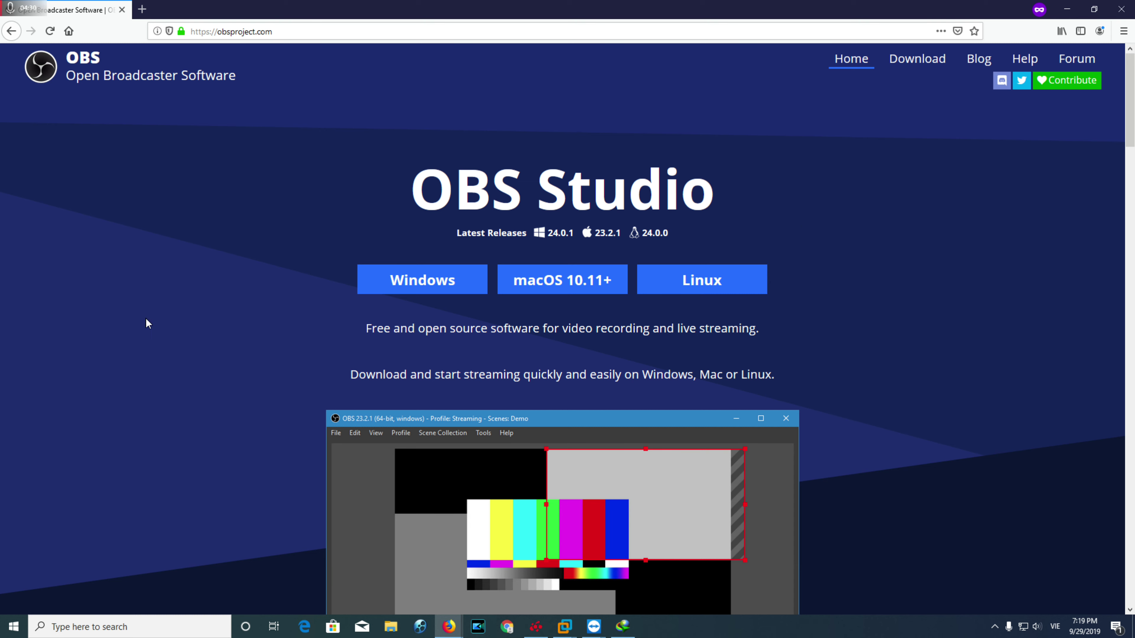
Download the Windows installer for OBS Studio 24.0.1 and return to the OBS home page.
left_click(413, 269)
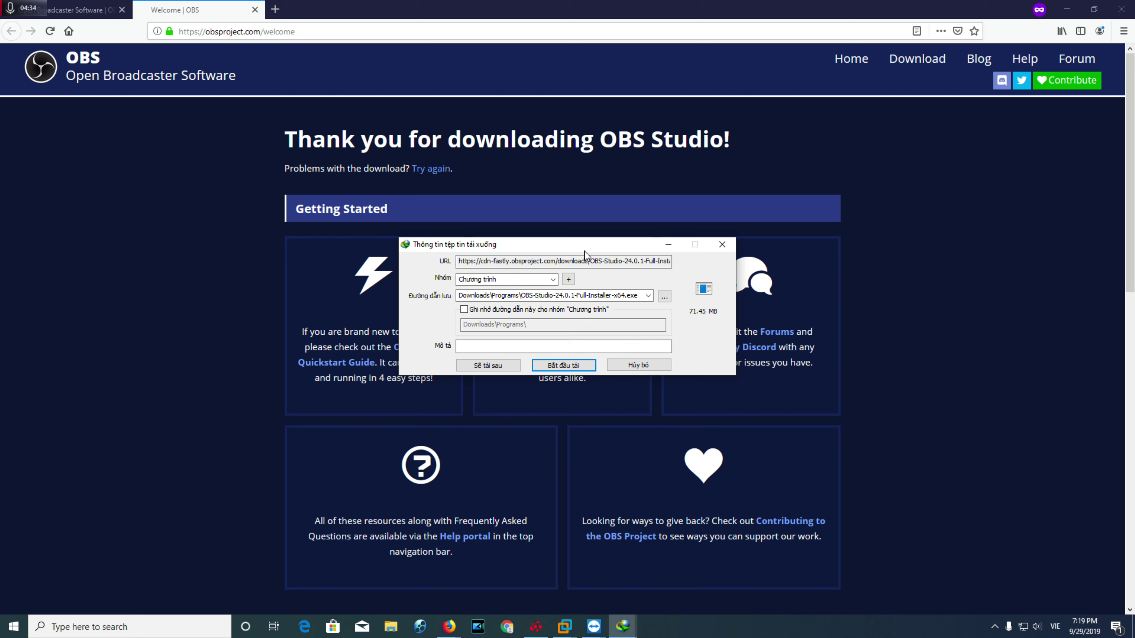
left_click(562, 366)
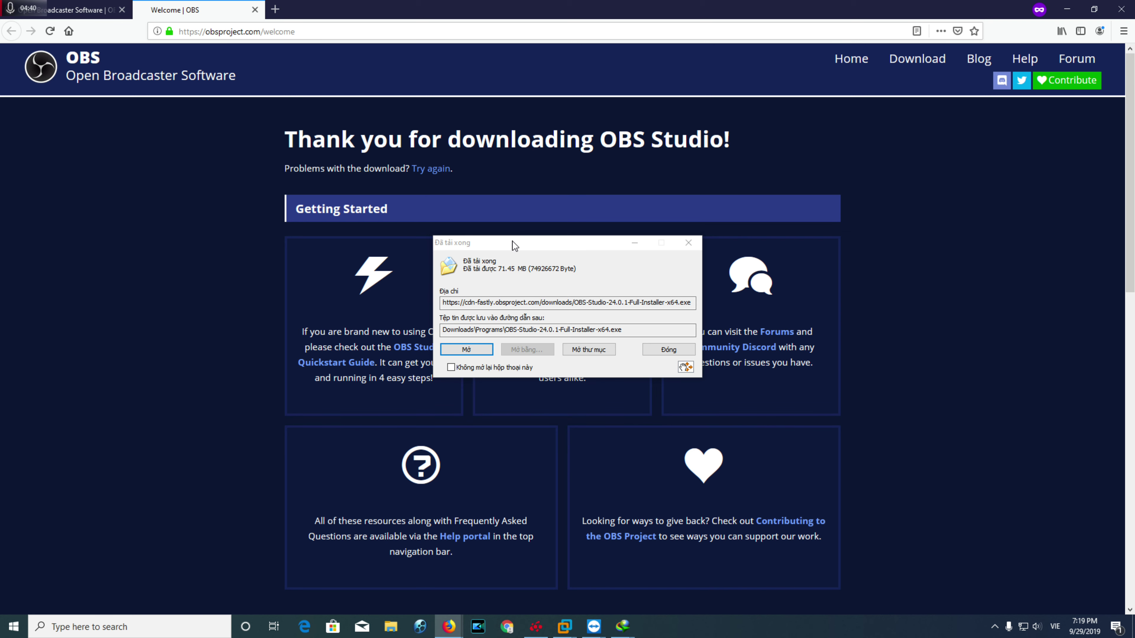
left_click_drag(512, 241, 563, 235)
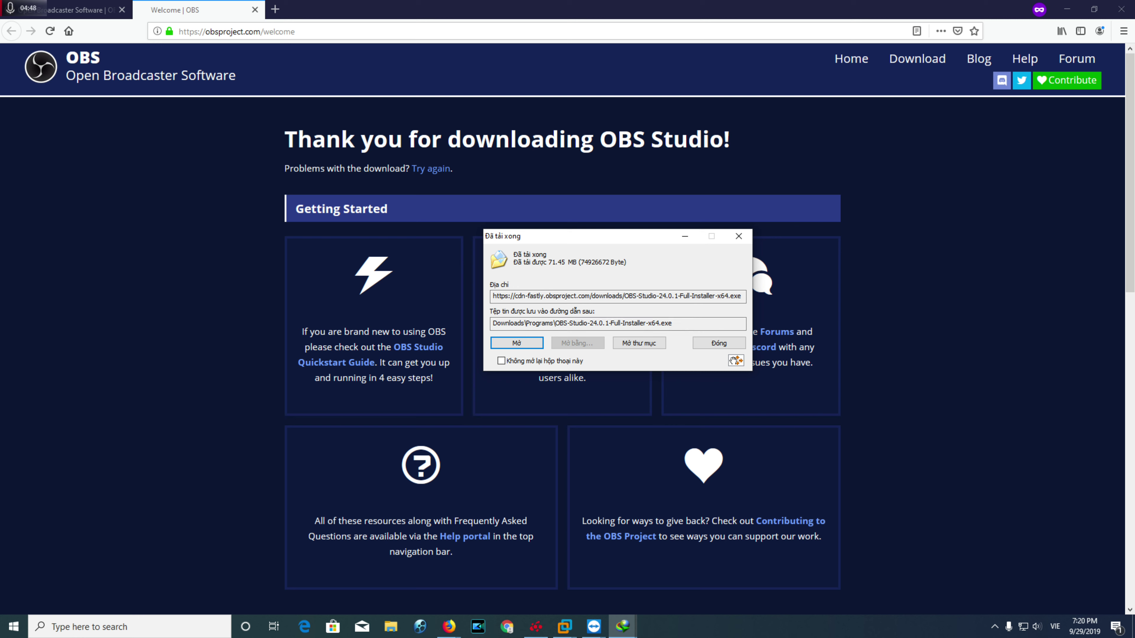
scroll(83, 353, "down", 2)
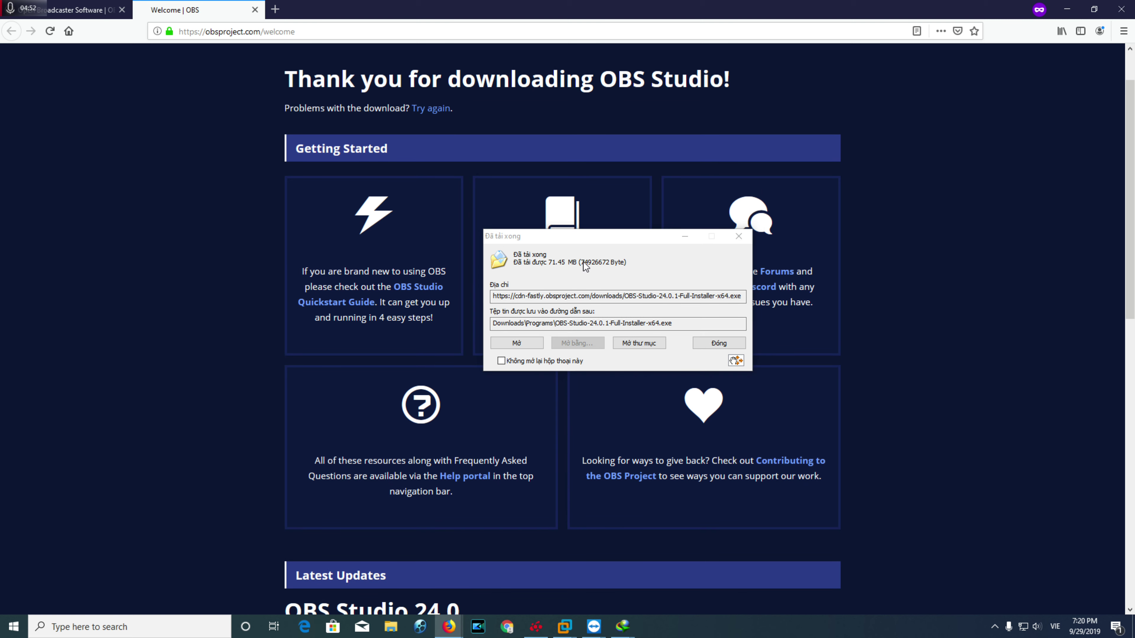
scroll(201, 271, "up", 2)
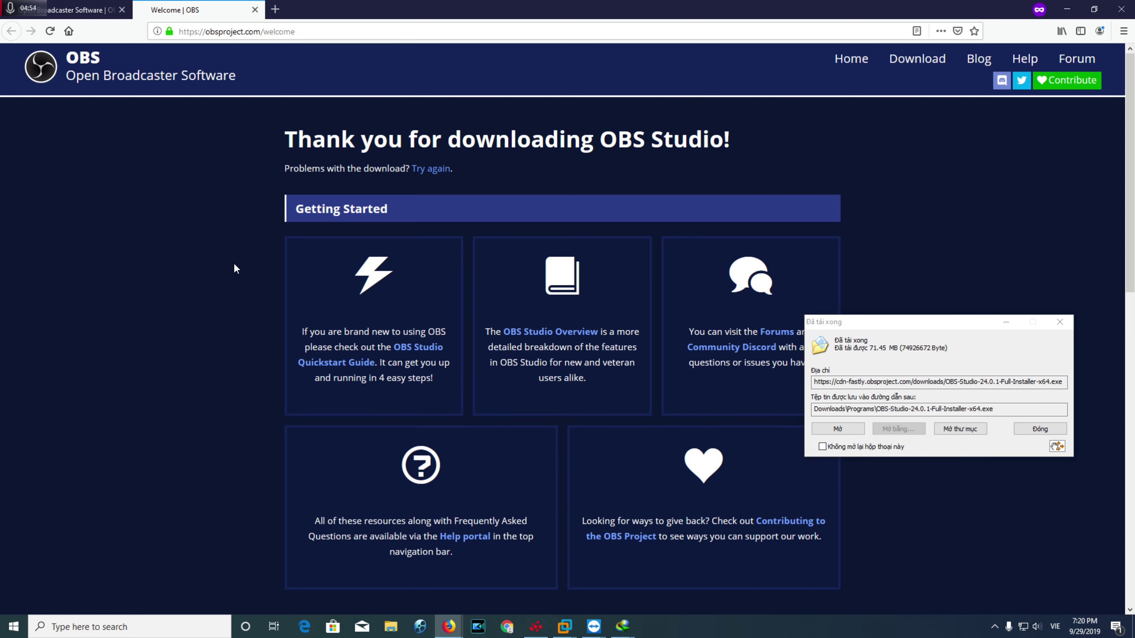
scroll(235, 268, "down", 2)
left_click(89, 9)
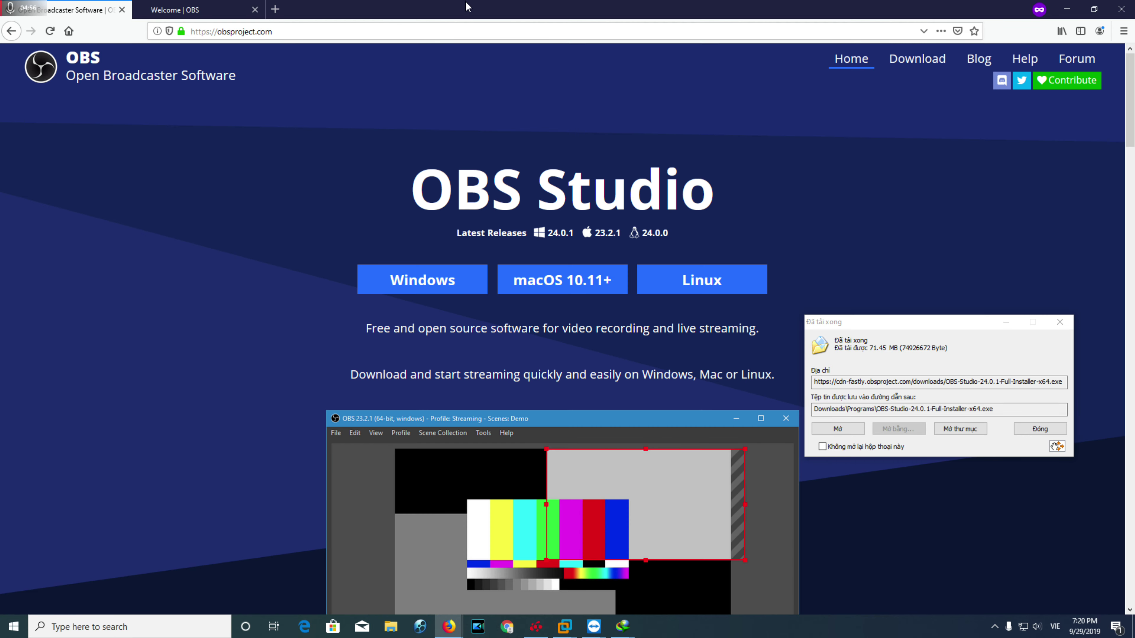
Move OBS-Studio-24.0.1-Full-Installer-x64 from the Programs download folder to the desktop and close the folder.
left_click_drag(466, 6, 594, 485)
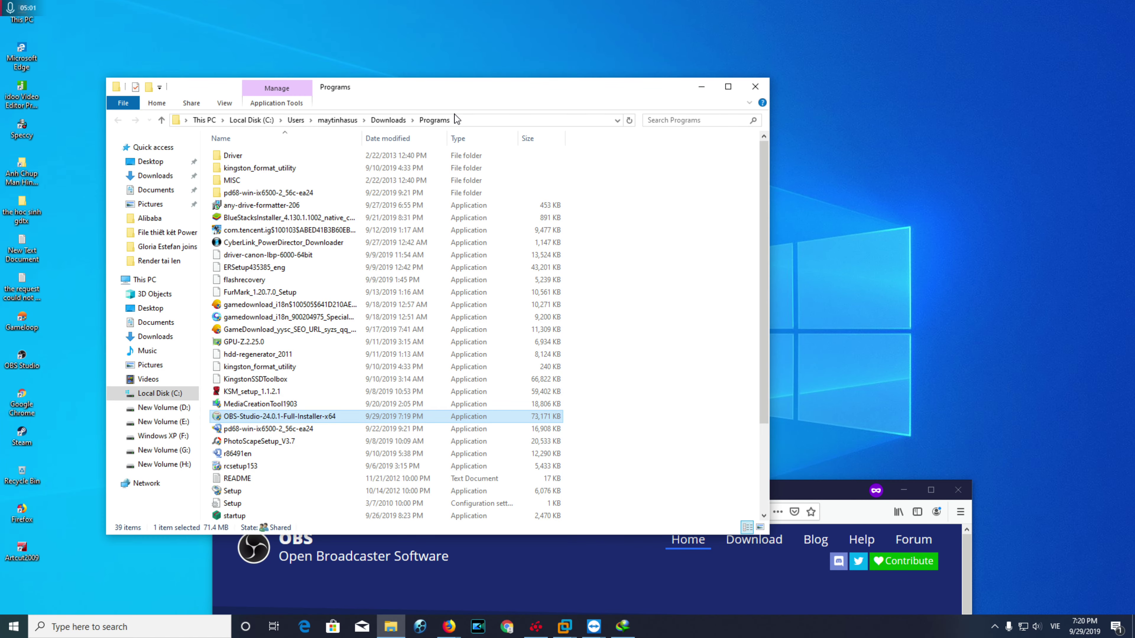
left_click_drag(441, 96, 851, 85)
left_click_drag(644, 407, 308, 257)
left_click_drag(785, 75, 401, 191)
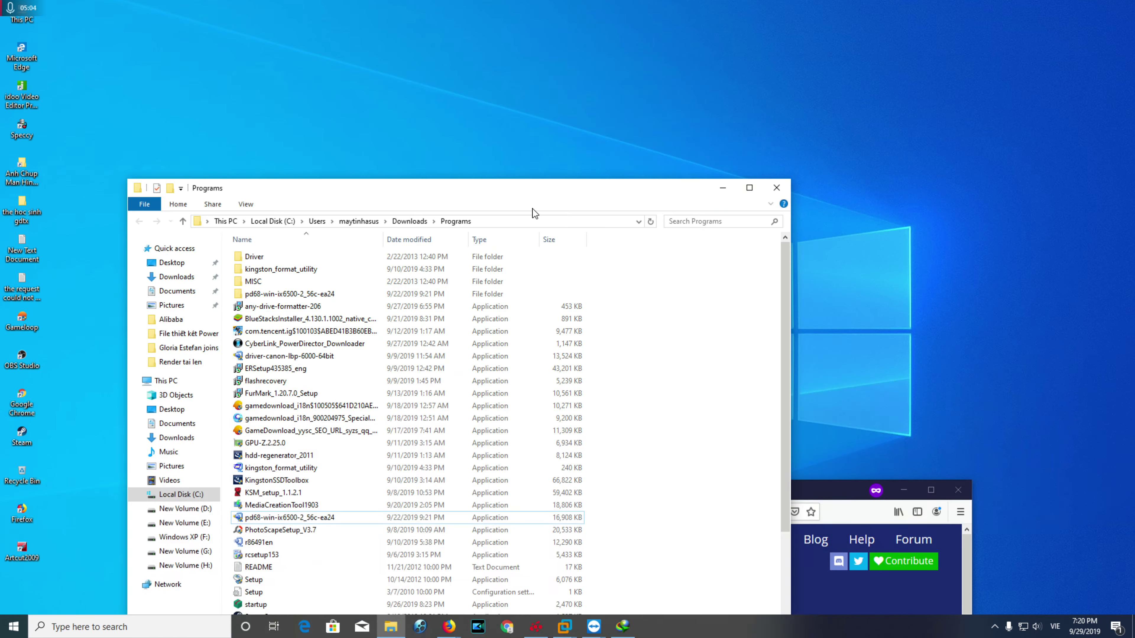
left_click(776, 188)
Switch to the TeamViewer remote desktop session and maximize its window.
left_click_drag(689, 488, 884, 309)
mouse_move(564, 626)
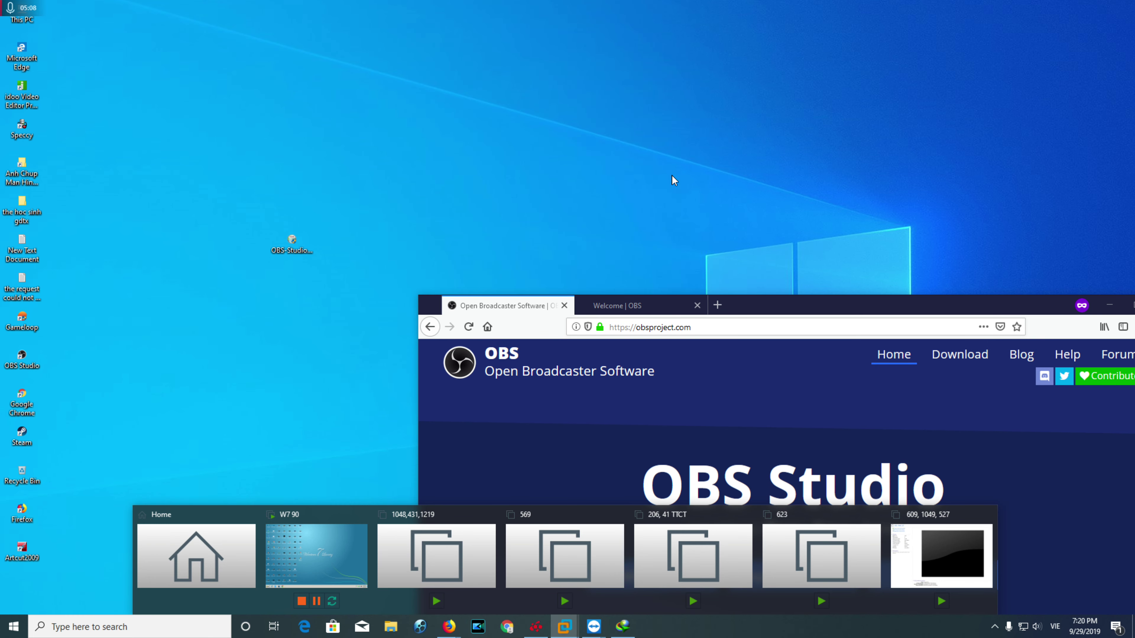
left_click(675, 180)
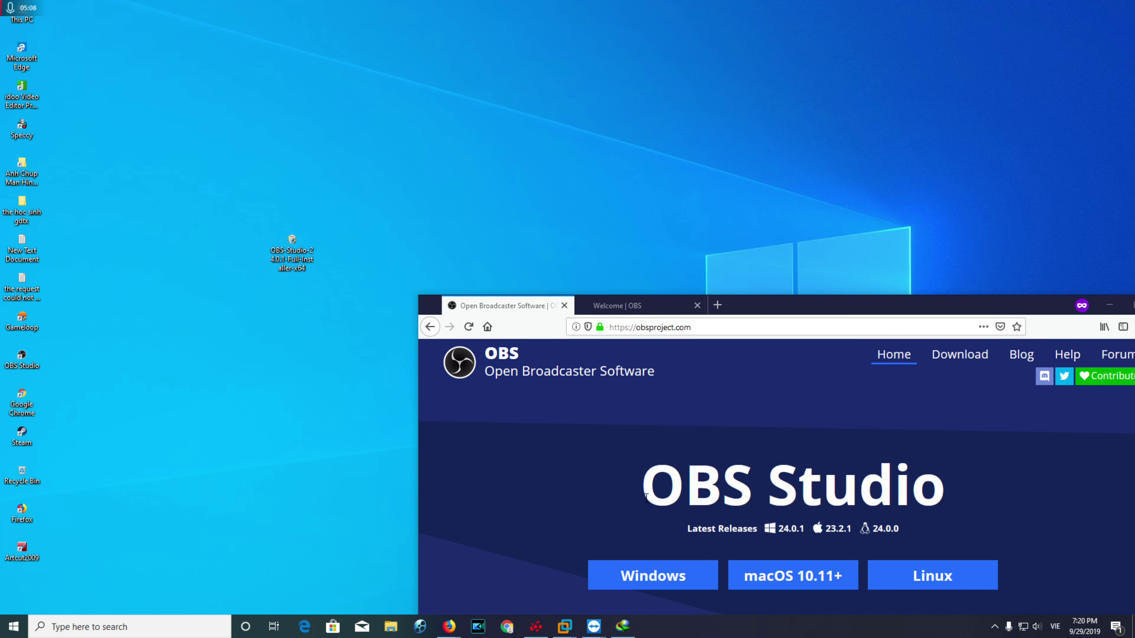
mouse_move(594, 626)
left_click(646, 570)
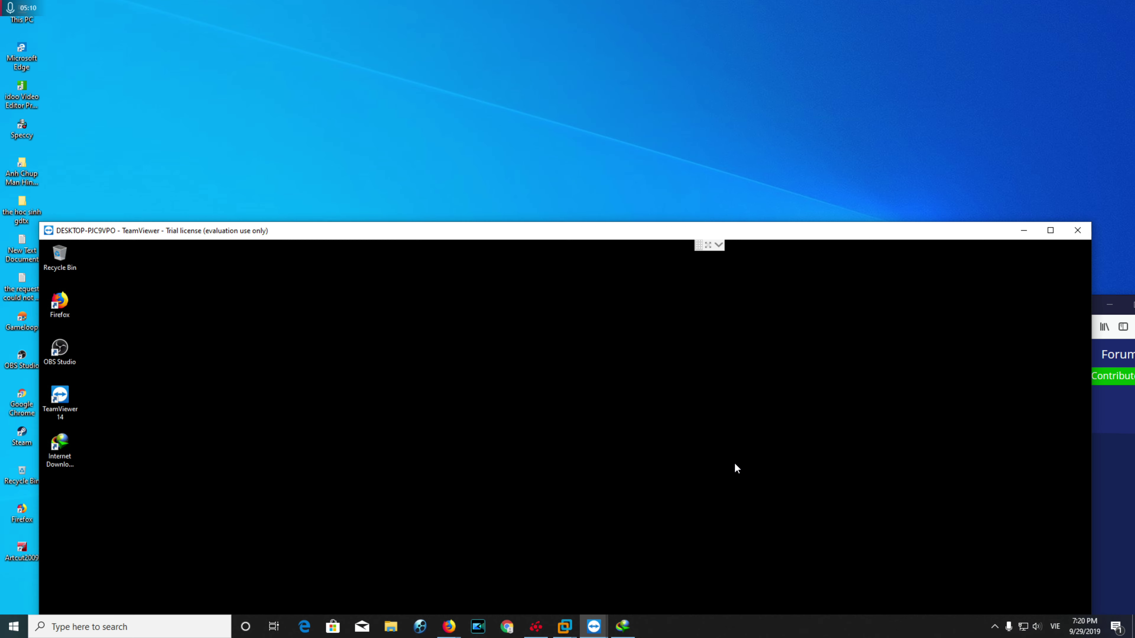
double_click(637, 234)
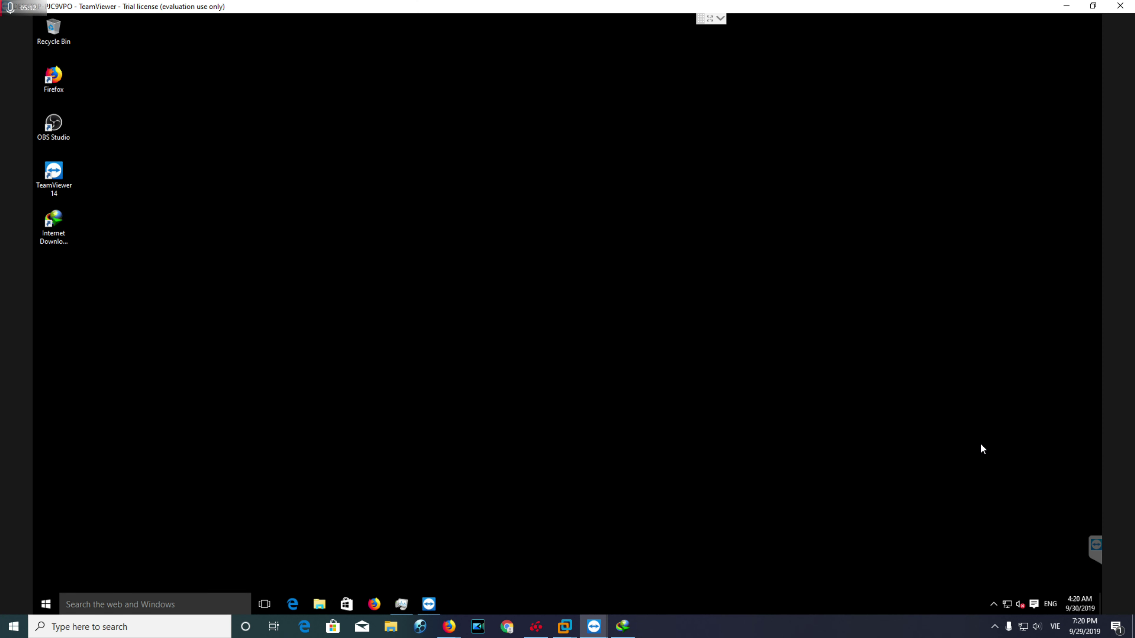
Launch OBS Studio on the remote desktop and reposition its window.
right_click(369, 263)
left_click(380, 291)
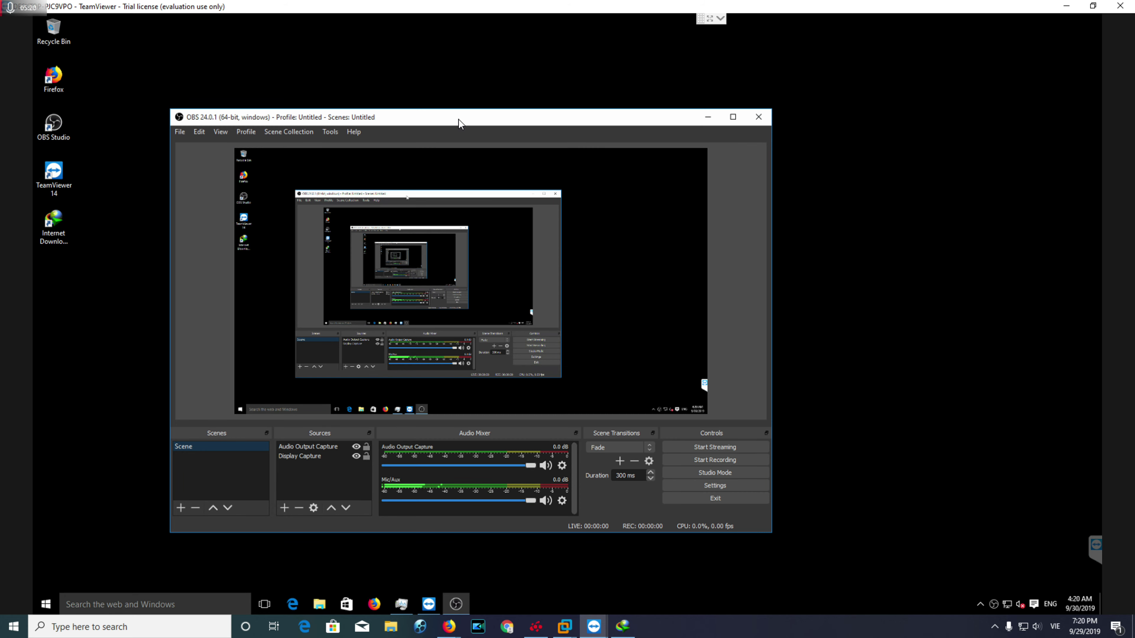
left_click_drag(437, 119, 518, 112)
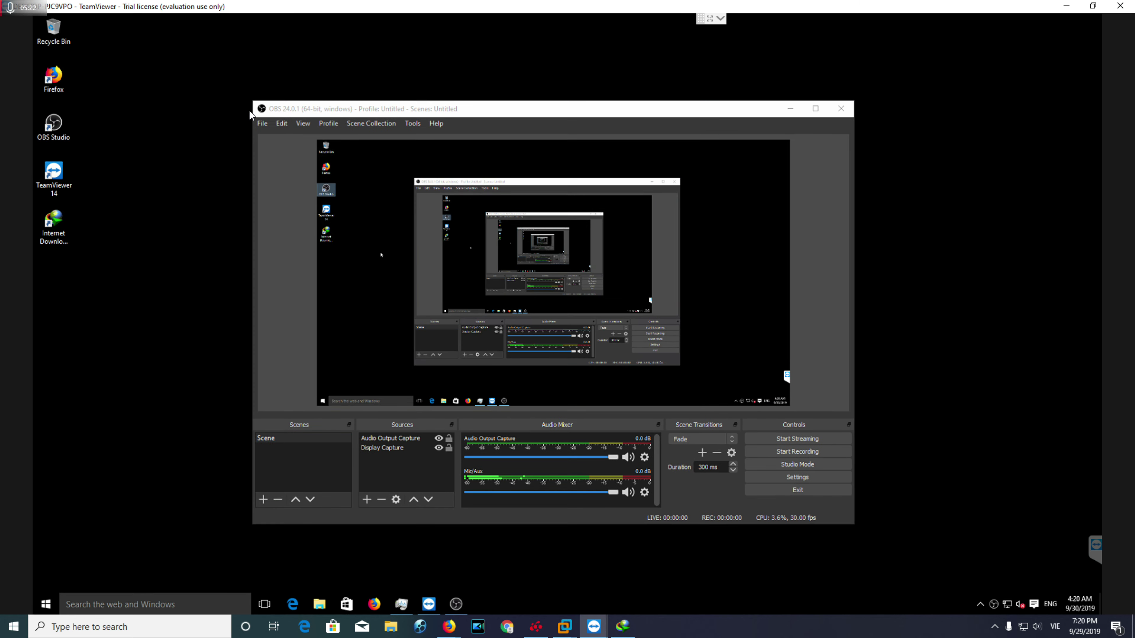
Switch back to the maximized browser and open the OBS Studio download page from the Google results for obs.
key("super+Down")
left_click(501, 332)
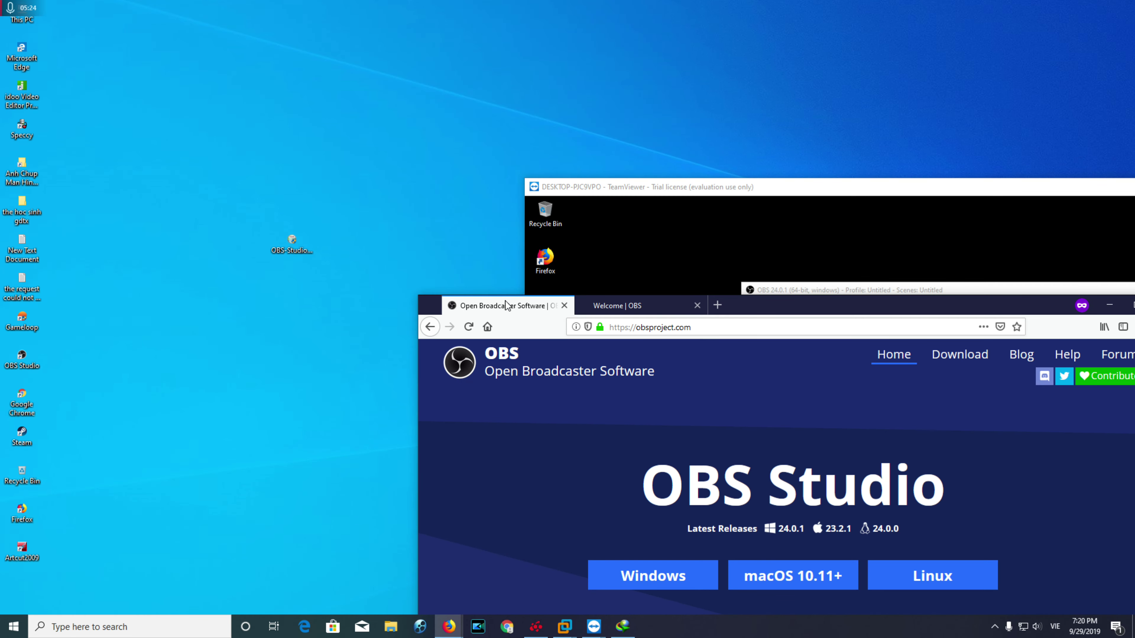
double_click(718, 309)
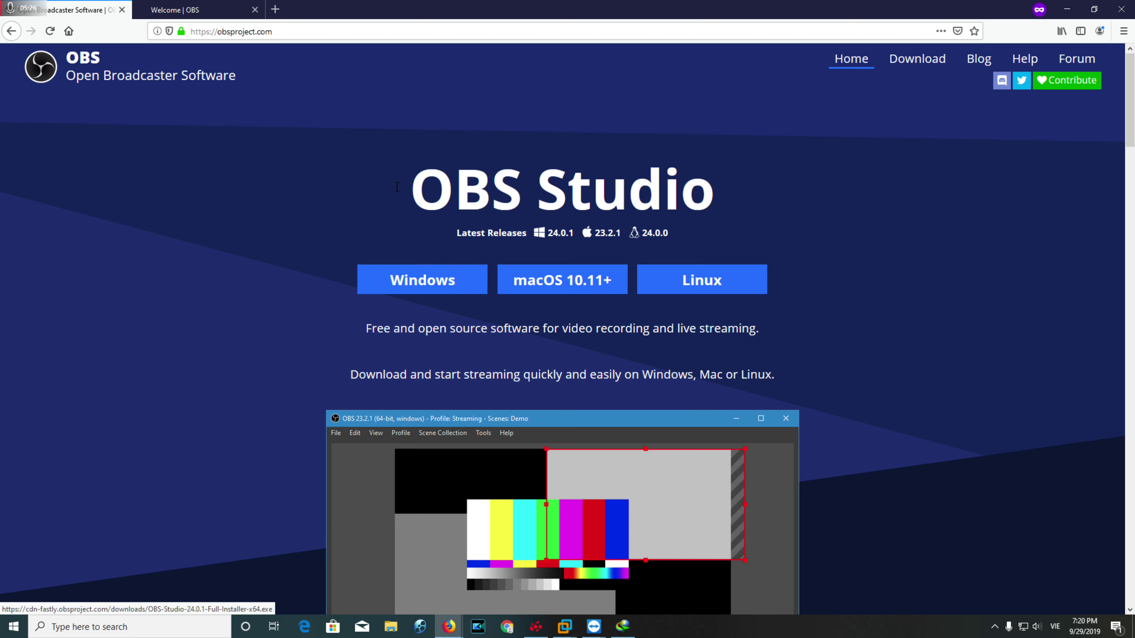
left_click(11, 31)
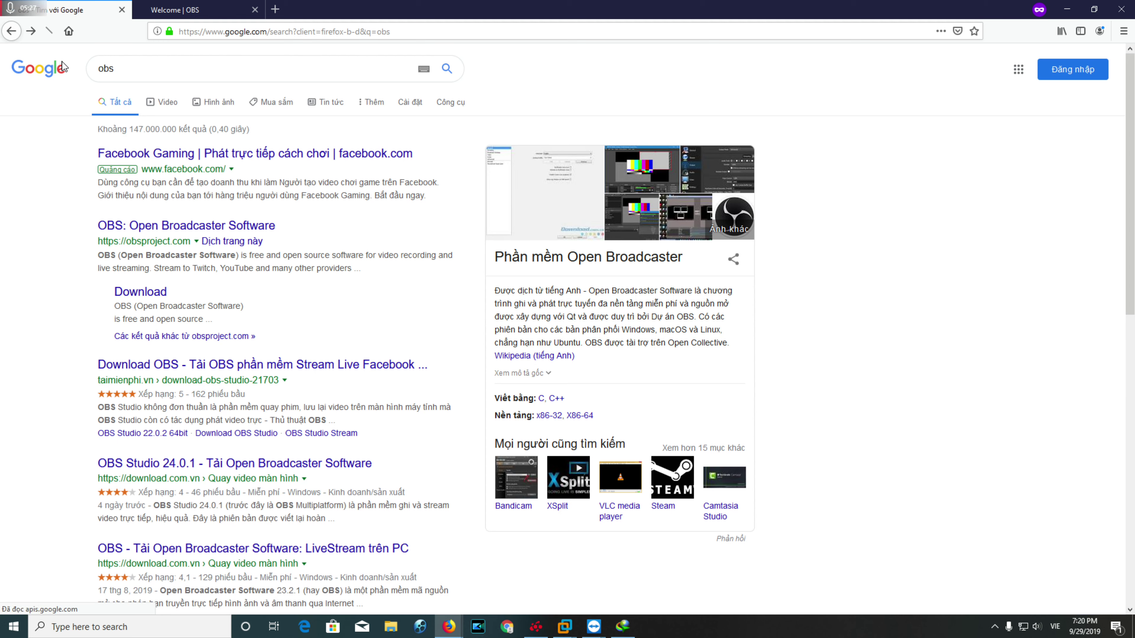
left_click(139, 294)
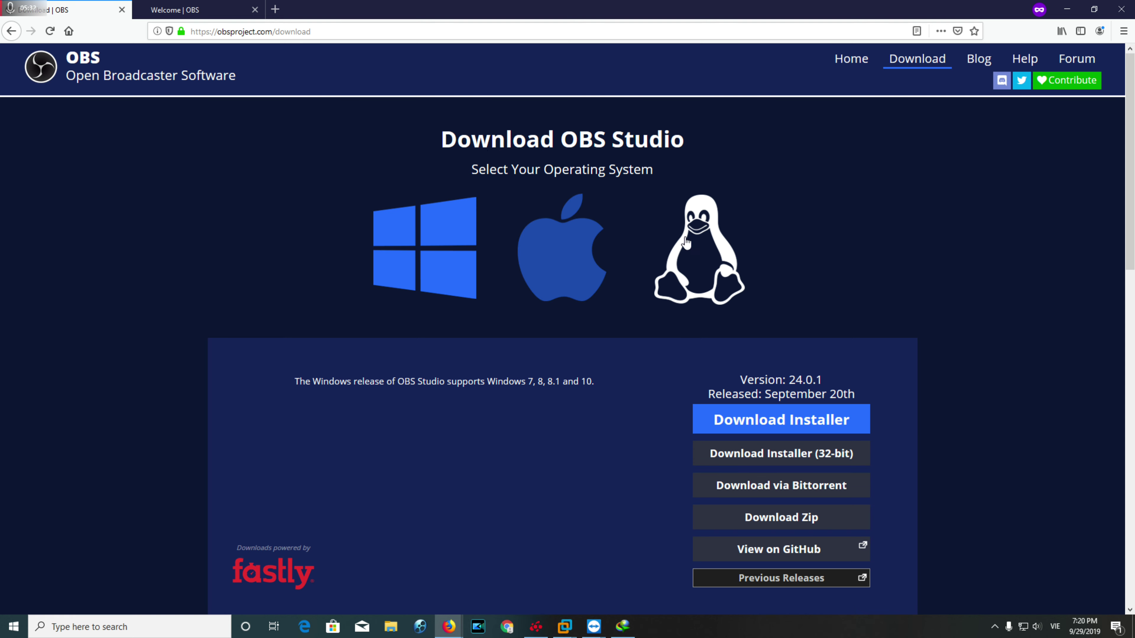
left_click(918, 65)
left_click(869, 63)
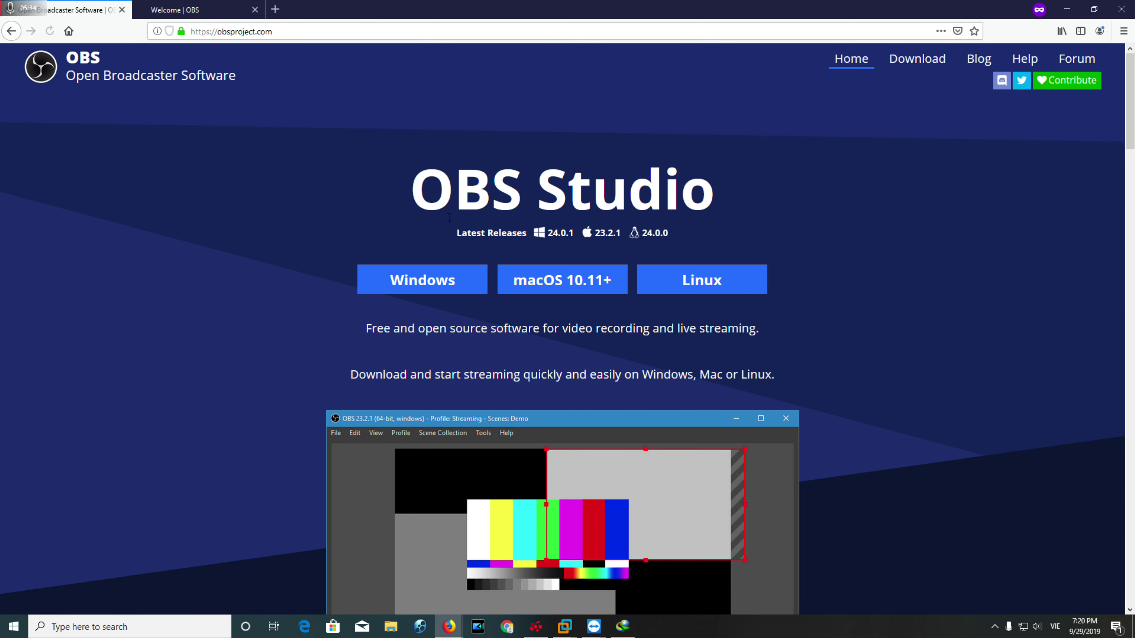
left_click(911, 62)
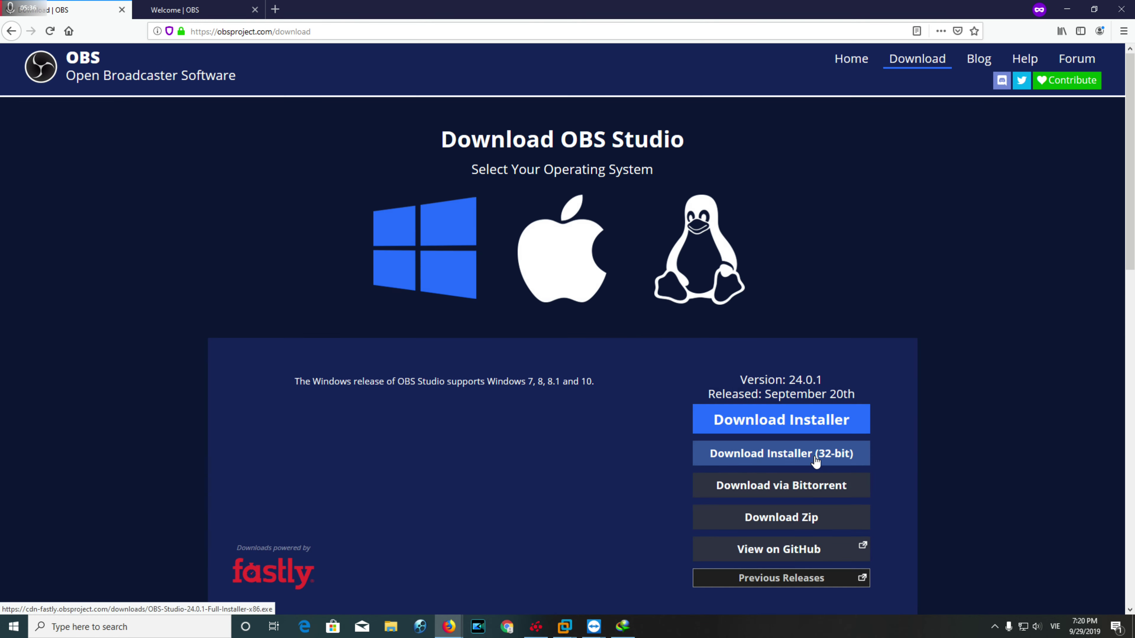
Try to download the 32-bit OBS Studio installer from the download page.
left_click(814, 456)
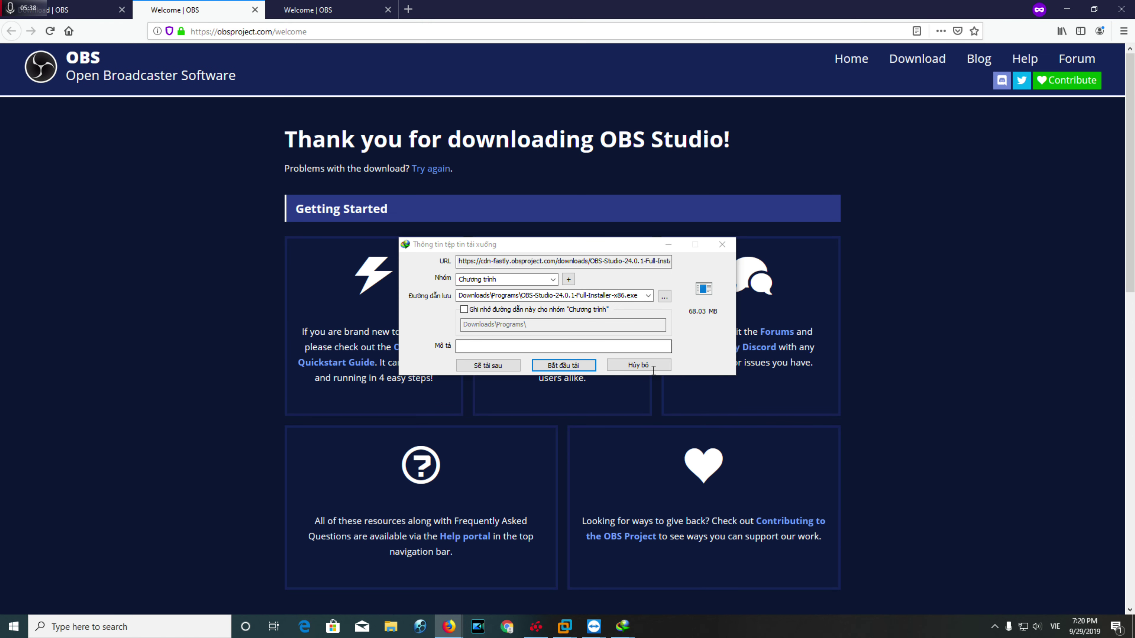
left_click(638, 365)
key("ctrl+Page_Up")
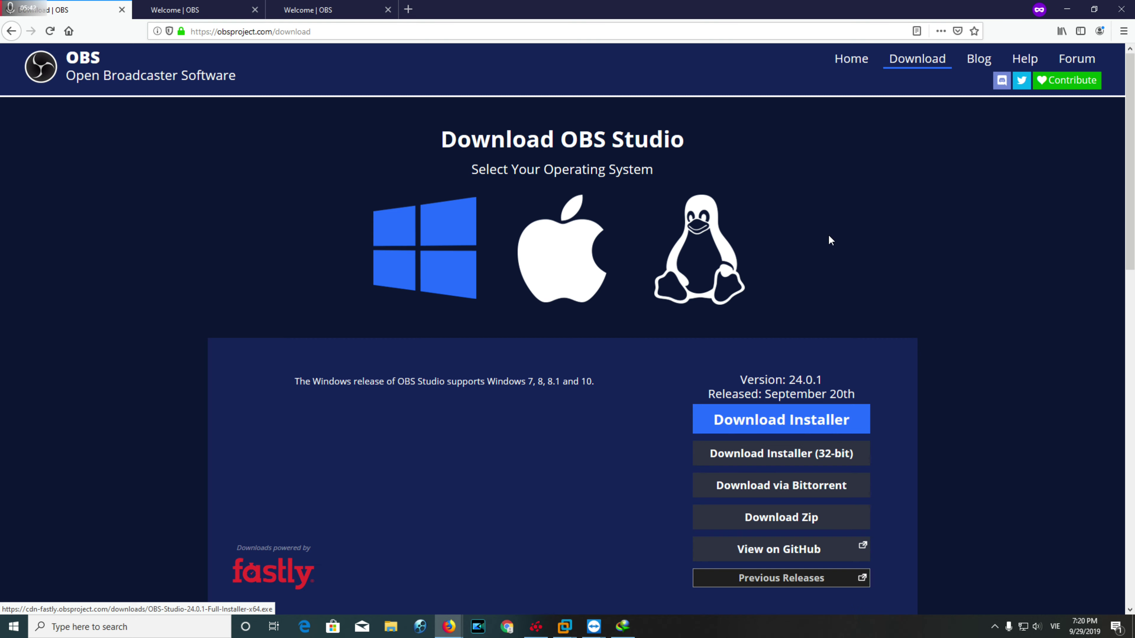
Close both OBS Welcome pages, keeping only the download page open in the browser.
left_click(248, 10)
left_click(254, 10)
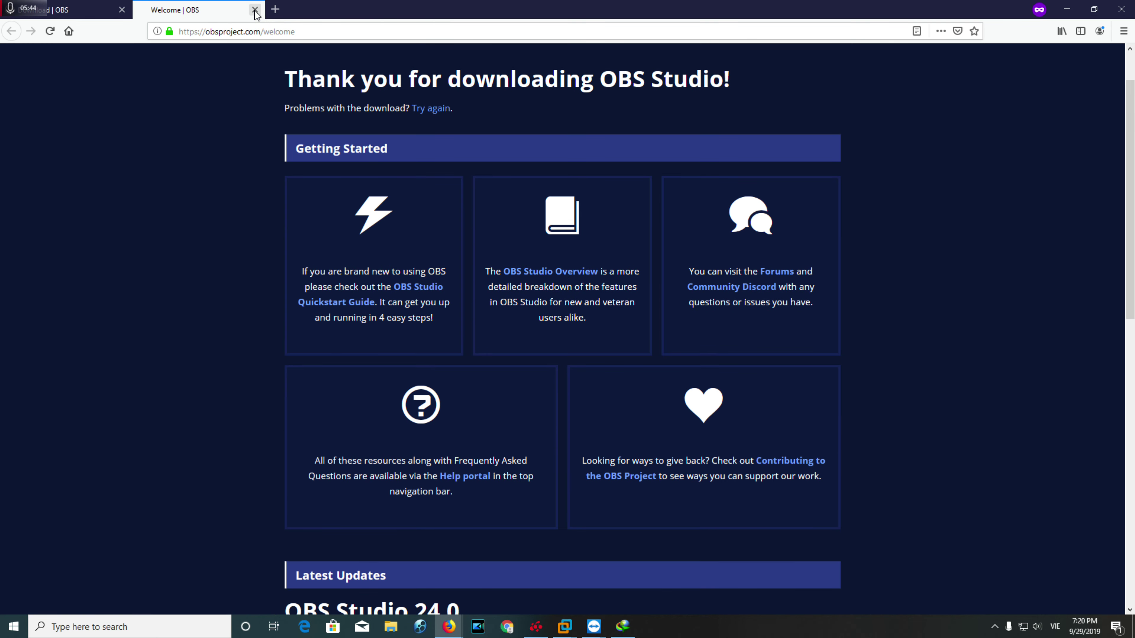
left_click(255, 10)
Set the browser window aside and maximize the TeamViewer remote session.
left_click_drag(340, 10, 523, 467)
double_click(823, 188)
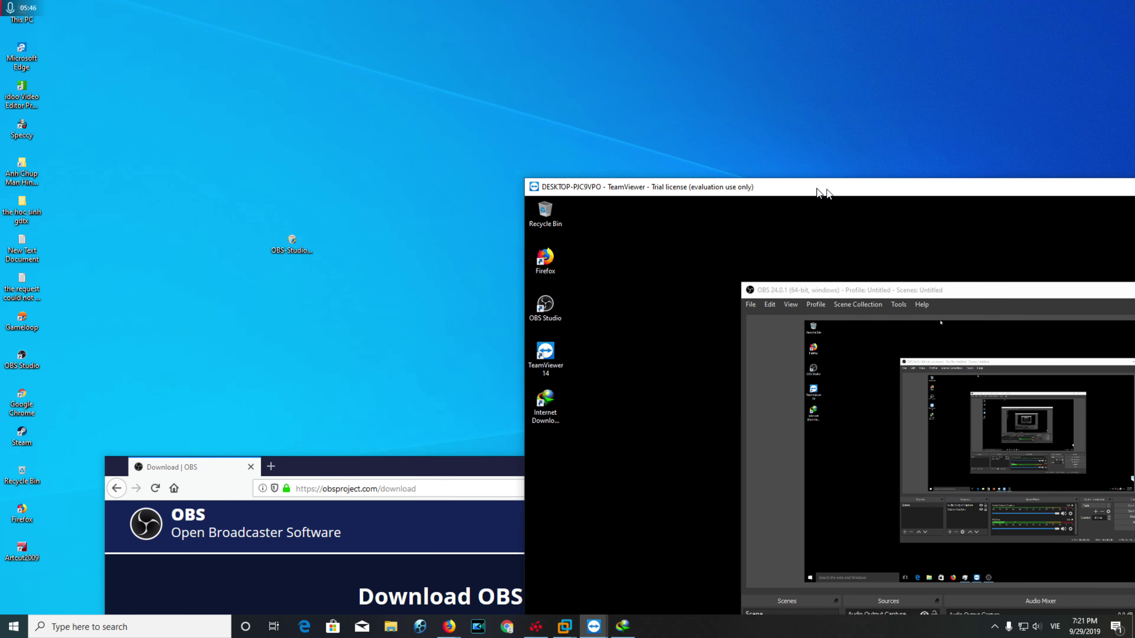
mouse_move(551, 97)
left_mouse_down()
mouse_move(491, 78)
mouse_move(487, 89)
mouse_move(499, 79)
mouse_move(452, 84)
mouse_move(565, 89)
left_mouse_up()
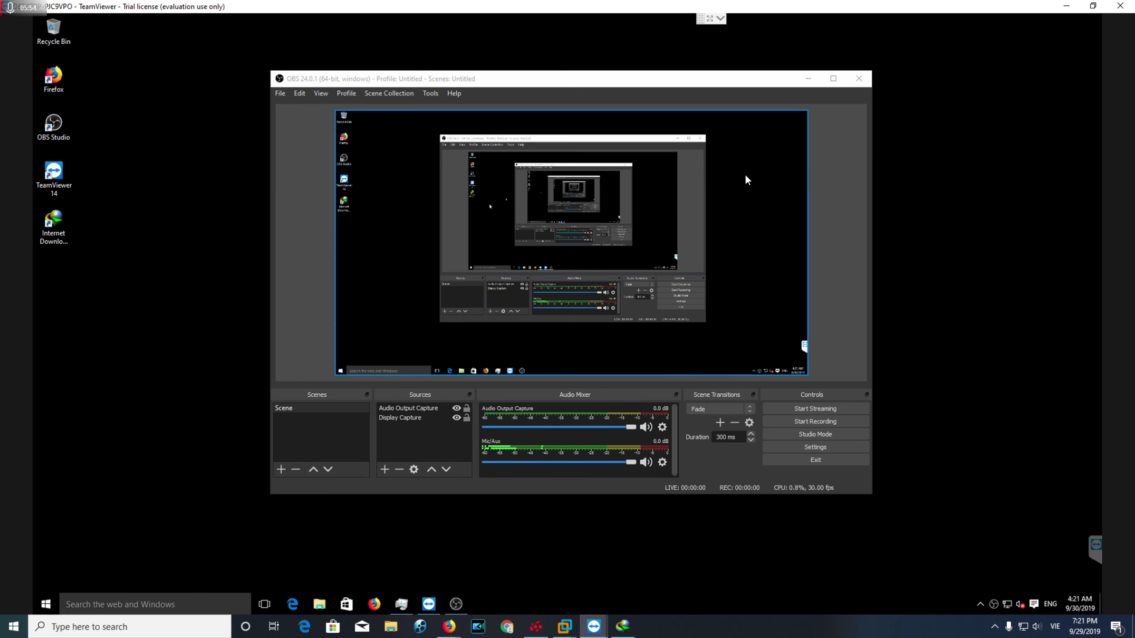
Close OBS Studio on the remote desktop and open the remote computer's Downloads folder.
key("alt+F4")
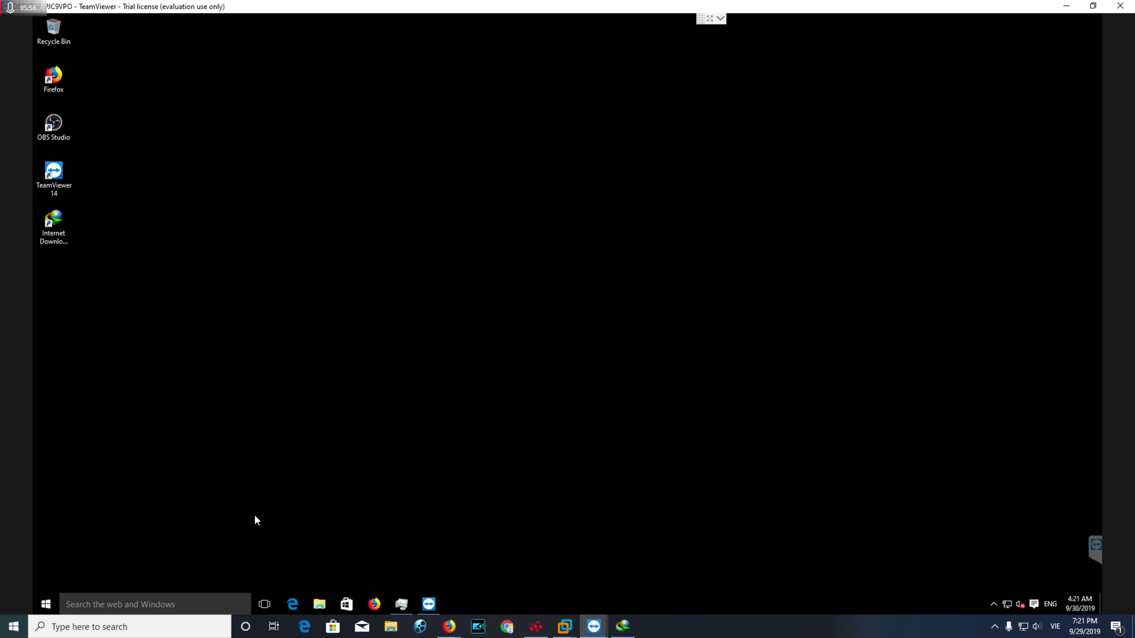
left_click(319, 604)
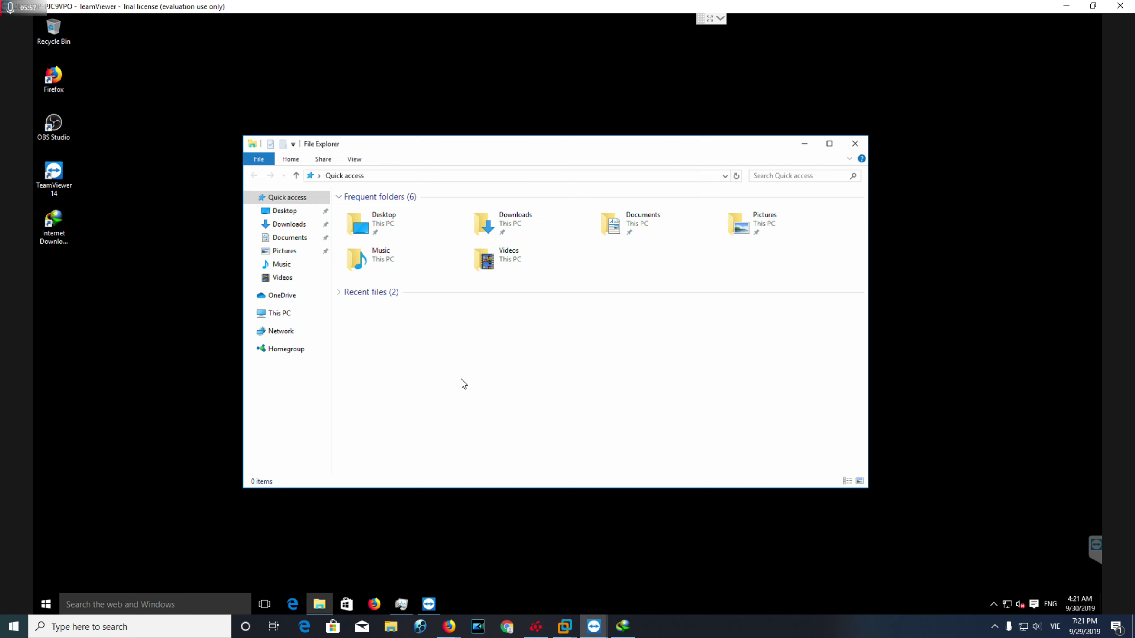
left_click(280, 228)
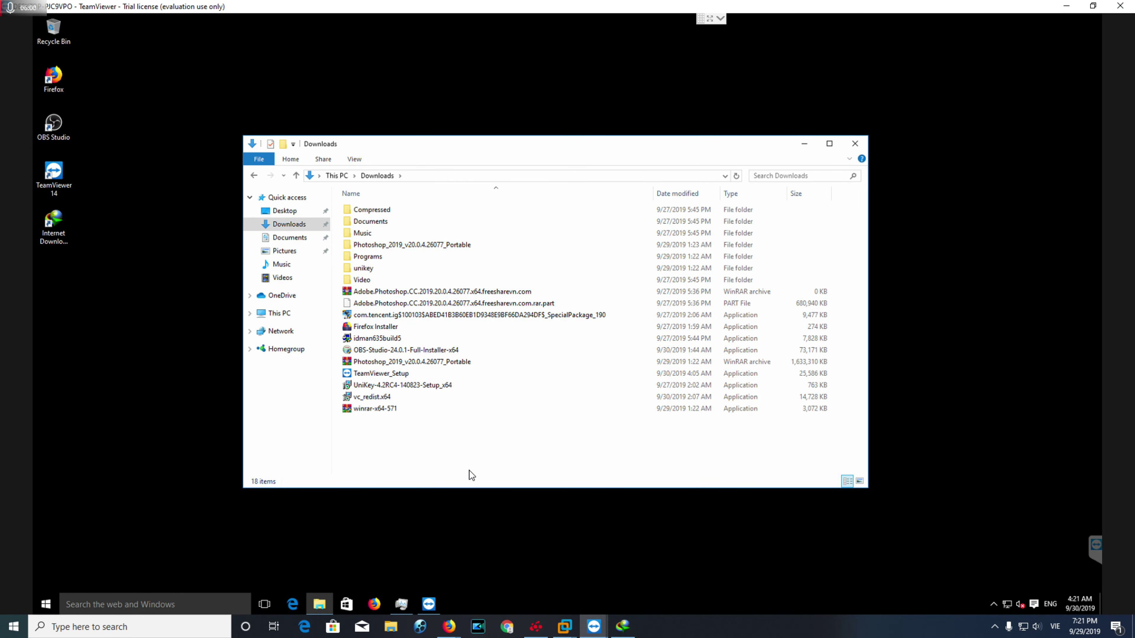
Shrink the remote session window and launch OBS Studio on the local computer, placing both windows side by side.
left_click_drag(600, 7, 767, 258)
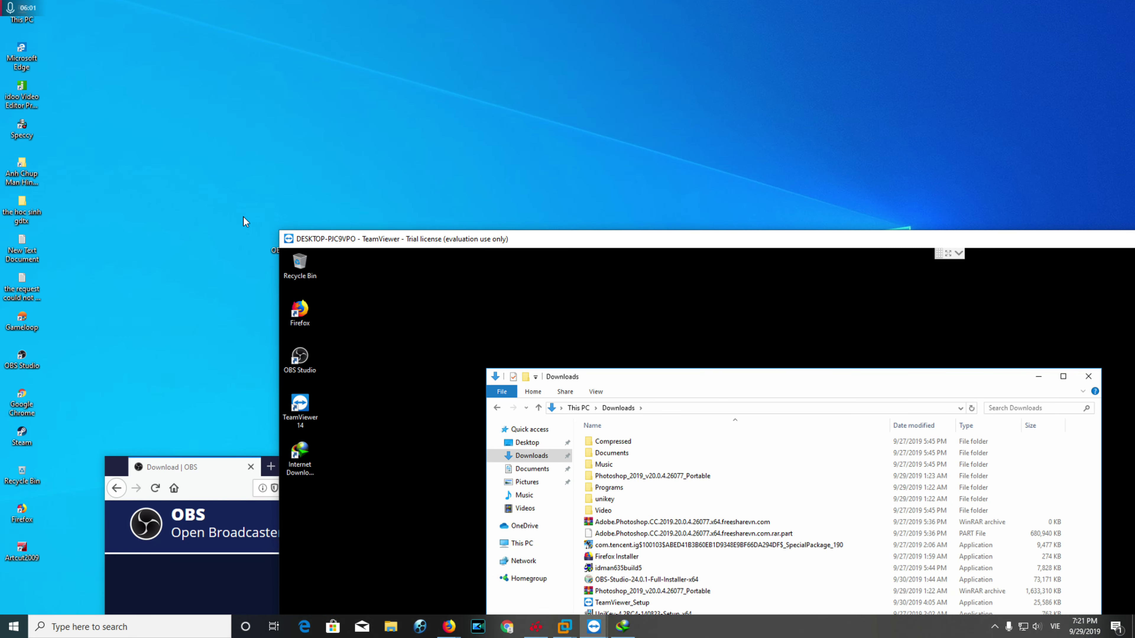
double_click(36, 364)
left_click_drag(367, 251, 661, 257)
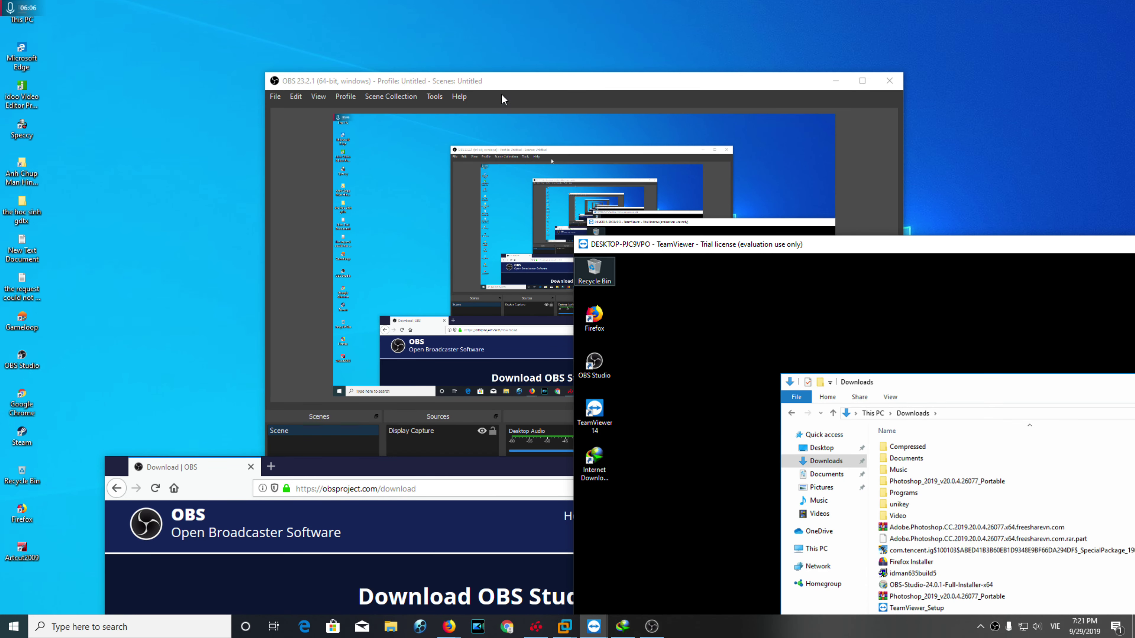
left_click_drag(496, 81, 232, 70)
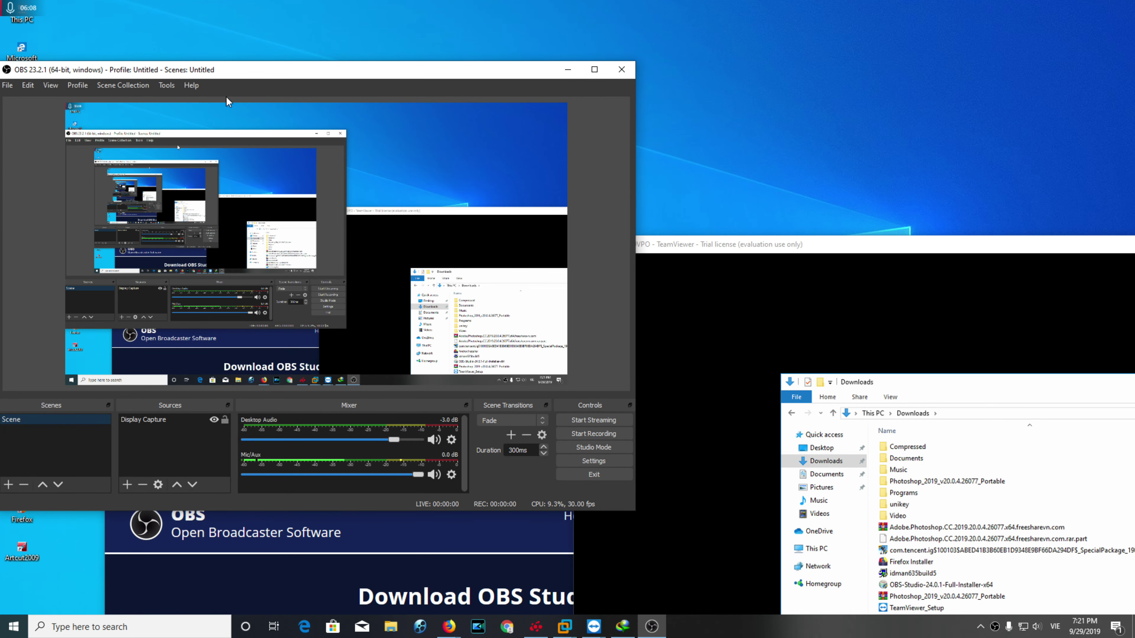
Check the version of the local OBS Studio in its About window and close it.
left_click(195, 91)
left_click(220, 189)
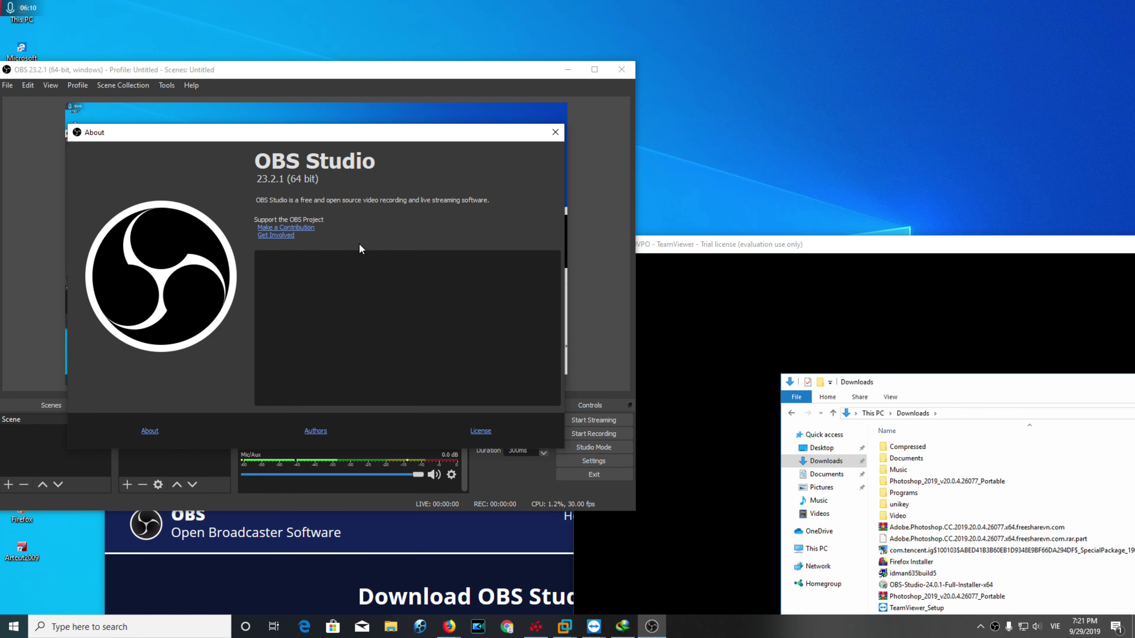
left_click(556, 132)
Maximize the remote session and install OBS Studio using OBS-Studio-24.0.1-Full-Installer-x64 with the default destination folder.
left_click_drag(845, 242, 670, 3)
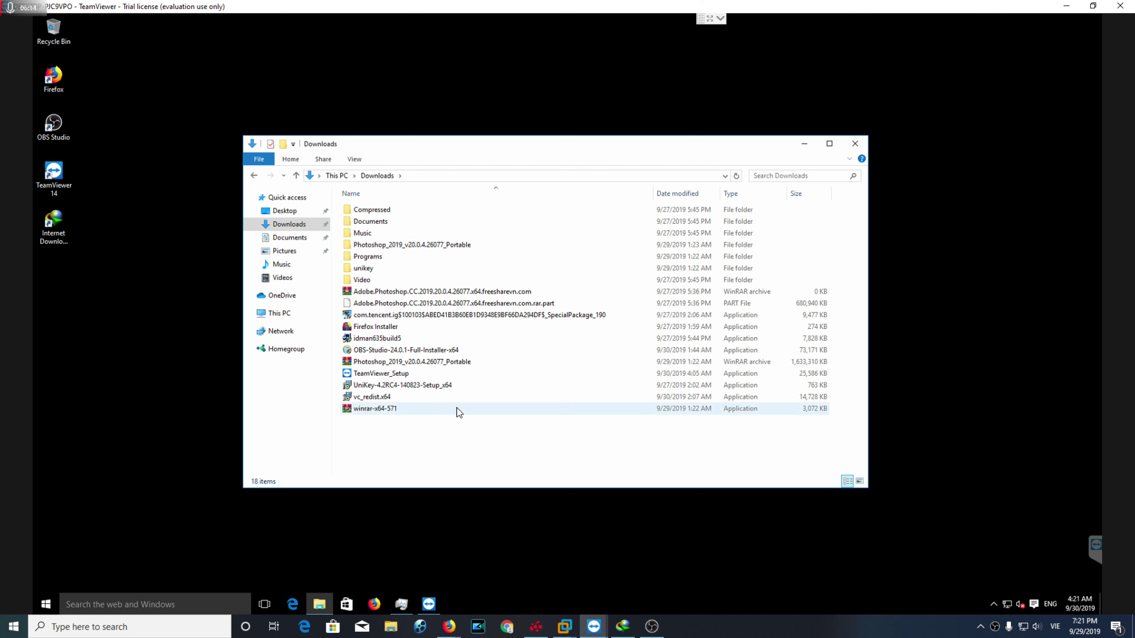
left_click(415, 406)
double_click(393, 349)
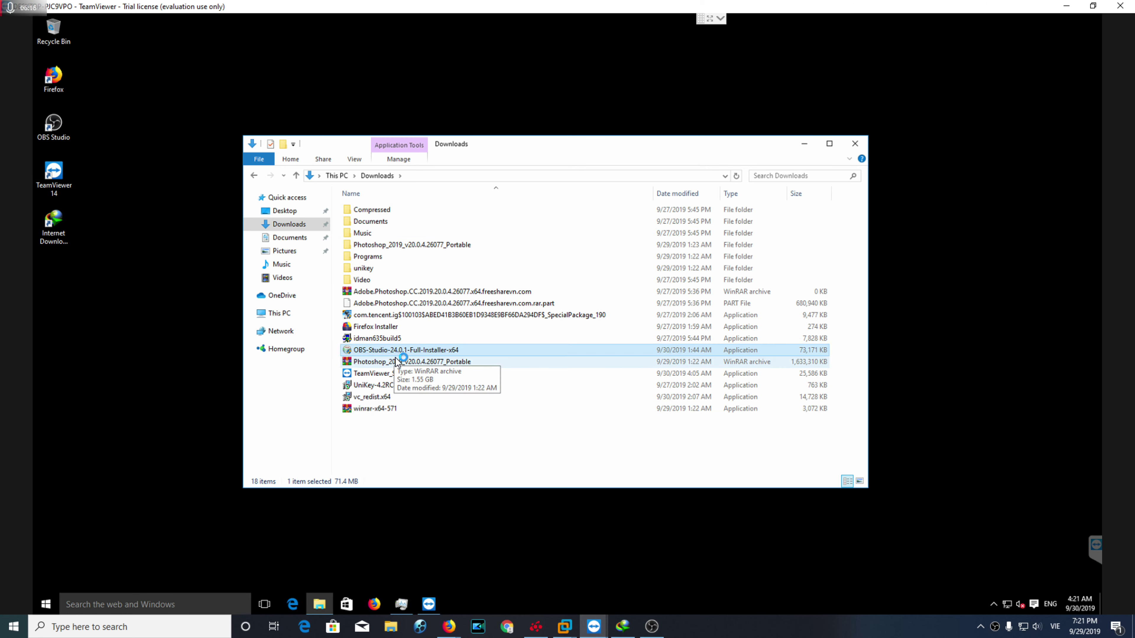
left_click(626, 399)
left_click(626, 398)
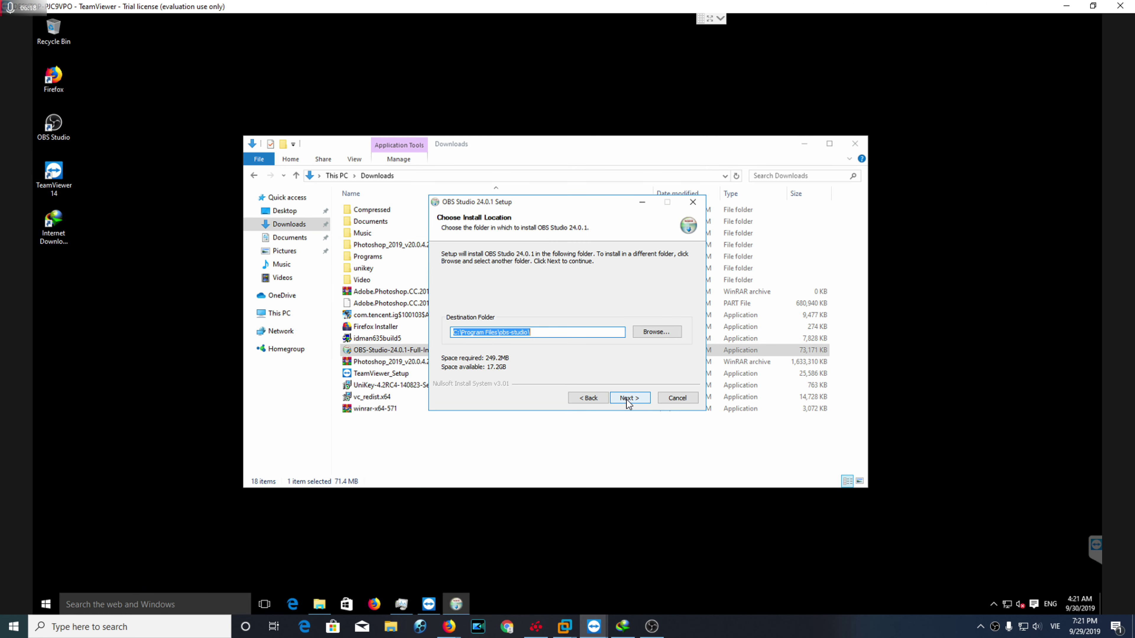
left_click(626, 398)
left_click(626, 398)
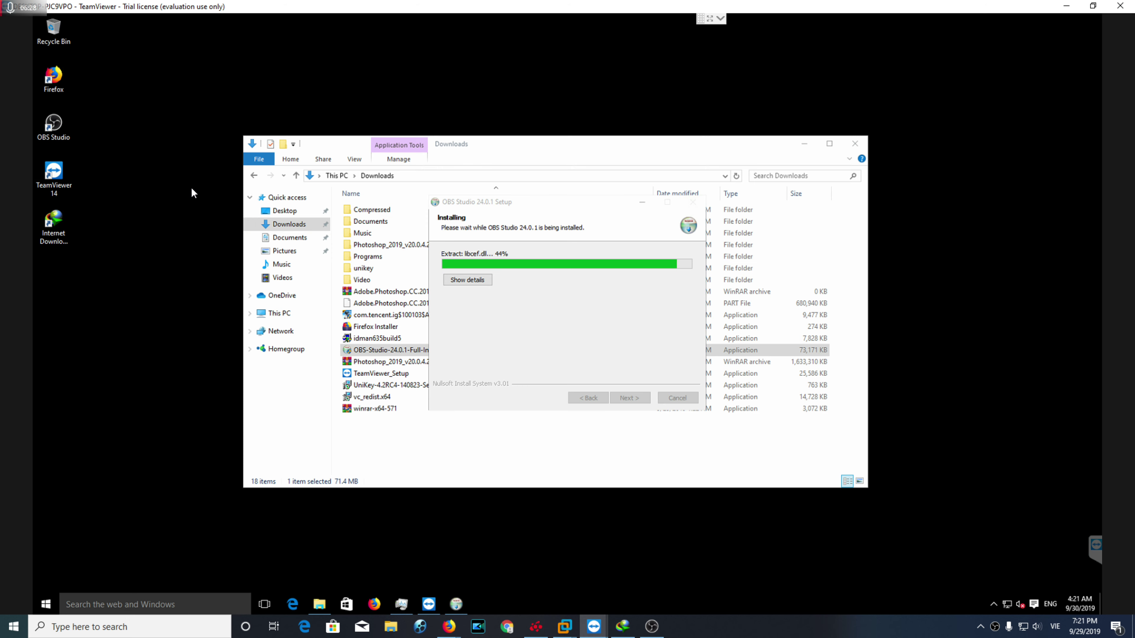
Open the vc_redist.x64 setup from the remote Downloads folder to view its setup options, and cancel it without changes.
left_click(367, 326)
left_click(381, 397)
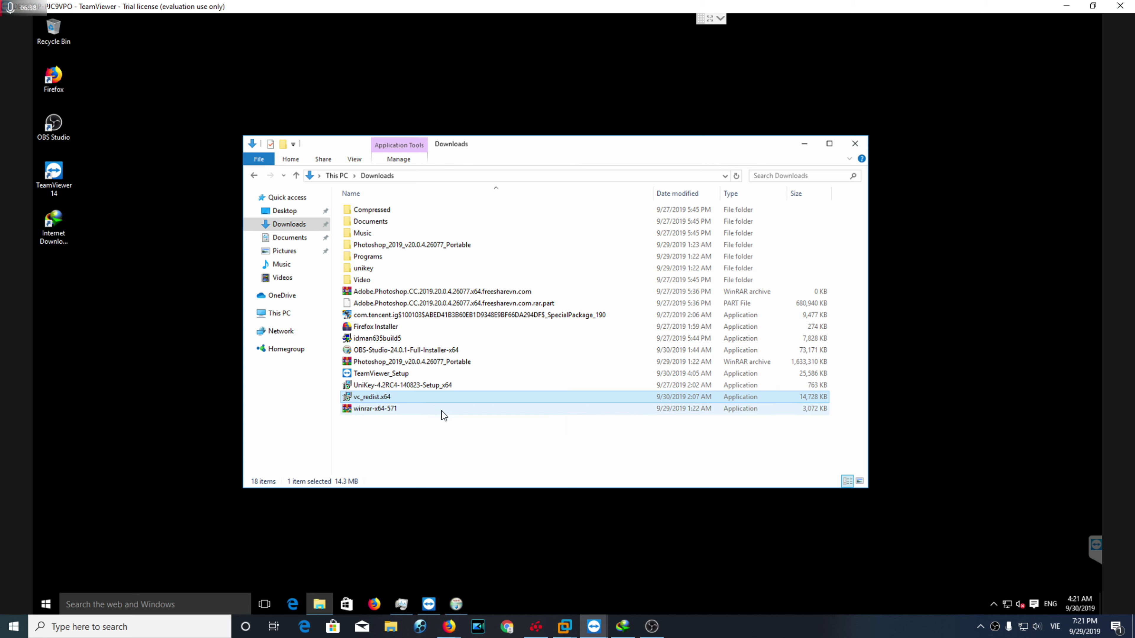
double_click(392, 397)
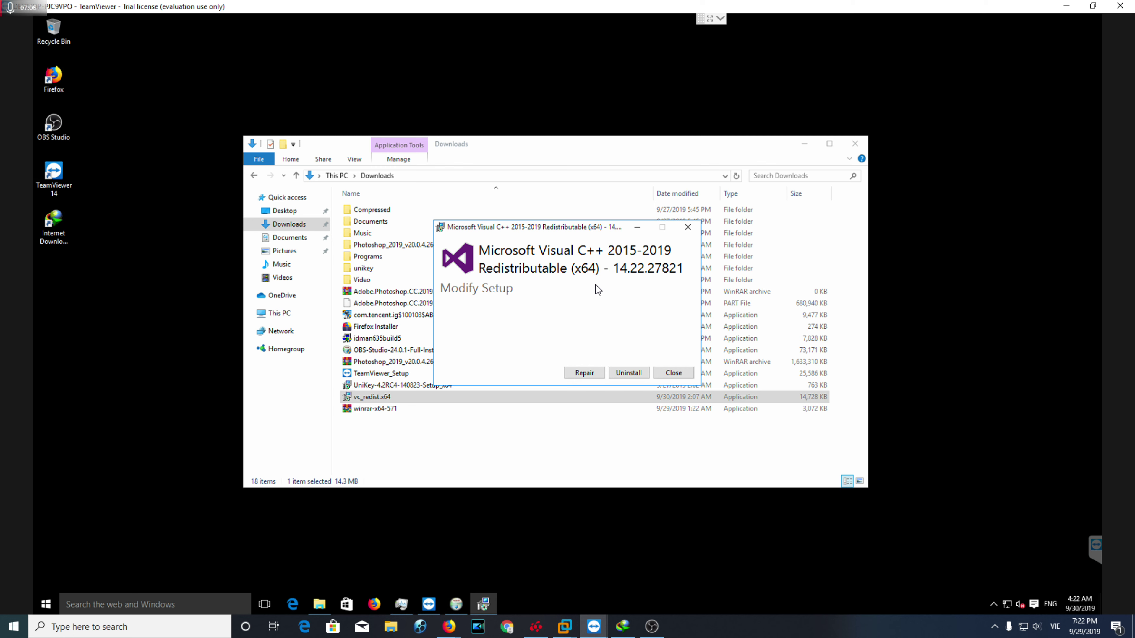
left_click(674, 373)
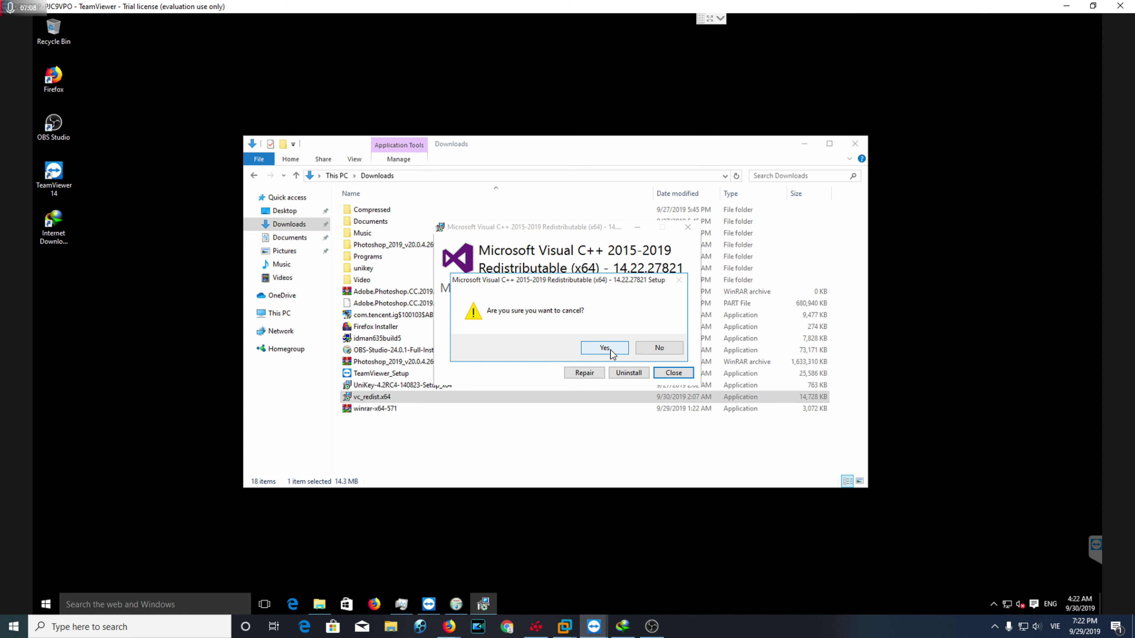
left_click(593, 347)
Close the Downloads folder and finish the OBS Studio 24.0.1 setup with the option to launch the program.
left_click(853, 145)
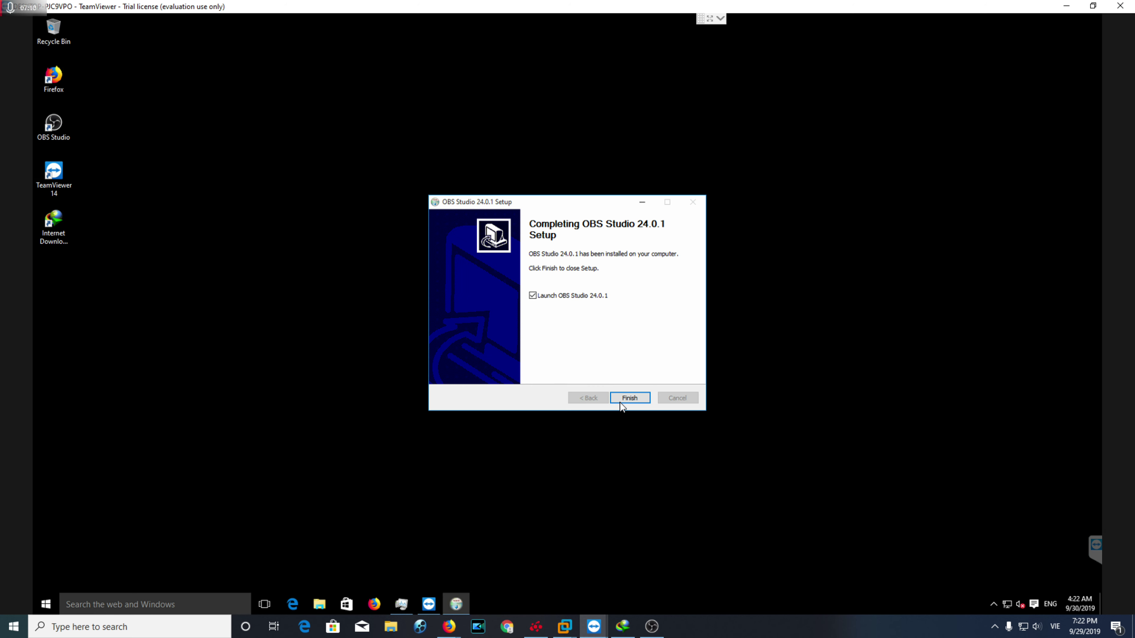
left_click(629, 397)
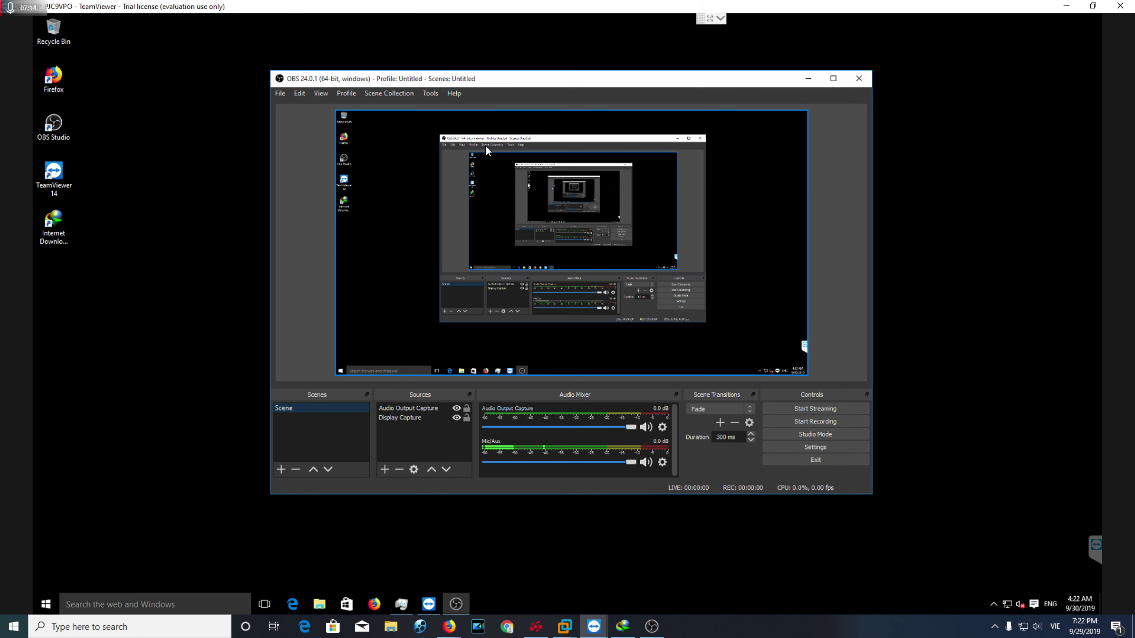
left_click_drag(505, 85, 455, 92)
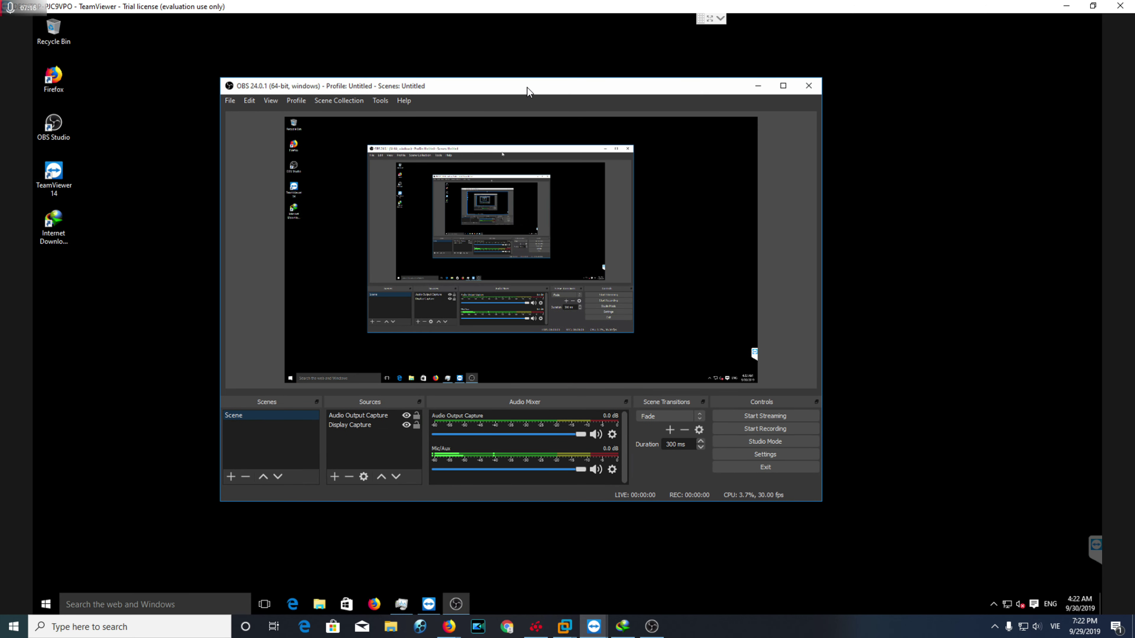
left_click_drag(527, 88, 494, 91)
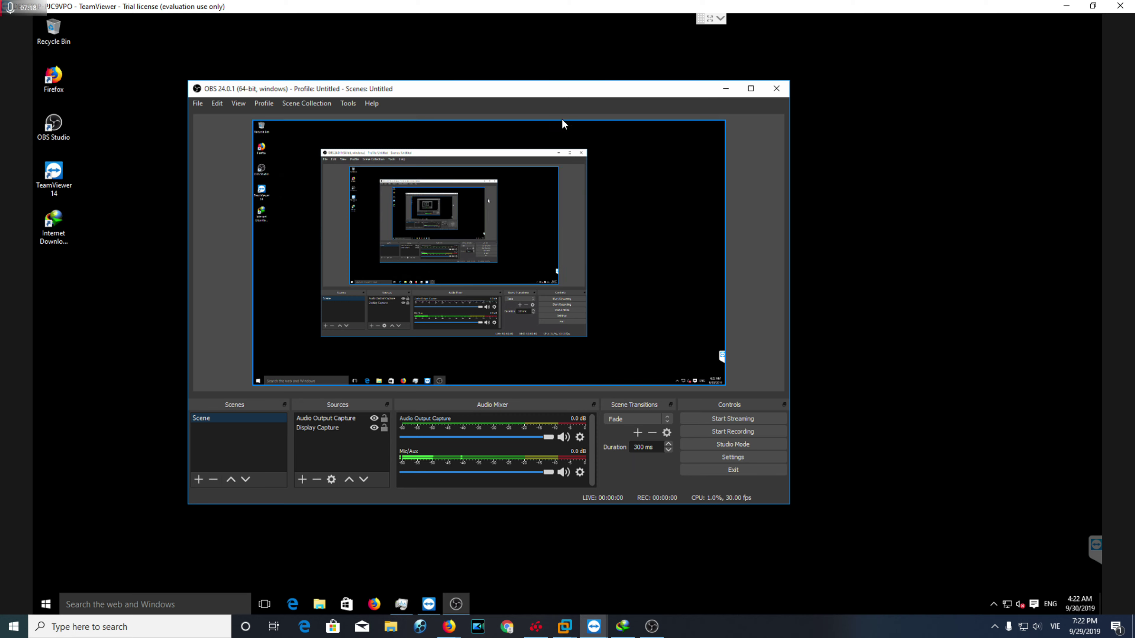
double_click(561, 88)
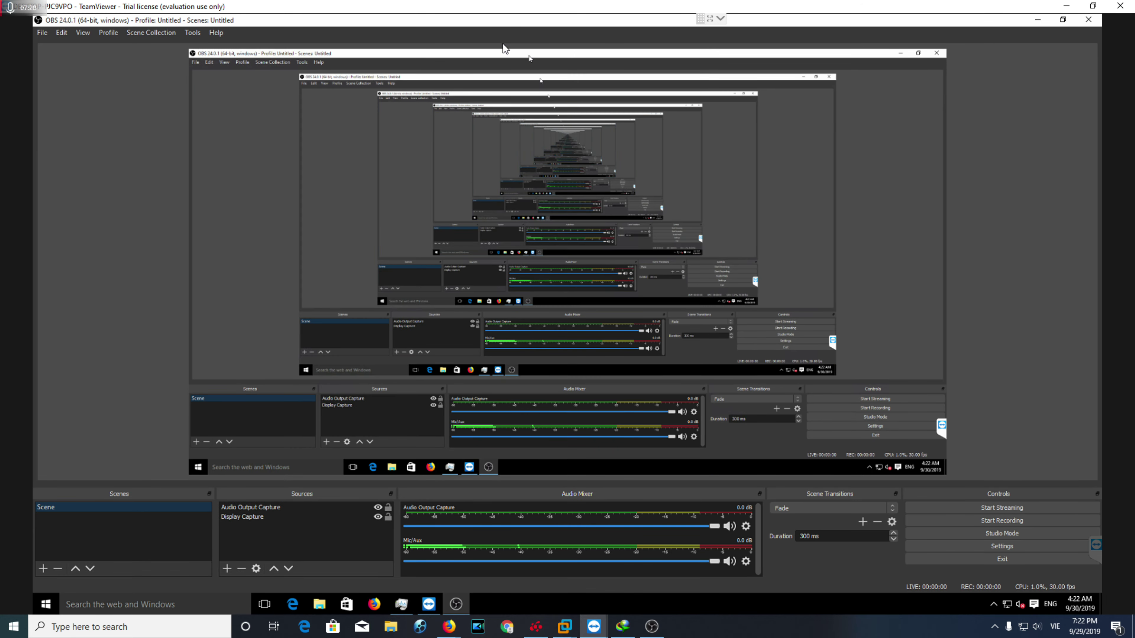
double_click(503, 20)
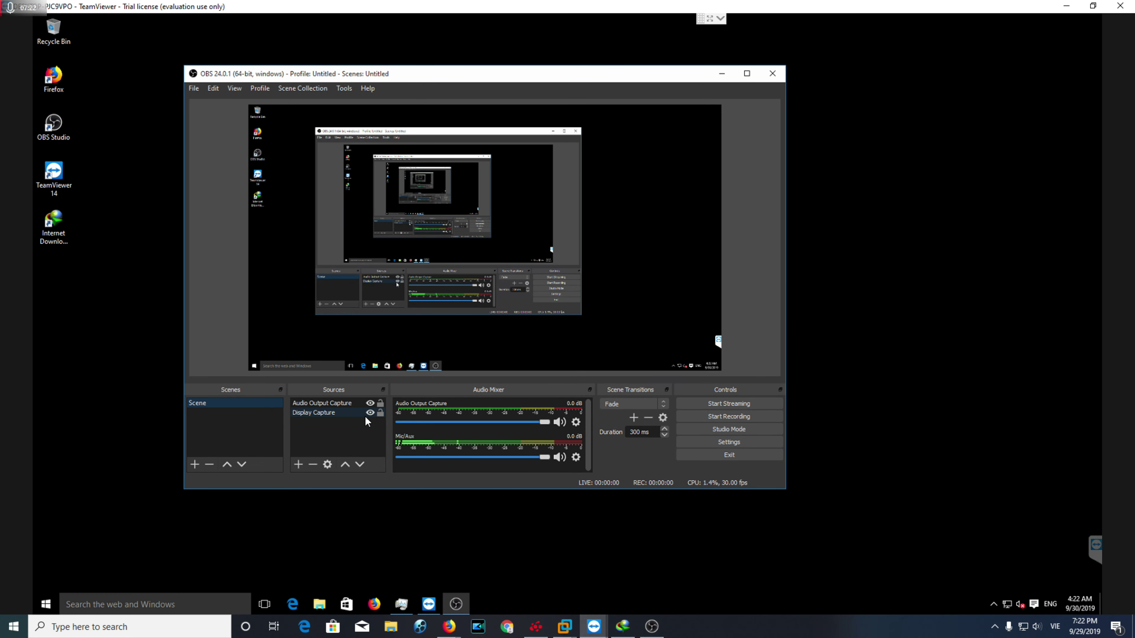
left_click(299, 464)
left_click(213, 301)
left_click(301, 463)
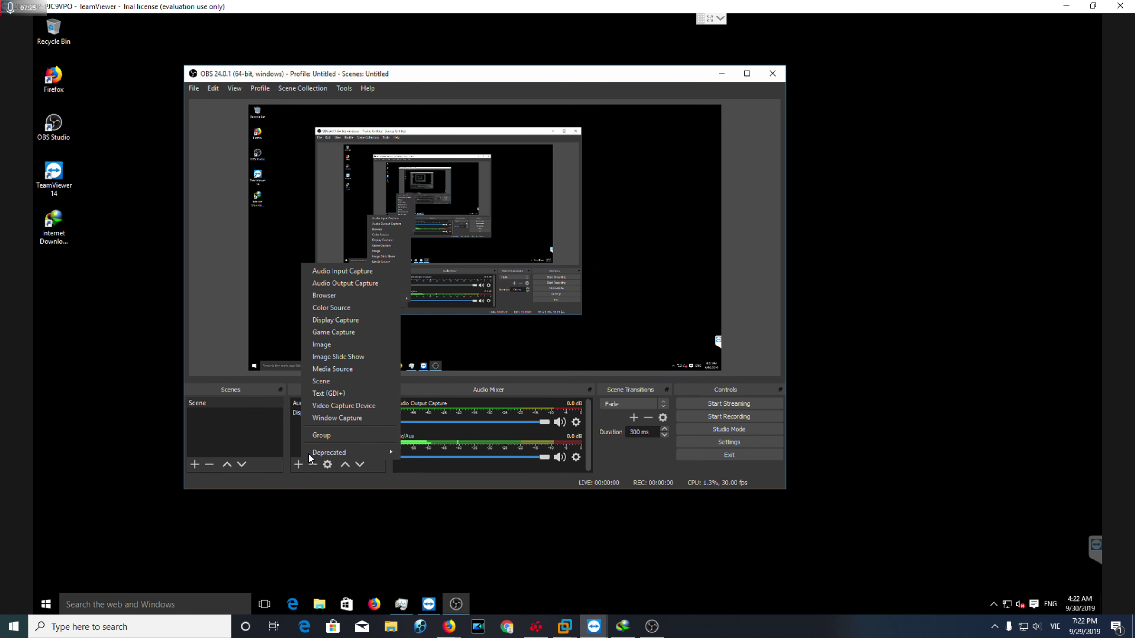
left_click(355, 320)
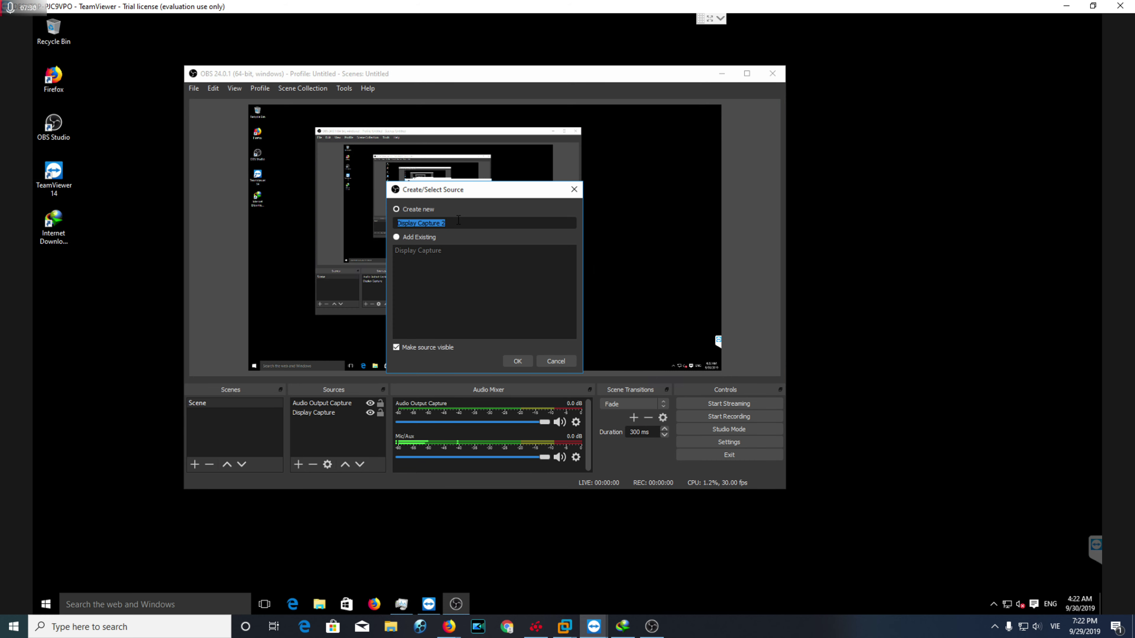
left_click_drag(446, 223, 405, 227)
left_click(544, 361)
View the properties of the Display Capture and Audio Output Capture sources, leaving both without changes.
left_click(334, 413)
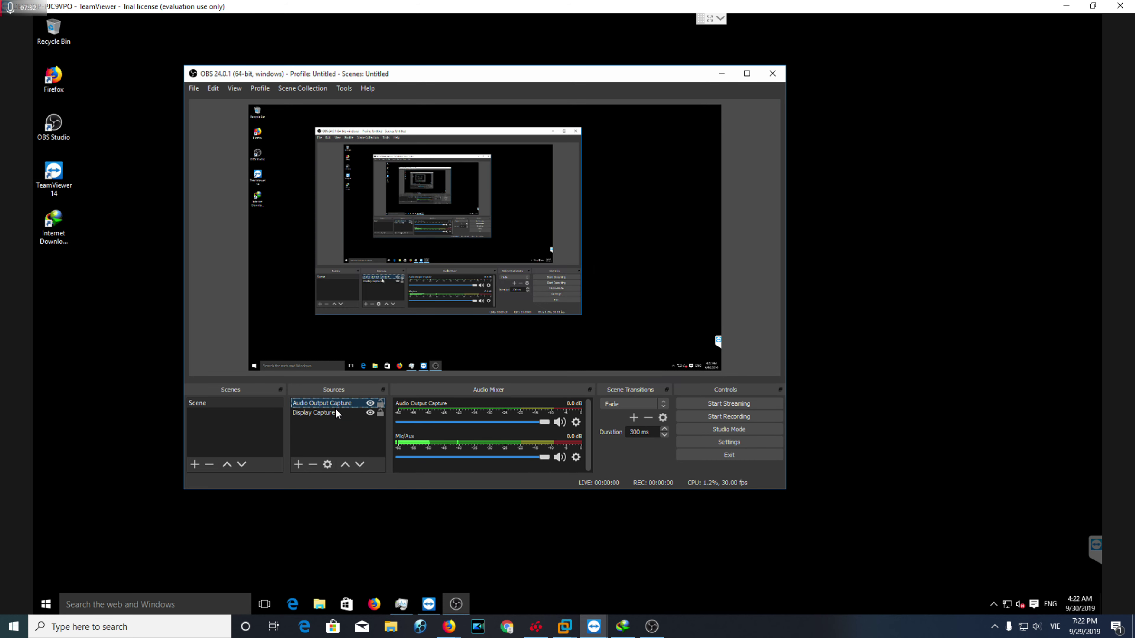
double_click(335, 414)
left_click(427, 355)
left_click(427, 360)
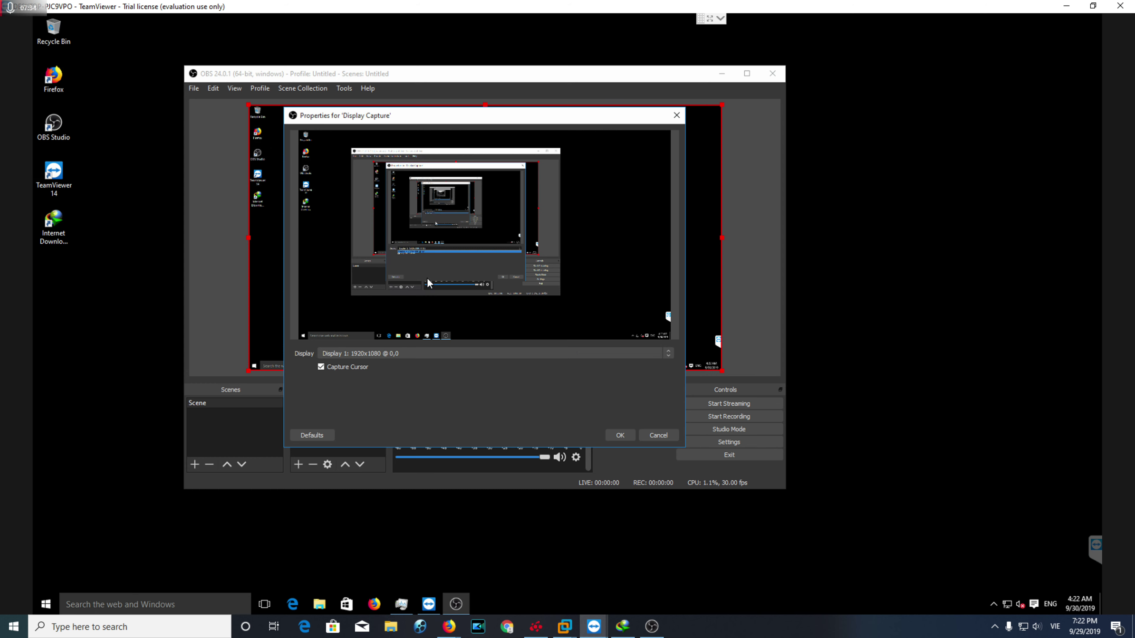
left_click(670, 434)
double_click(346, 406)
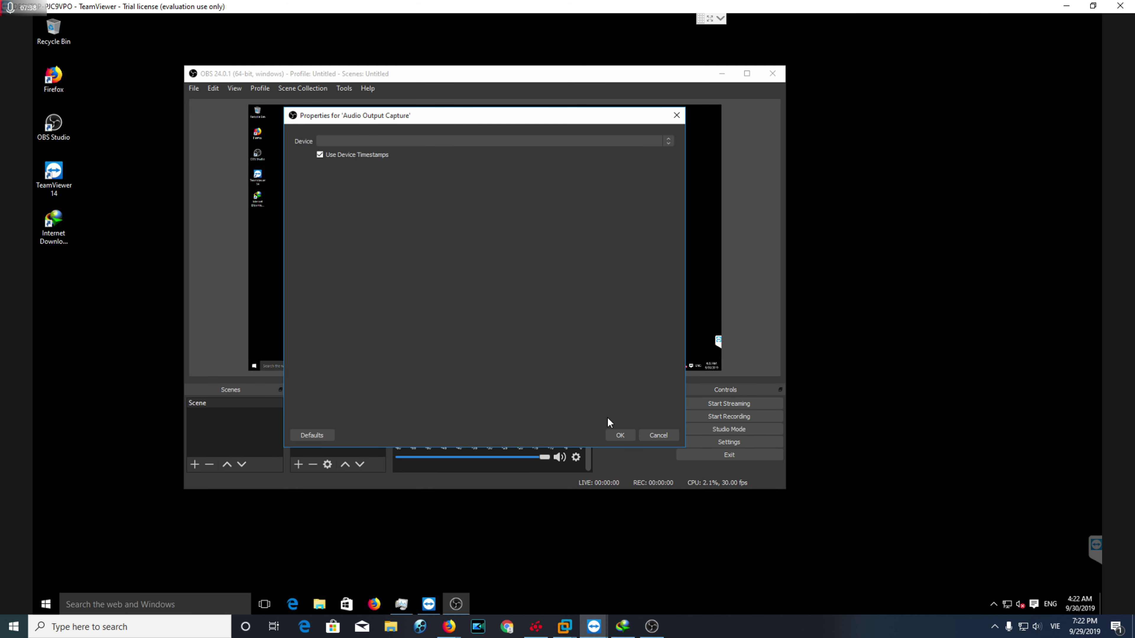
left_click(652, 435)
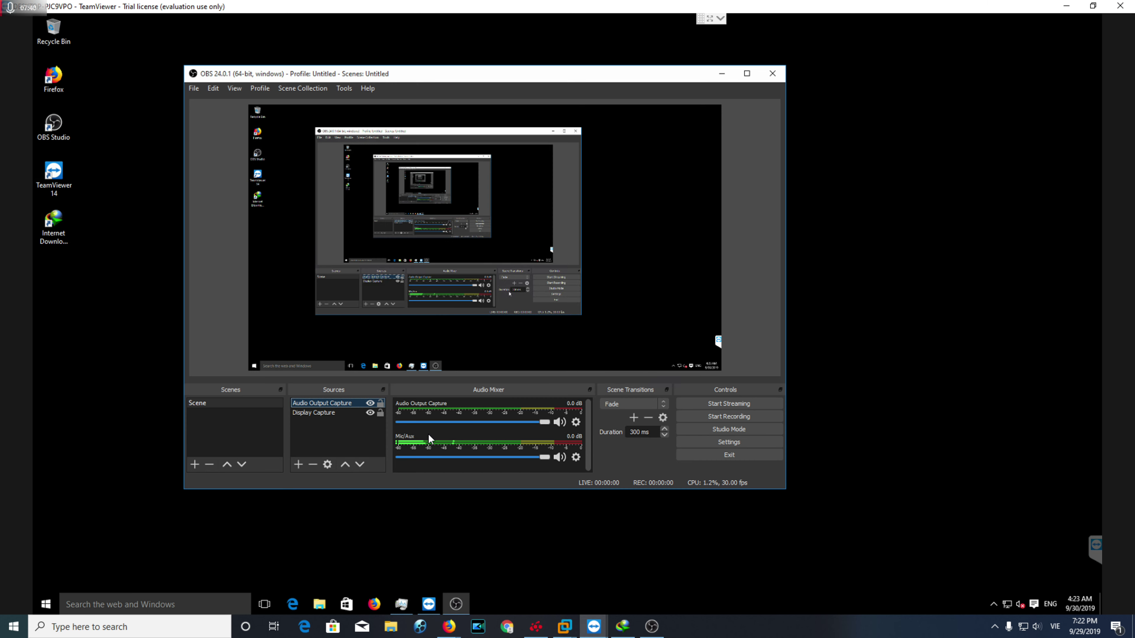
double_click(340, 404)
left_click(657, 435)
Add a new Video Capture Device source named Camera to the scene, accepting its default properties.
left_click(299, 464)
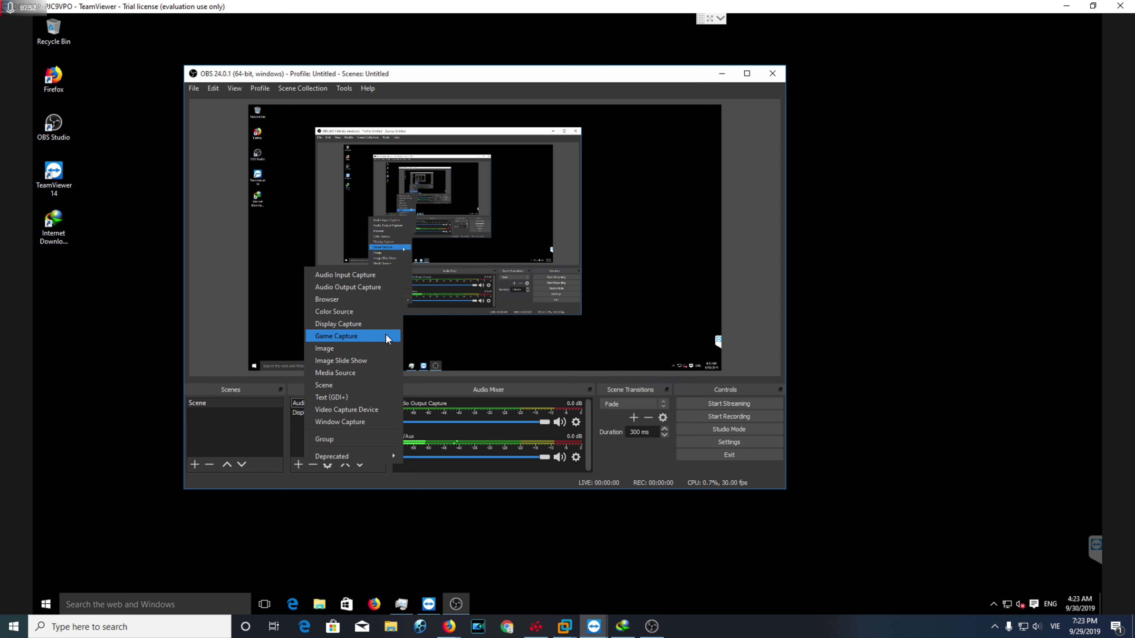
left_click(352, 409)
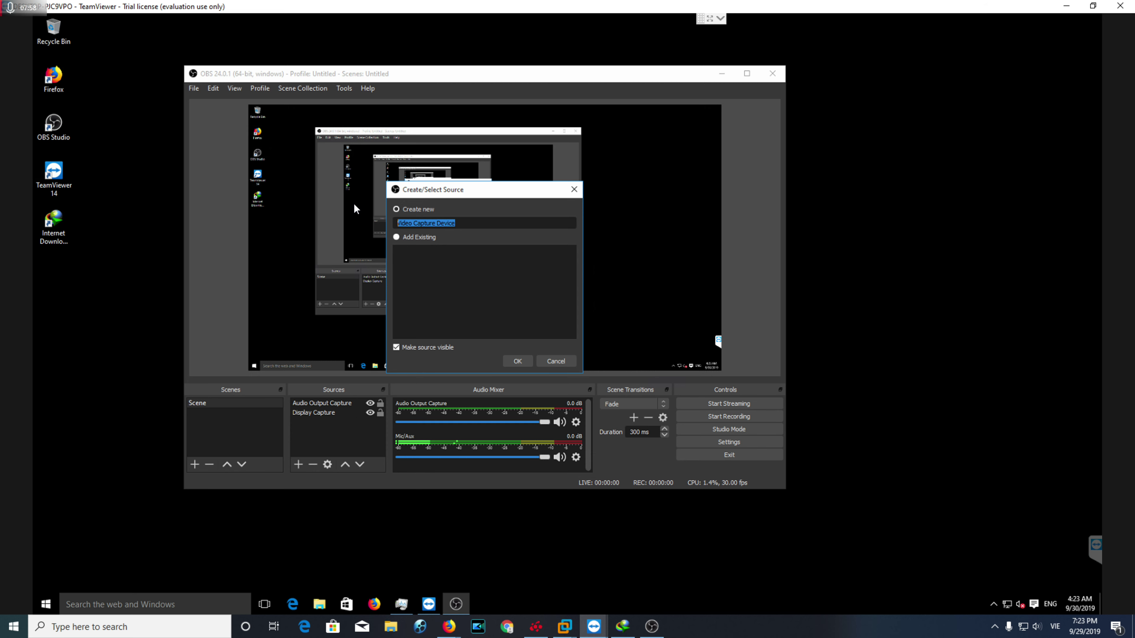
type("Camera")
left_click(517, 361)
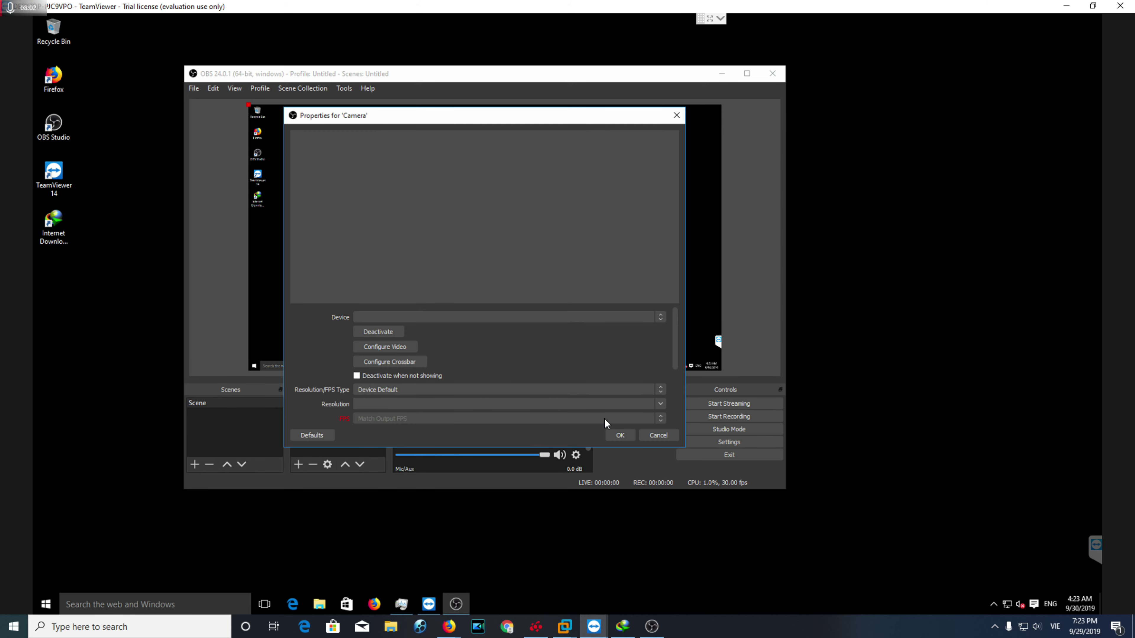
left_click(617, 435)
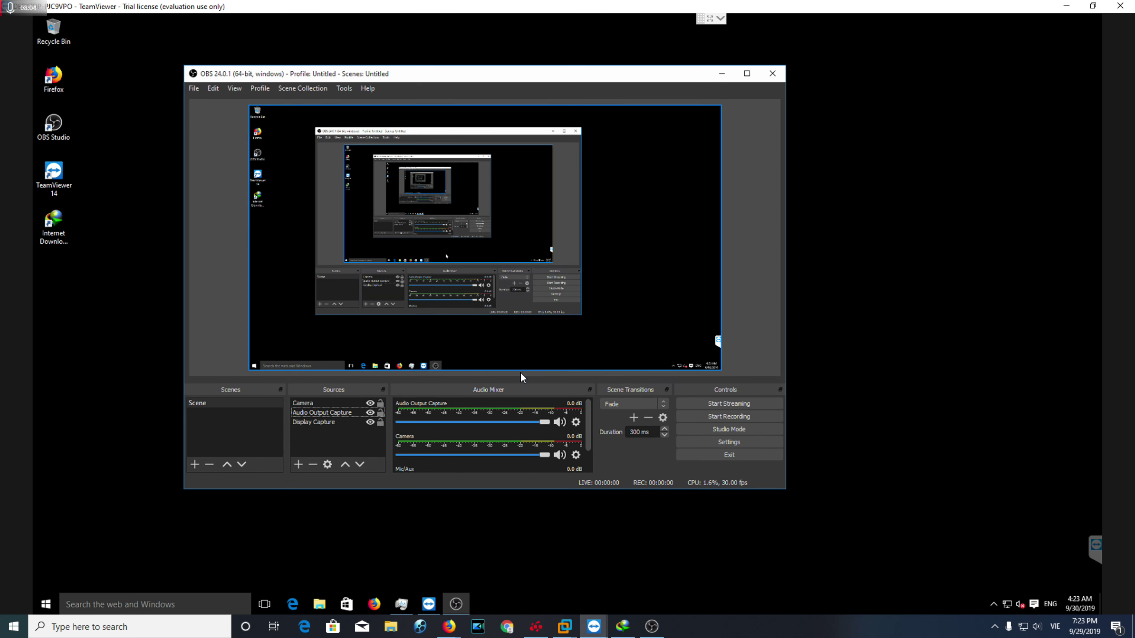
Hide the Camera, Audio Output Capture and Display Capture sources in the scene.
left_click(371, 403)
left_click(371, 412)
left_click(370, 422)
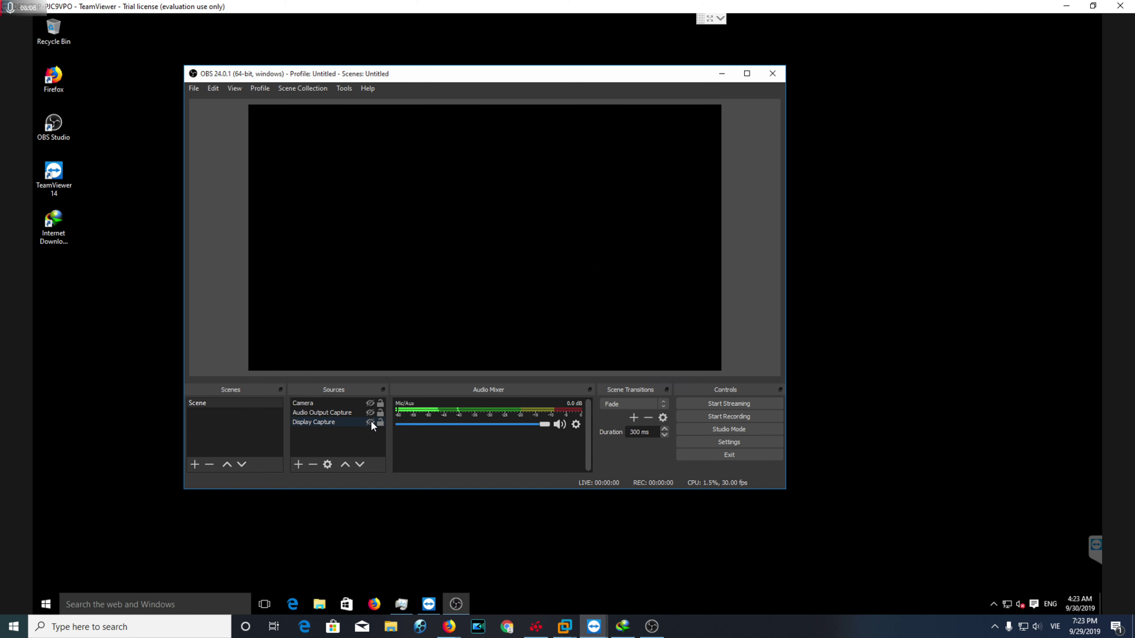
left_click_drag(631, 71, 656, 3)
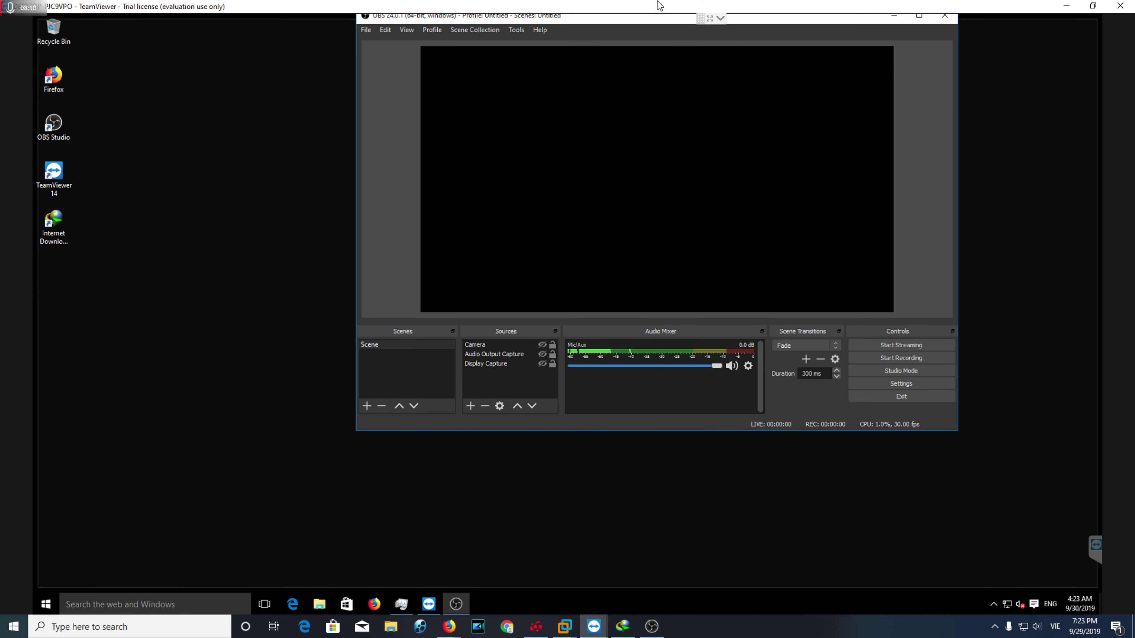
double_click(655, 15)
left_click_drag(579, 32, 498, 78)
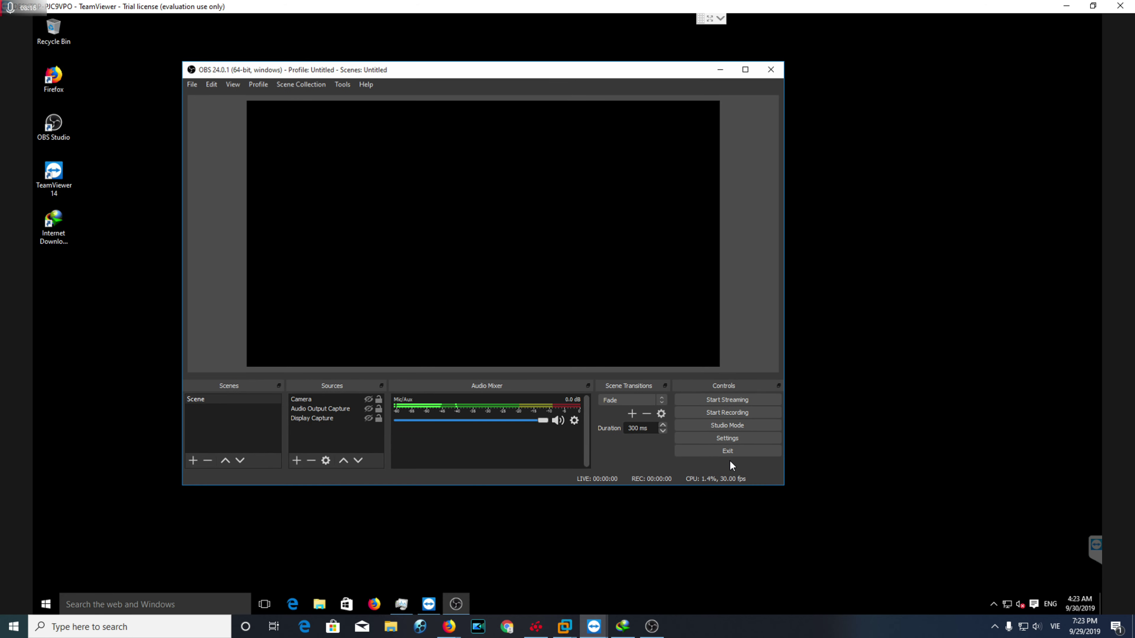
Open the OBS settings and look through the stream and output options, including the streaming encoder choices.
left_click(727, 438)
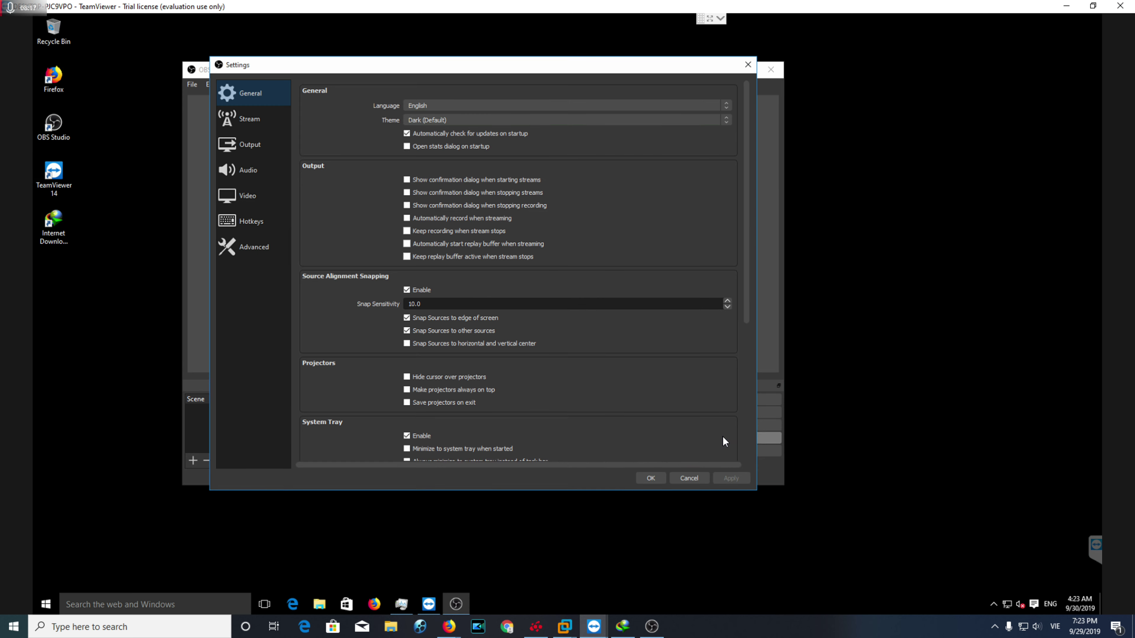
left_click(276, 128)
left_click(266, 146)
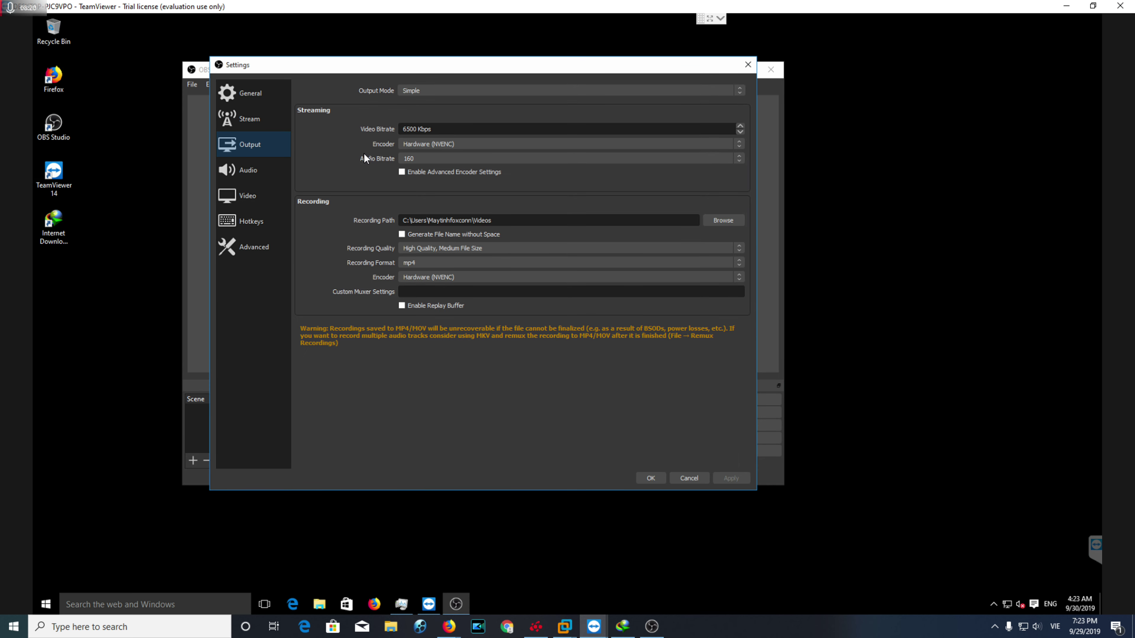
left_click(432, 142)
left_click(431, 142)
Set the interface language to Tiếng Việt in the general settings and confirm the settings.
left_click(248, 95)
left_click(431, 105)
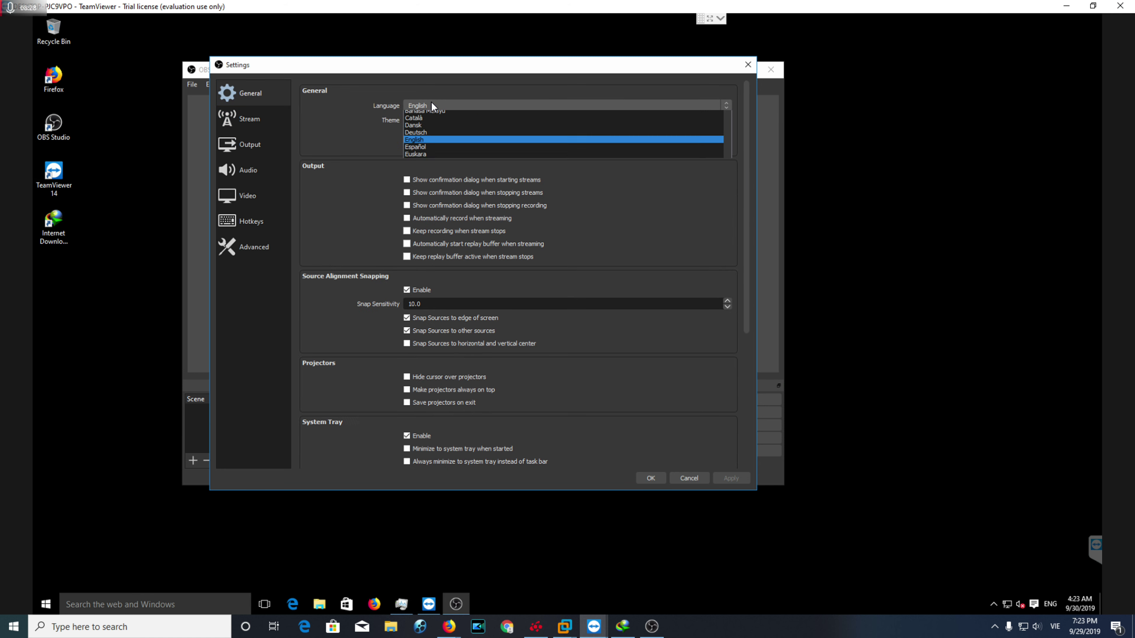
scroll(456, 173, "down", 12)
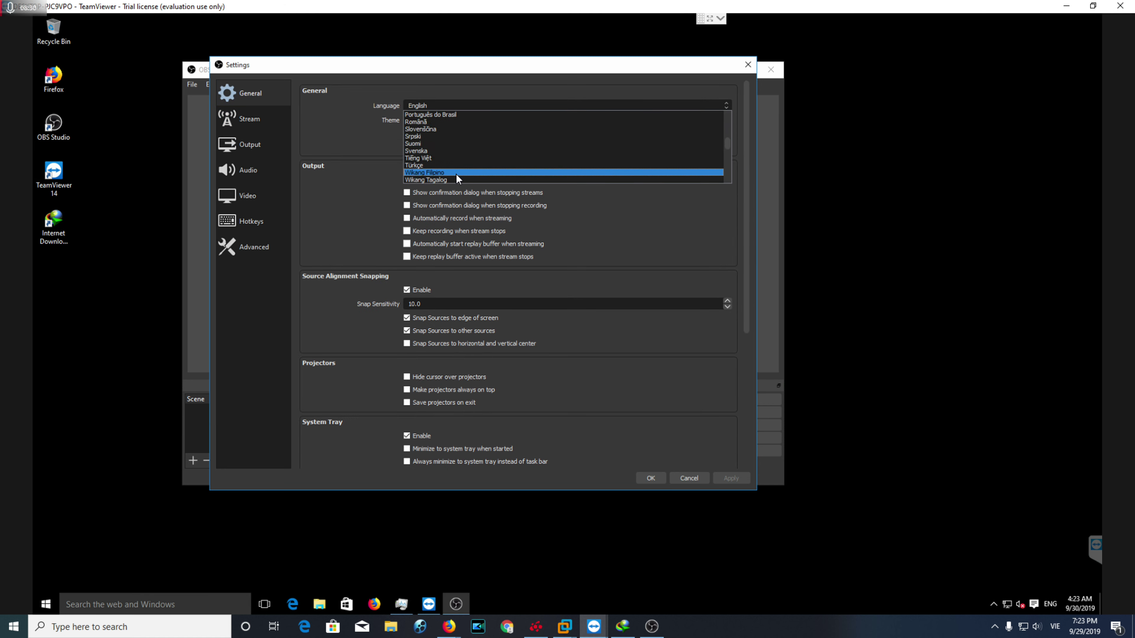
scroll(725, 171, "down", 1)
left_click_drag(728, 160, 733, 141)
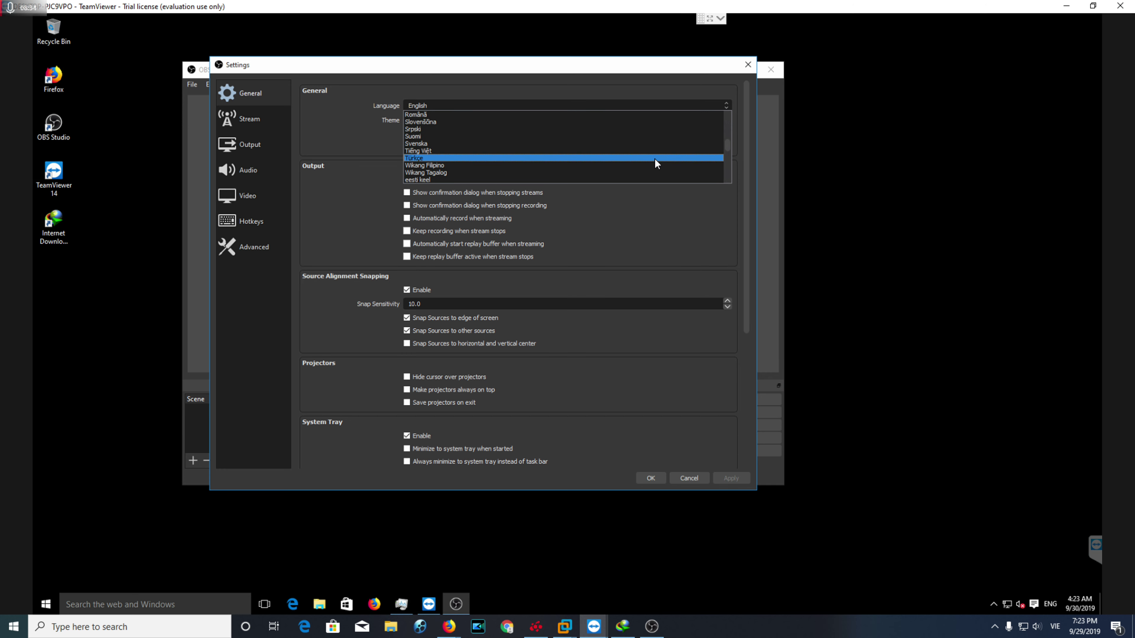
left_click(622, 151)
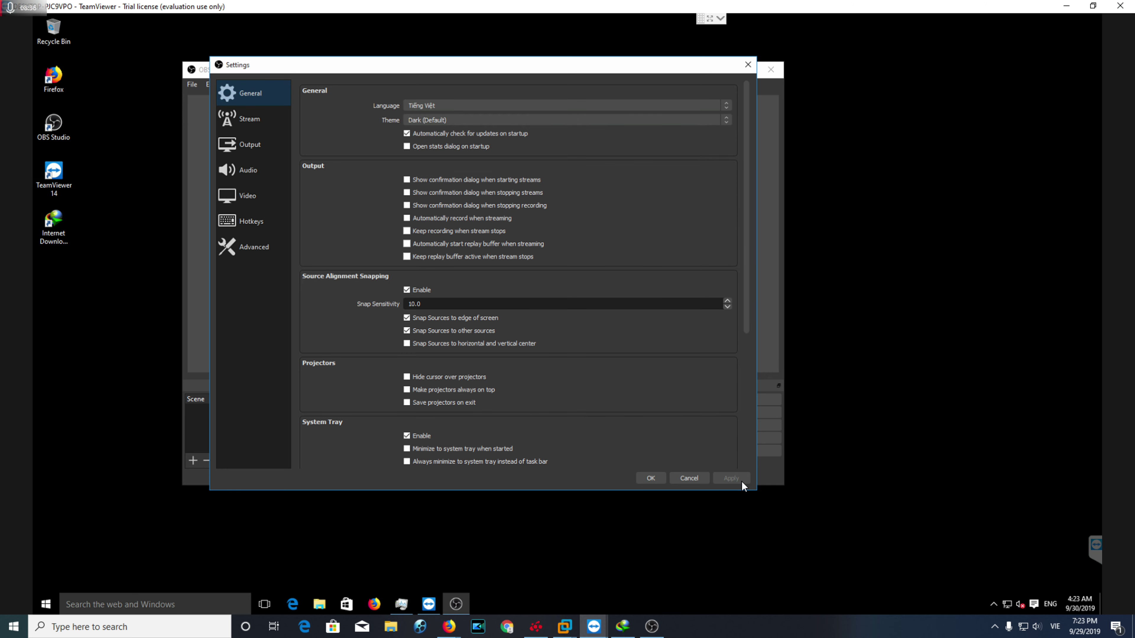
left_click(661, 477)
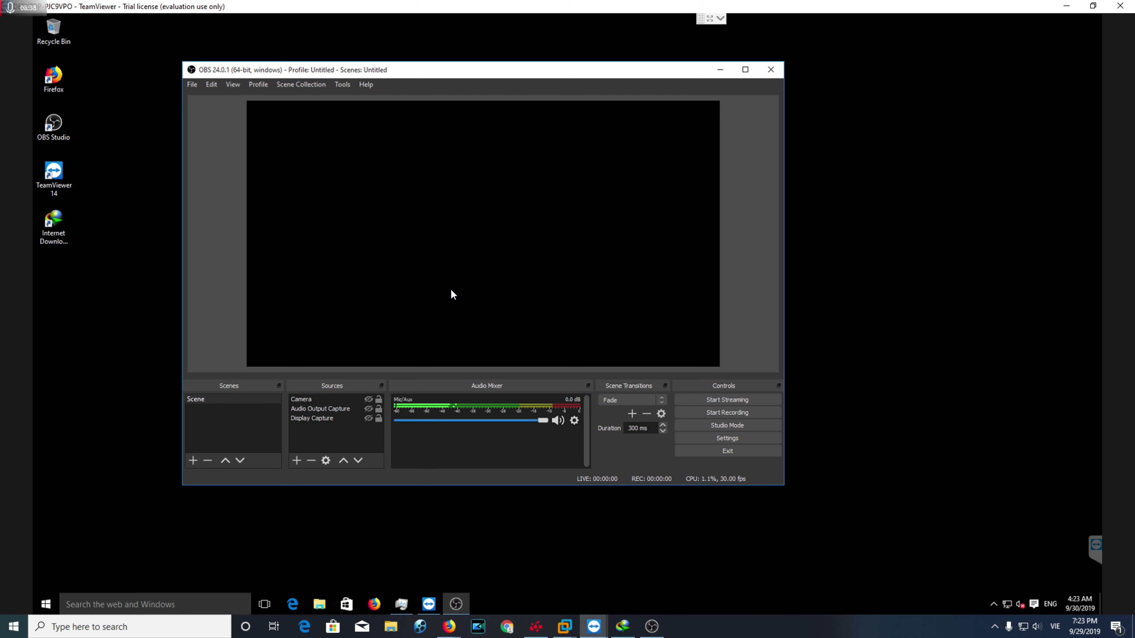
Switch the interface language from English to Tiếng Việt, apply the change, and restart OBS Studio.
left_click(726, 438)
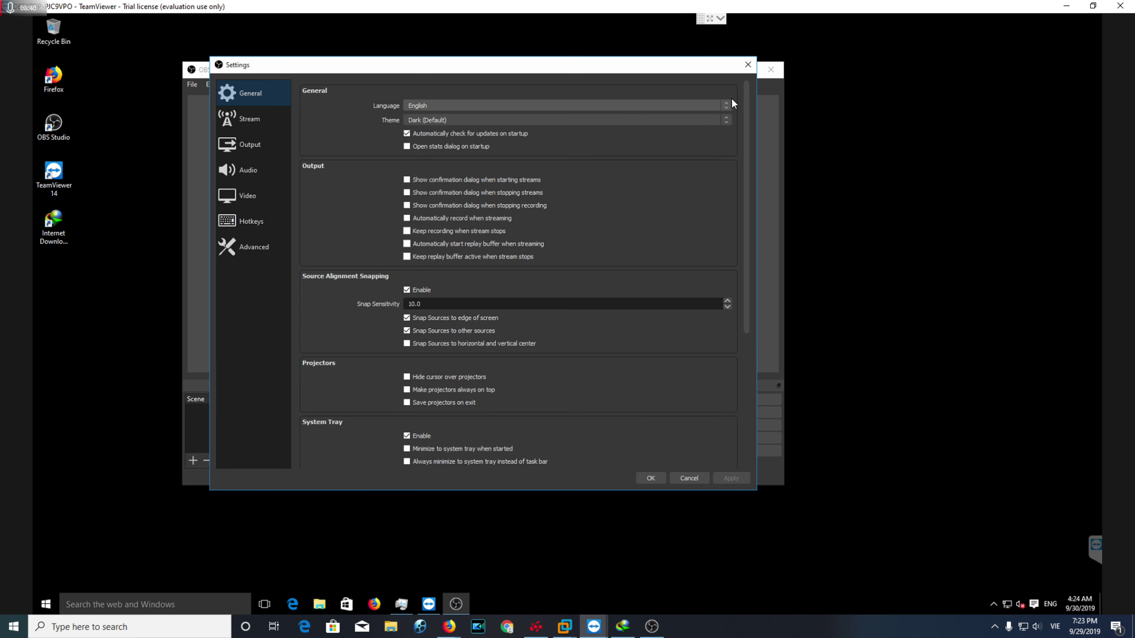
left_click(662, 105)
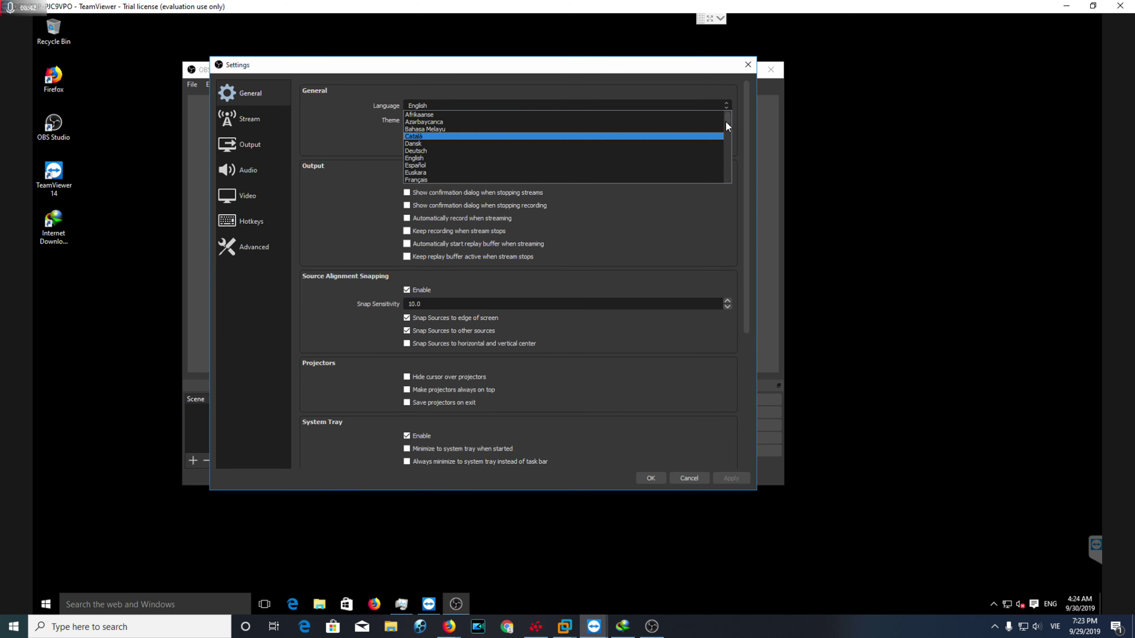
left_click_drag(725, 120, 726, 146)
left_click(593, 160)
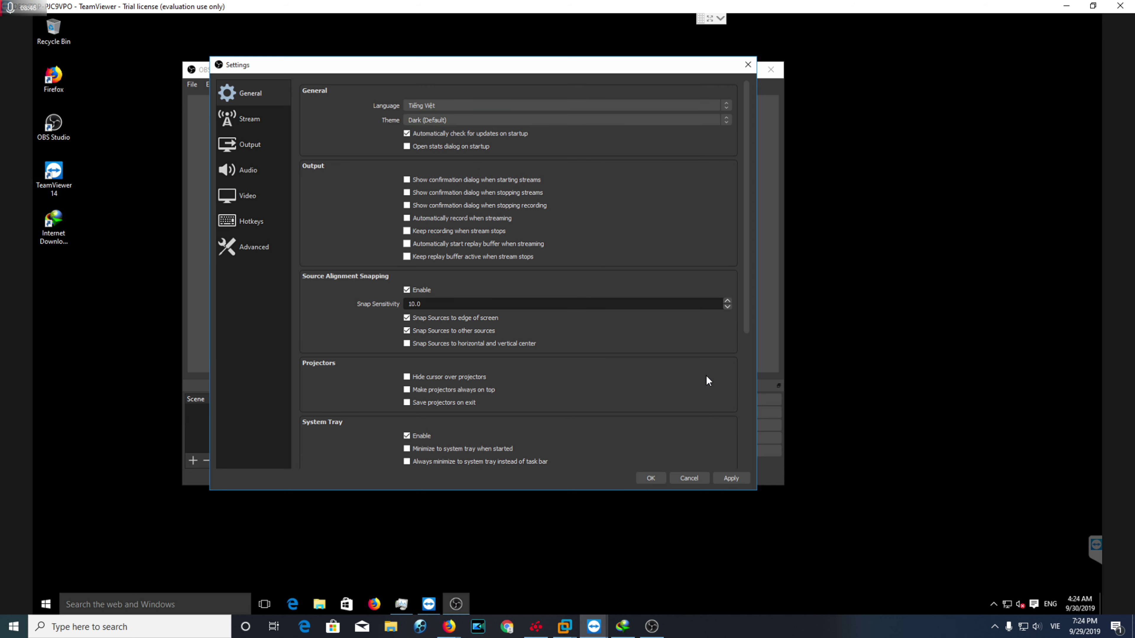
left_click(728, 478)
left_click(653, 477)
left_click(778, 72)
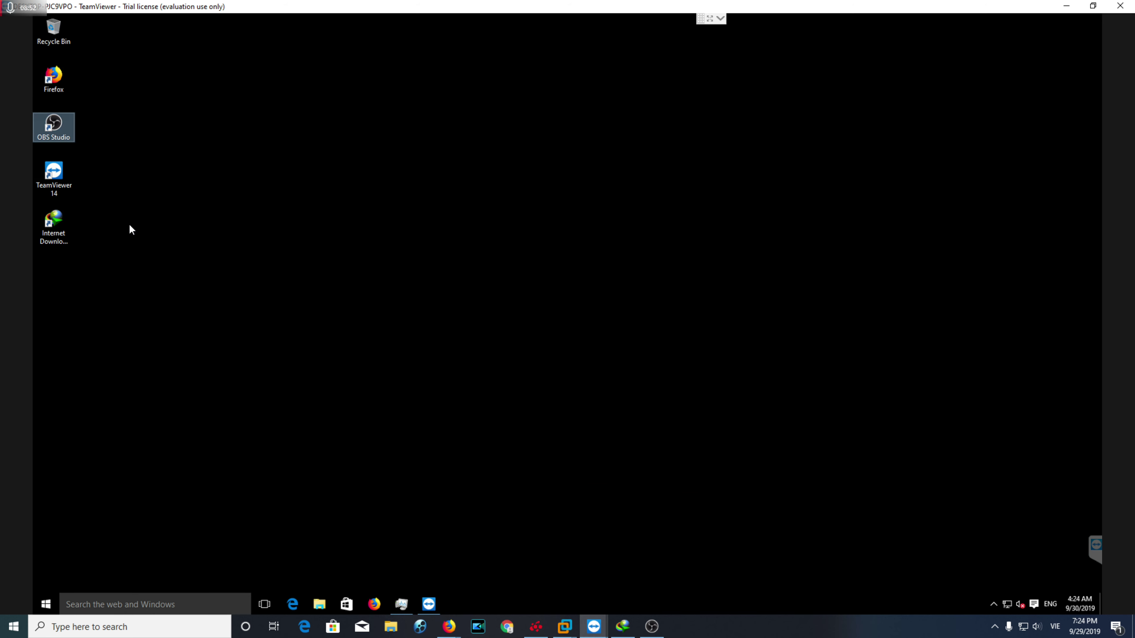
left_click_drag(433, 67, 390, 67)
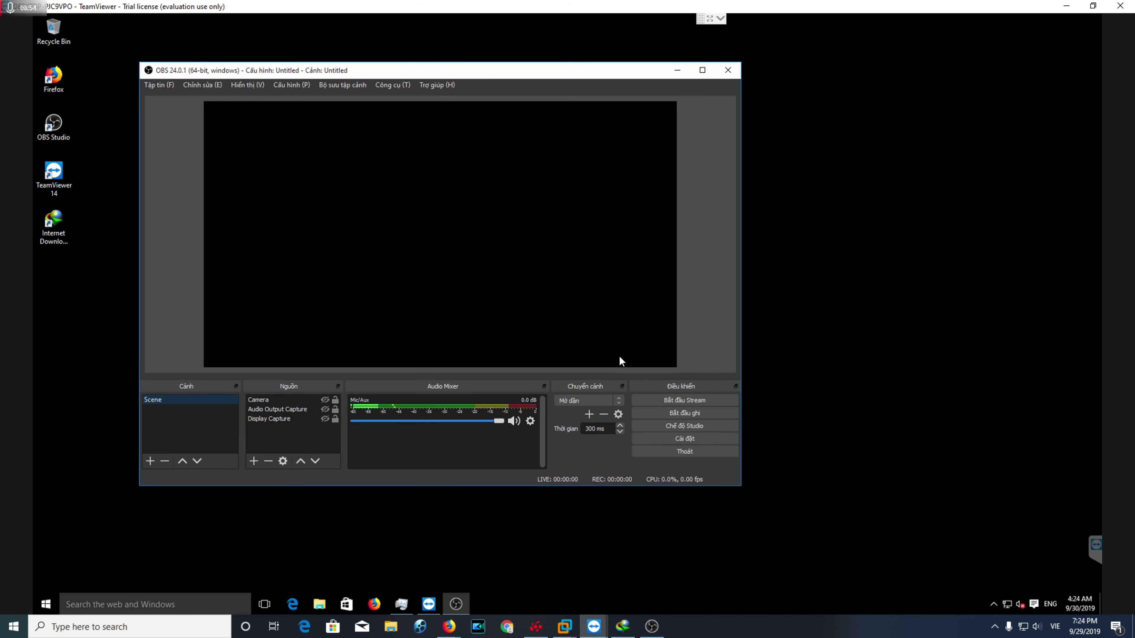
Choose YouTube / YouTube Gaming as the streaming service in the OBS settings.
left_click(665, 440)
left_click(199, 121)
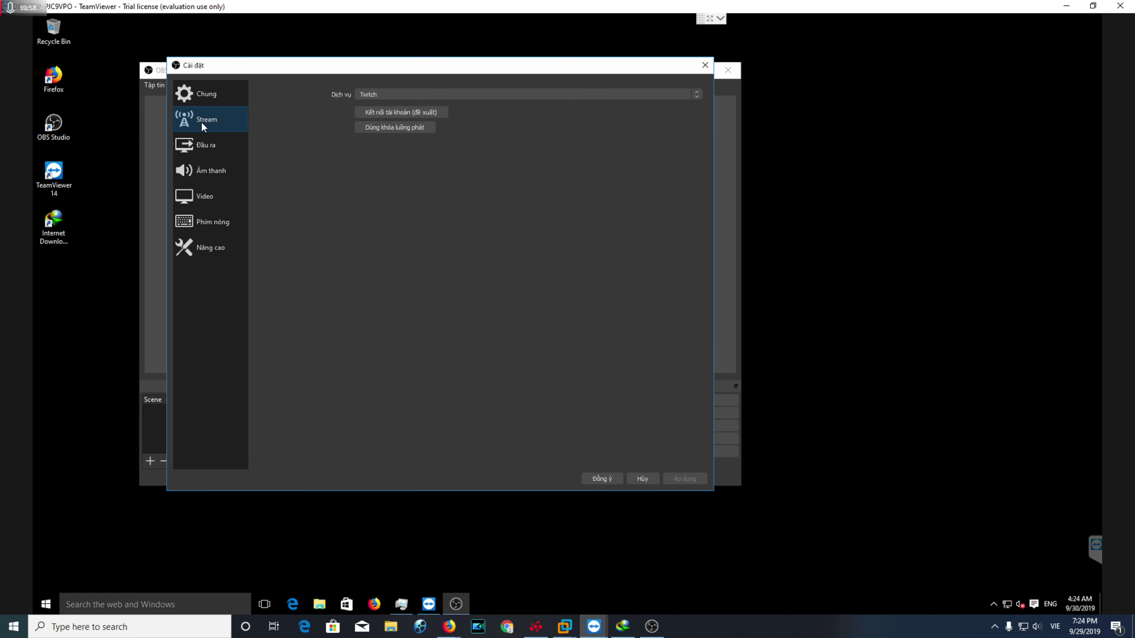
left_click(406, 95)
left_click(391, 118)
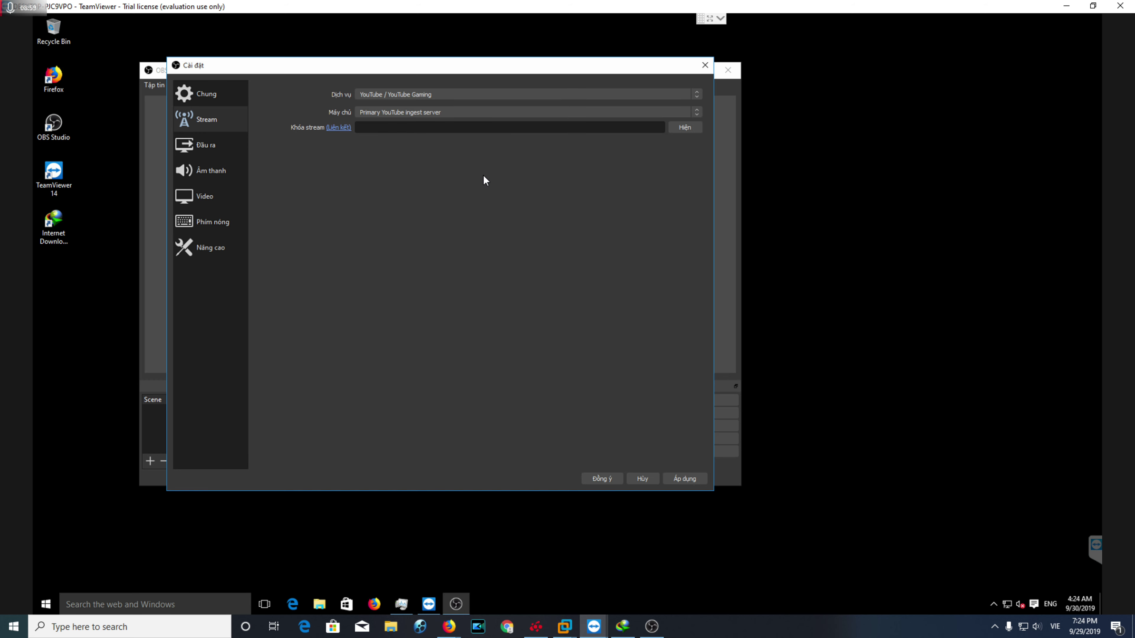
Set the recording path in the output settings to Local Disk (D:).
left_click(201, 145)
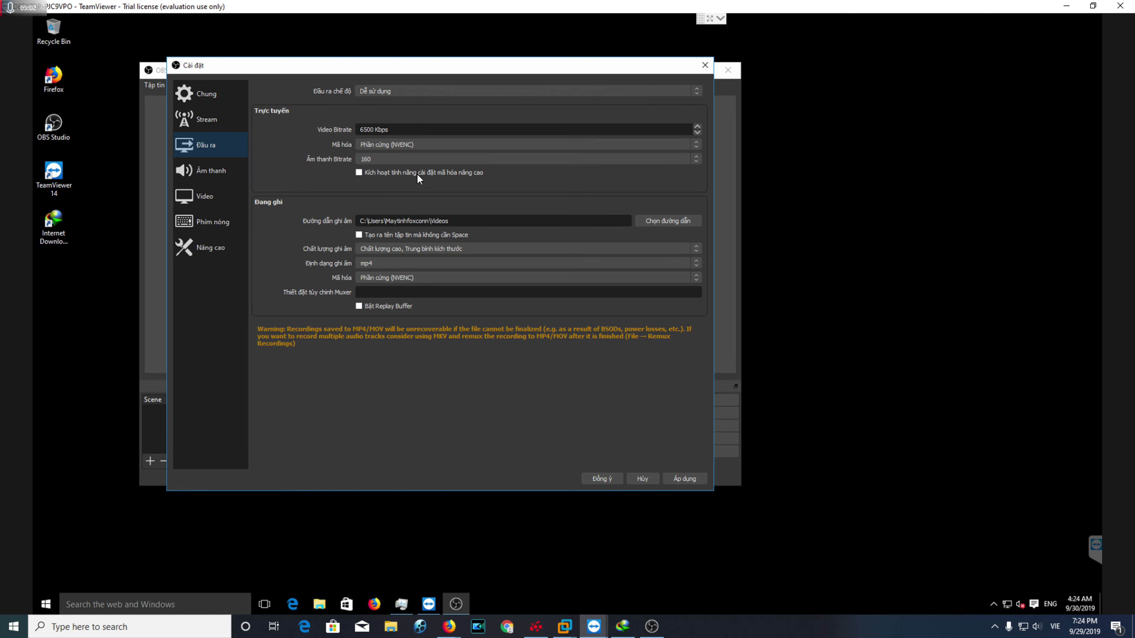
left_click_drag(302, 64, 380, 90)
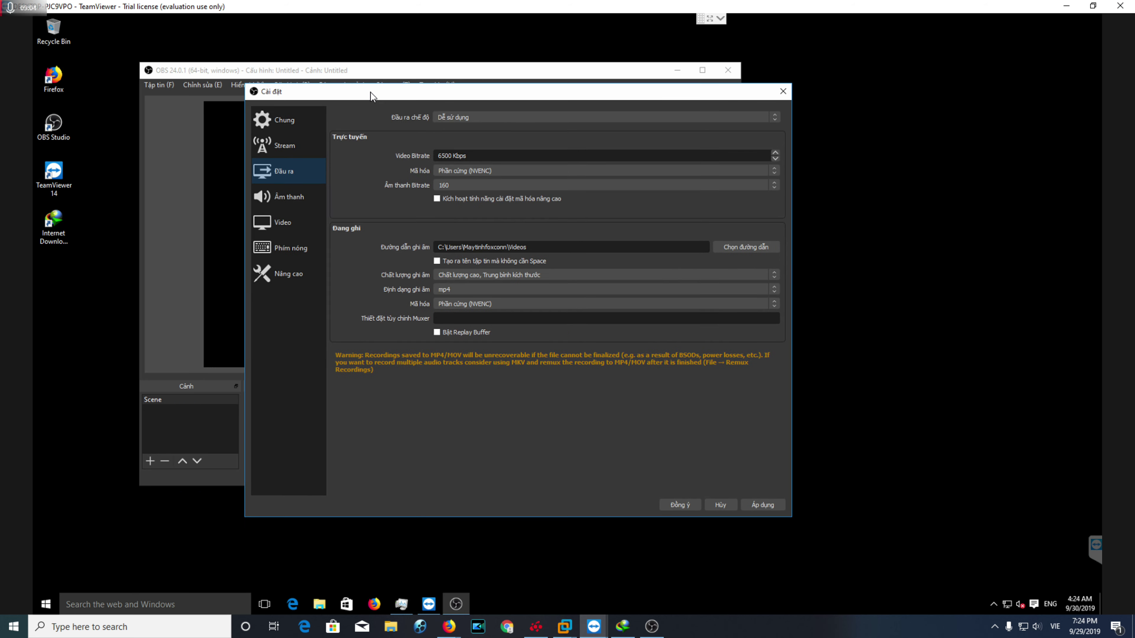
left_click_drag(580, 94, 537, 91)
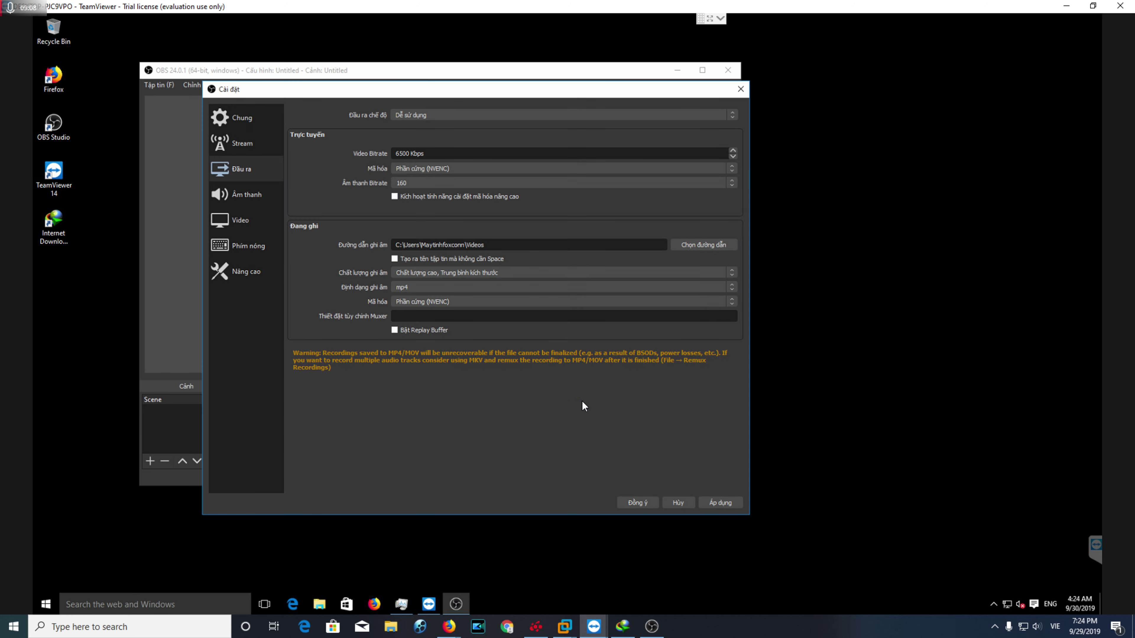
left_click(258, 125)
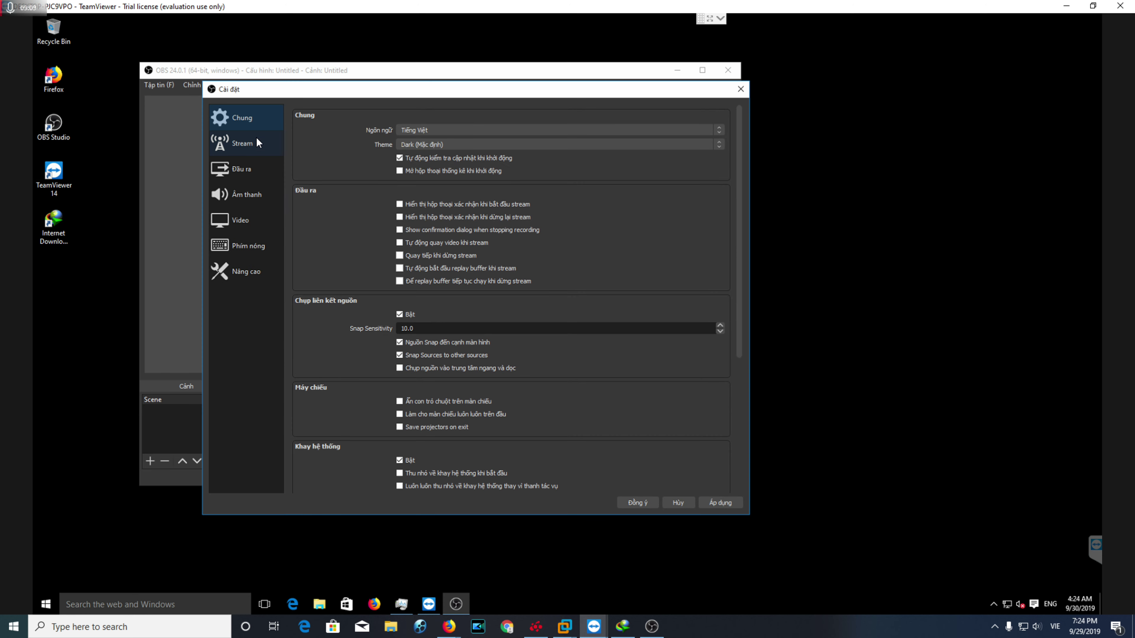
left_click(244, 171)
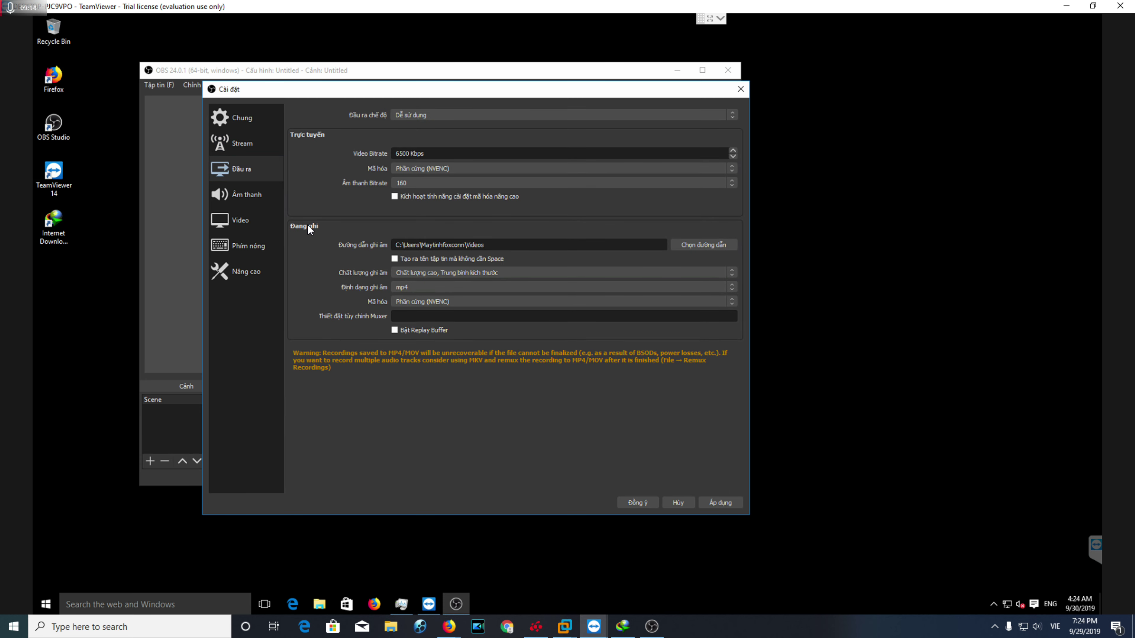
left_click(702, 244)
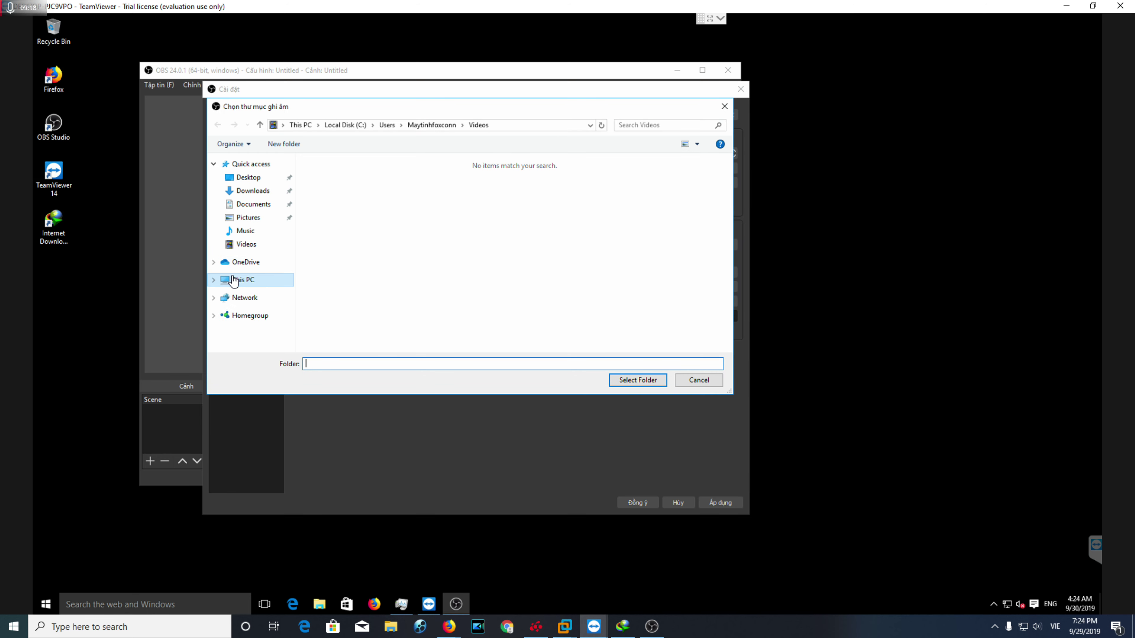
left_click(242, 279)
double_click(528, 275)
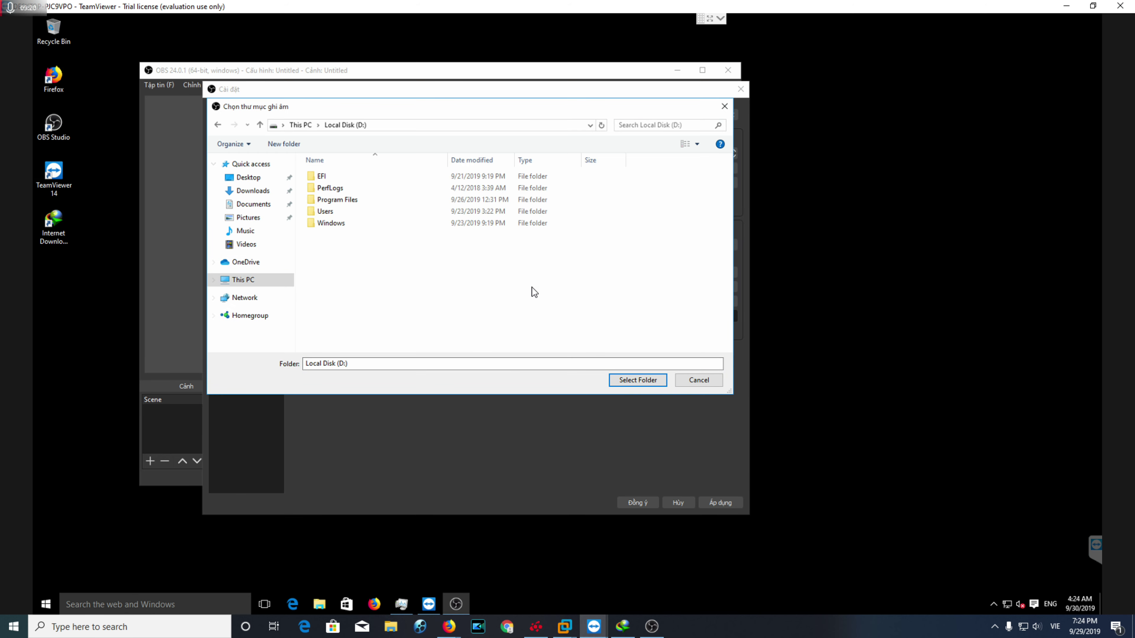
left_click(623, 381)
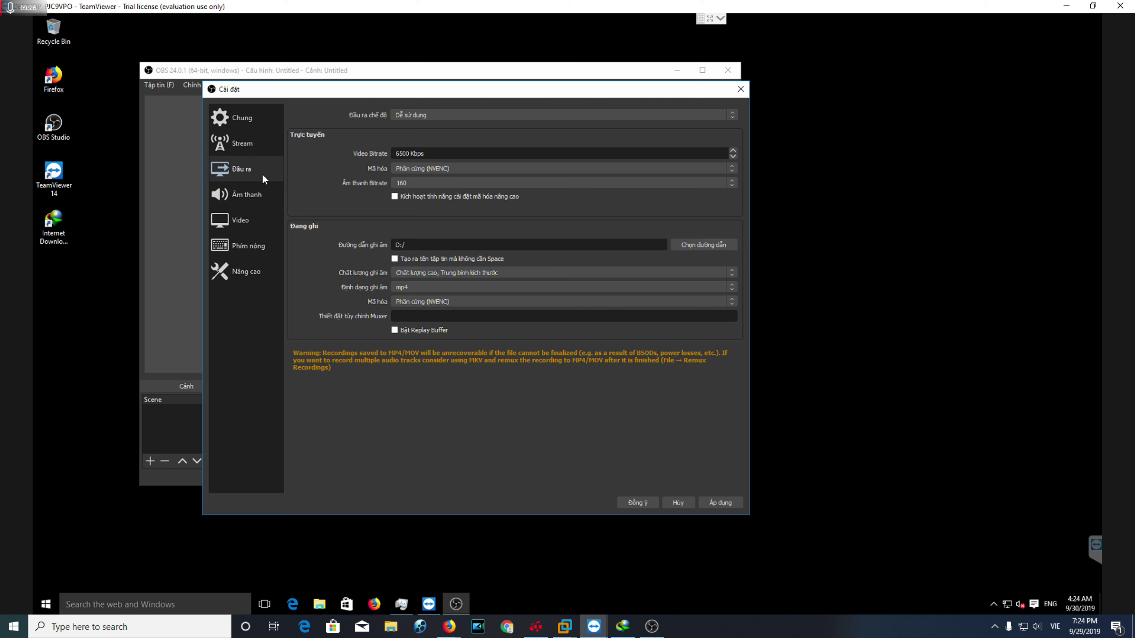
Try changing the first digit of the streaming video bitrate in the output settings.
left_click(250, 152)
left_click(247, 170)
left_click_drag(402, 153, 380, 148)
type("7")
left_click_drag(400, 154, 382, 154)
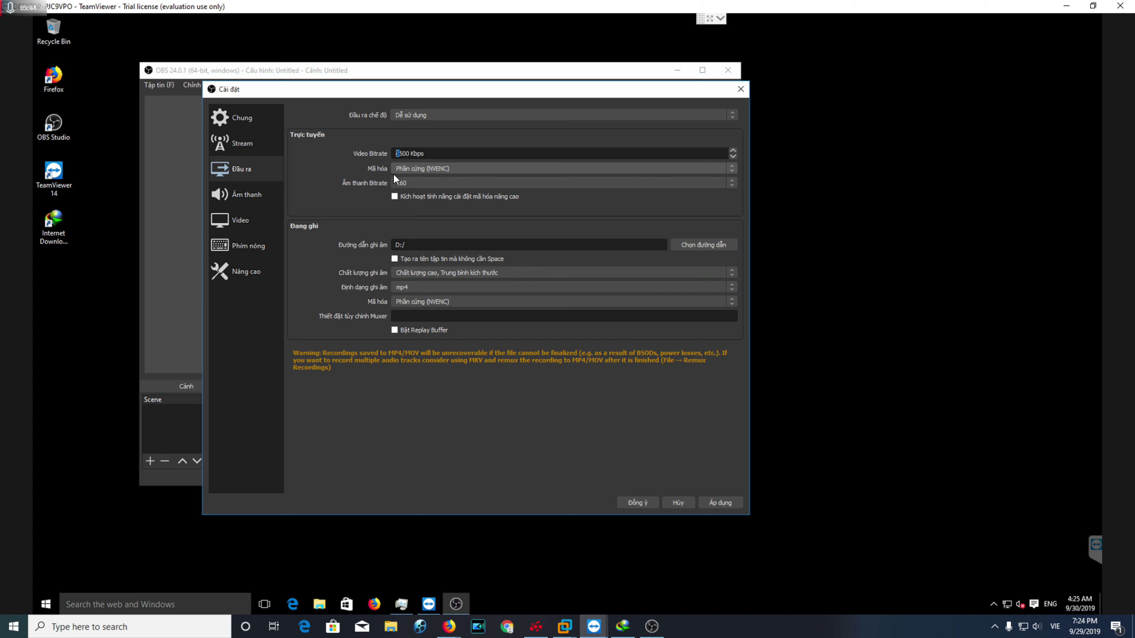
right_click(831, 210)
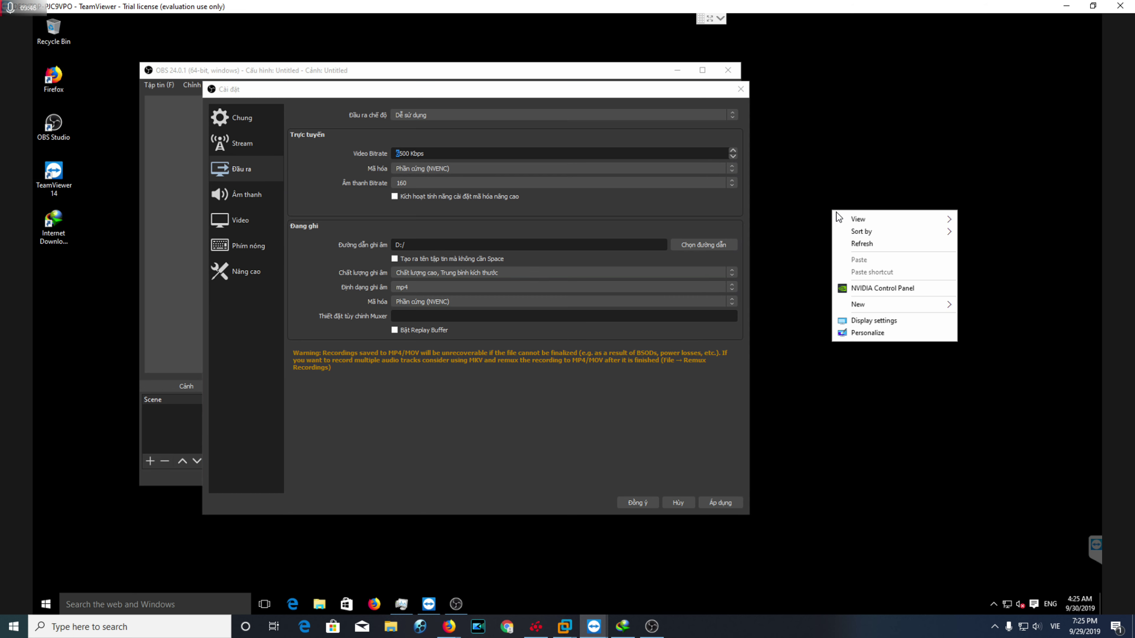
left_click(841, 244)
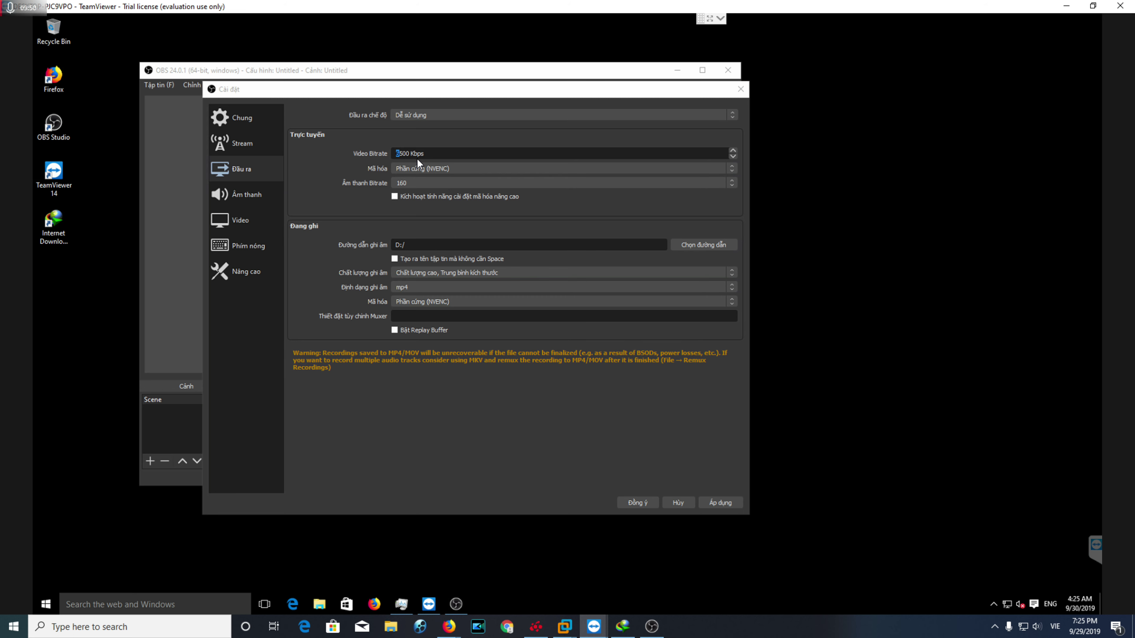
left_click(399, 156)
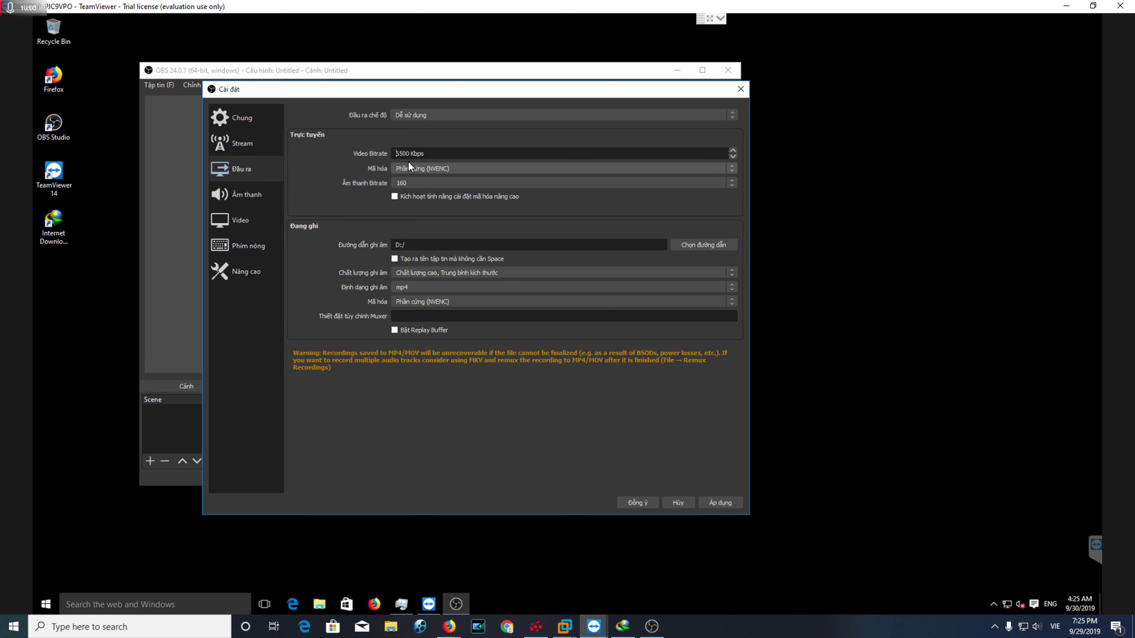
key("shift+Right")
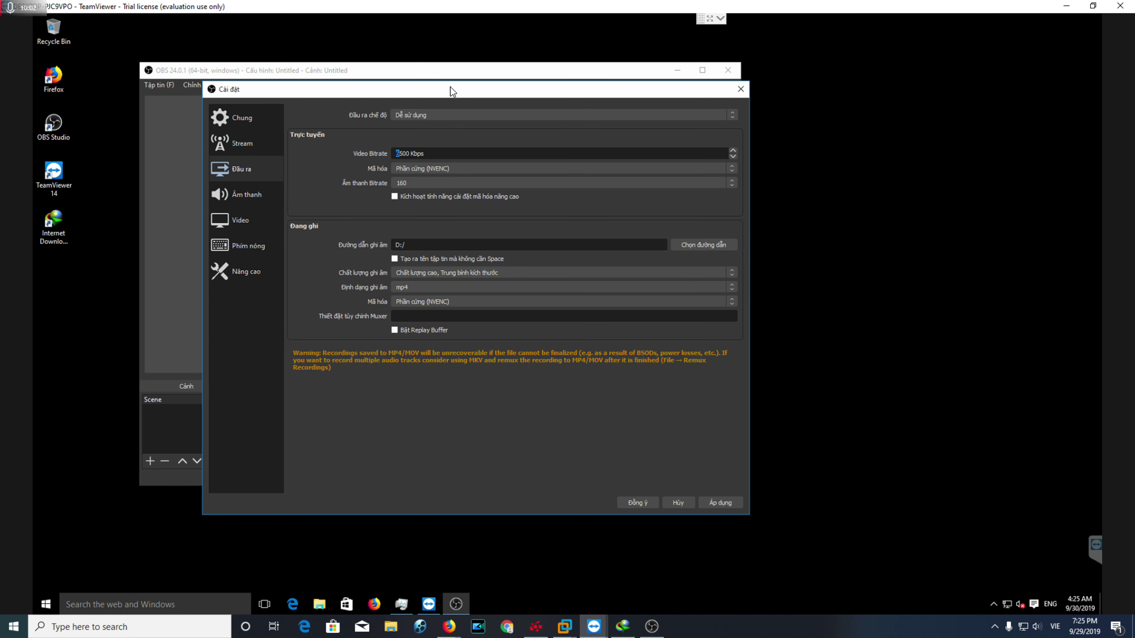
left_click_drag(450, 86, 404, 81)
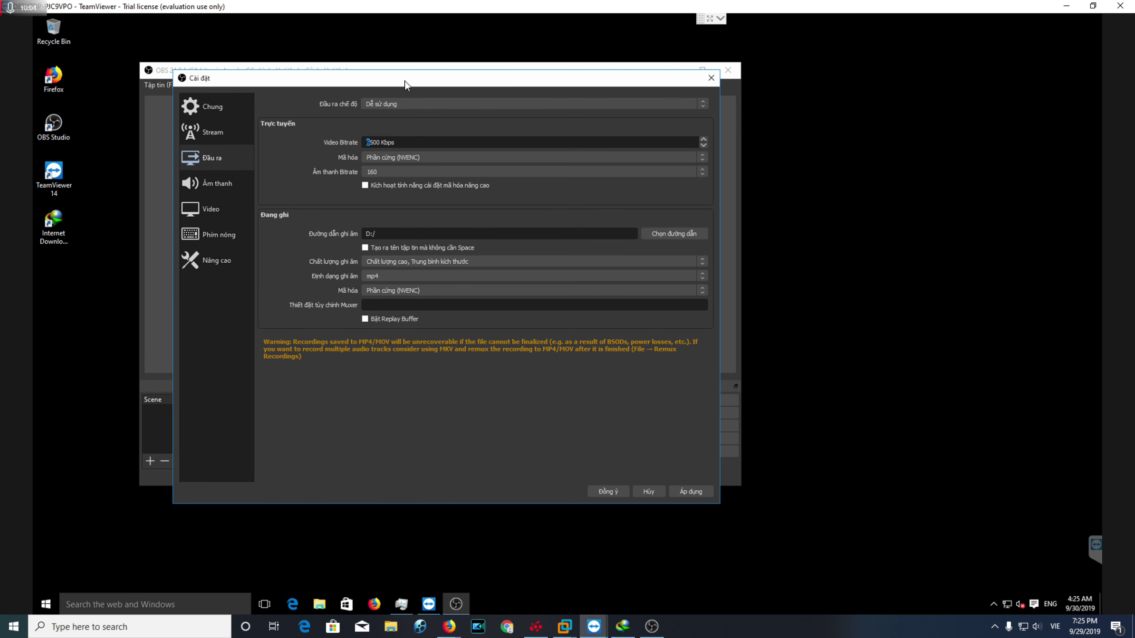
Examine the streaming encoder choices in the output settings, keeping Phần cứng (NVENC) selected.
left_click(418, 158)
left_click(389, 139)
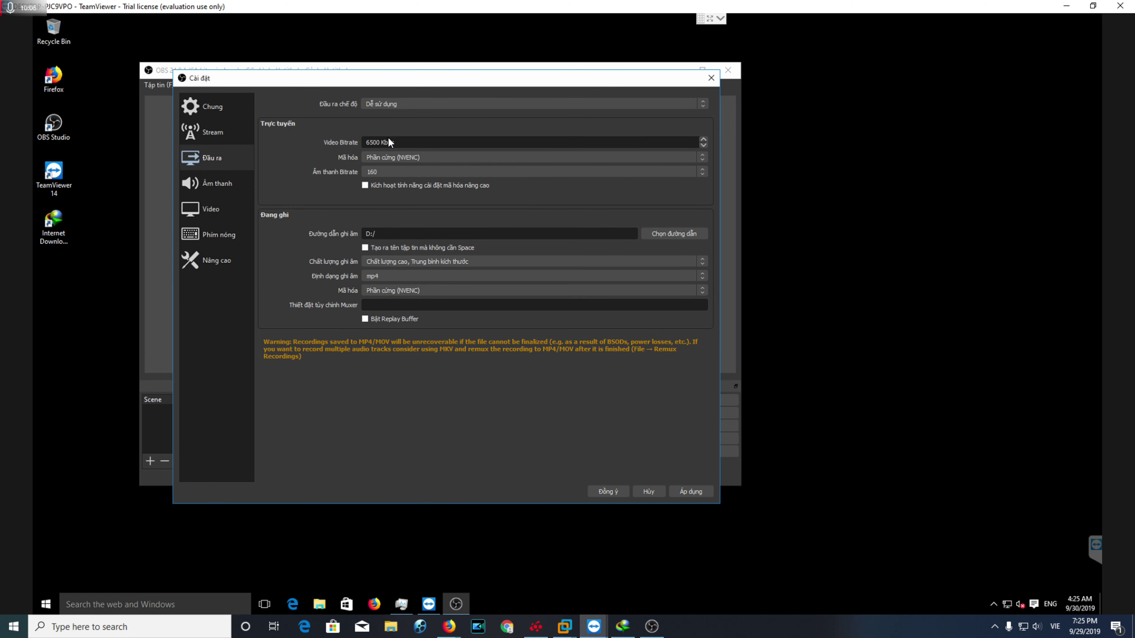
left_click(380, 157)
left_click(327, 140)
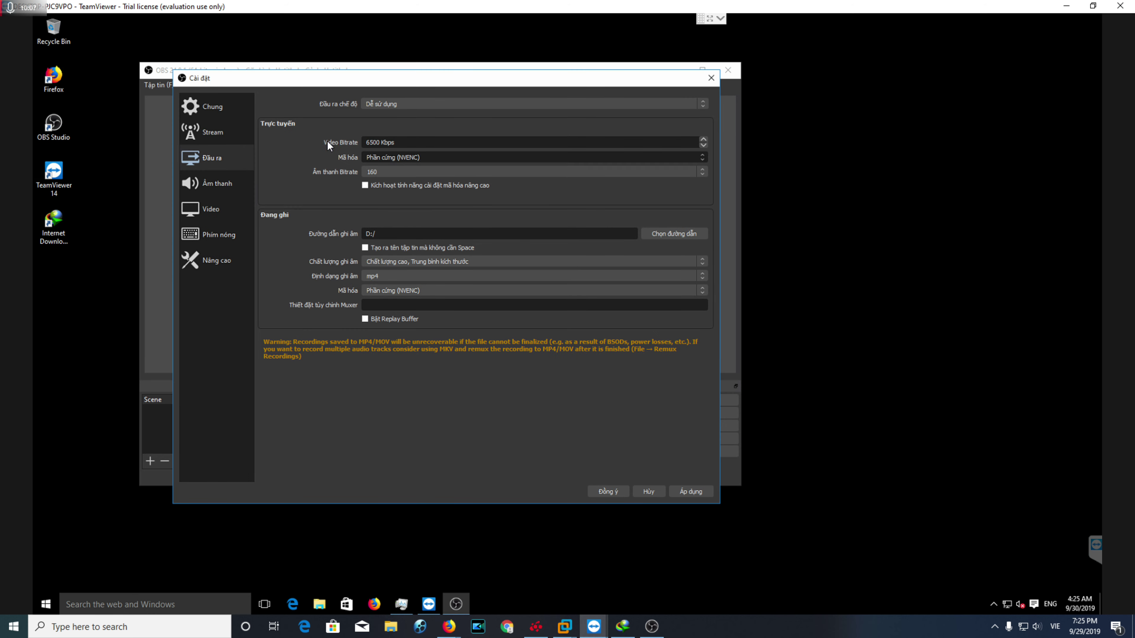
left_click(385, 156)
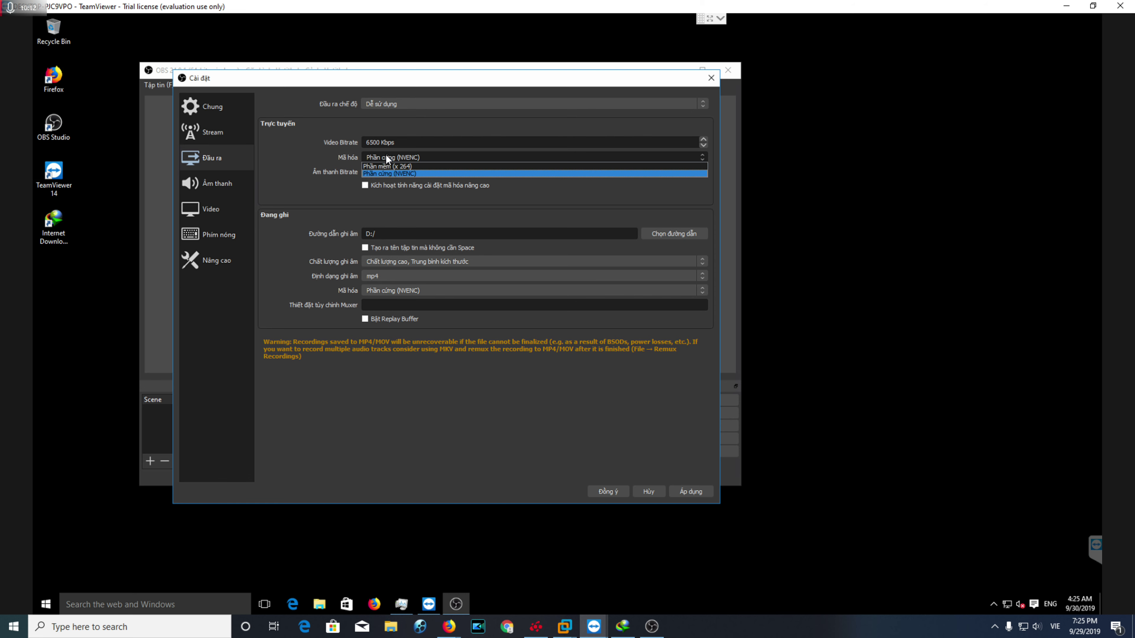
left_click(342, 152)
left_click(429, 157)
left_click(343, 155)
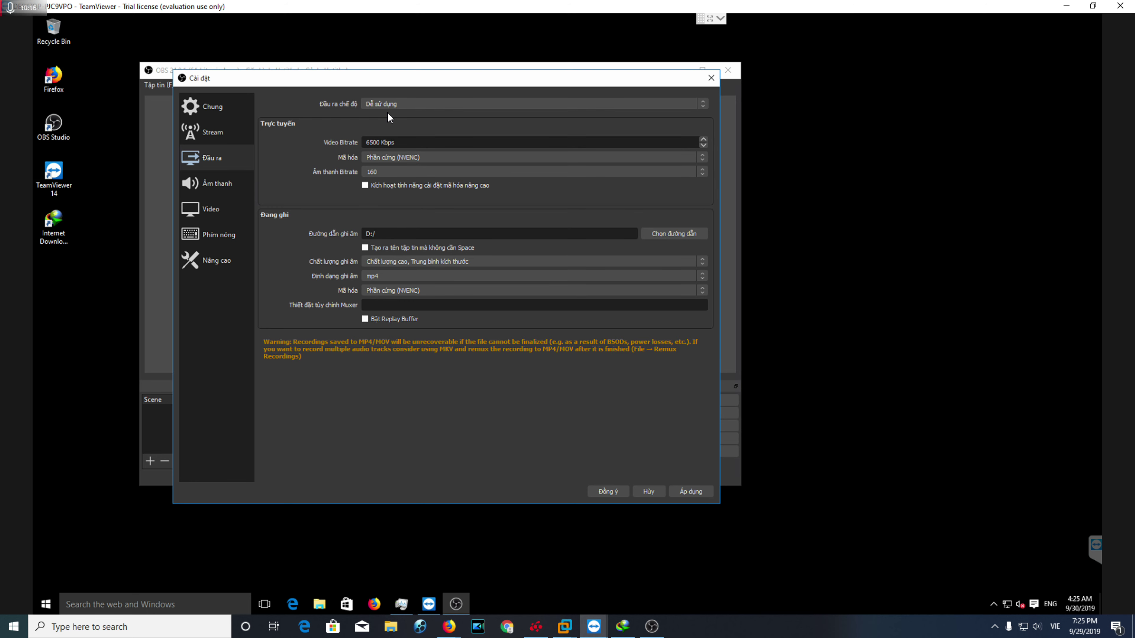
left_click_drag(373, 83, 357, 87)
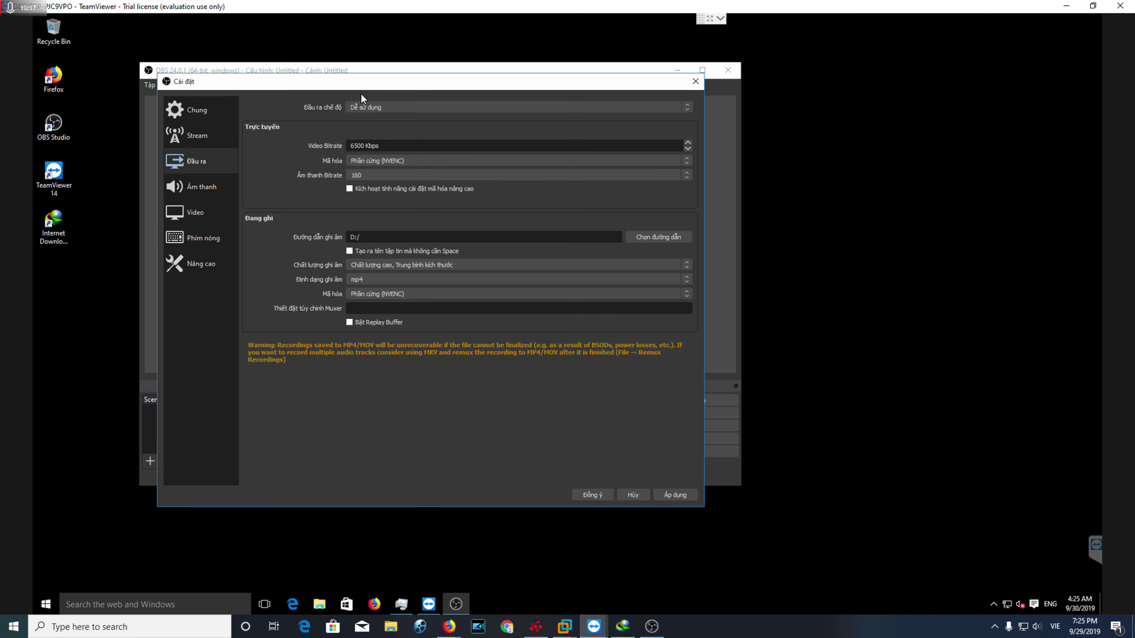
left_click(361, 162)
left_click(363, 176)
left_click(365, 159)
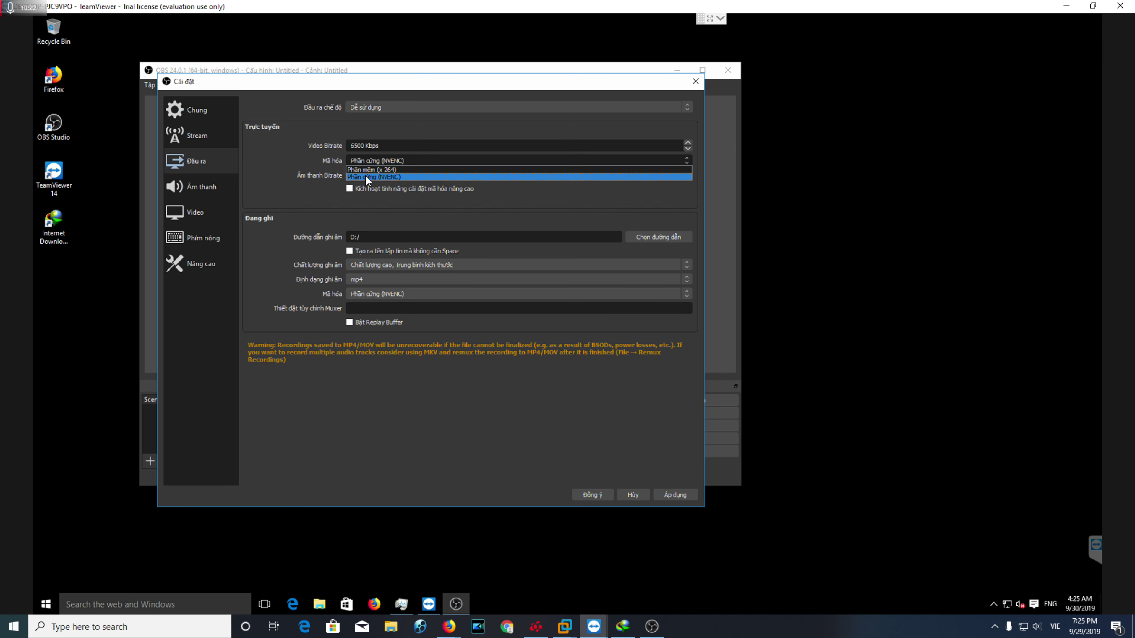
left_click(368, 175)
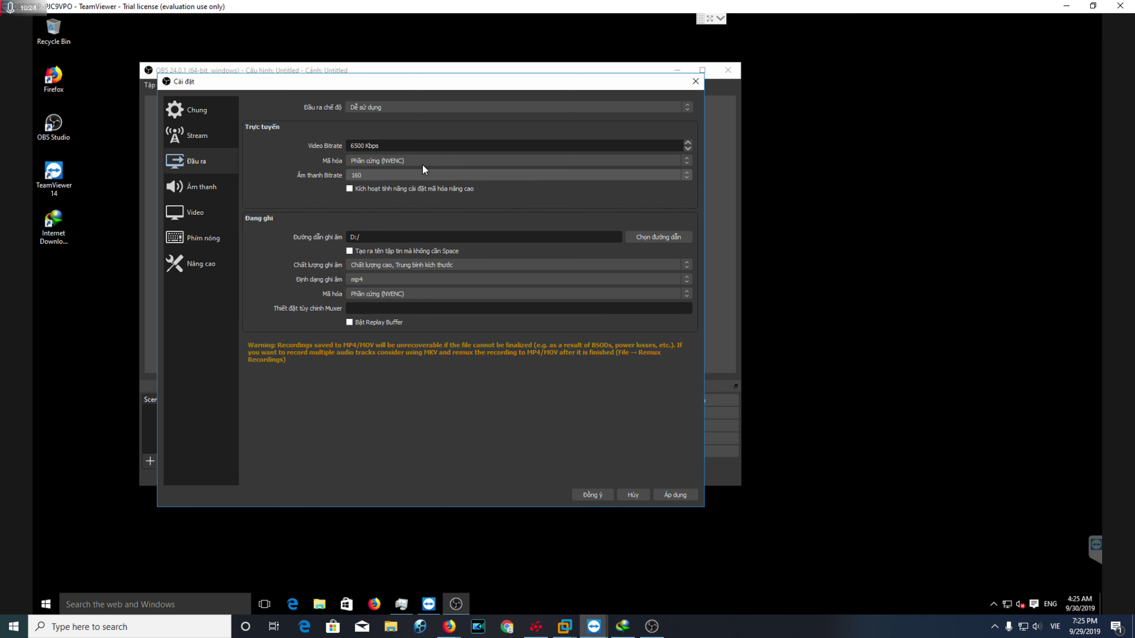
Check the desktop's context menu for NVIDIA Control Panel and recheck the Phần cứng (NVENC) option for the streaming encoder.
left_click(823, 174)
right_click(823, 170)
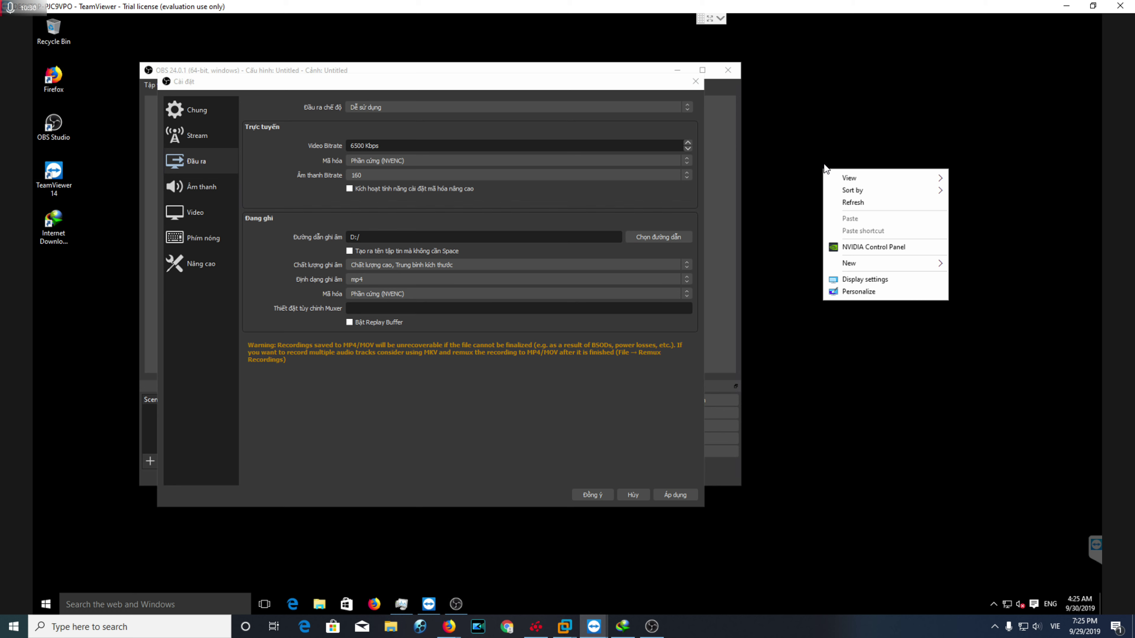
left_click(398, 159)
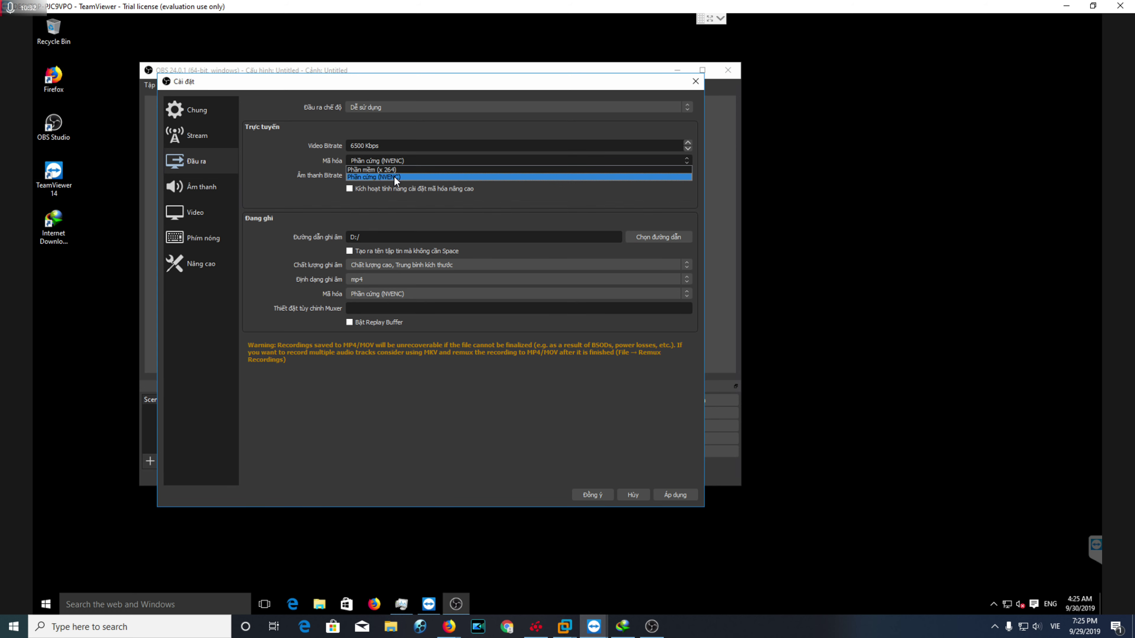
left_click(394, 175)
left_click(395, 160)
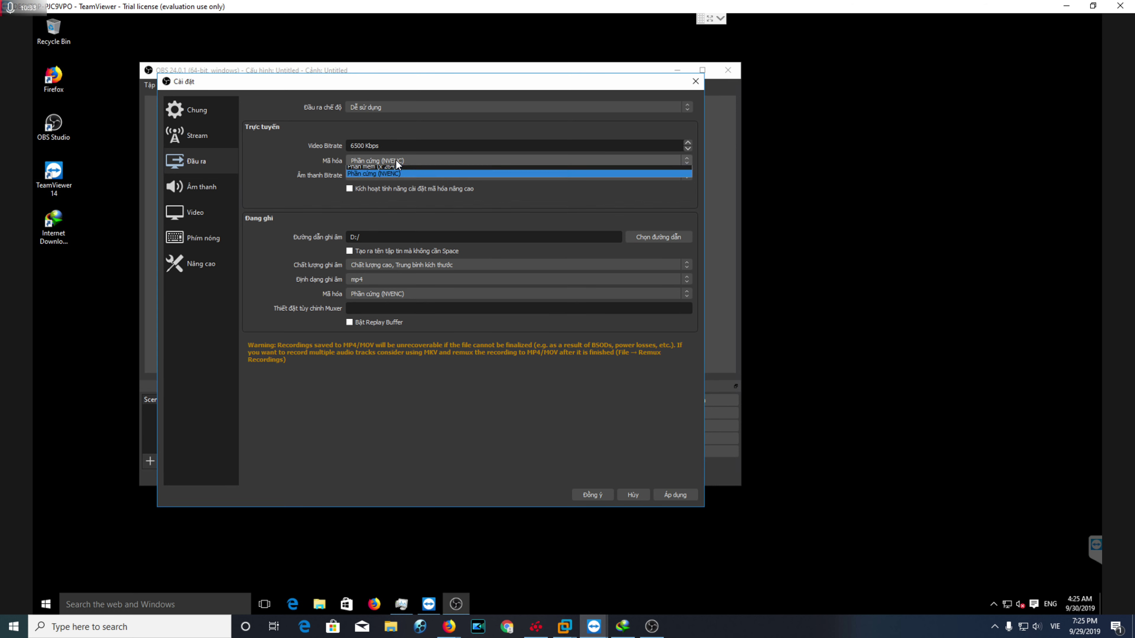
left_click(387, 178)
left_click_drag(328, 81, 367, 71)
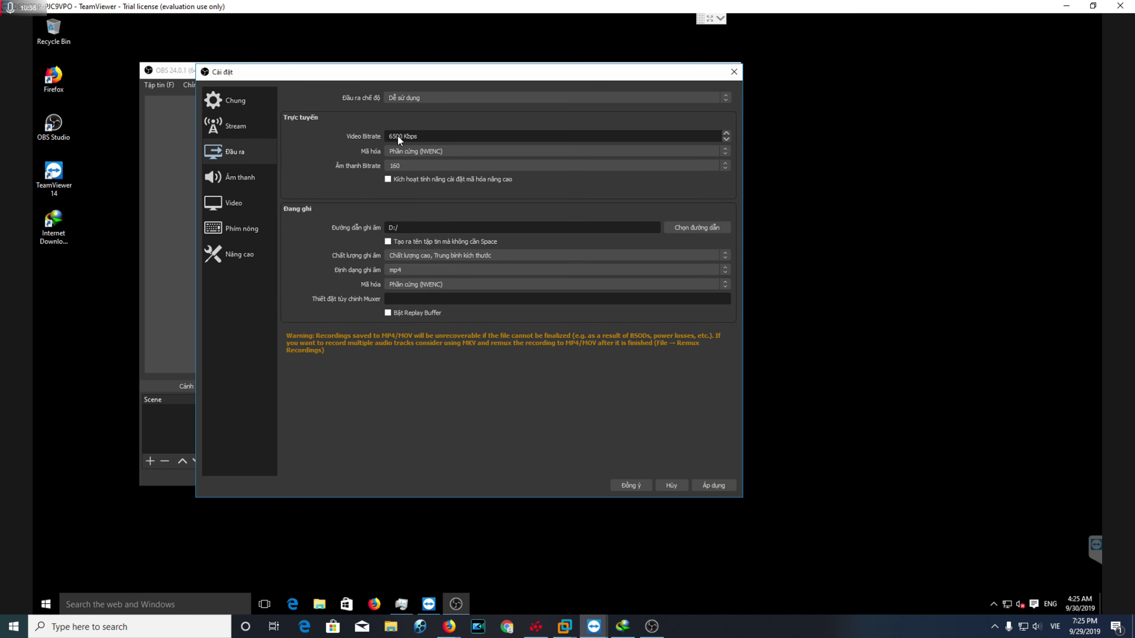
left_click(417, 146)
left_click(408, 166)
left_click(416, 151)
left_click(413, 165)
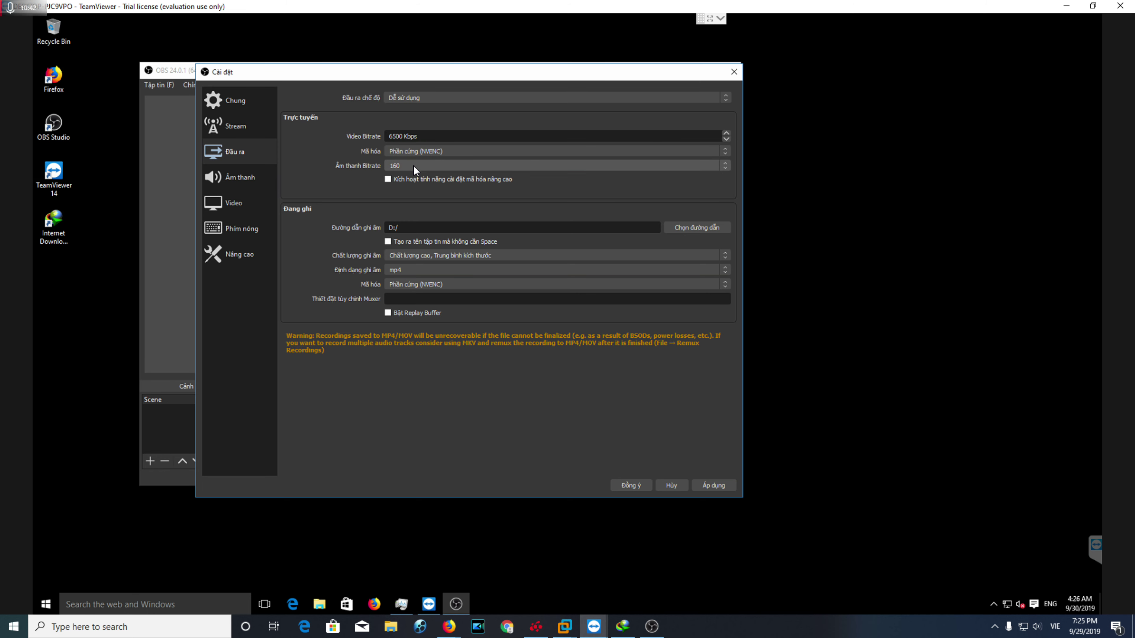
left_click_drag(407, 77, 364, 70)
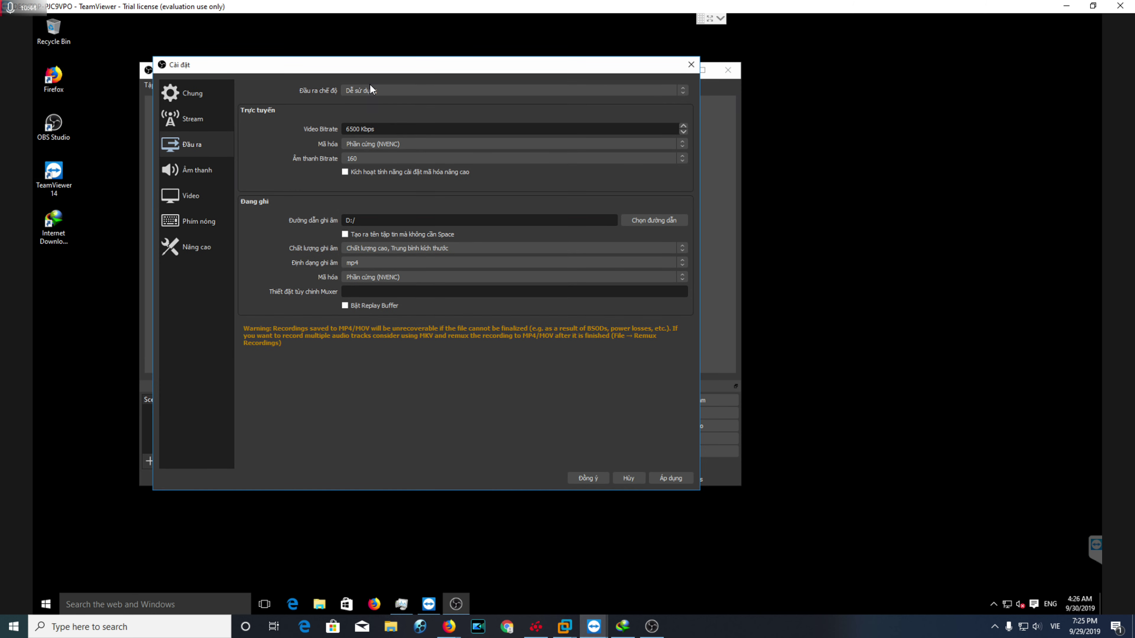
left_click(372, 145)
left_click(376, 160)
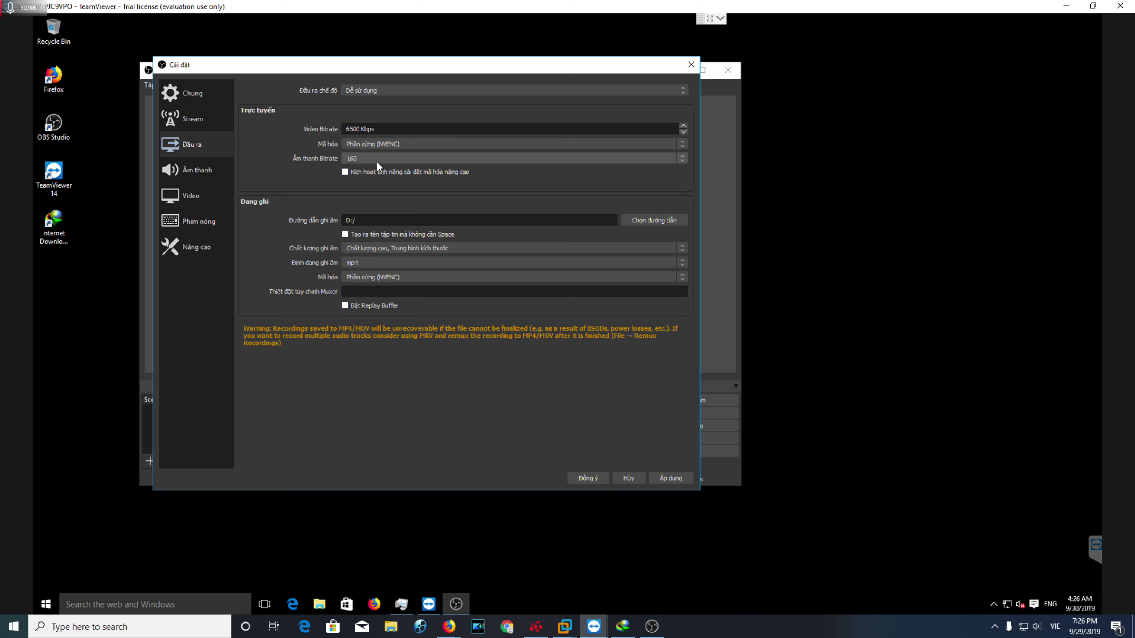
Switch the streaming encoder to Phần mềm (x264) and back to Phần cứng (NVENC), and apply the output settings.
left_click_drag(345, 65, 384, 66)
left_click(429, 147)
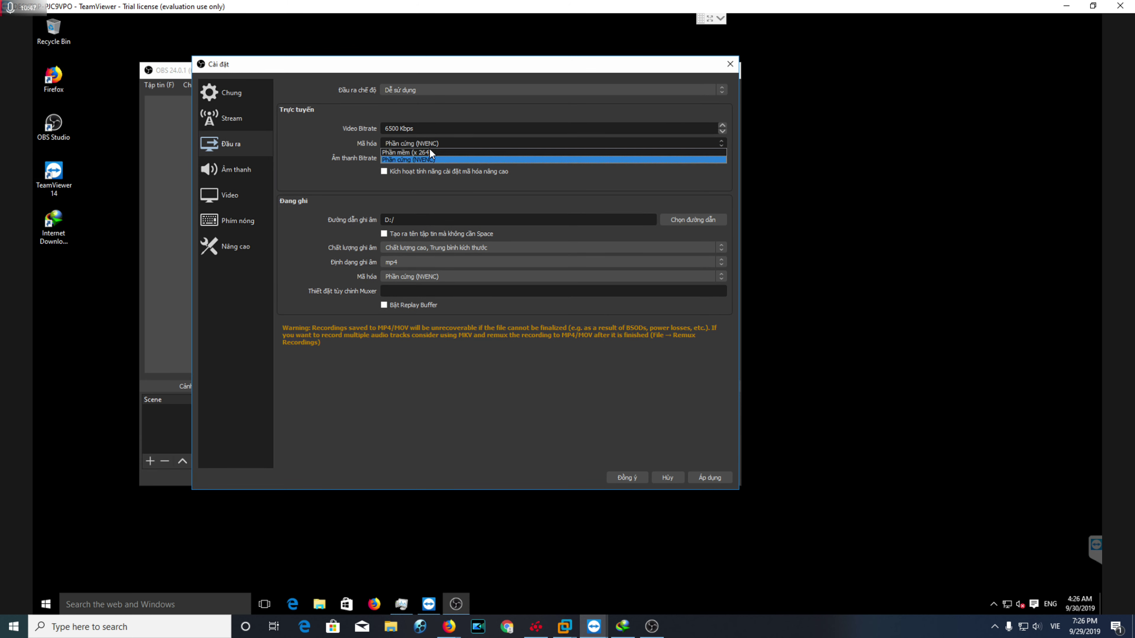
left_click(425, 152)
left_click(428, 146)
left_click(423, 160)
left_click_drag(387, 69, 354, 66)
left_click(678, 476)
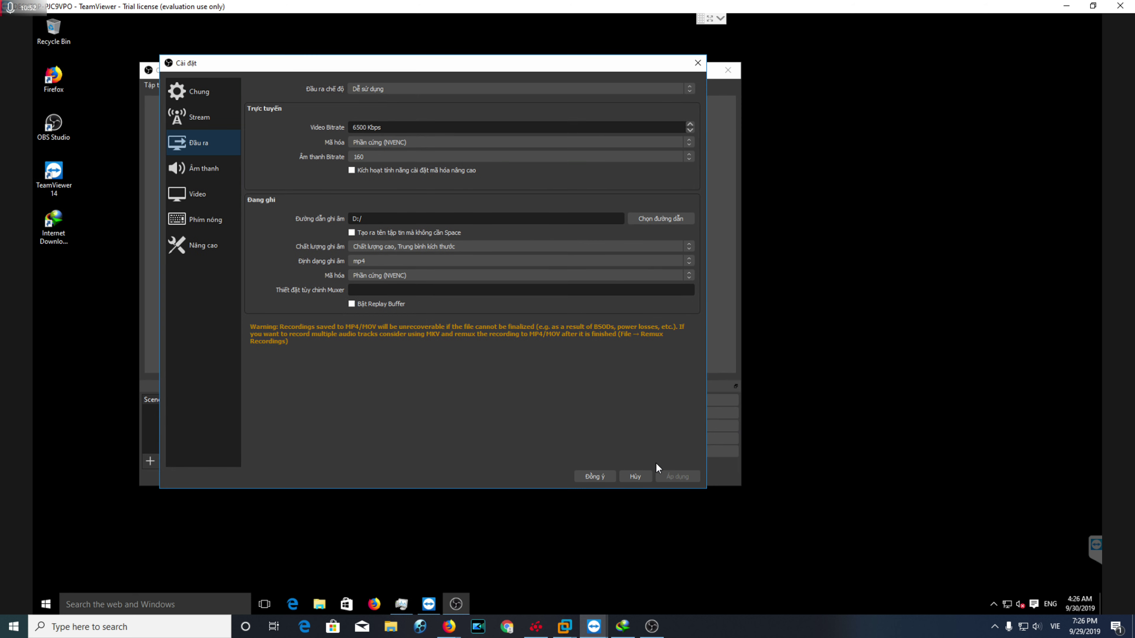
Try several leading digits for the streaming video bitrate, set it to 7500 Kbps and apply it.
left_click(373, 157)
left_click(368, 149)
left_click_drag(357, 127, 350, 127)
type("3")
type("2")
key("BackSpace")
type("4")
key("BackSpace")
type("5")
key("BackSpace")
type("5")
key("BackSpace")
type("7")
left_click_drag(321, 72, 292, 64)
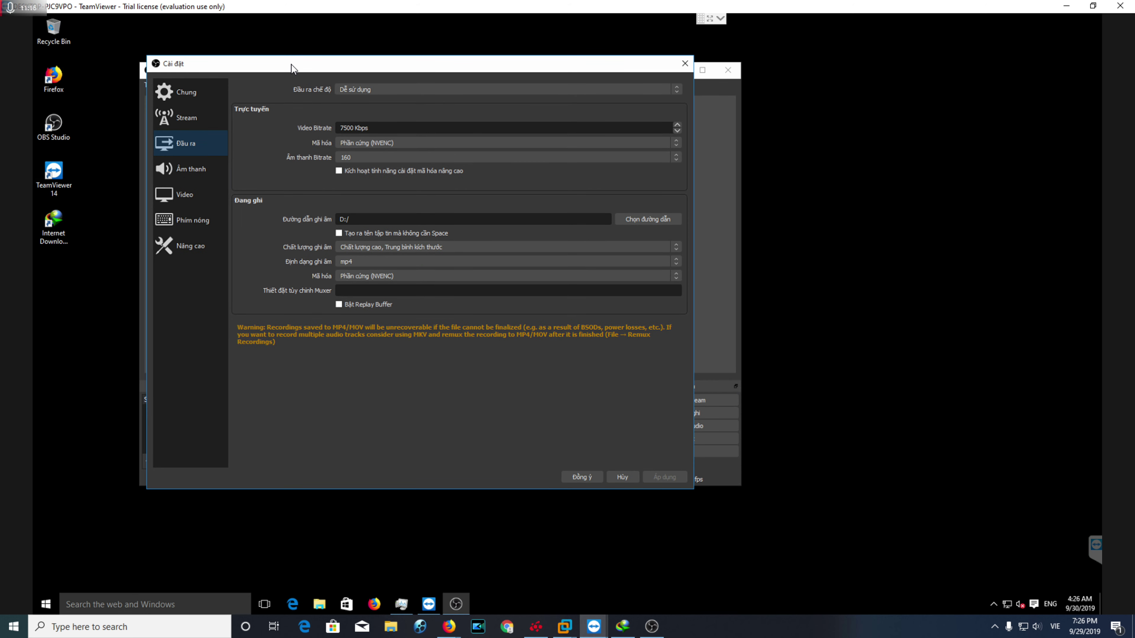
left_click_drag(290, 64, 445, 76)
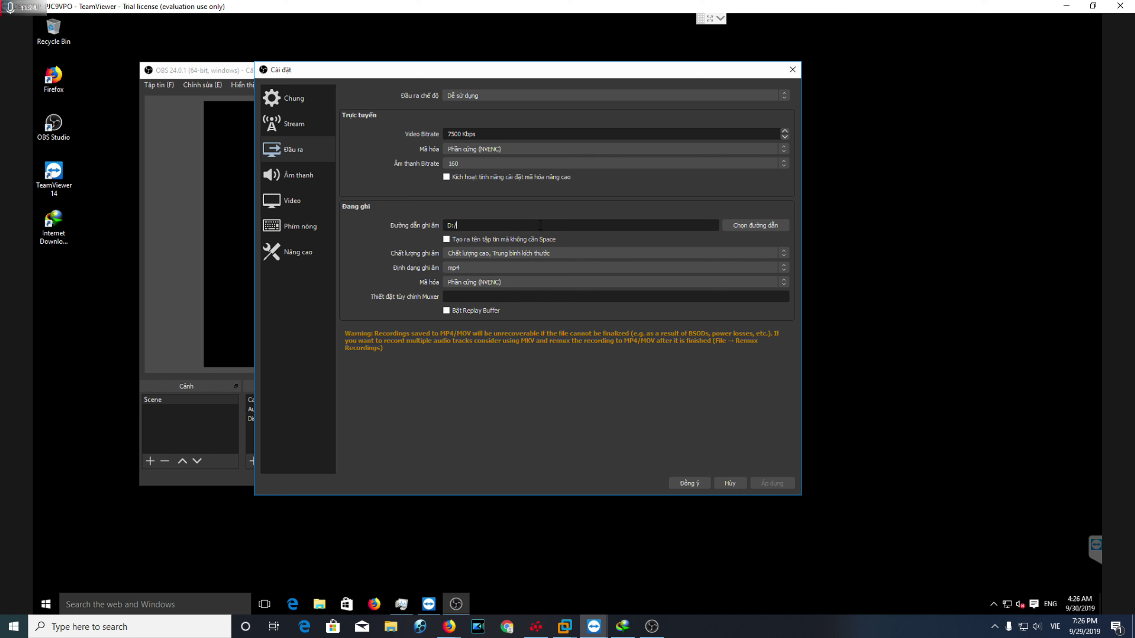
Try Giống như dòng as the recording quality and return it to Chất lượng cao, Trung bình kích thước.
left_click(469, 221)
left_click(467, 251)
left_click(464, 251)
left_click(460, 254)
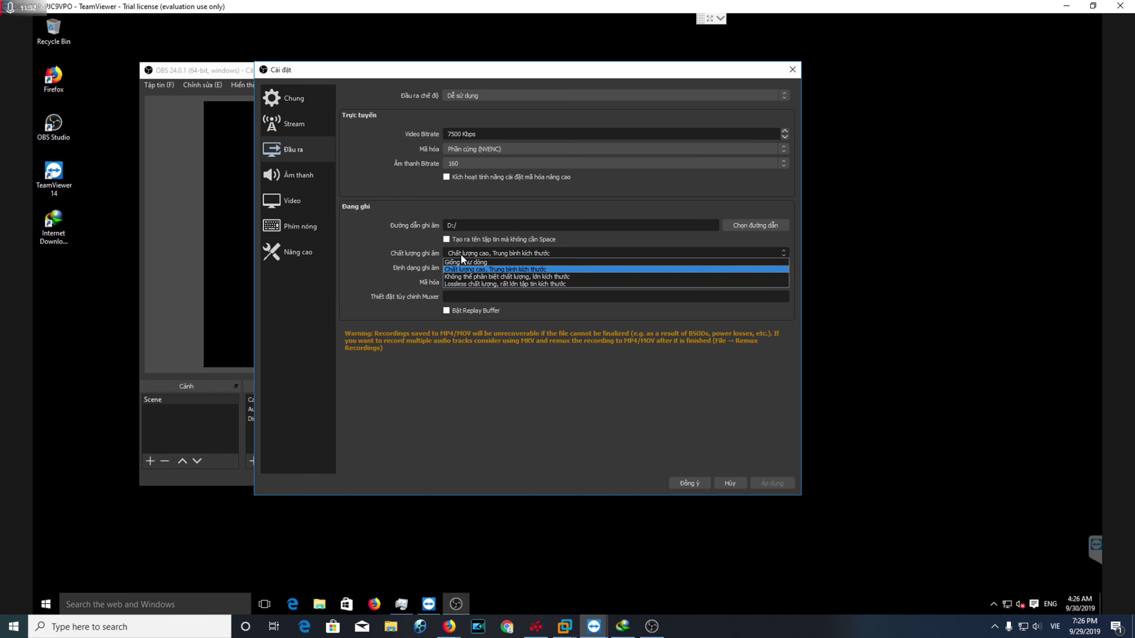
left_click(463, 257)
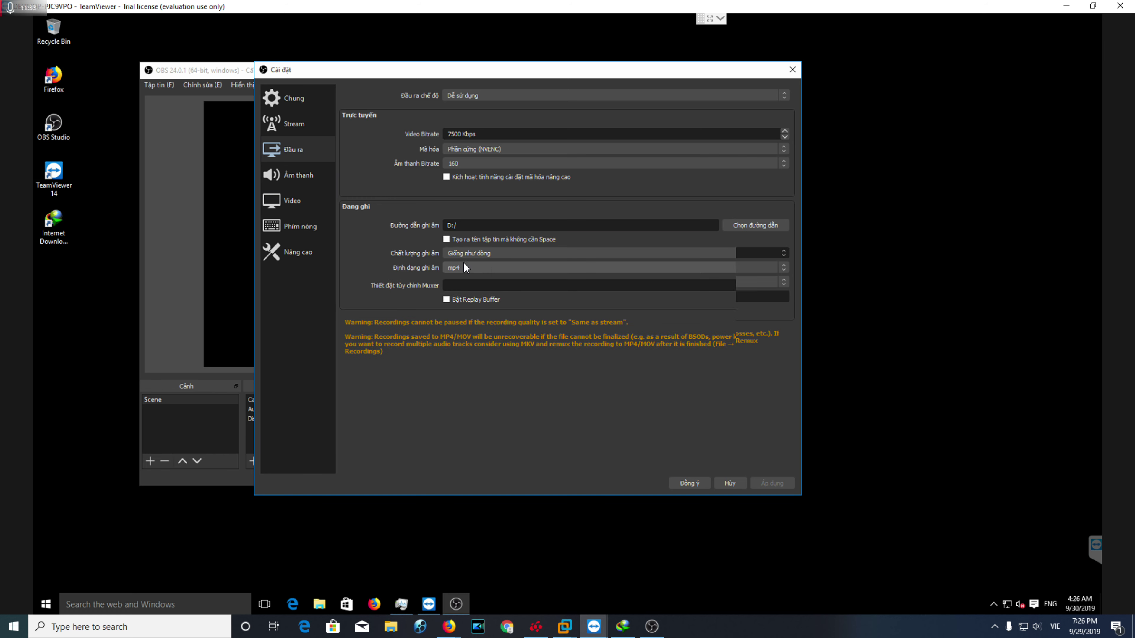
left_click(480, 255)
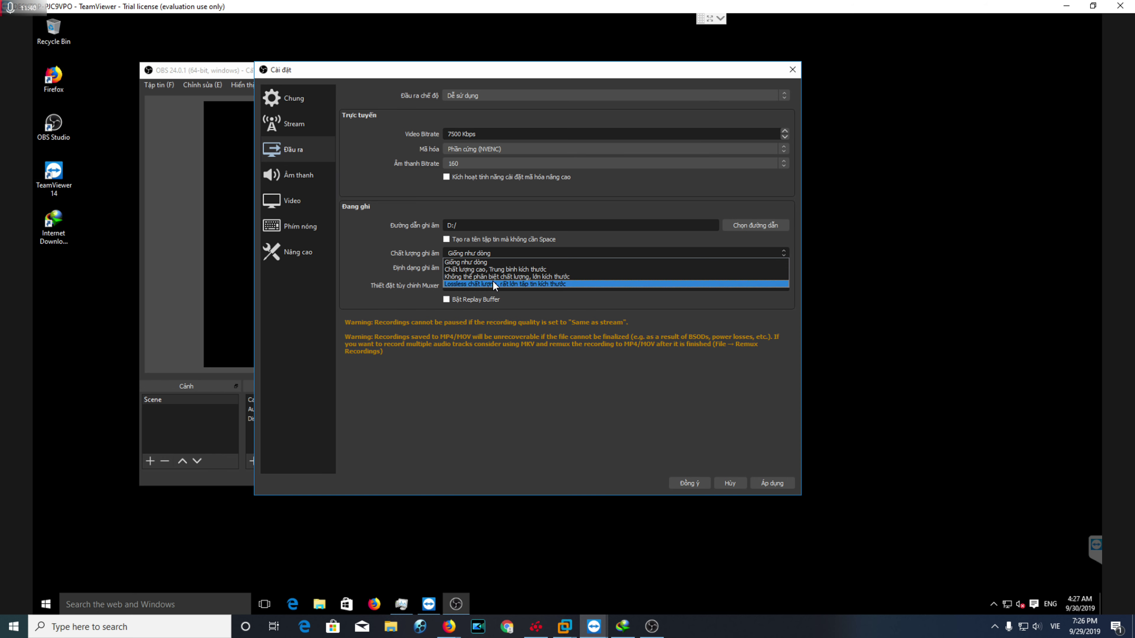
left_click(484, 262)
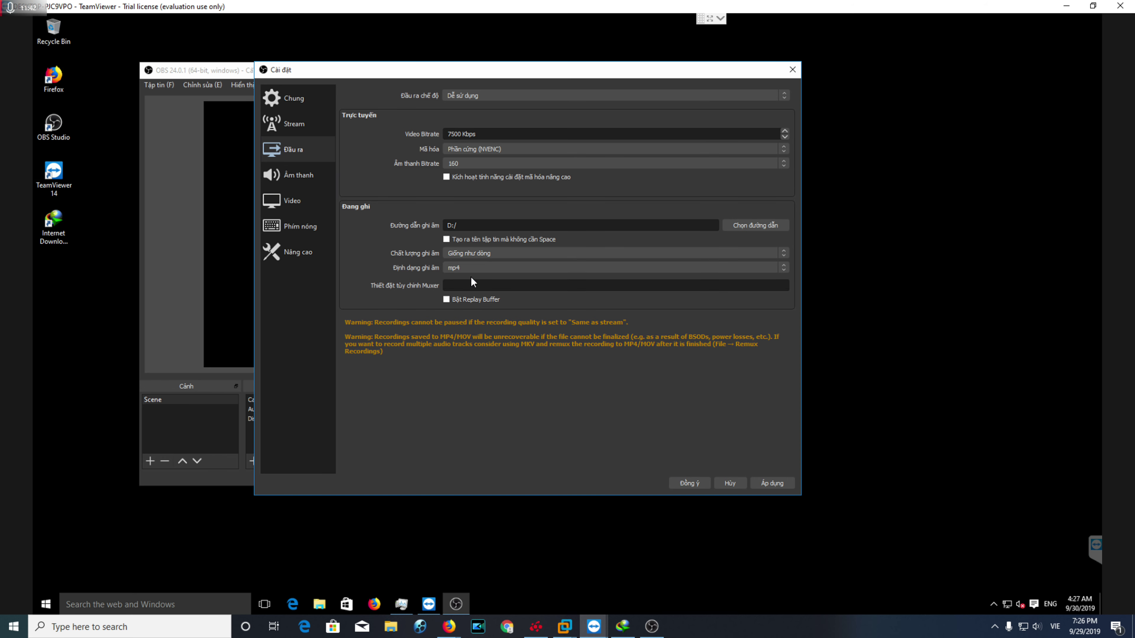
left_click(490, 258)
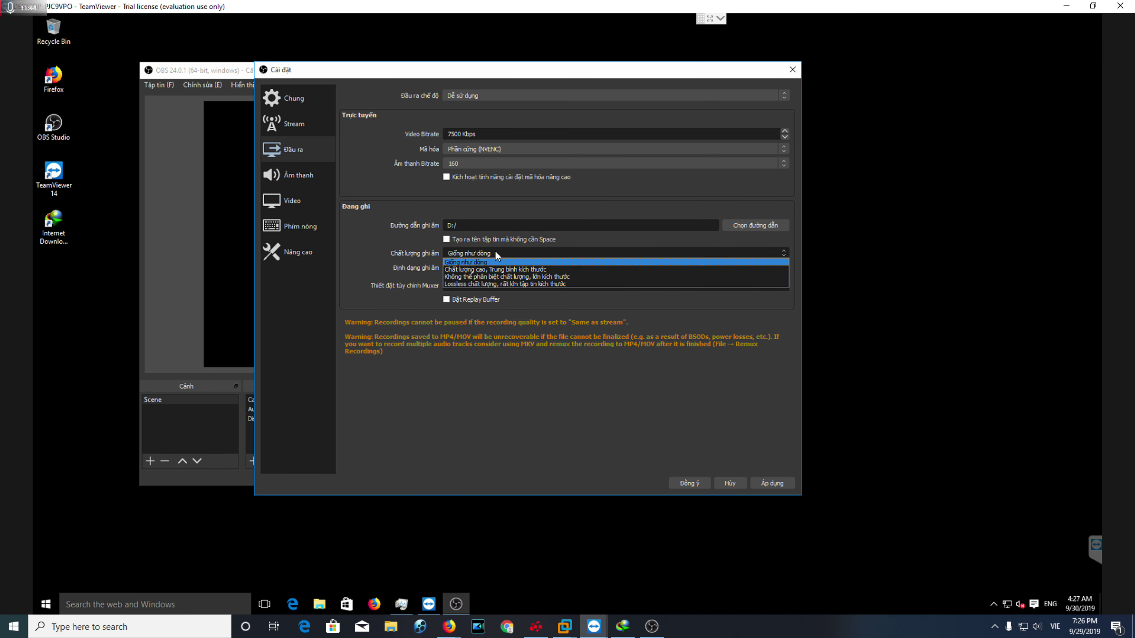
left_click(485, 271)
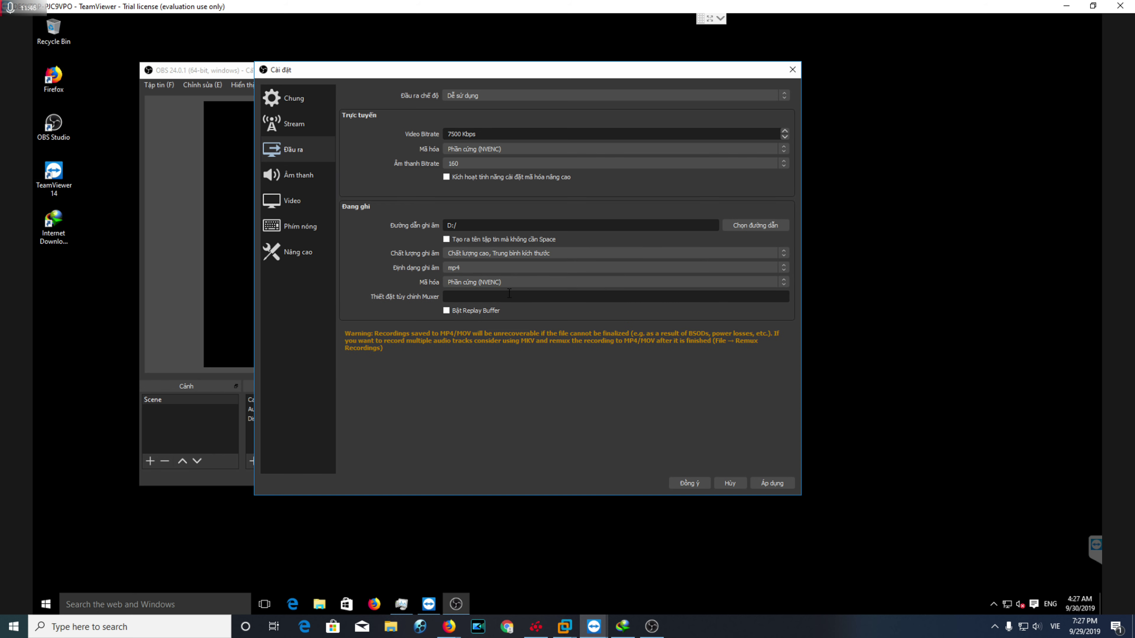
Try flv as the recording format in the output settings.
left_click(505, 270)
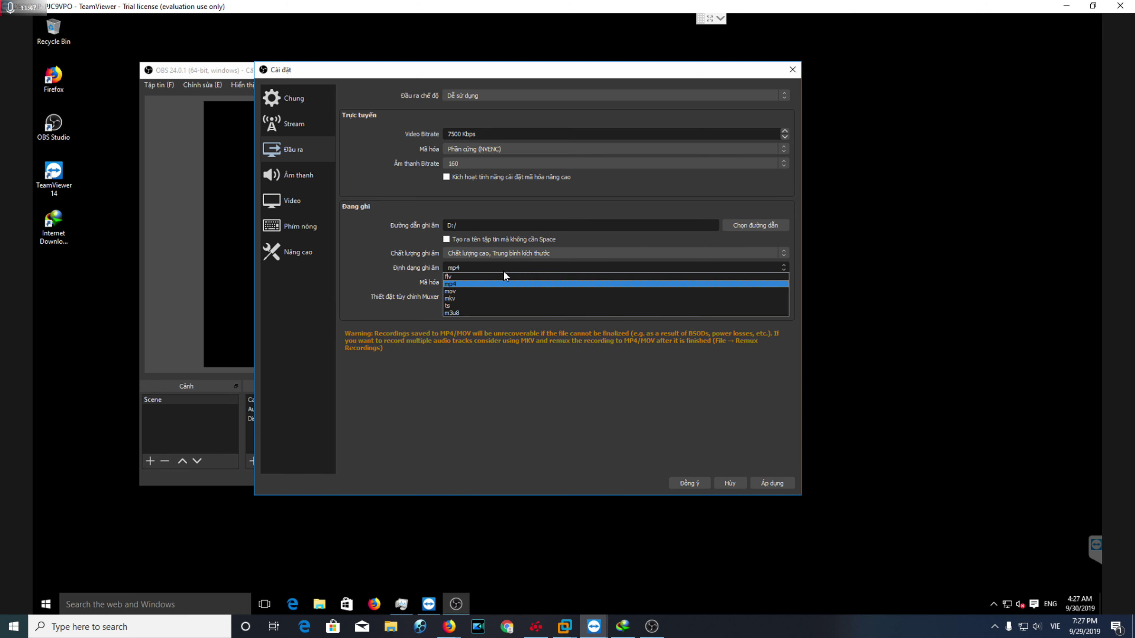
left_click(488, 274)
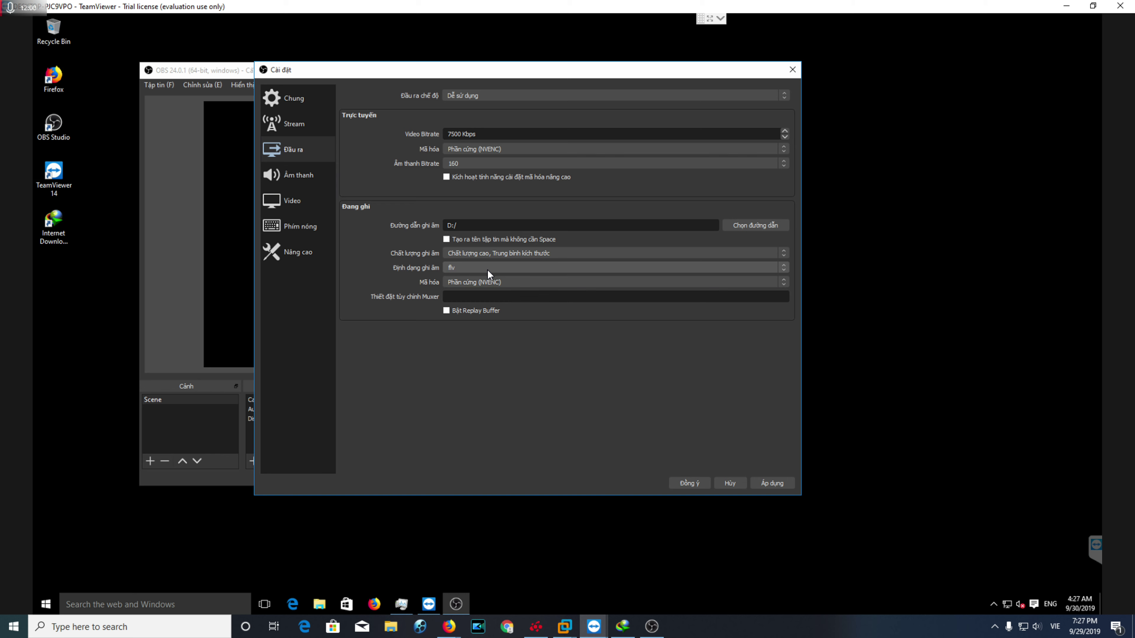
left_click(487, 269)
left_click(487, 269)
left_click(487, 269)
left_click(487, 269)
left_click(487, 270)
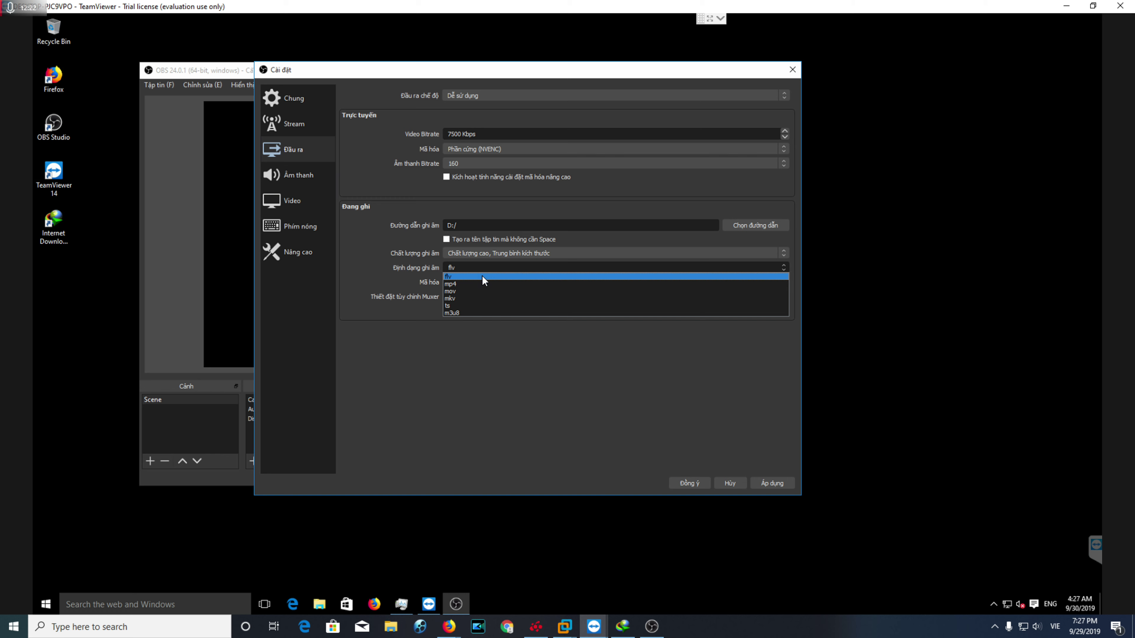
Try mp4, mov and mkv one after another as the recording format.
left_click(469, 284)
left_click(472, 270)
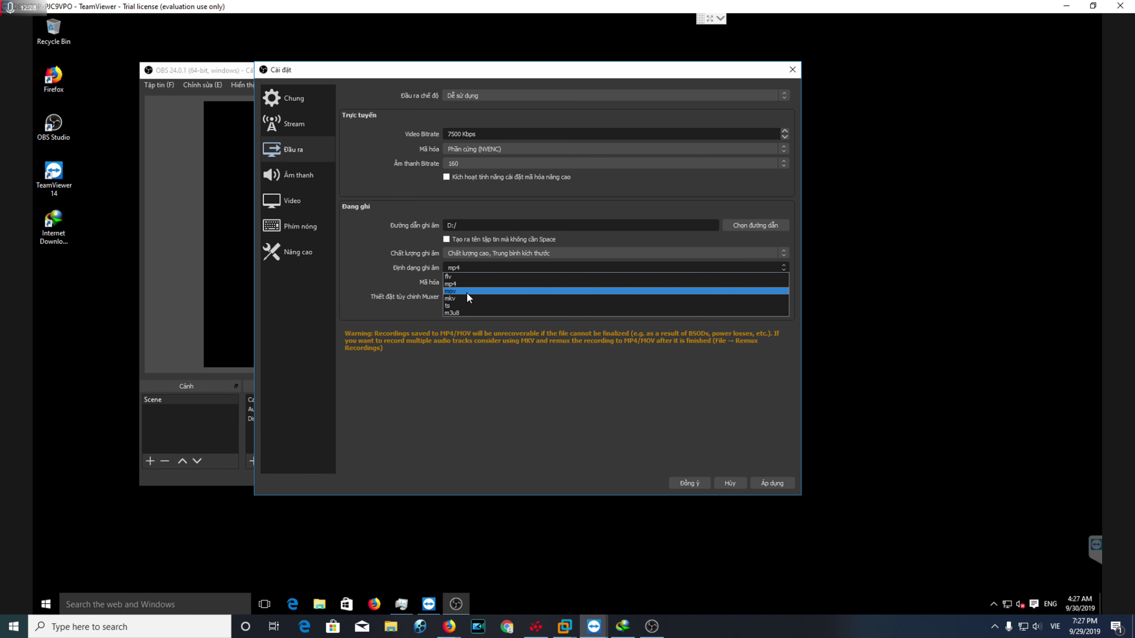
left_click(466, 292)
left_click(483, 268)
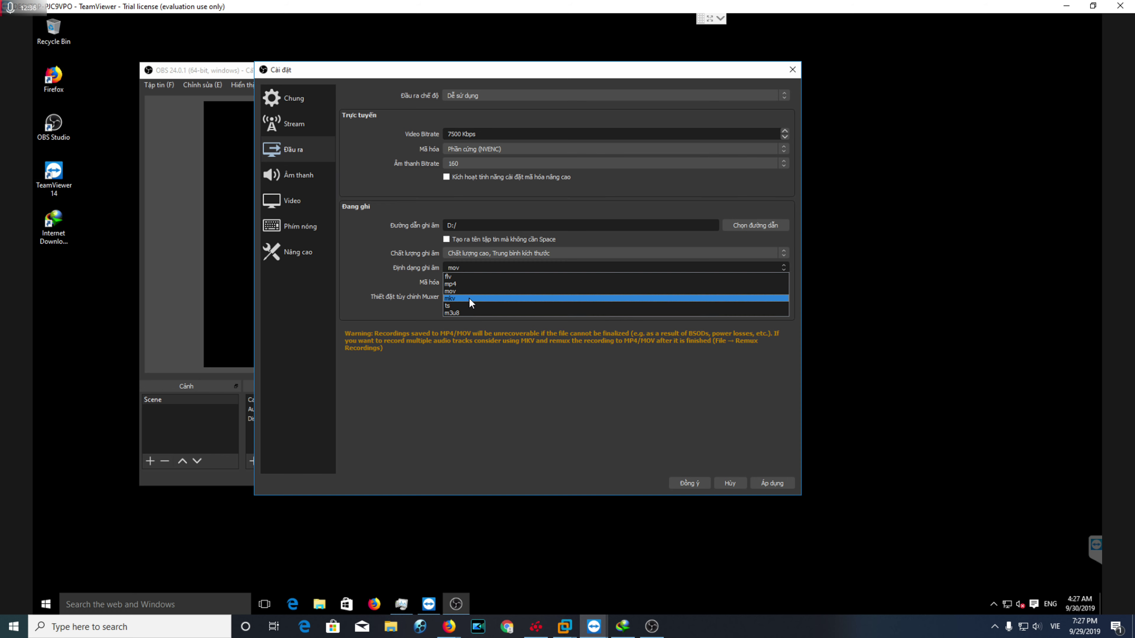
left_click(468, 300)
left_click(479, 269)
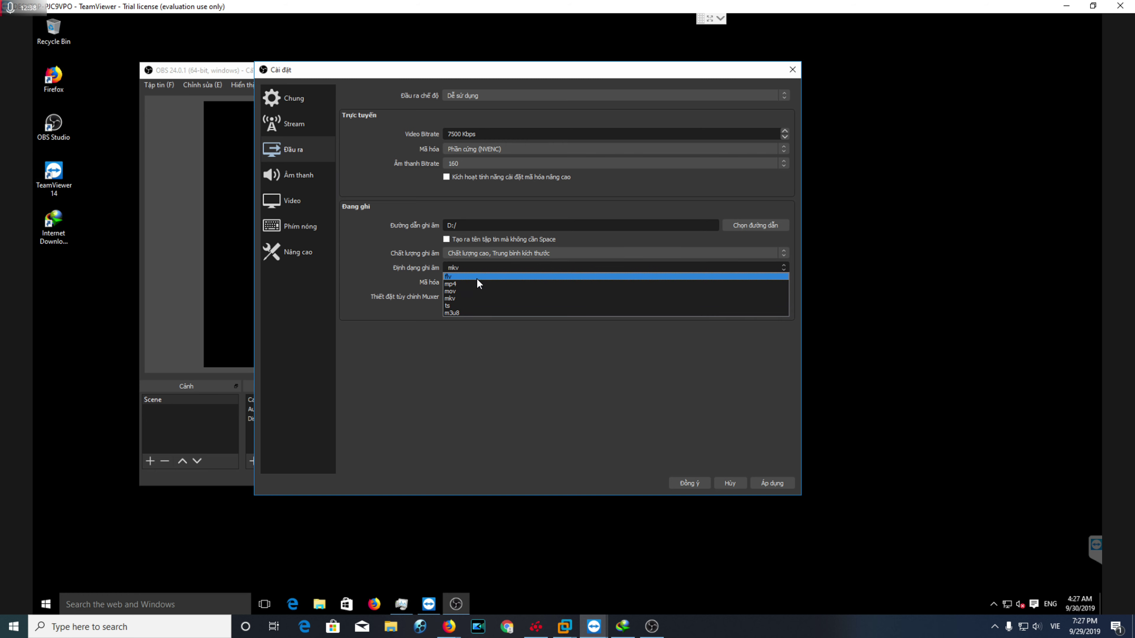
Set the recording format back to flv and apply the output settings.
left_click(477, 277)
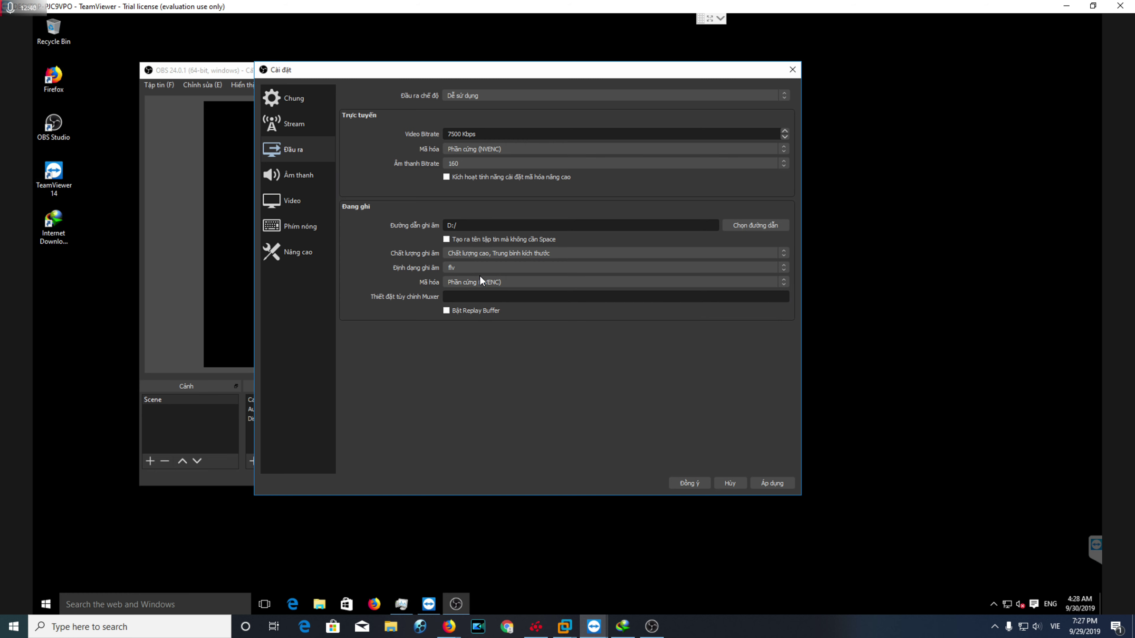
left_click(481, 268)
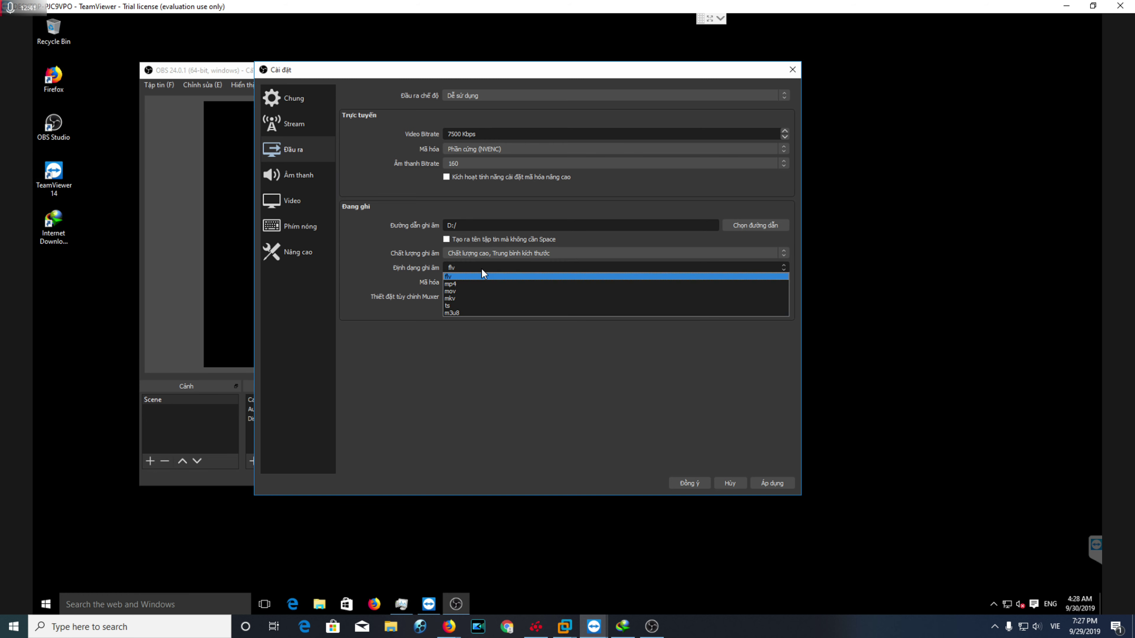
left_click(385, 261)
left_click_drag(523, 69, 446, 70)
left_click(784, 477)
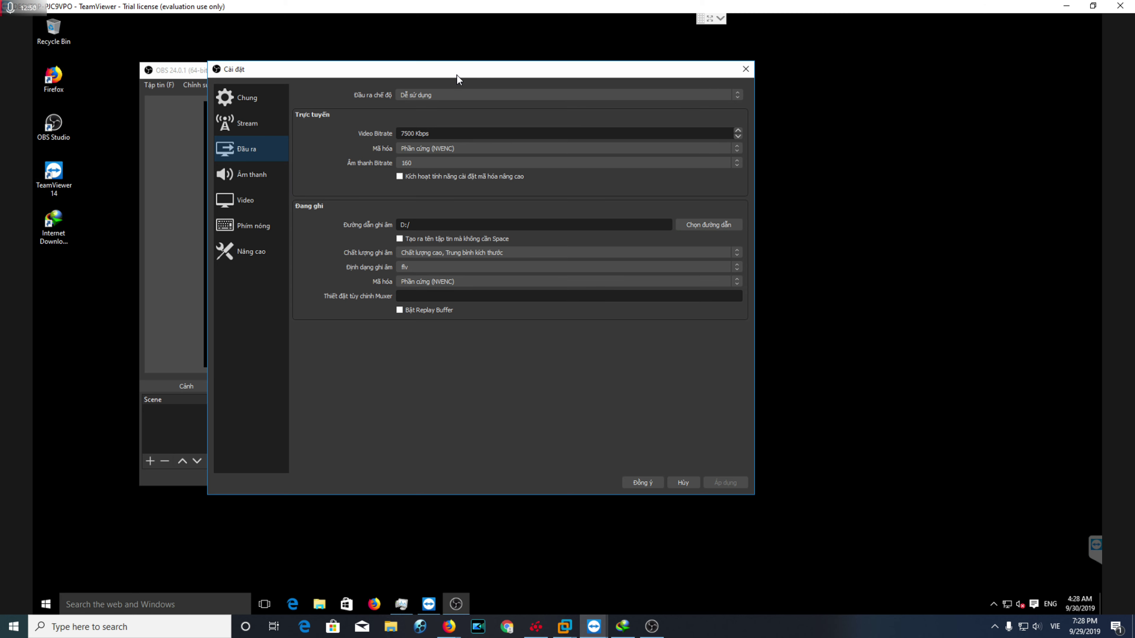
Set the recording format to mp4, apply it, and check the other formats on offer.
left_click_drag(479, 68, 510, 85)
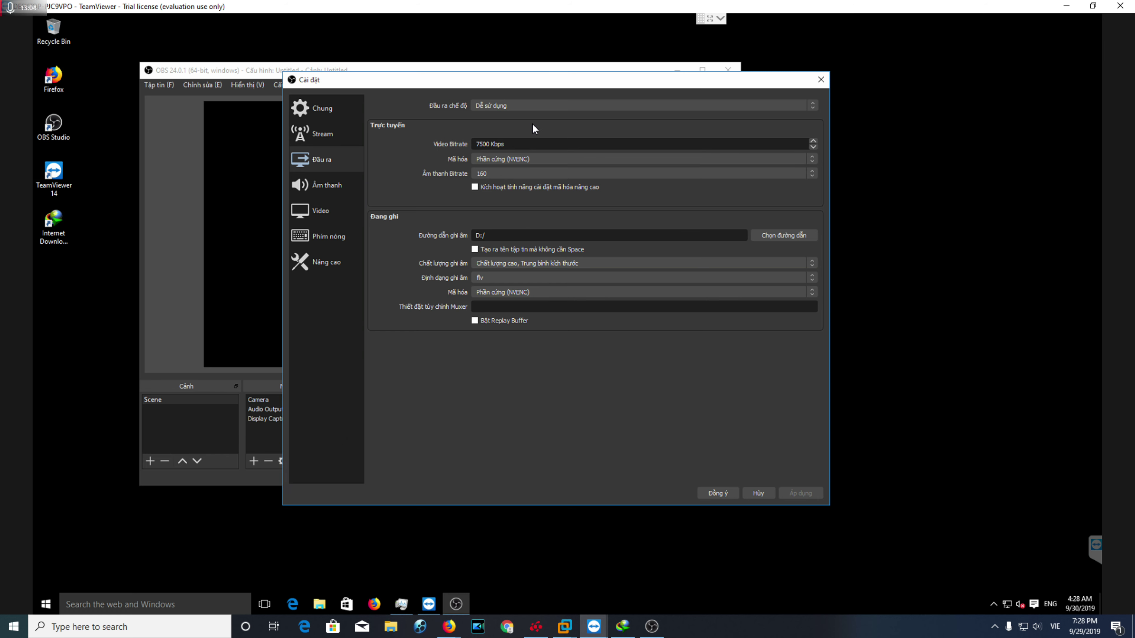
left_click_drag(539, 85, 514, 76)
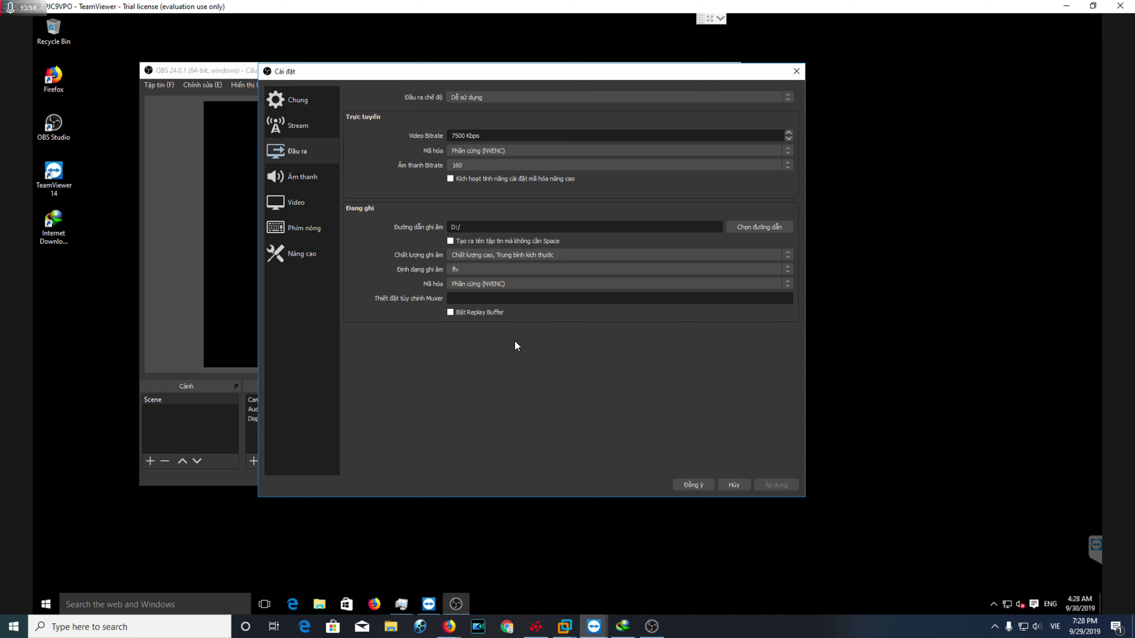
left_click(488, 271)
left_click(479, 285)
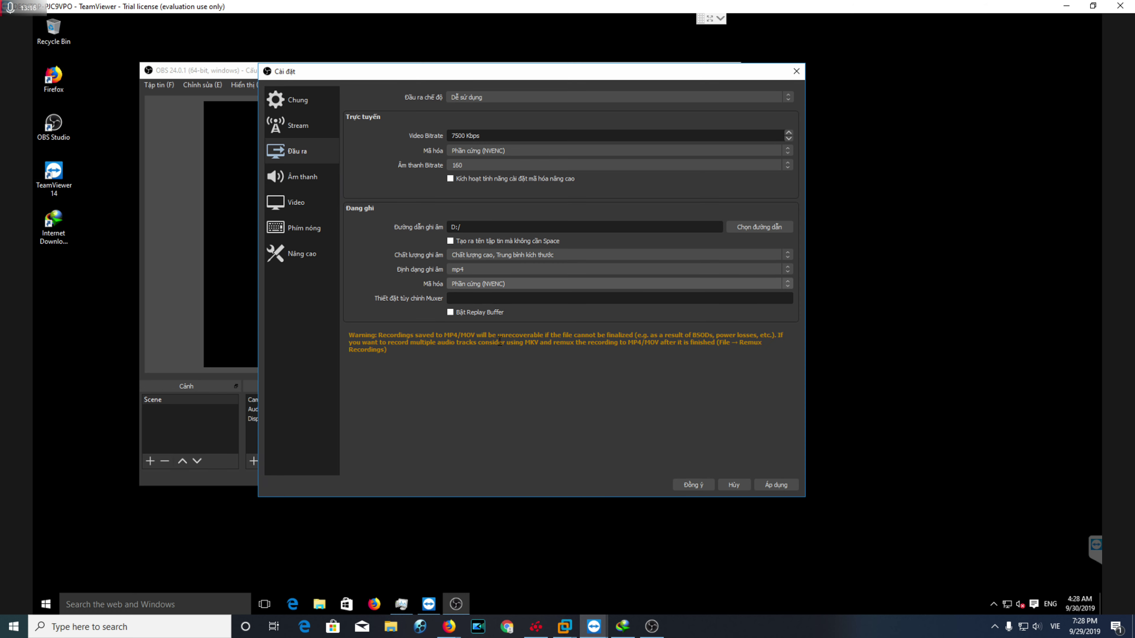
left_click(498, 271)
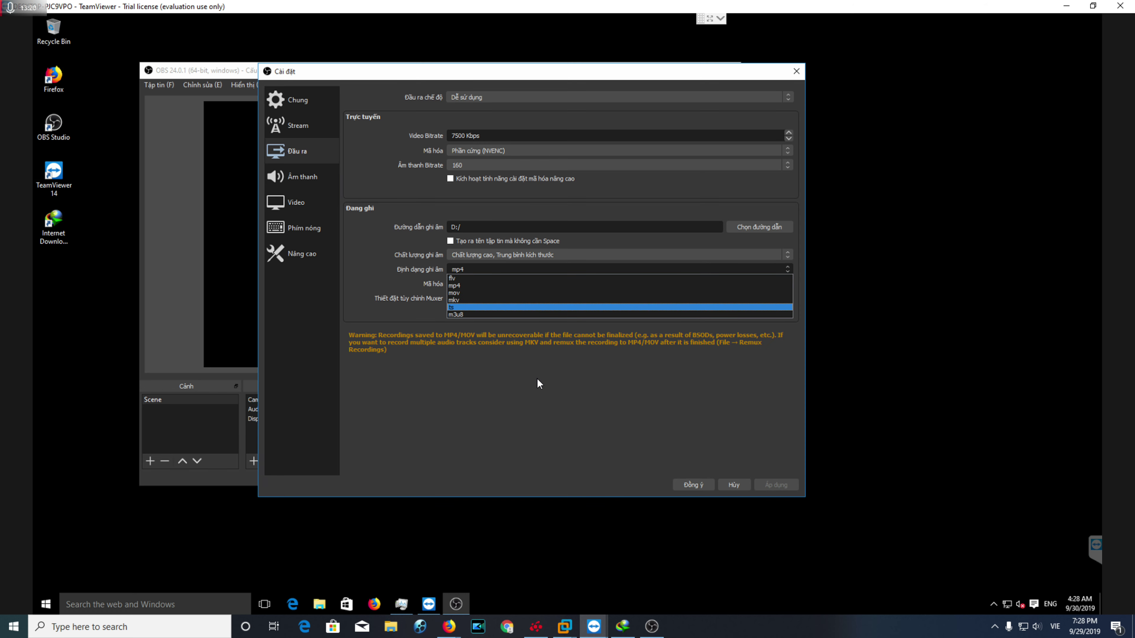
left_click(545, 366)
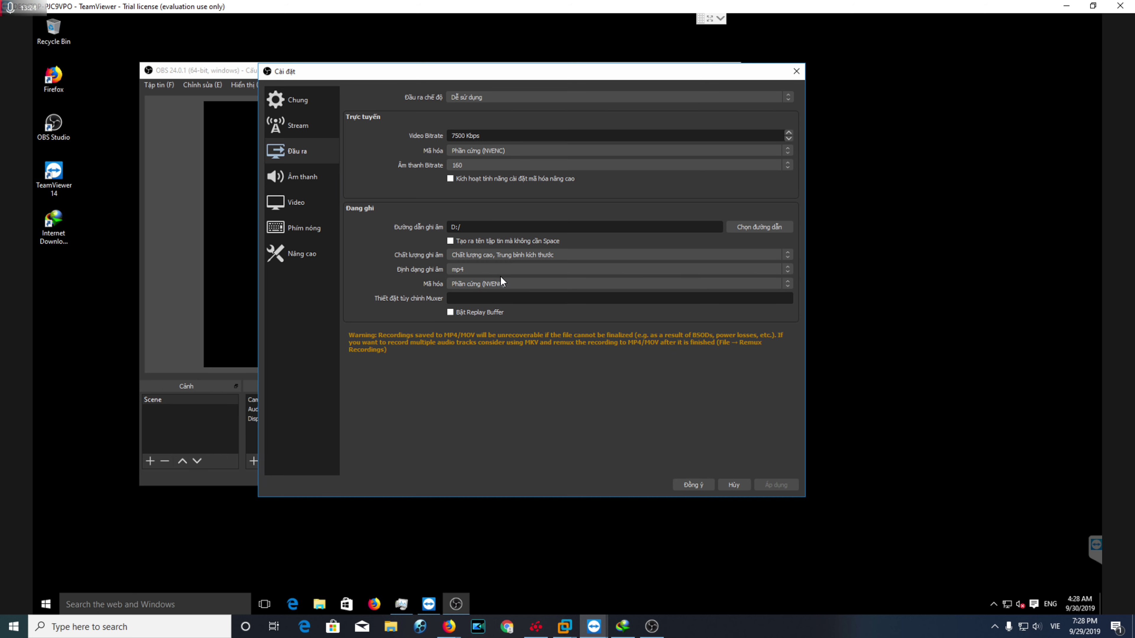
Examine the recording encoder choices in the output settings, keeping Phần cứng (NVENC) selected.
left_click(487, 282)
left_click(438, 273)
left_click(469, 281)
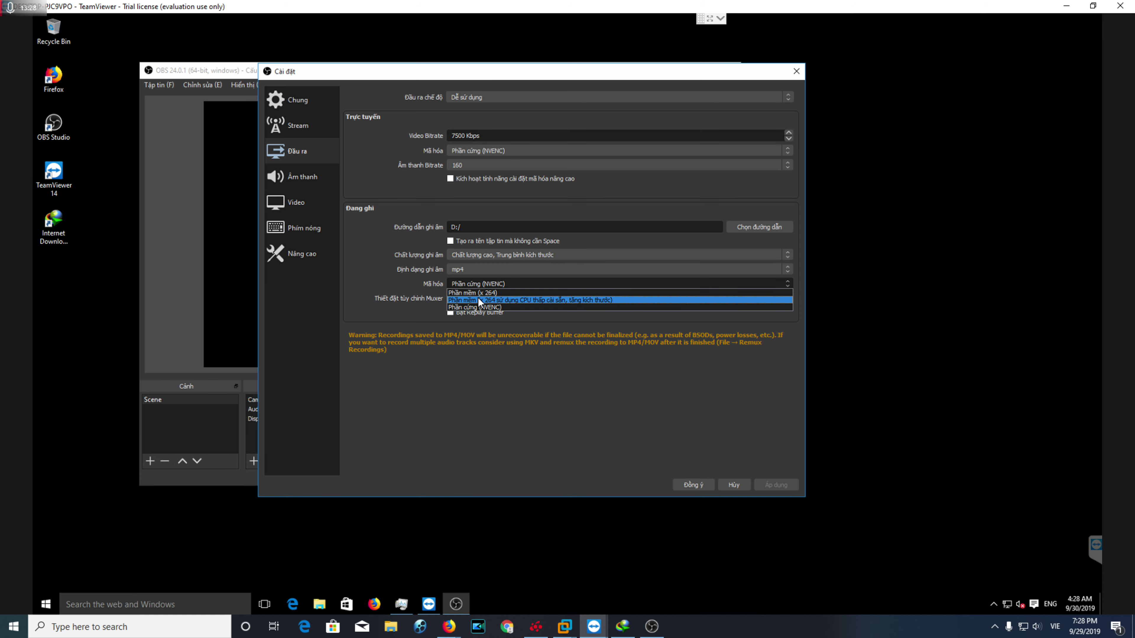
left_click(388, 235)
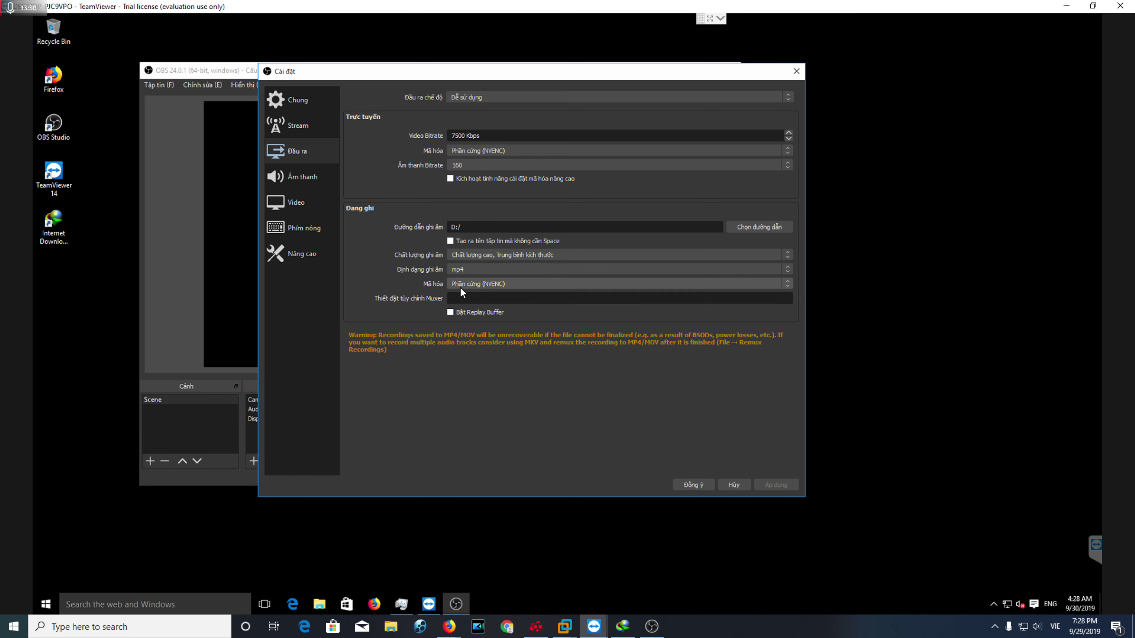
left_click(465, 281)
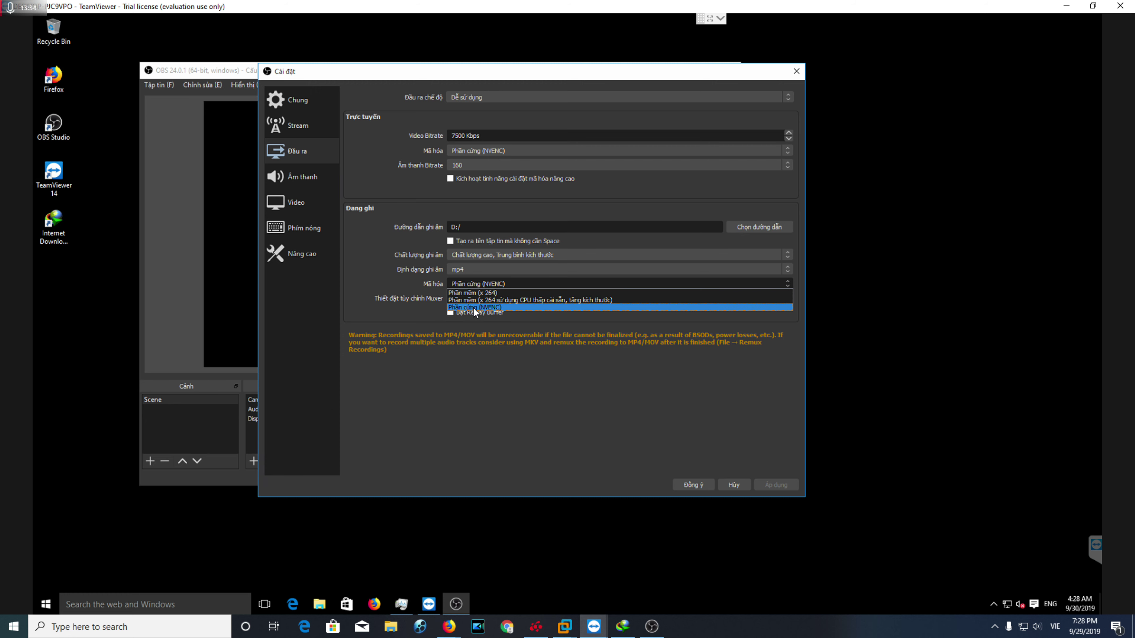
left_click(492, 308)
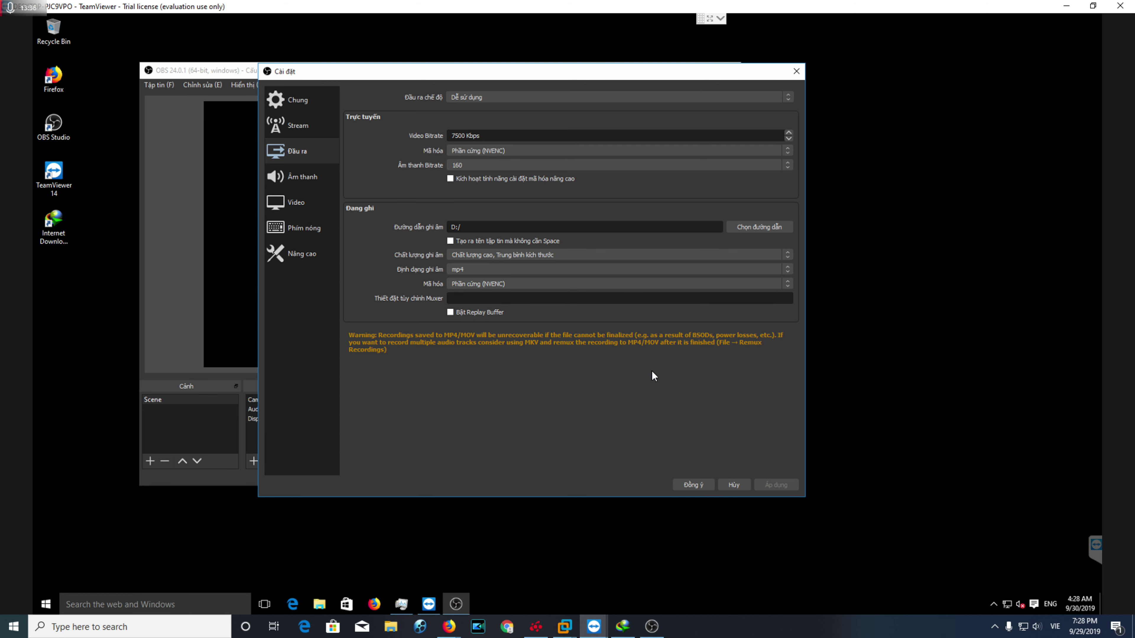
Try Bật Replay Buffer for recording, turn it off again, and apply the output settings.
left_click_drag(536, 71, 584, 72)
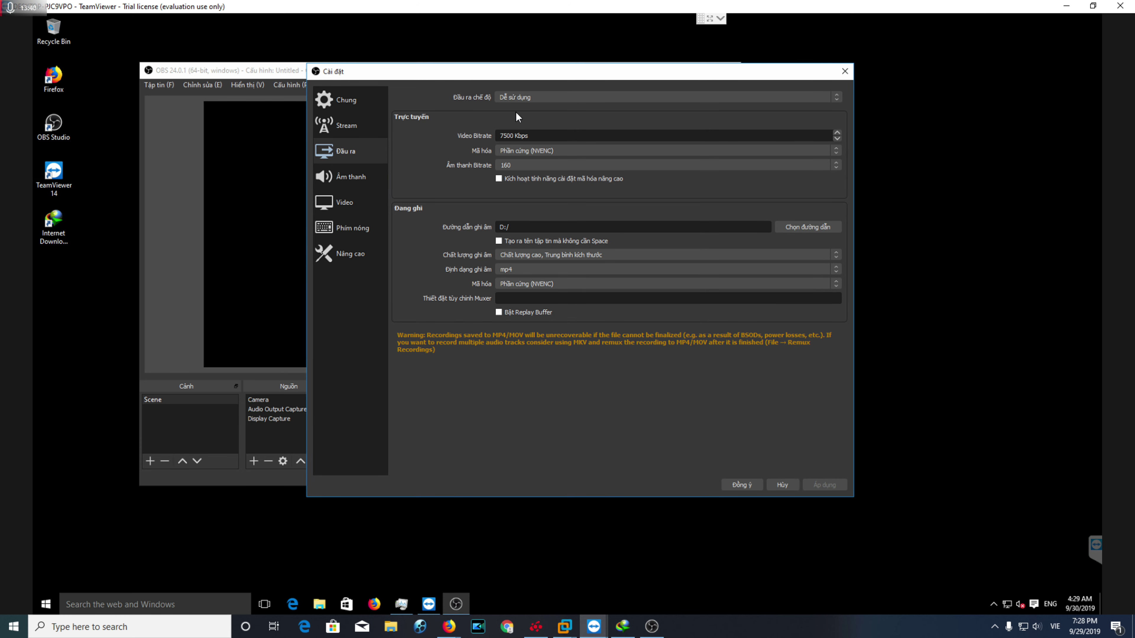
left_click_drag(502, 71, 443, 68)
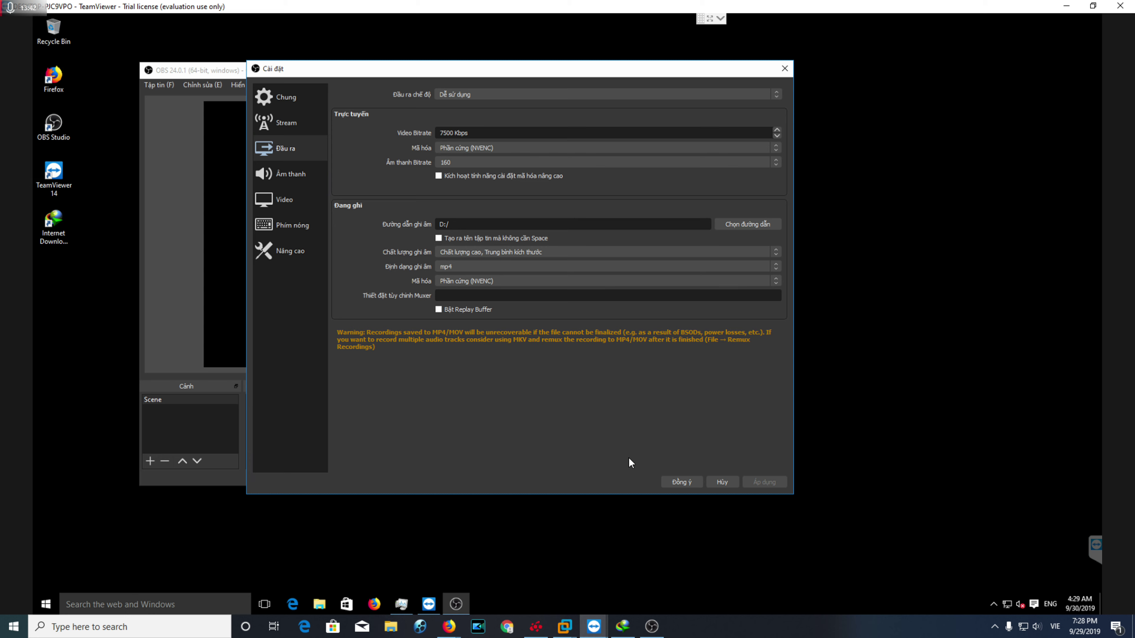
left_click(439, 310)
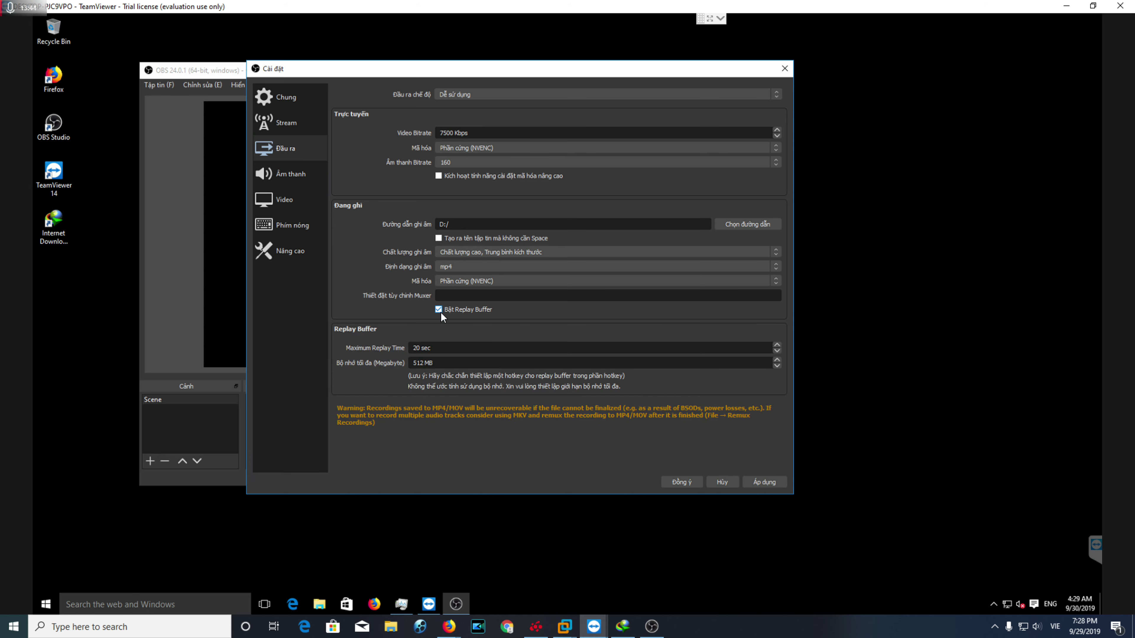
left_click(440, 311)
left_click(439, 310)
left_click(441, 308)
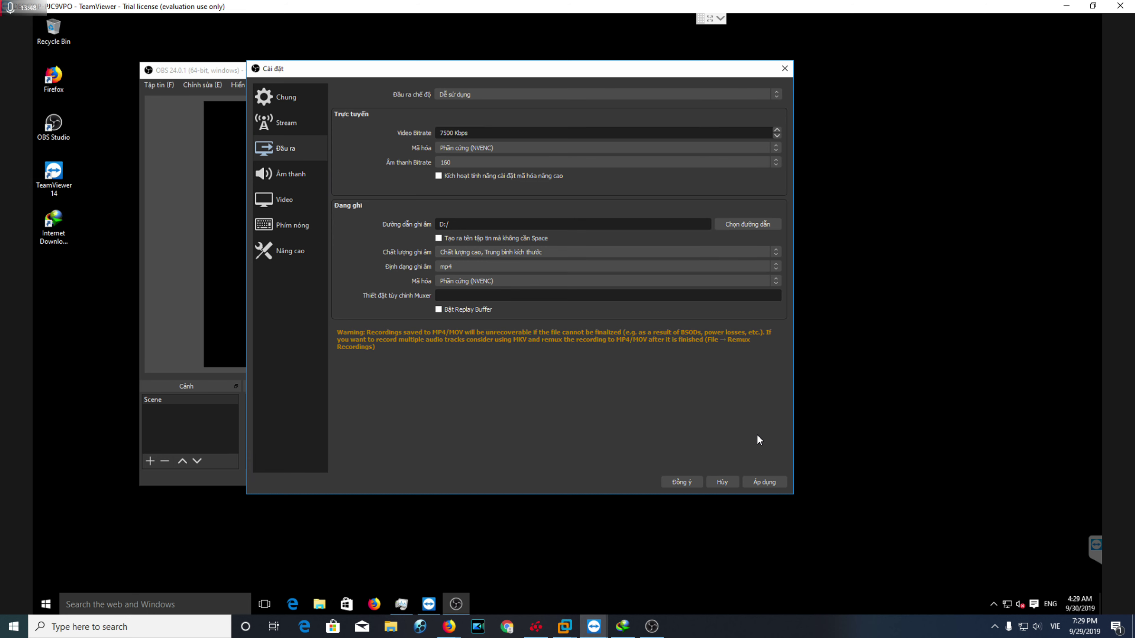
left_click(765, 481)
Switch the output mode to Nâng cao and open its Replay Buffer settings.
left_click(463, 90)
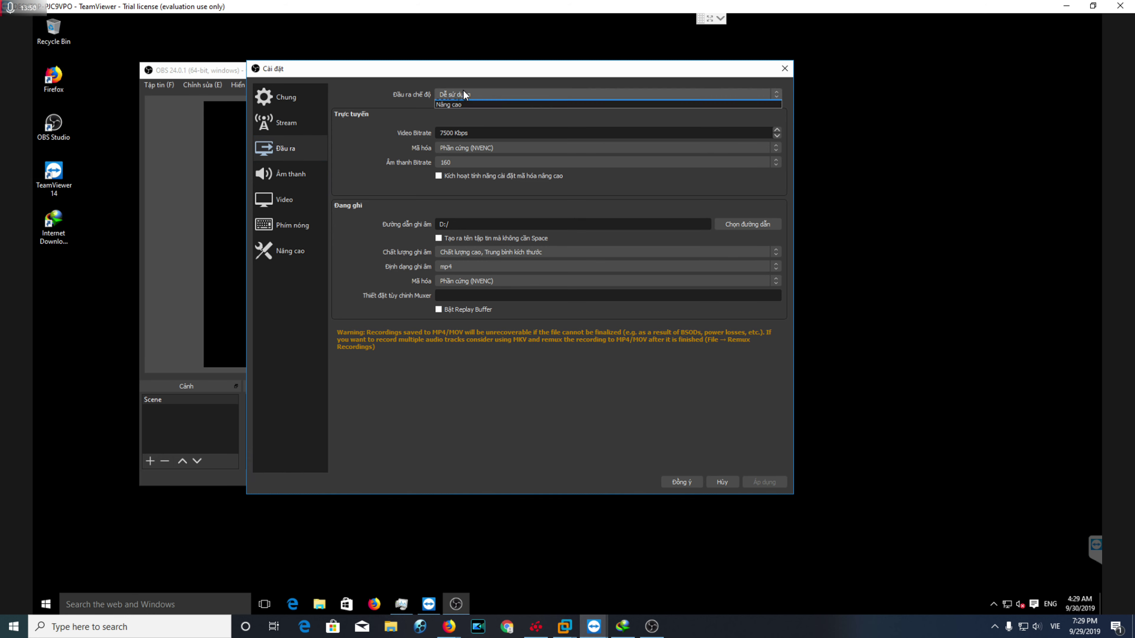
left_click(469, 111)
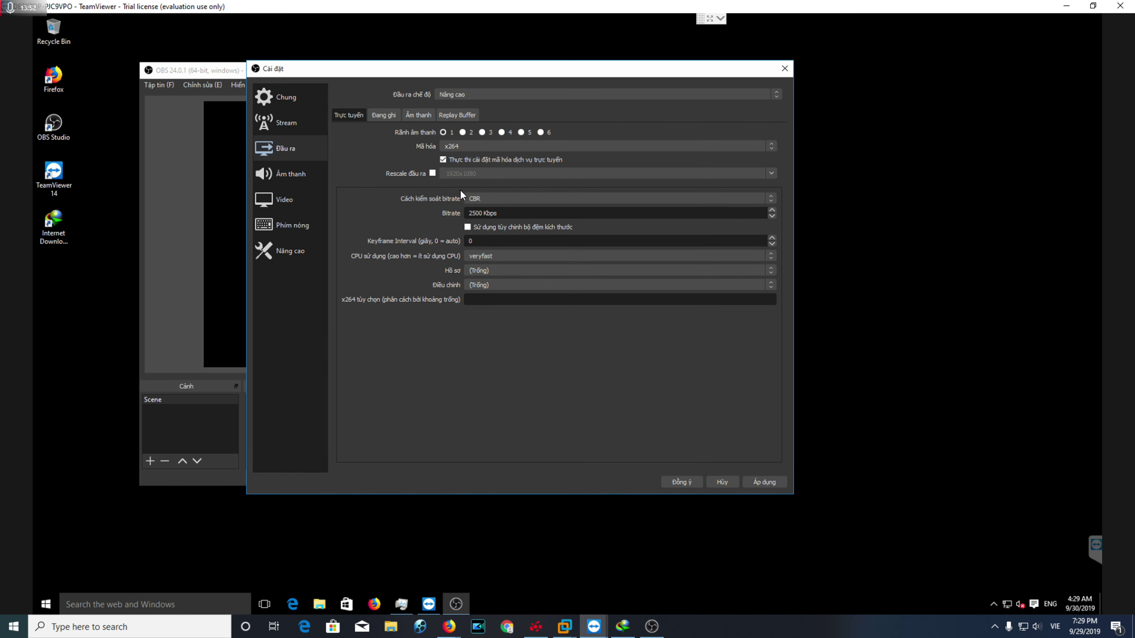
left_click(456, 115)
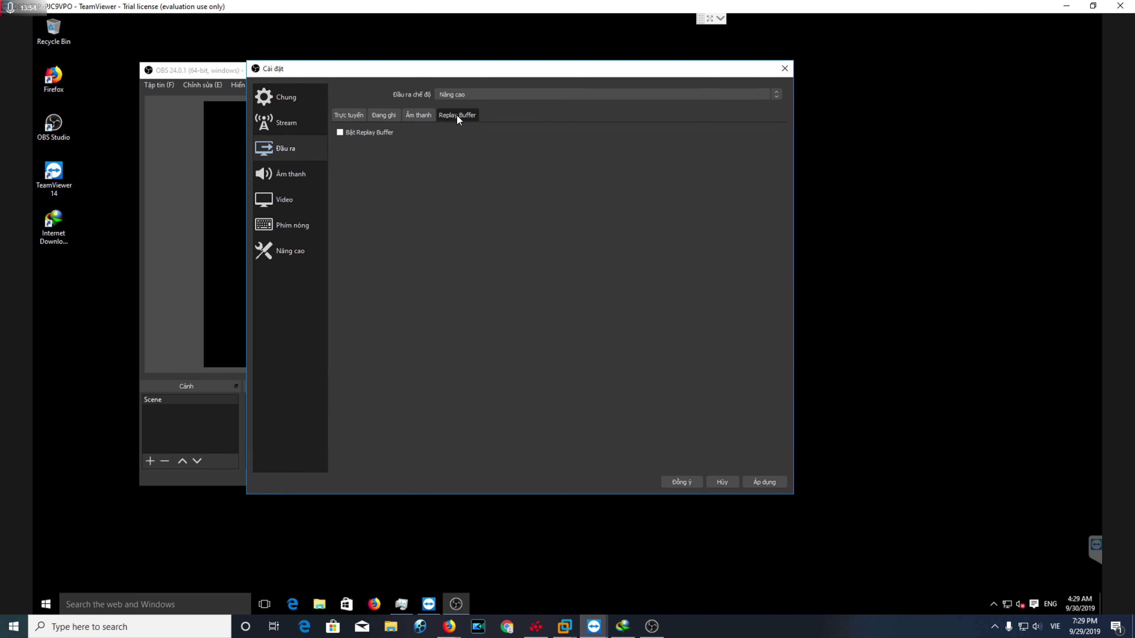
Compare the Dễ sử dụng and Nâng cao output modes, then show the recording settings of Nâng cao.
left_click(384, 115)
left_click(474, 95)
left_click(469, 102)
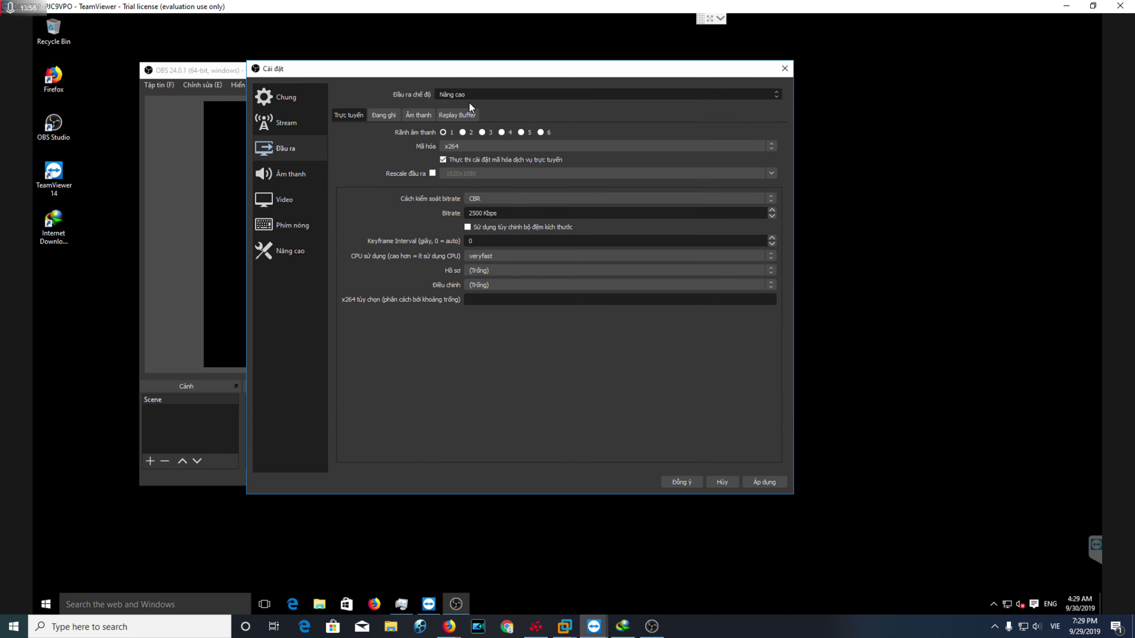
left_click(460, 95)
left_click(463, 103)
left_click(384, 115)
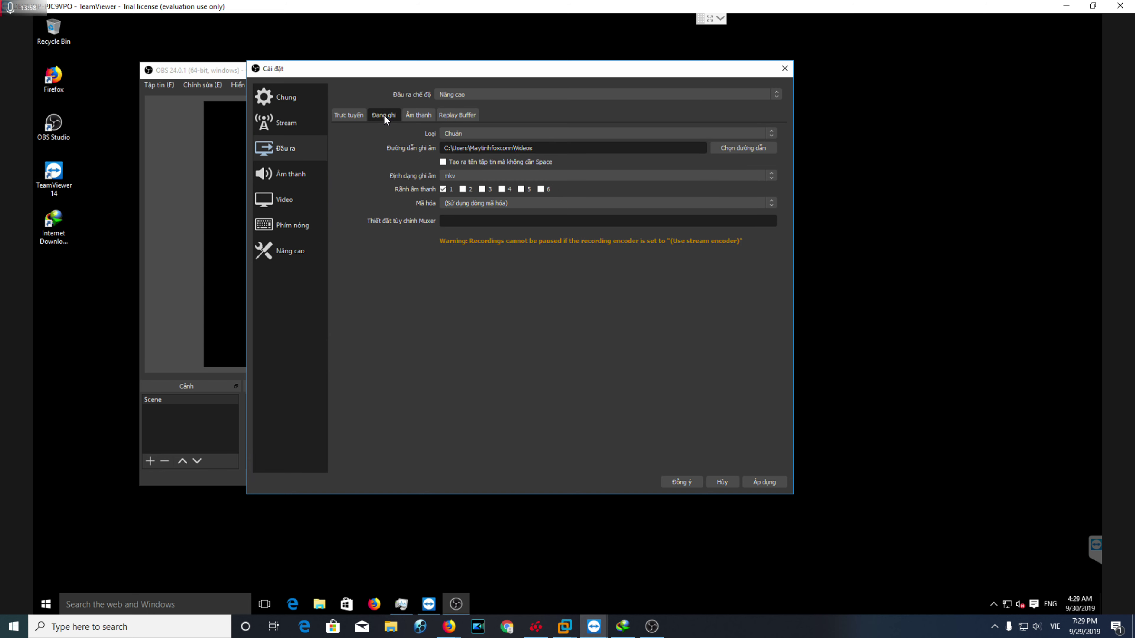
Set the advanced recording format to mp4 and the recording type to Tùy chỉnh đầu ra (FFmpeg).
left_click(485, 176)
left_click(470, 191)
left_click(498, 134)
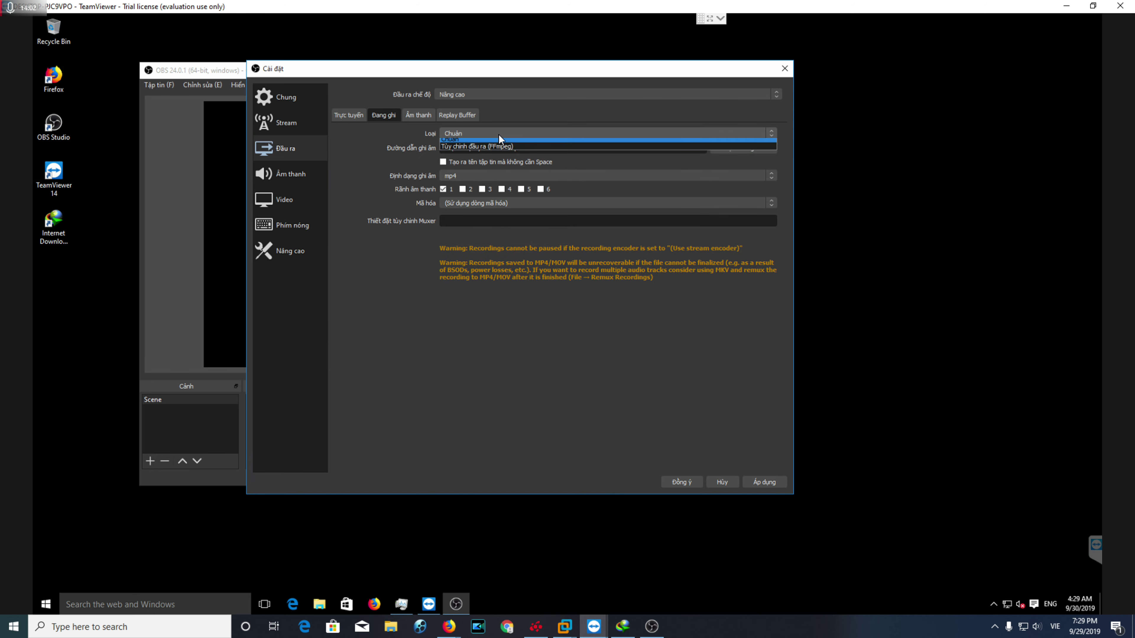
left_click(485, 149)
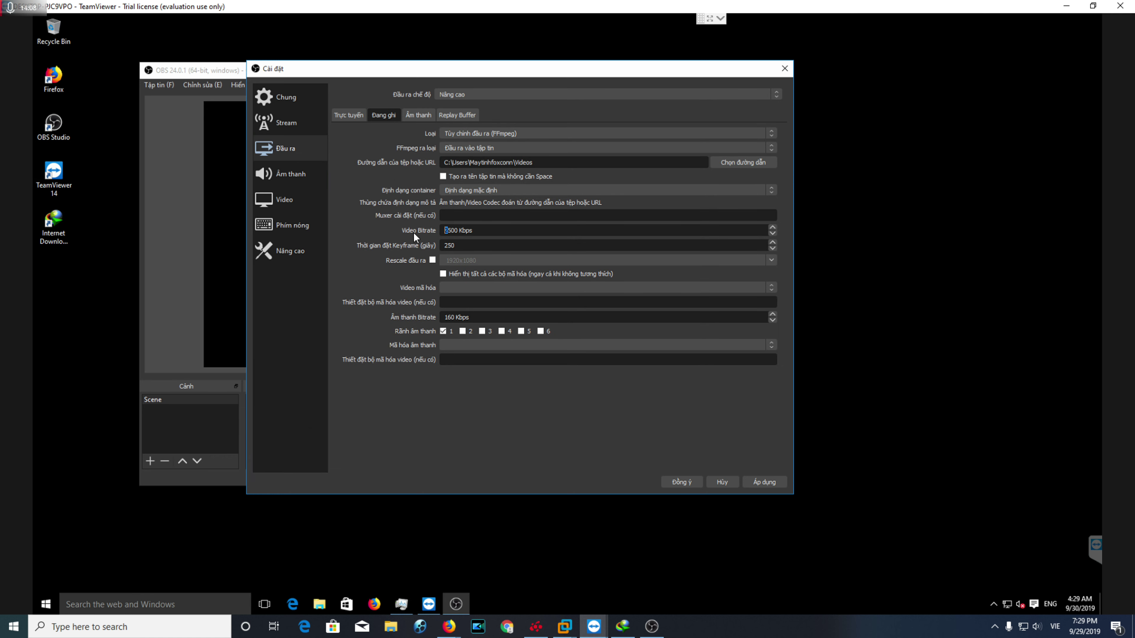
Set the output mode back to Dễ sử dụng and accept the settings.
left_click(453, 95)
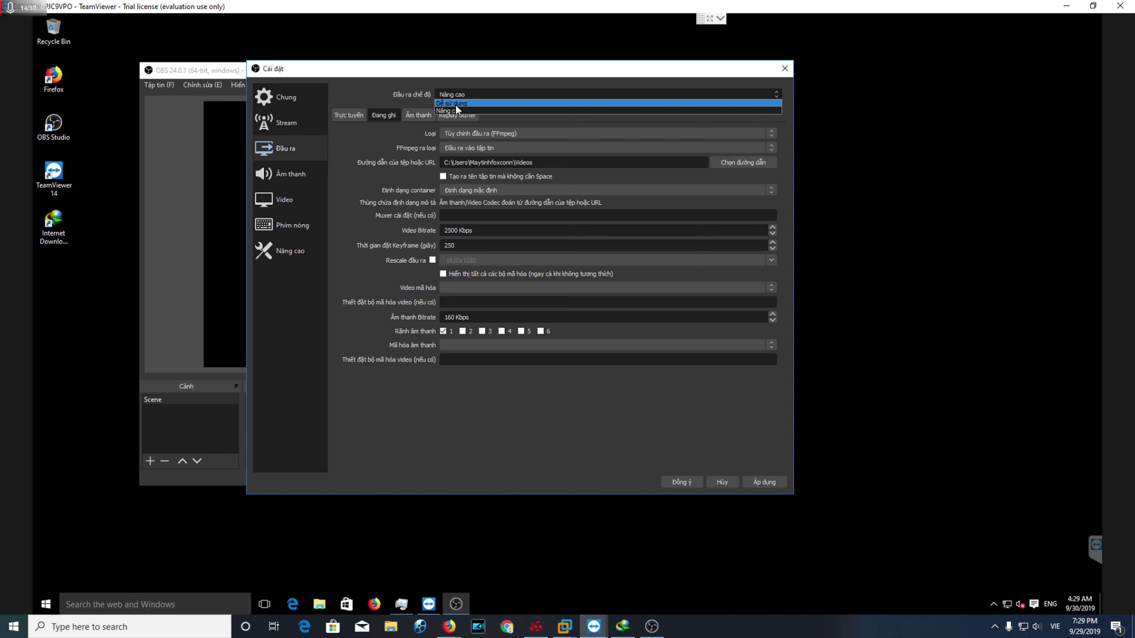
left_click(452, 103)
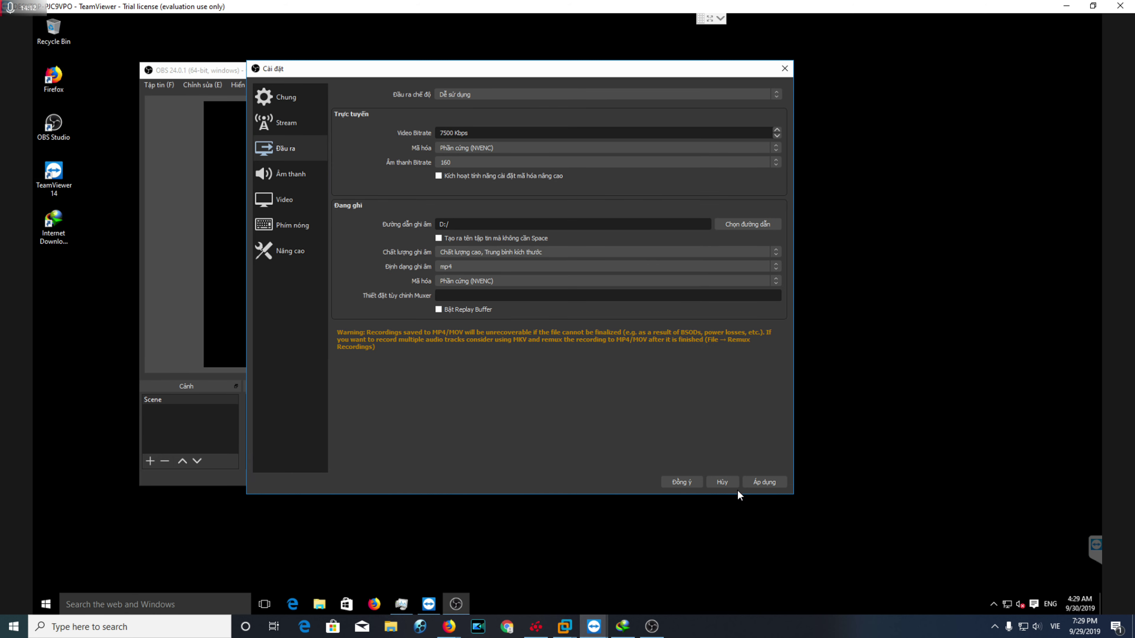
left_click(681, 482)
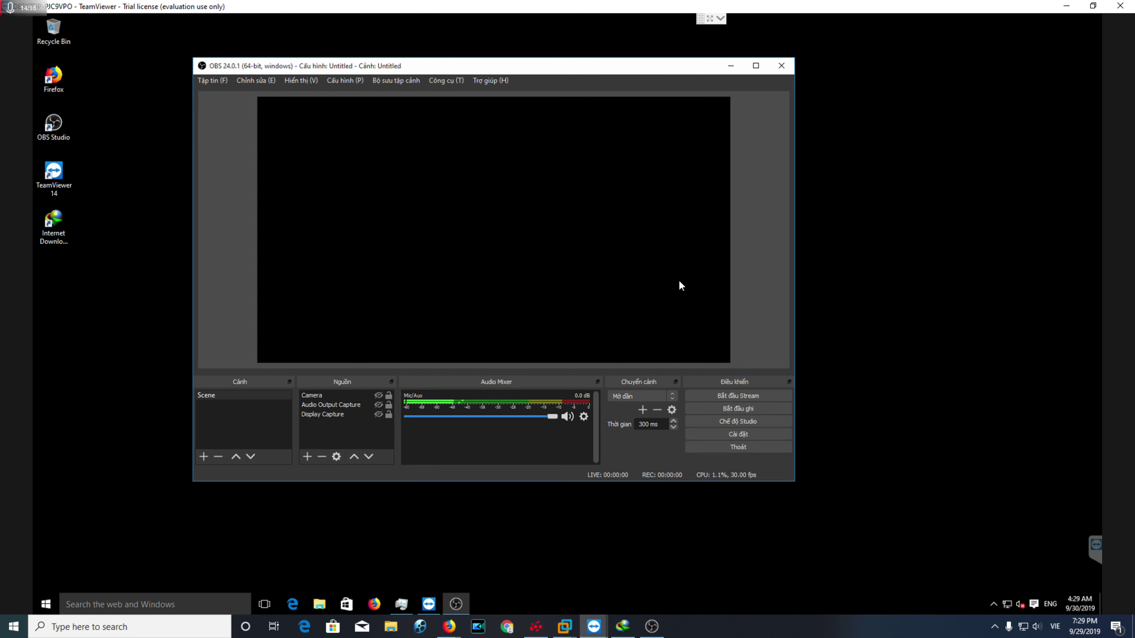
Reopen the settings and show the empty YouTube stream key field on the Stream page.
left_click(741, 436)
left_click(270, 123)
left_click(446, 123)
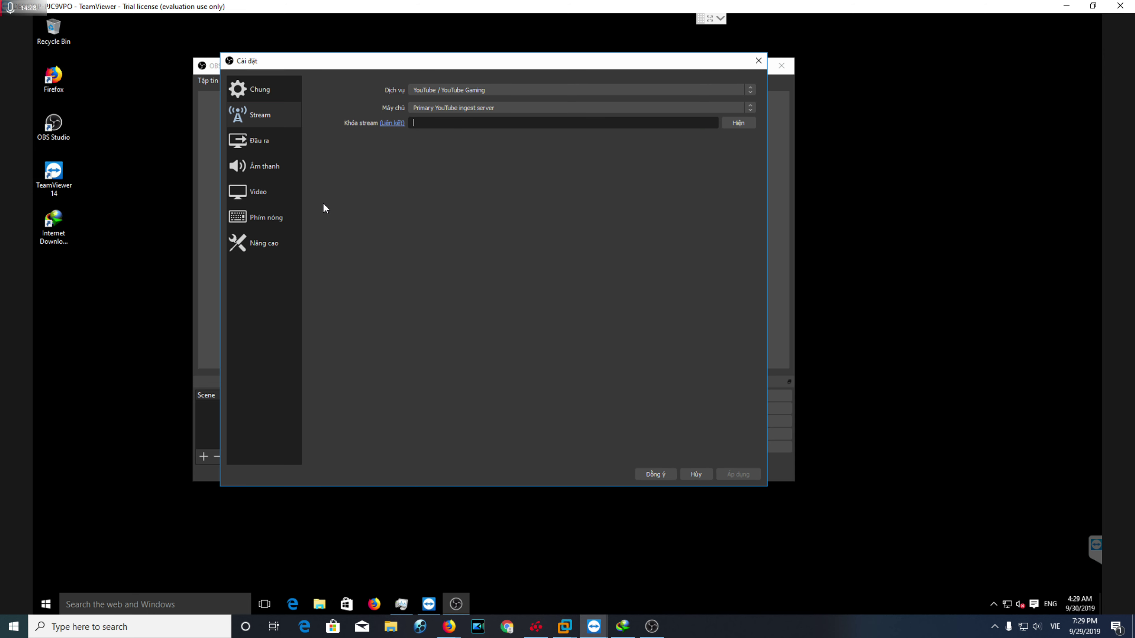
Look through the Đầu ra, Âm thanh and Video settings pages, finishing on the audio settings.
left_click(269, 160)
left_click(268, 180)
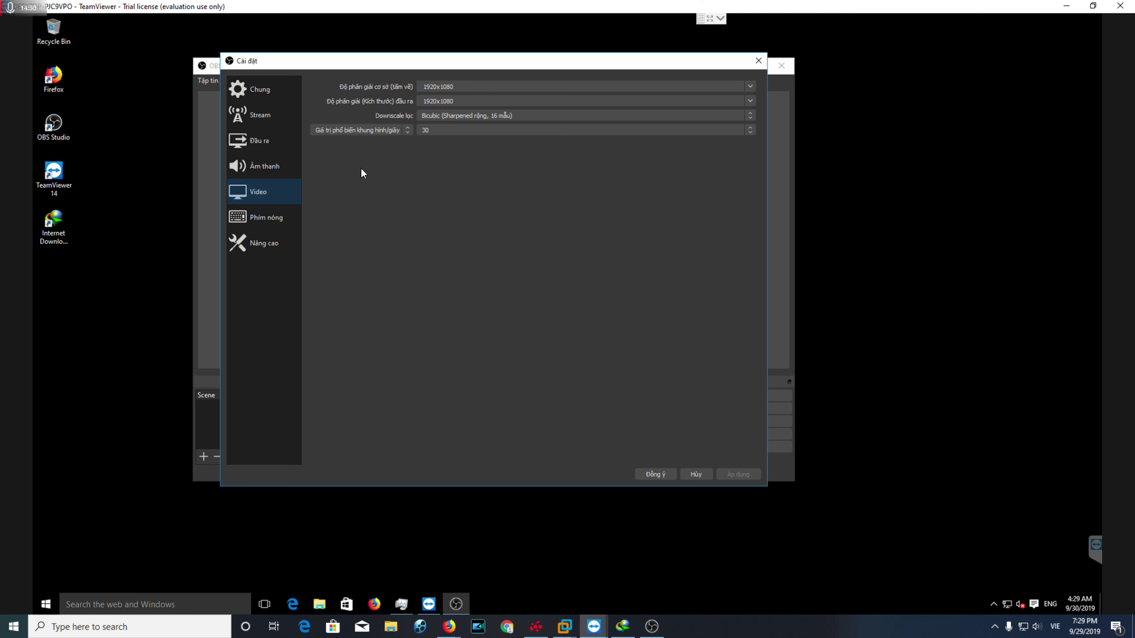
left_click(267, 149)
left_click(267, 166)
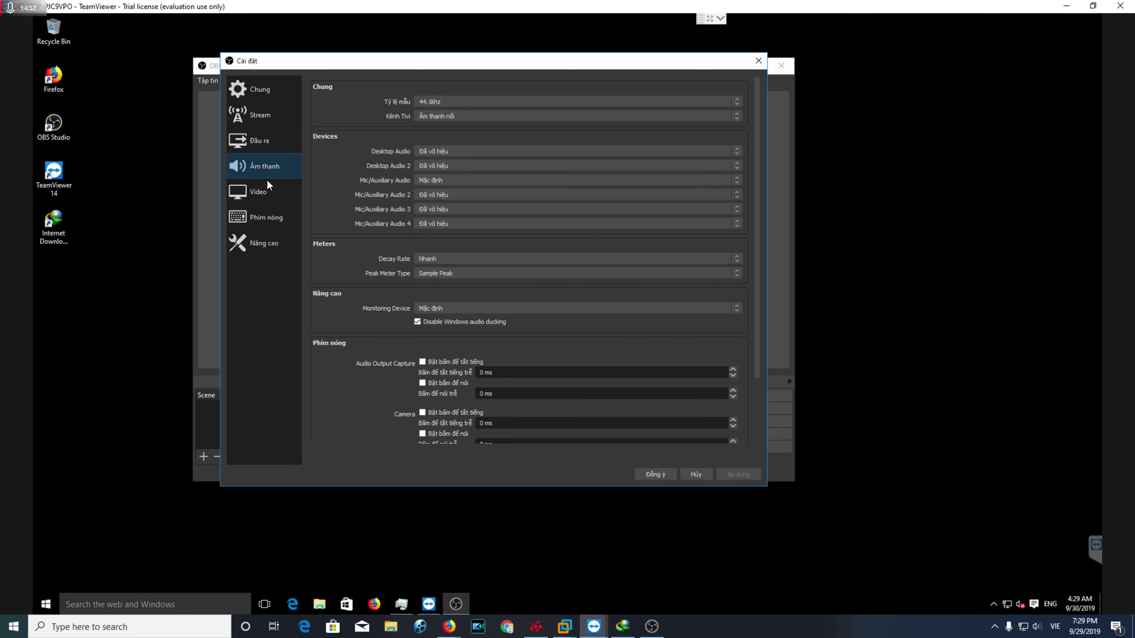
left_click(267, 184)
left_click(273, 149)
left_click(272, 165)
left_click(267, 199)
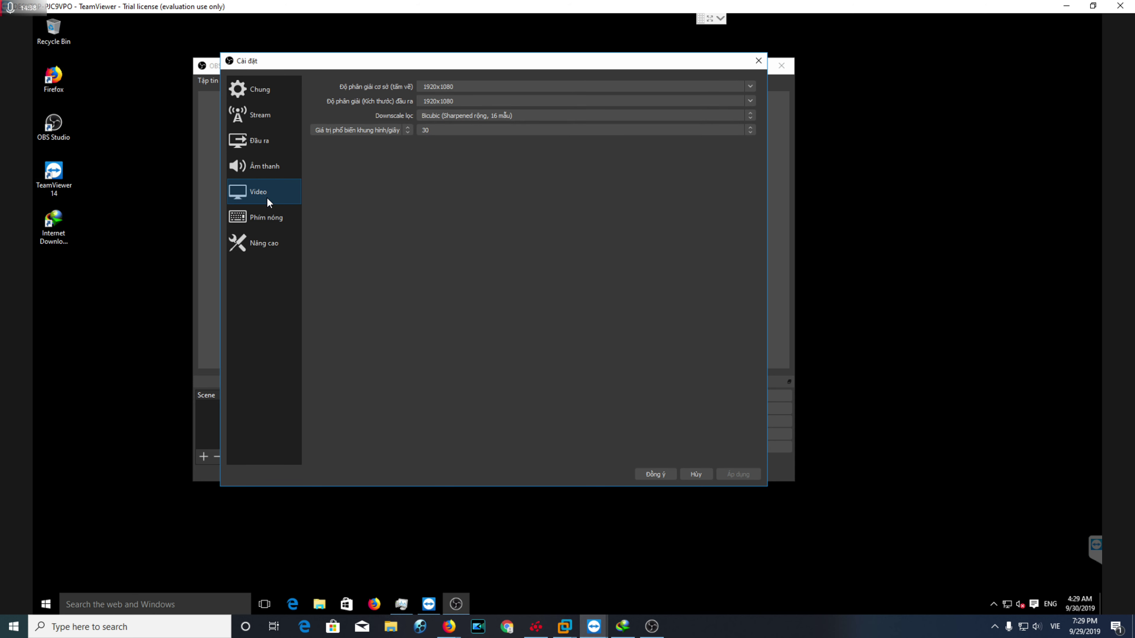
left_click(282, 175)
left_click(281, 180)
left_click(272, 169)
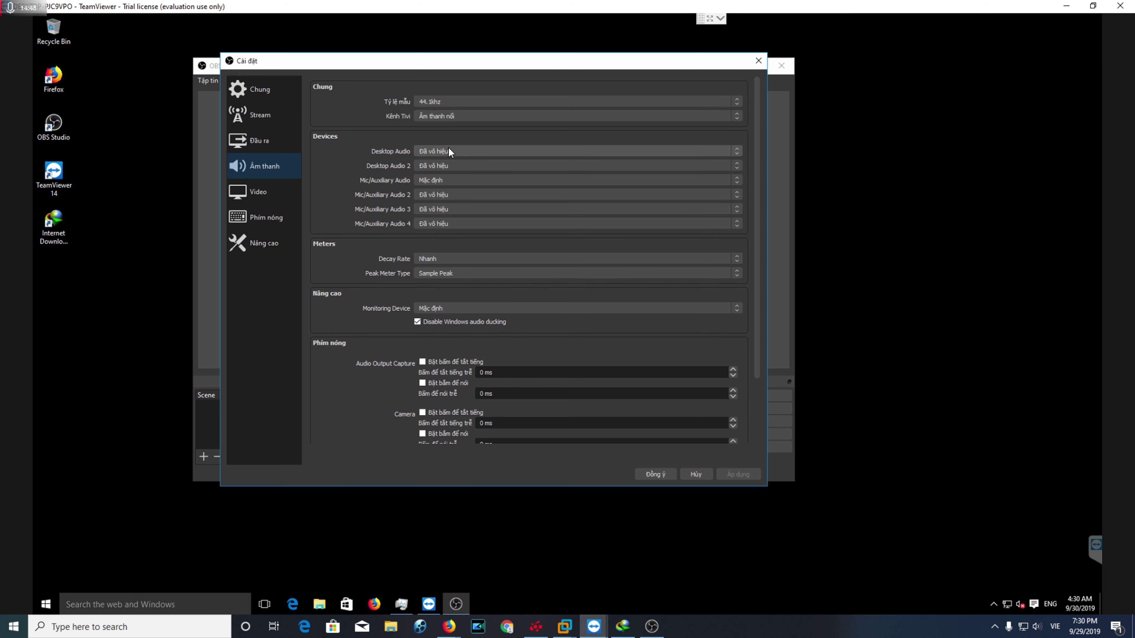
Examine the device choices for Desktop Audio, Desktop Audio 2 and Mic/Auxiliary Audio without changing them.
left_click(423, 151)
left_click(572, 187)
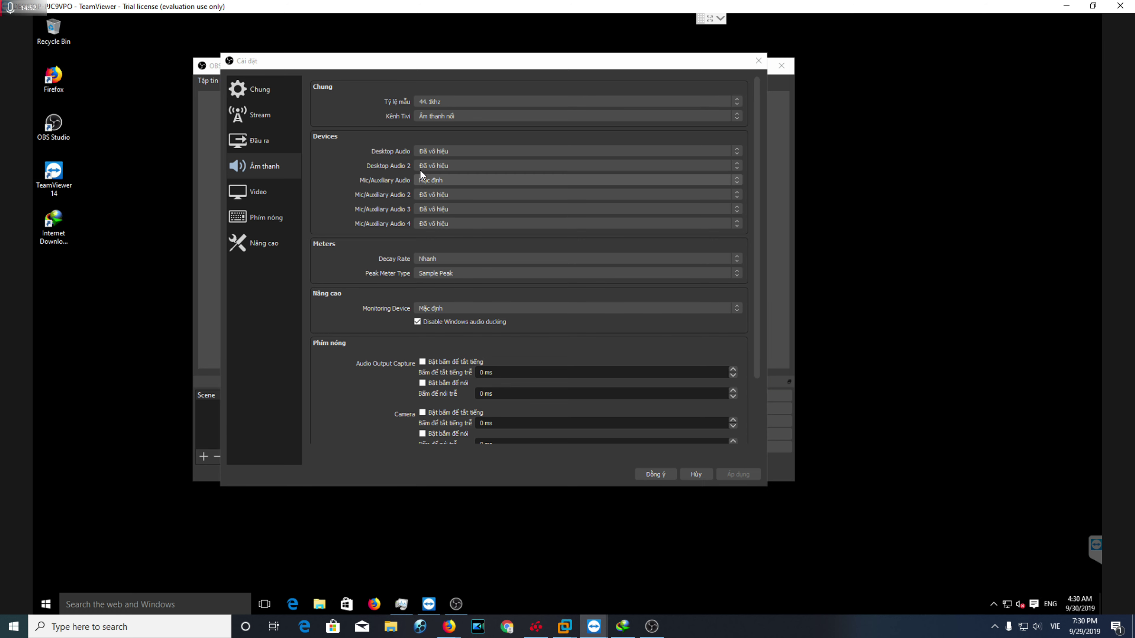
left_click(451, 151)
left_click(448, 160)
left_click(436, 150)
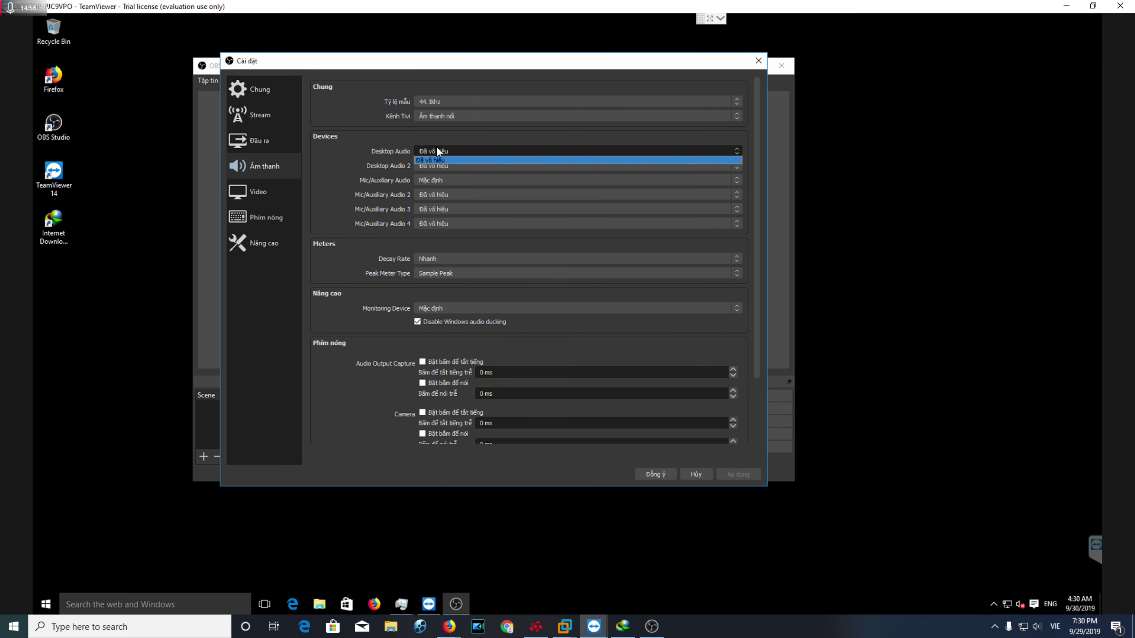
left_click(434, 168)
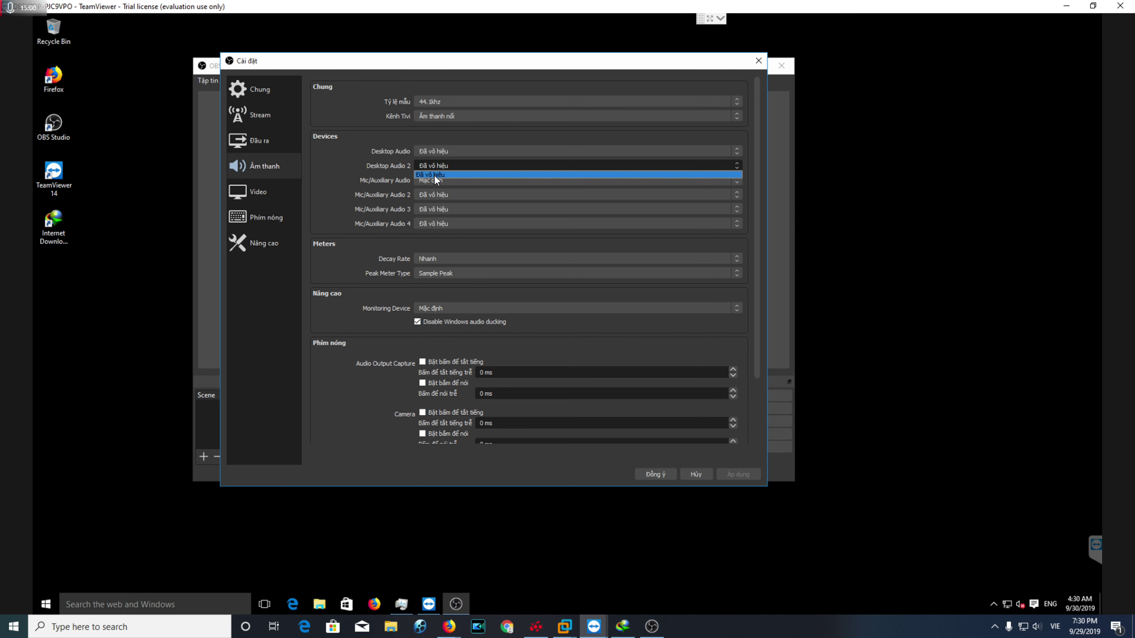
left_click(434, 174)
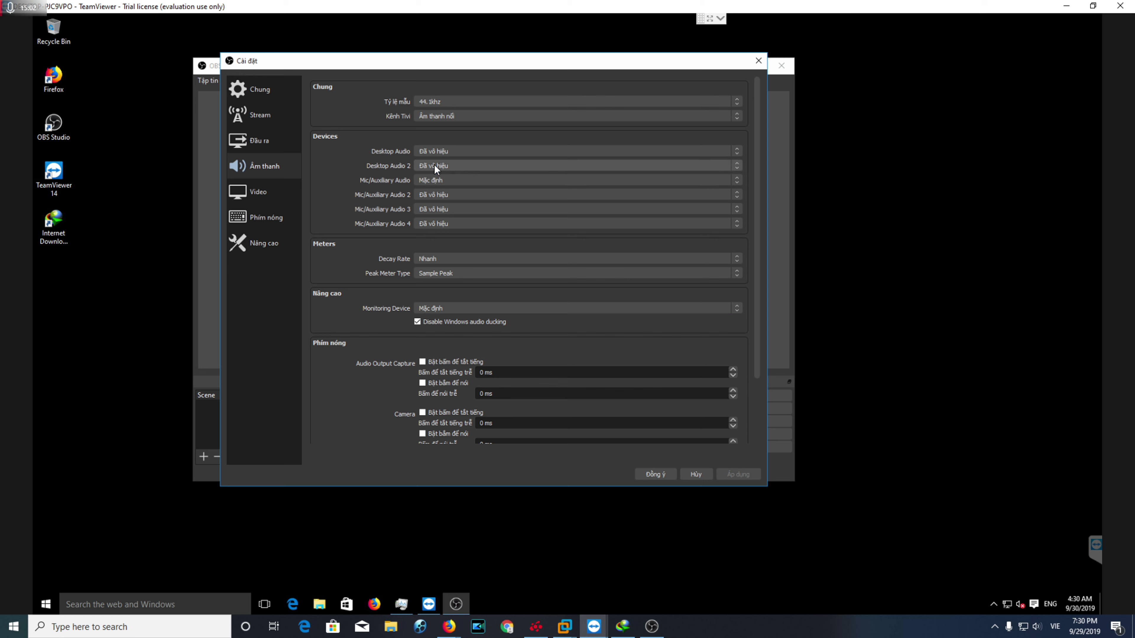
left_click(430, 181)
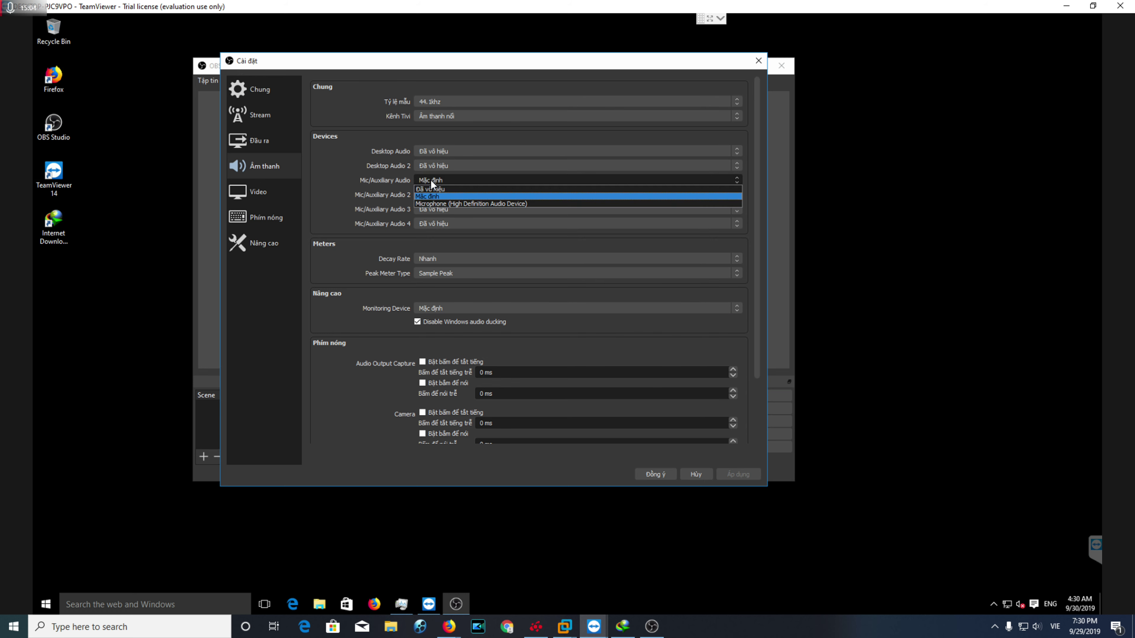
left_click(434, 169)
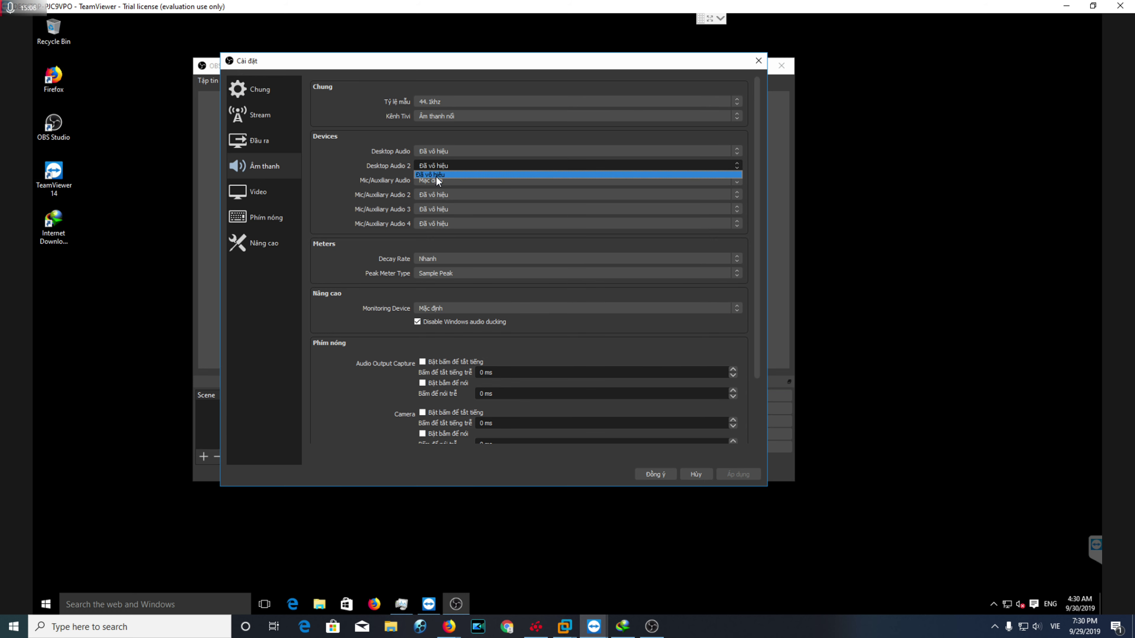
left_click(342, 110)
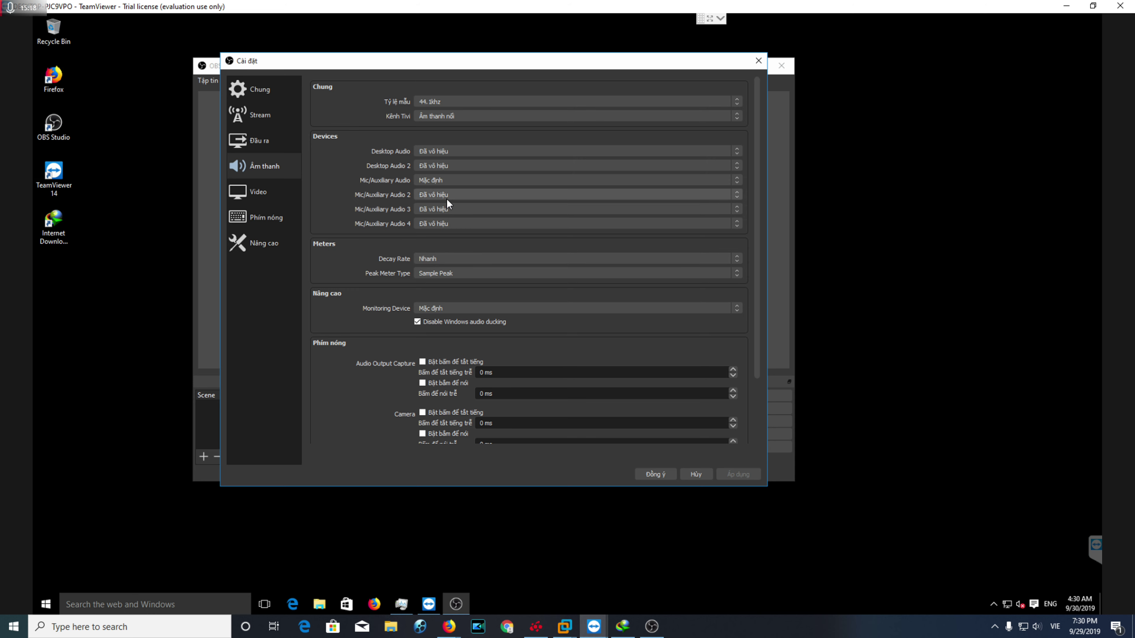
Compare the Video settings page with the Đầu ra settings page, finishing on the video settings.
left_click(267, 189)
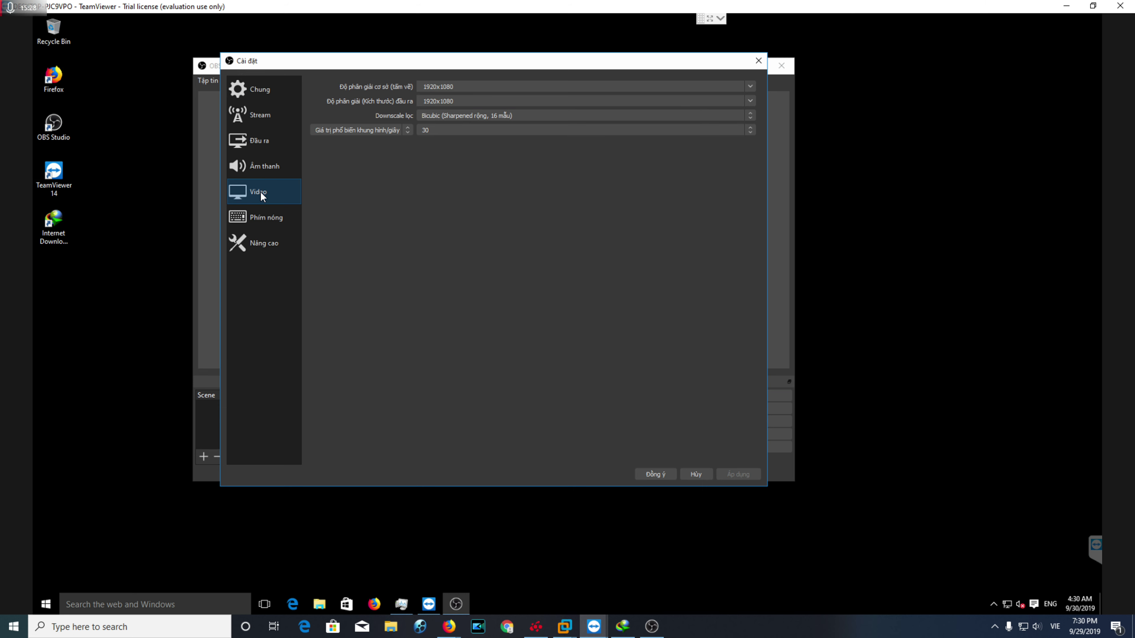
left_click(260, 143)
left_click(250, 192)
left_click(253, 143)
left_click(248, 188)
left_click(256, 140)
left_click(252, 183)
left_click(254, 141)
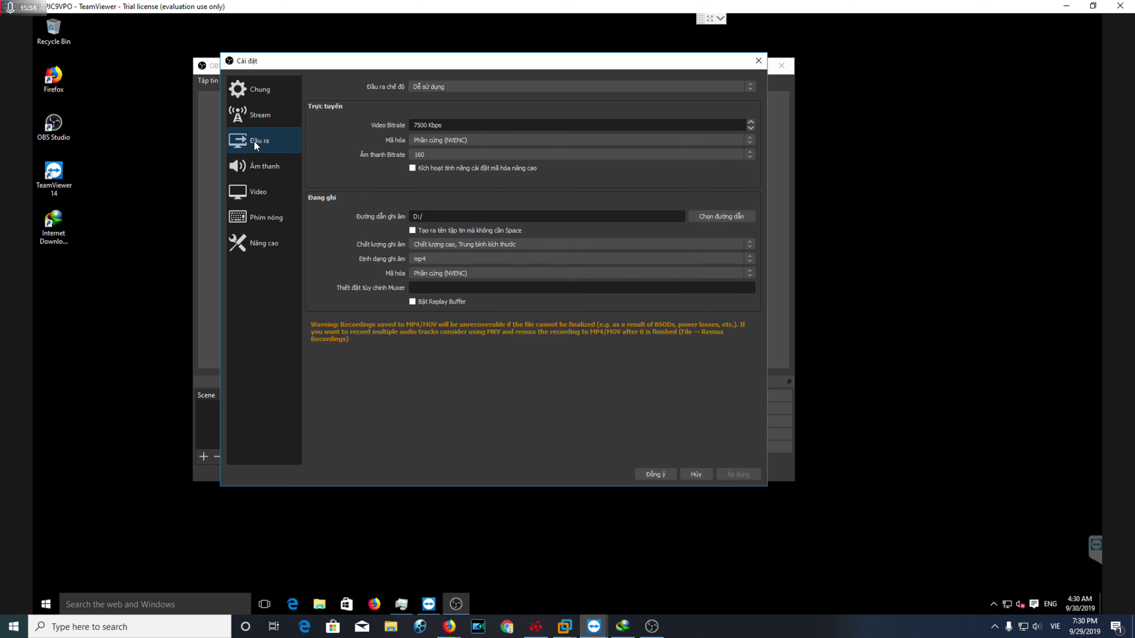
left_click(255, 189)
left_click(258, 141)
left_click(259, 189)
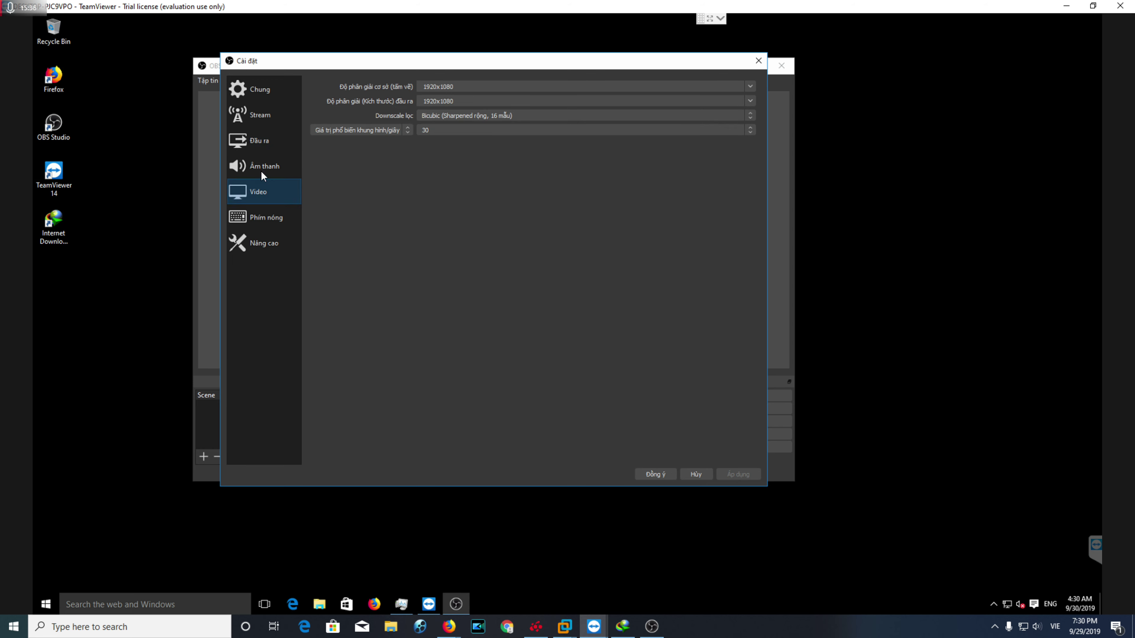
left_click(258, 141)
left_click(258, 186)
left_click(258, 141)
left_click(259, 189)
left_click(261, 143)
left_click(261, 197)
left_click(261, 141)
left_click(259, 188)
left_click(260, 147)
left_click(253, 187)
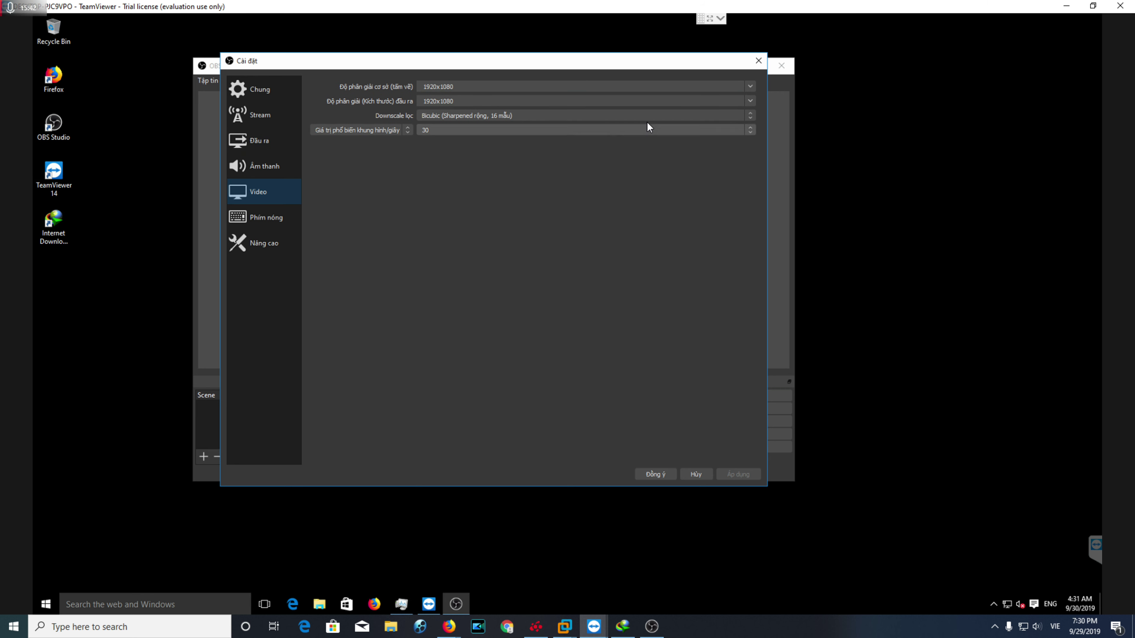
Choose 1920x1080 for both the base canvas resolution and the output resolution.
left_click(742, 87)
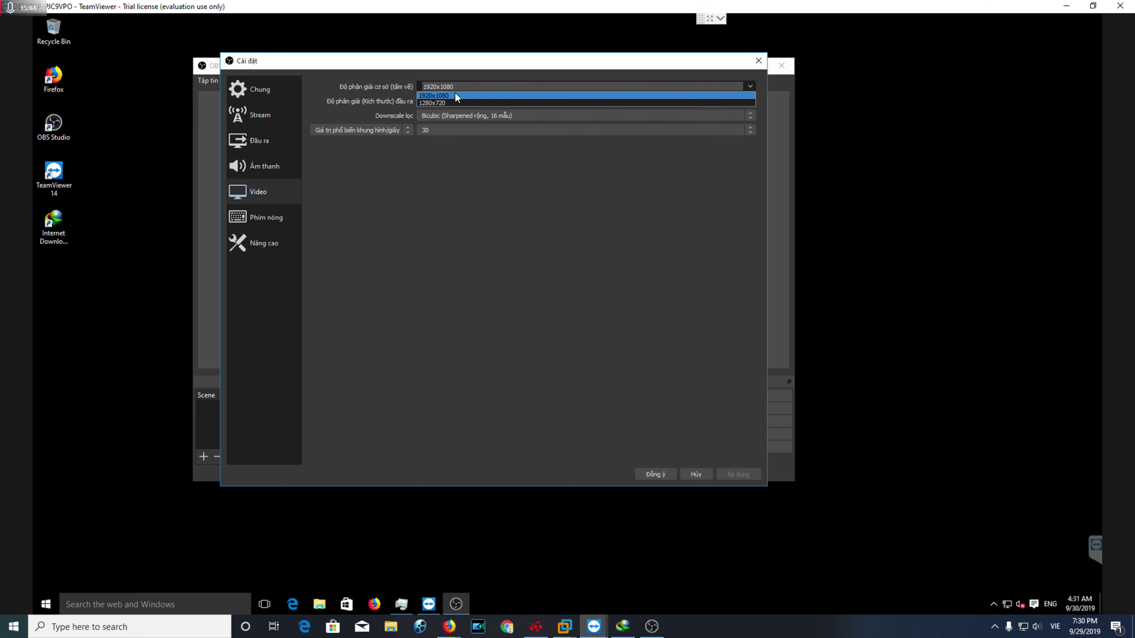
left_click(455, 95)
left_click(749, 87)
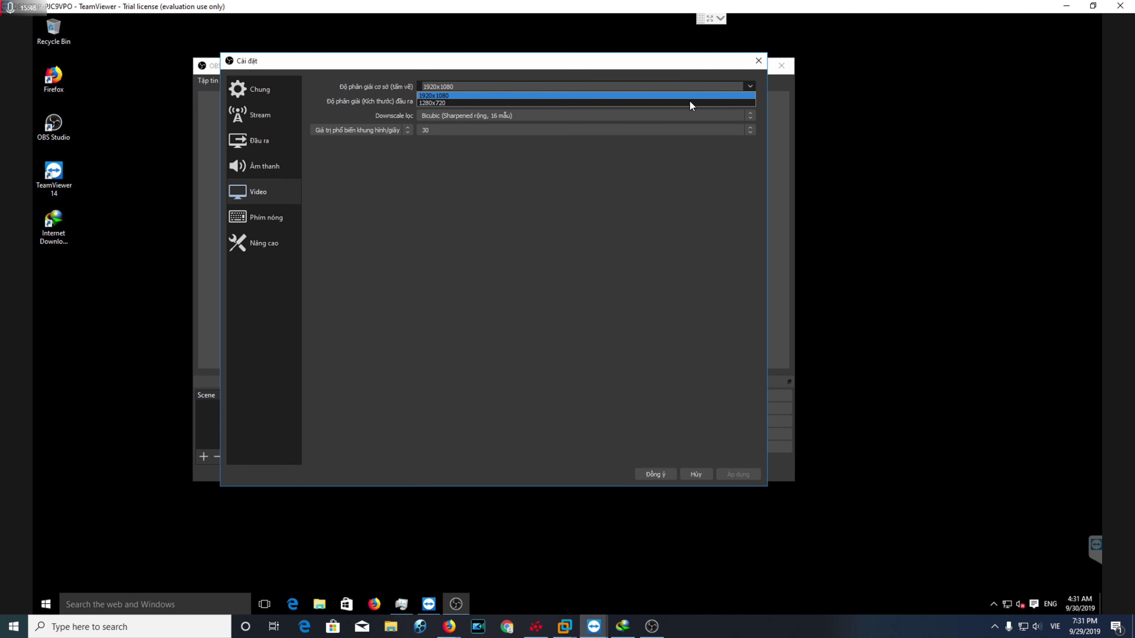
left_click(533, 95)
left_click(749, 101)
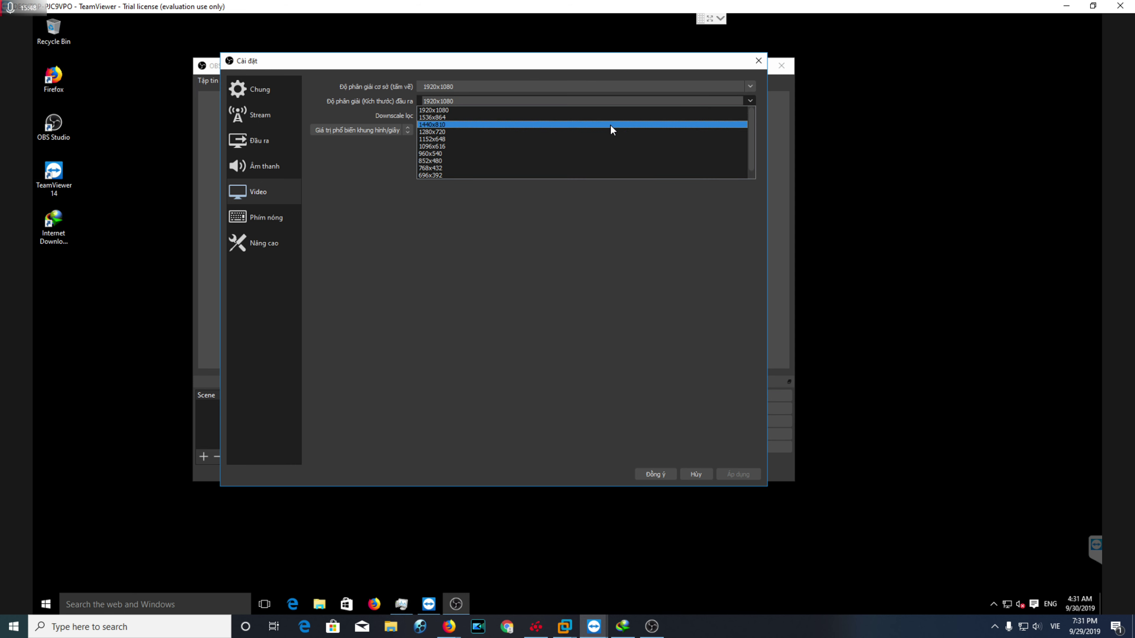
left_click(539, 109)
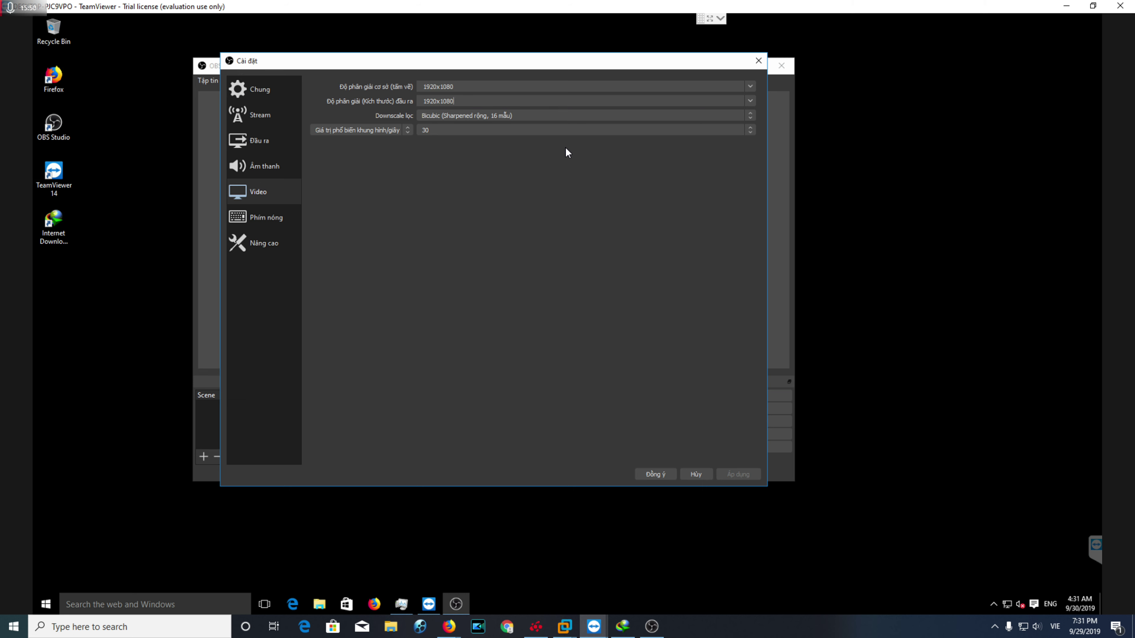
Try a common frame rate of 60, then return it to 30.
left_click(509, 130)
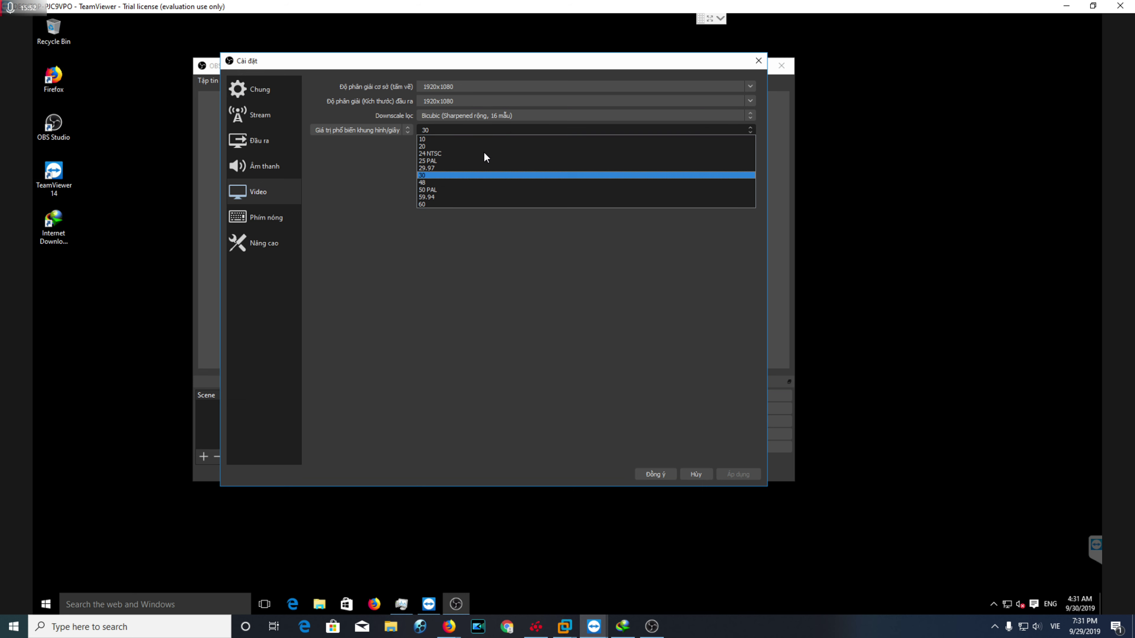
left_click(432, 206)
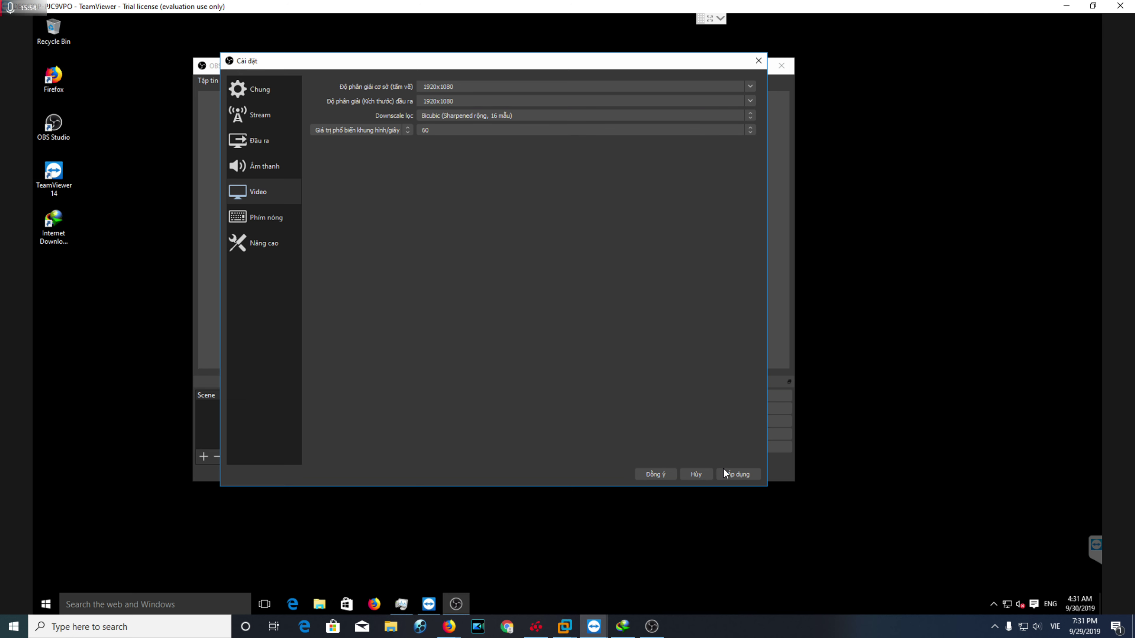
left_click(445, 131)
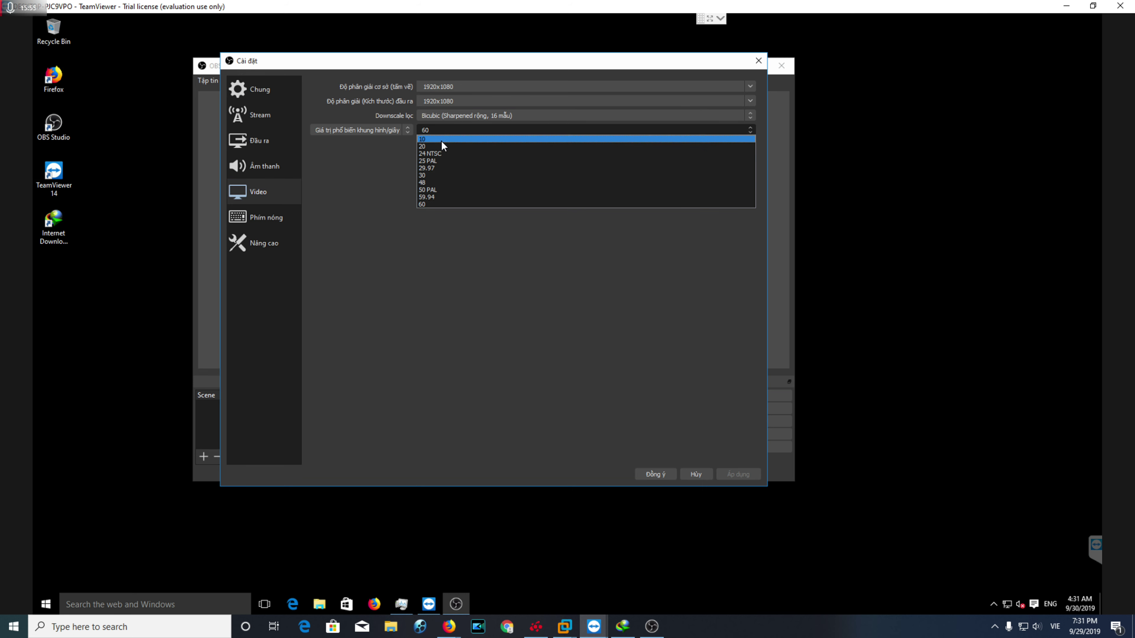
left_click(431, 175)
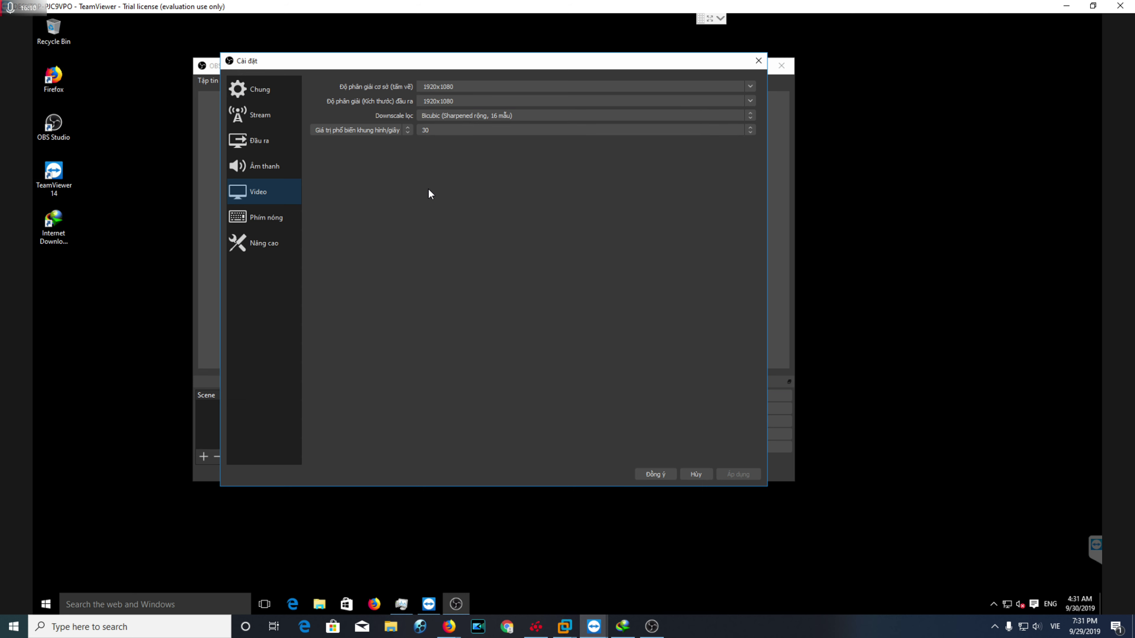
Set the common frame rate to 60 and apply the video settings.
left_click(440, 131)
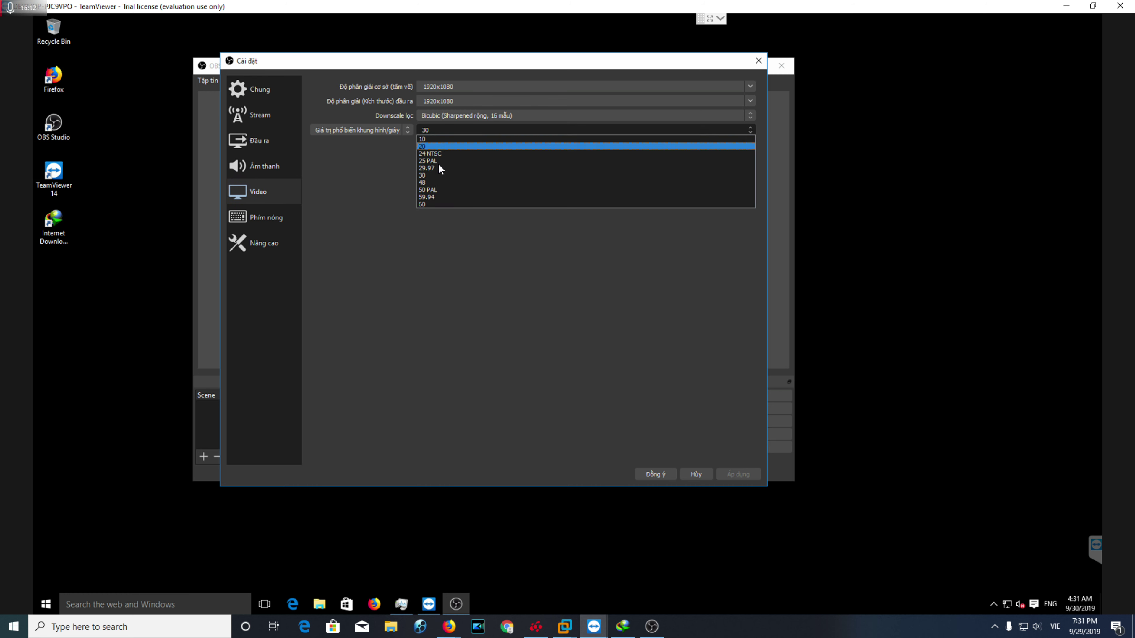
left_click(432, 201)
left_click(743, 474)
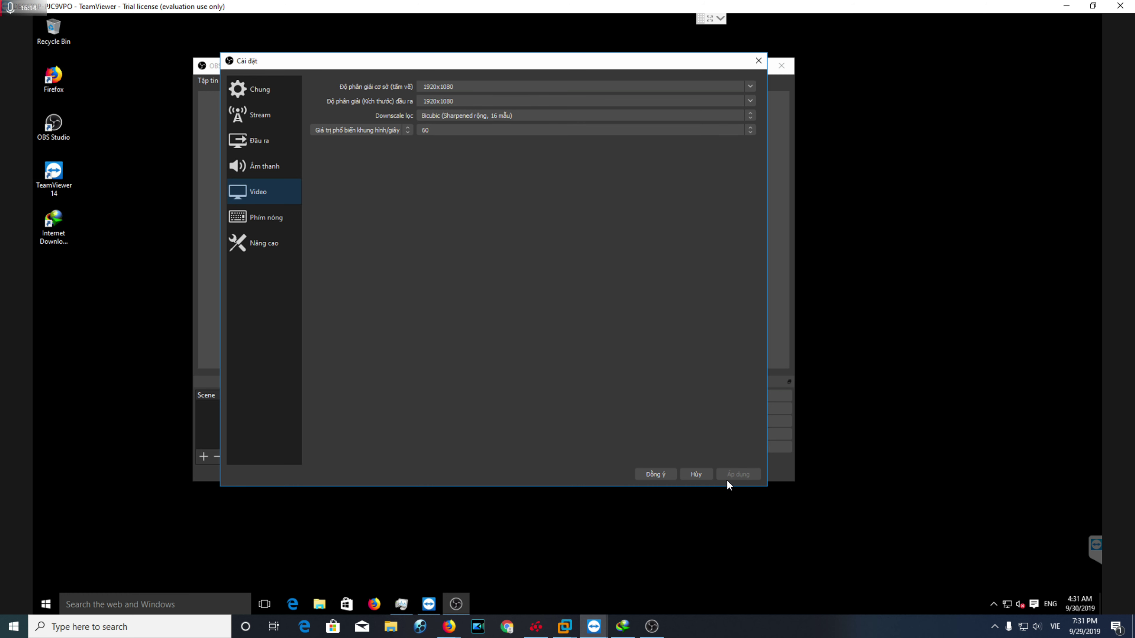
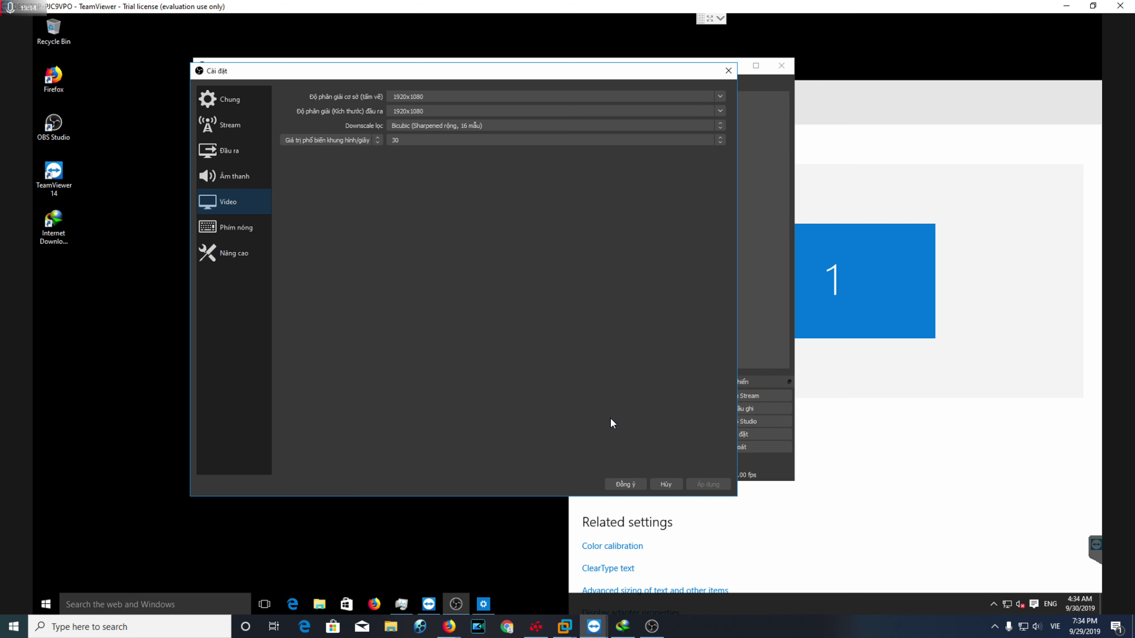
Move the Cài đặt window away from the main window's control buttons.
left_click_drag(524, 77, 487, 81)
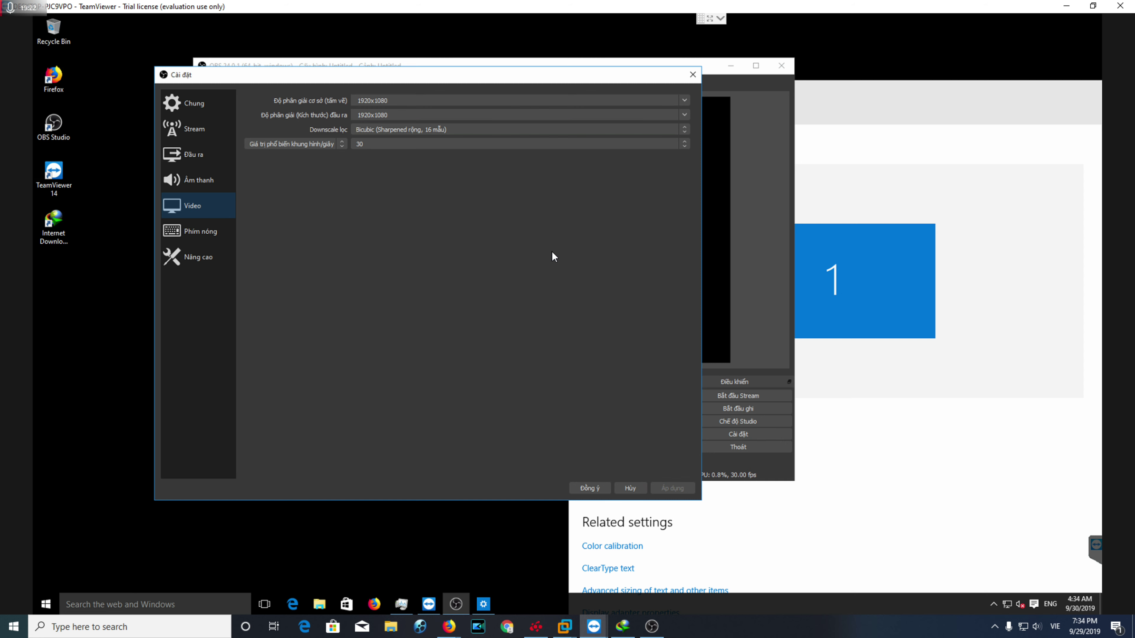
right_click(107, 304)
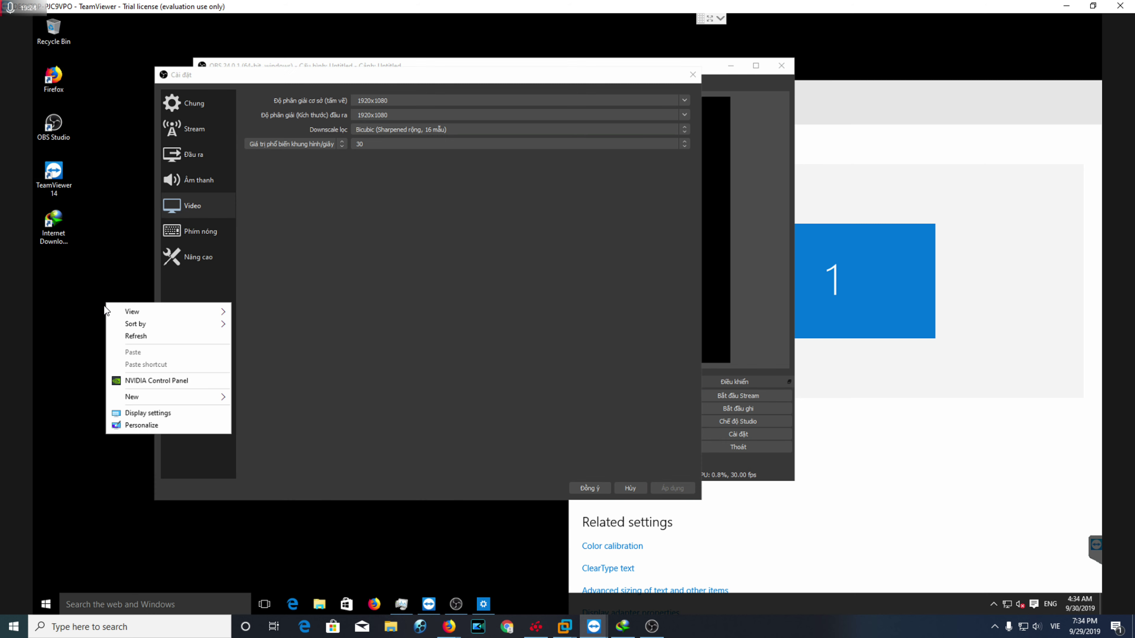
left_click(118, 334)
left_click(207, 184)
left_click(192, 203)
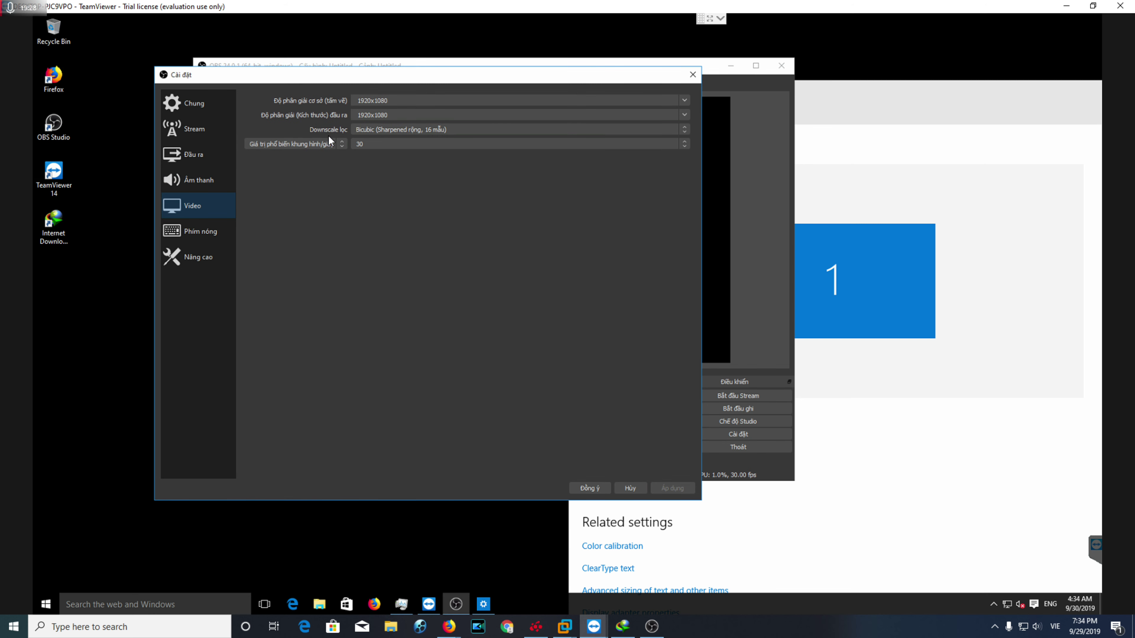
Choose 1920x1080 as the output resolution and accept the video settings.
left_click(684, 114)
left_click(399, 126)
left_click(600, 489)
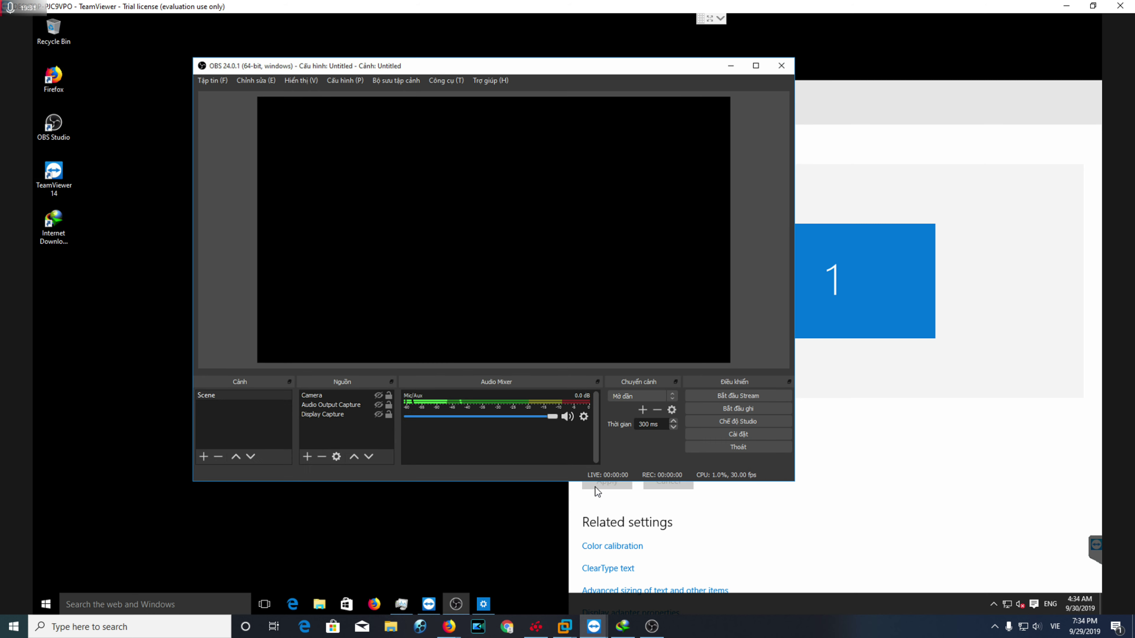
Make the Display Capture source visible in the scene.
left_click(369, 415)
left_click(349, 443)
left_click(378, 414)
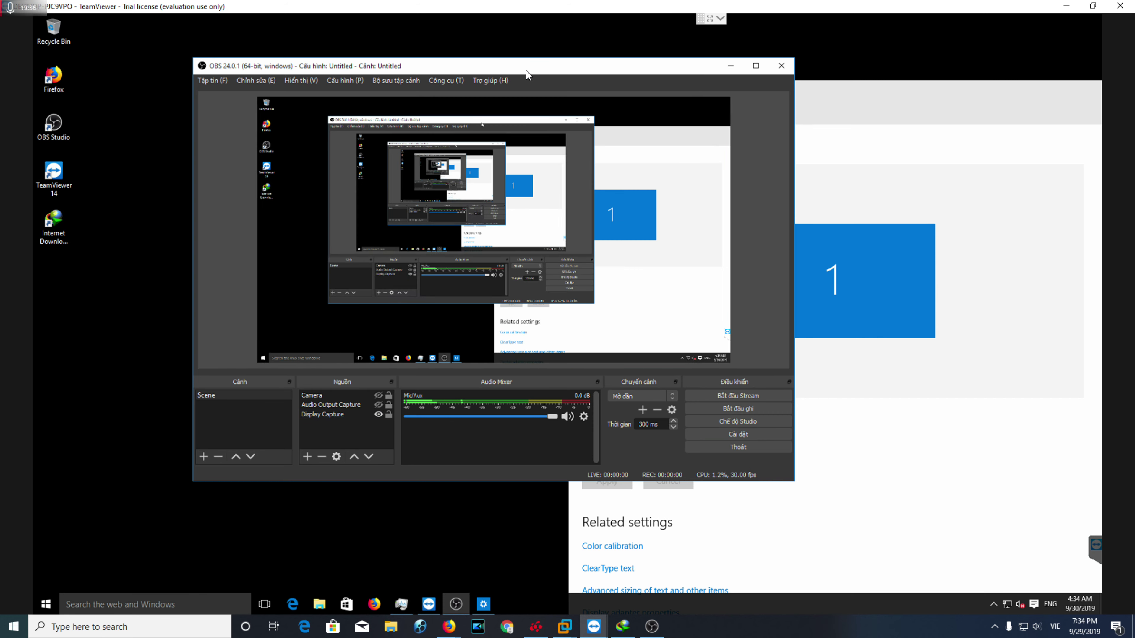
Reposition the main window and try to start a recording.
left_click_drag(581, 65, 513, 74)
left_click(669, 417)
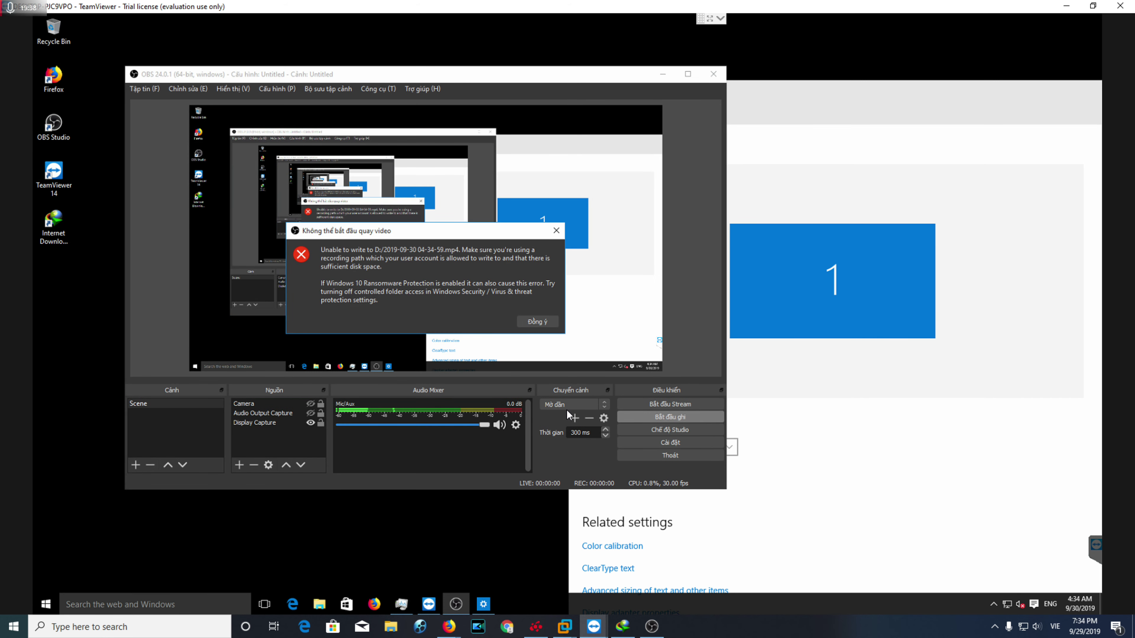
left_click(532, 326)
left_click(533, 326)
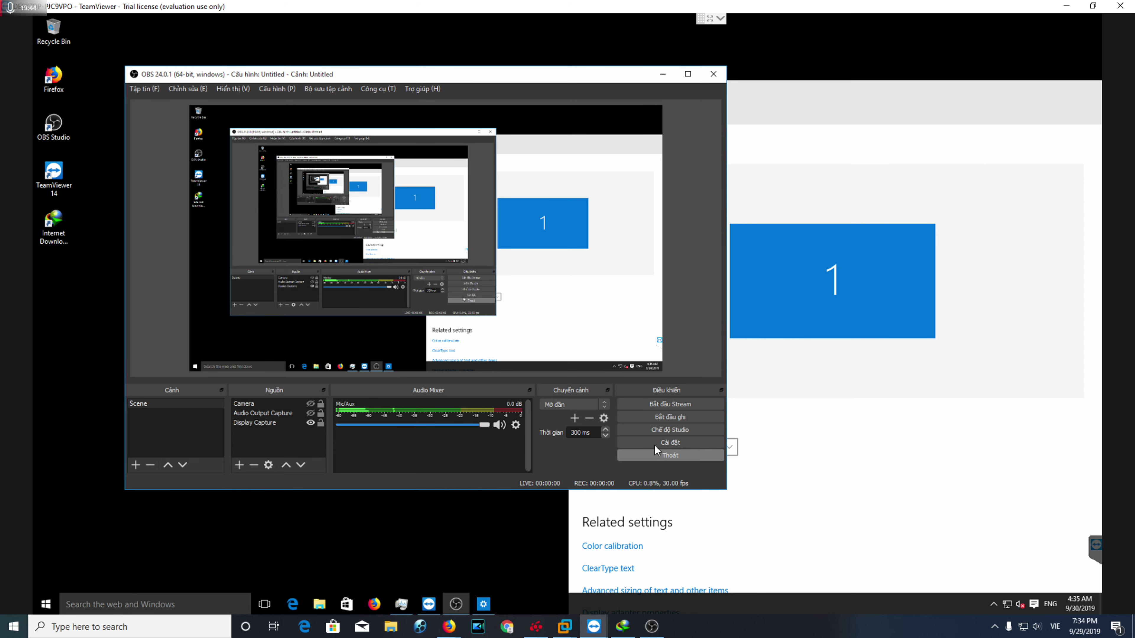
Change the recording path to the root of drive E: in the output settings and accept the change.
left_click(664, 443)
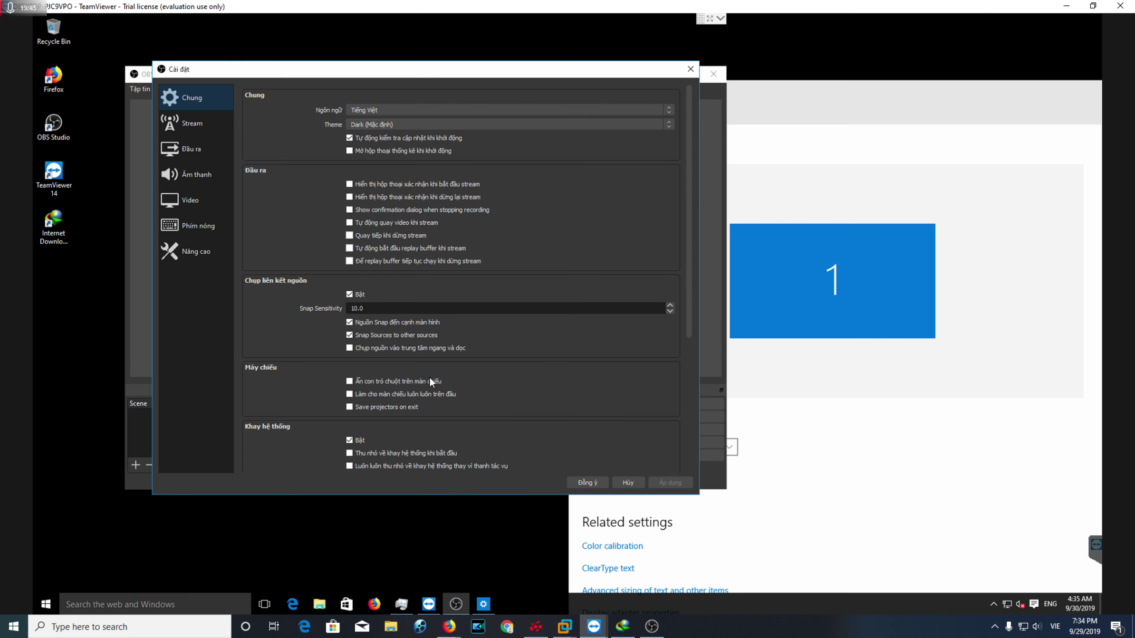
left_click(196, 157)
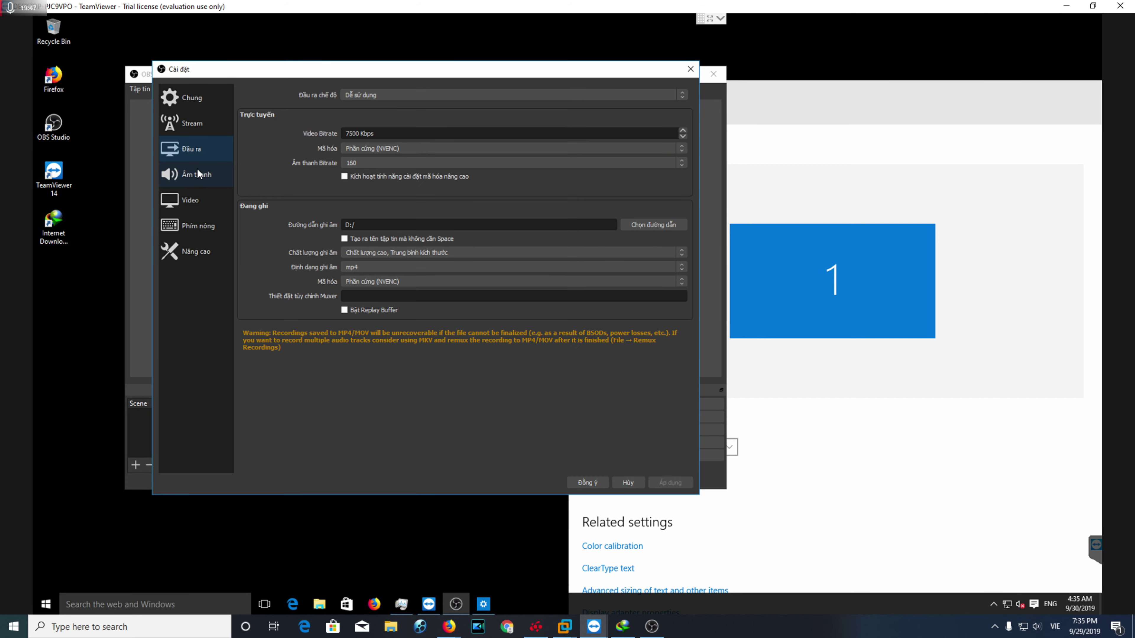
left_click(646, 226)
left_click(198, 256)
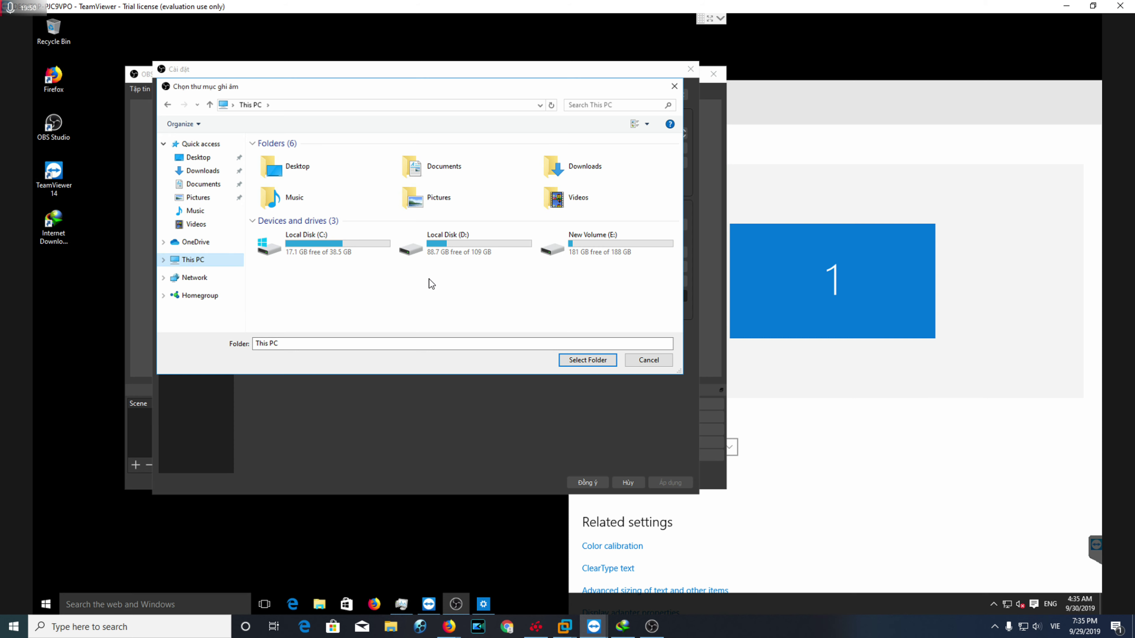
double_click(604, 254)
left_click(587, 360)
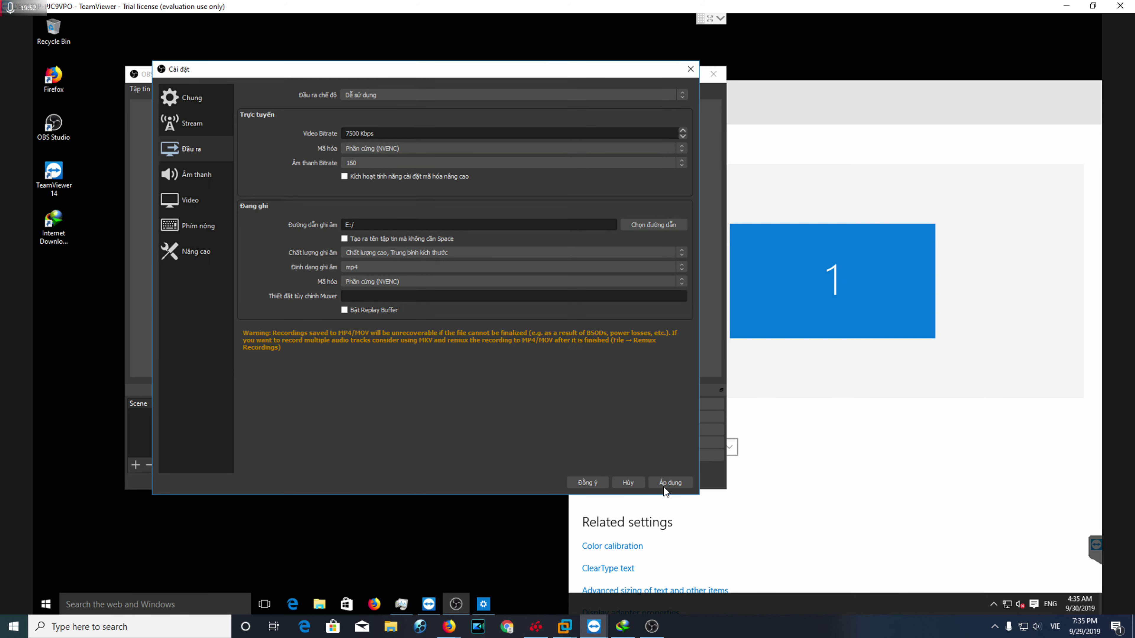
left_click(587, 483)
left_click(652, 416)
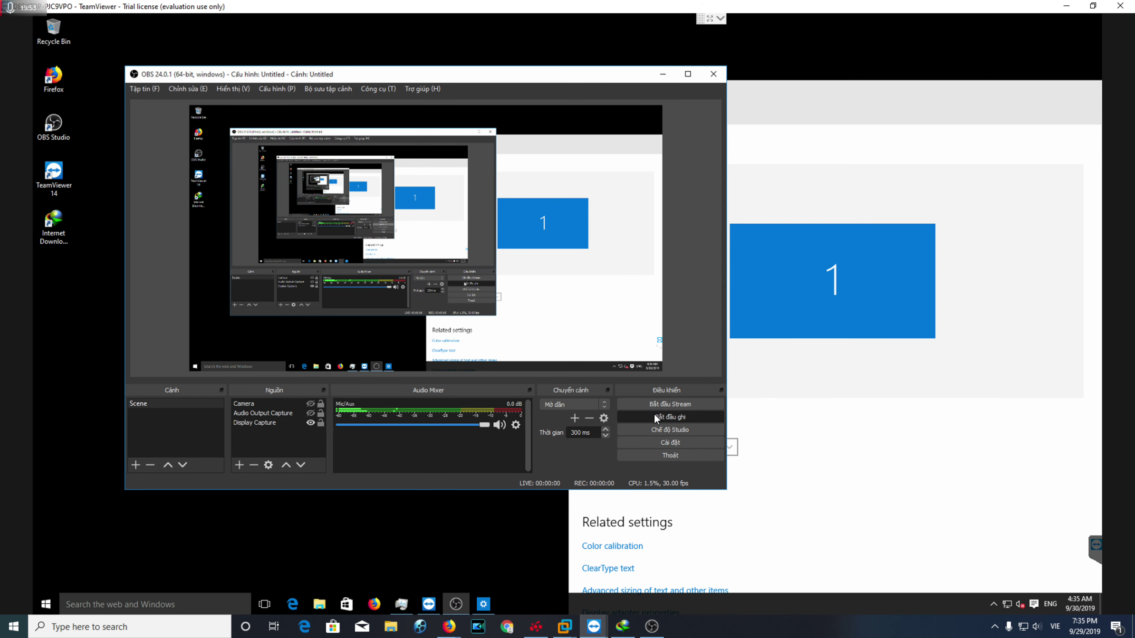
left_click(656, 414)
Open File Explorer and examine the contents of Local Disk (D:).
left_click(319, 604)
left_click(293, 327)
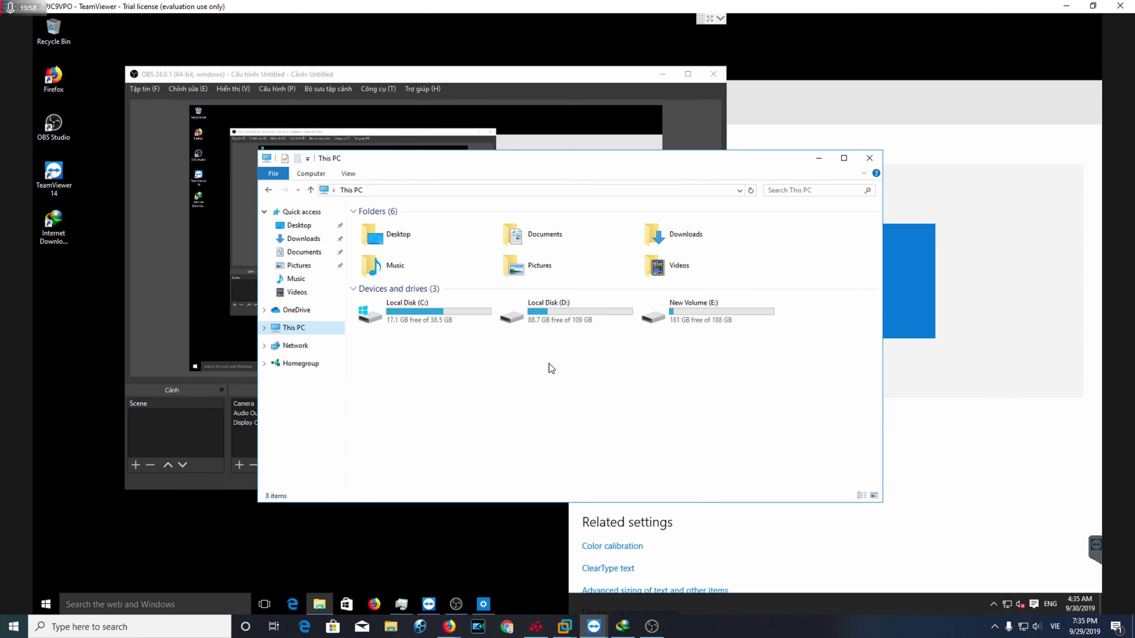
double_click(547, 307)
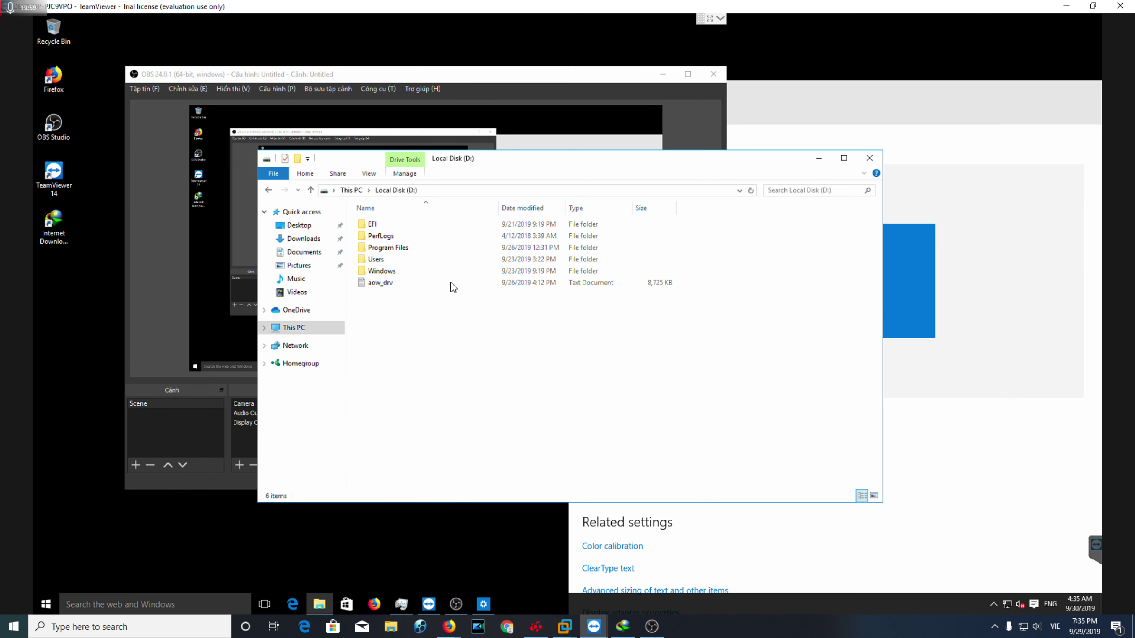
left_click(293, 327)
Examine the security permissions in the properties of Local Disk (D:), and close the File Explorer window.
right_click(542, 312)
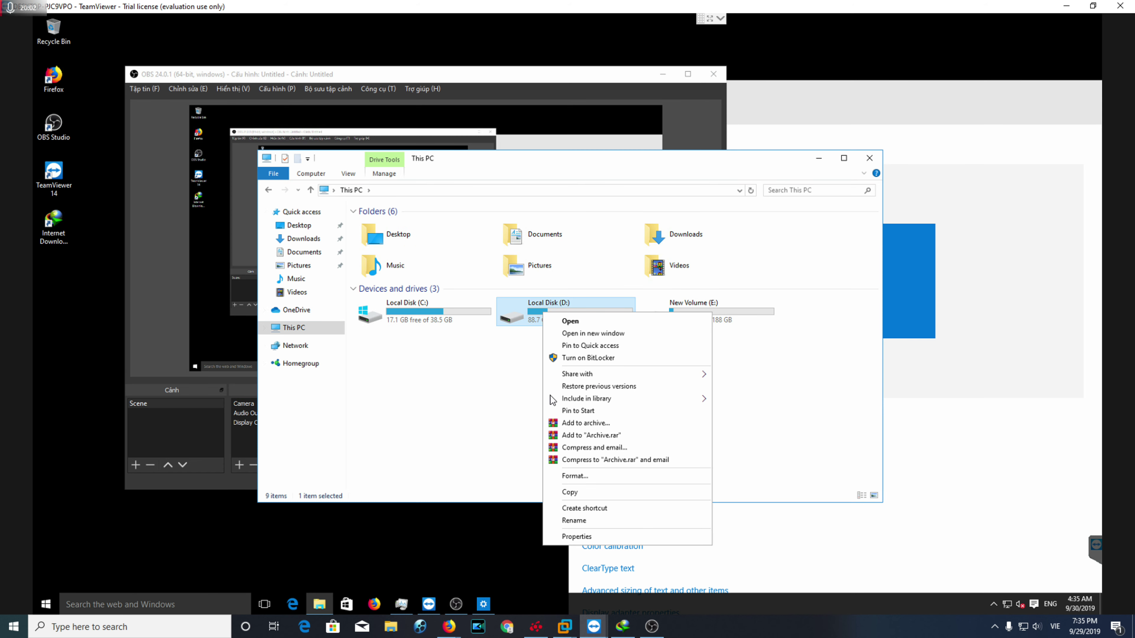
mouse_move(657, 376)
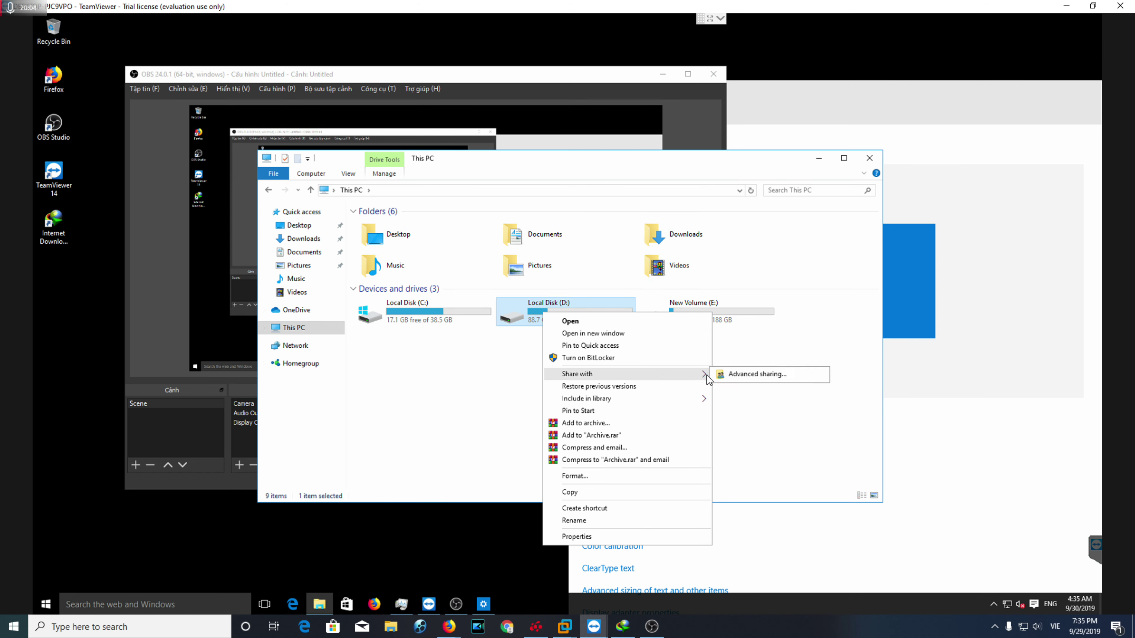
left_click(737, 374)
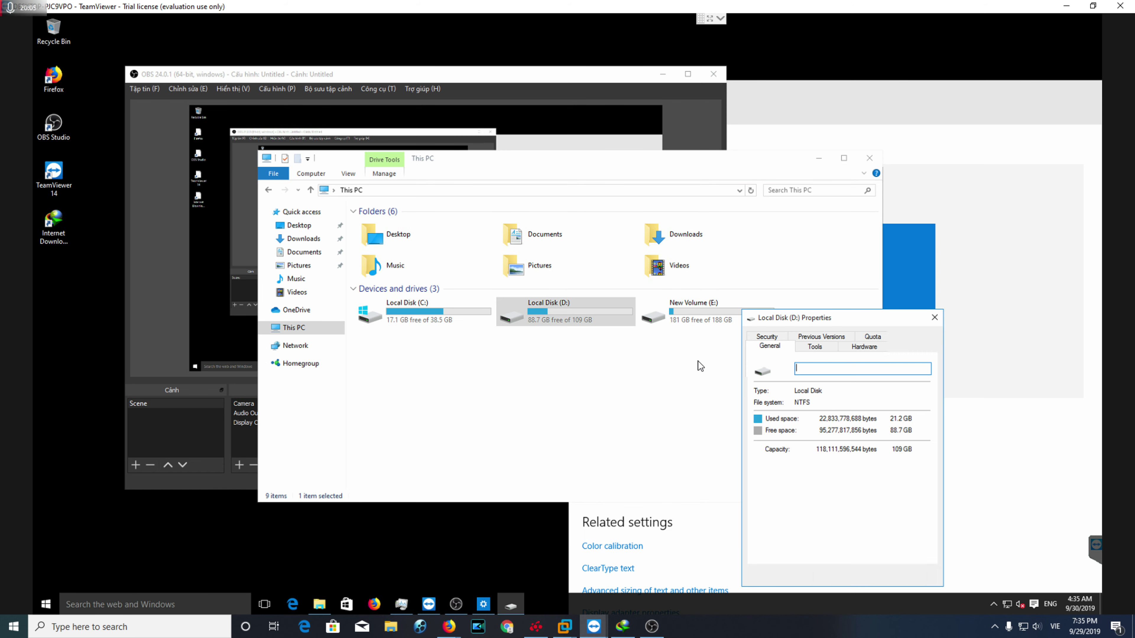
left_click(814, 347)
left_click_drag(823, 318, 679, 253)
left_click(623, 271)
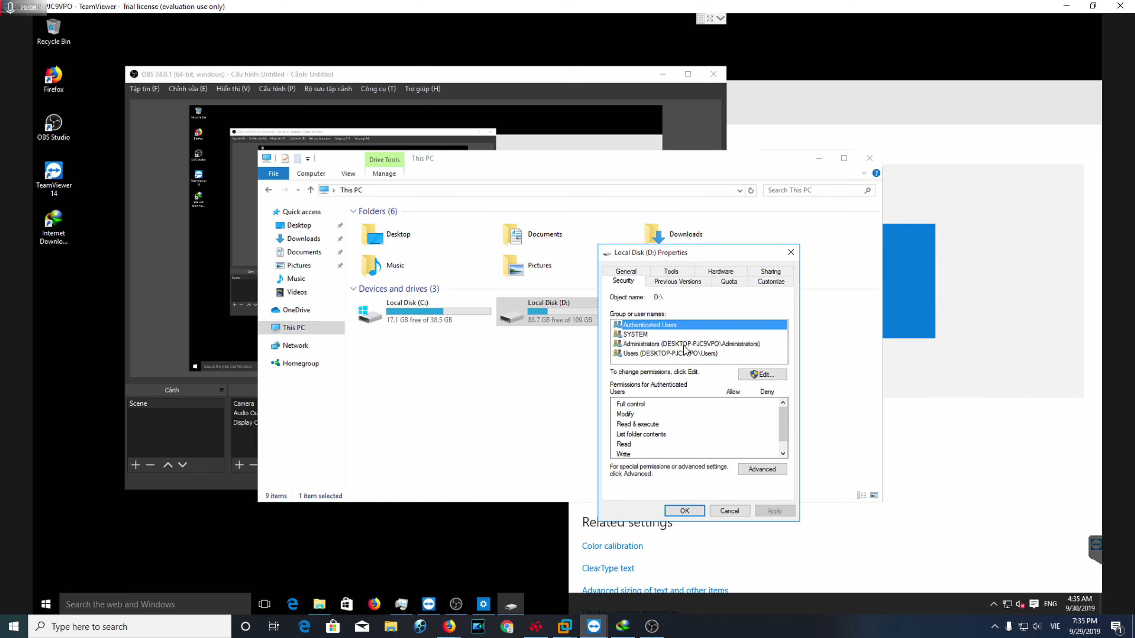
left_click(790, 253)
left_click(601, 353)
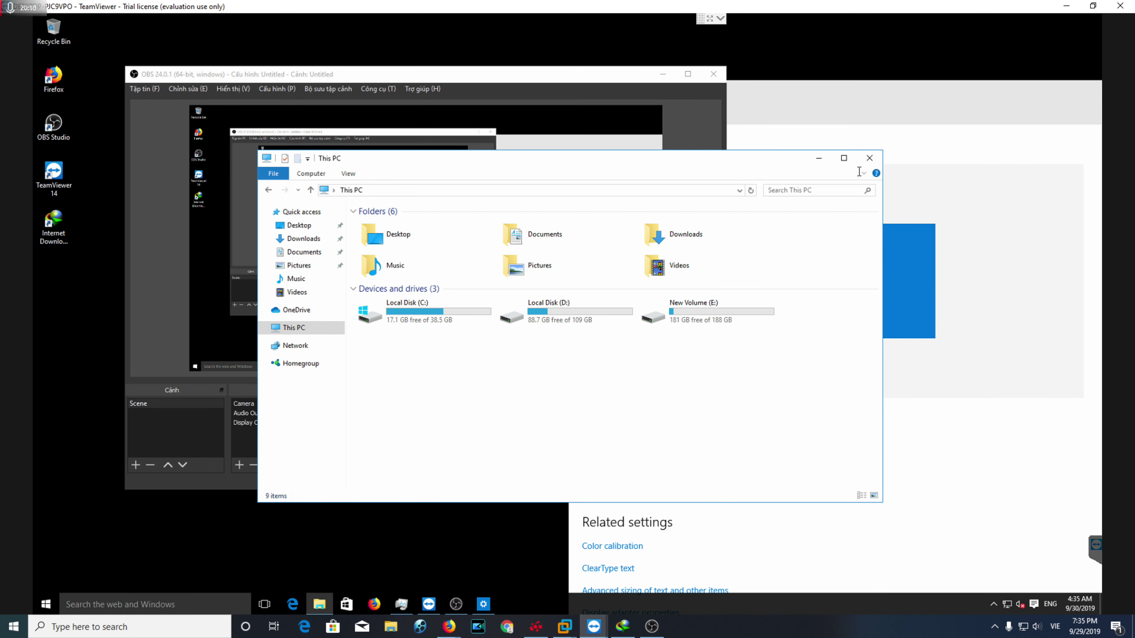
left_click(869, 158)
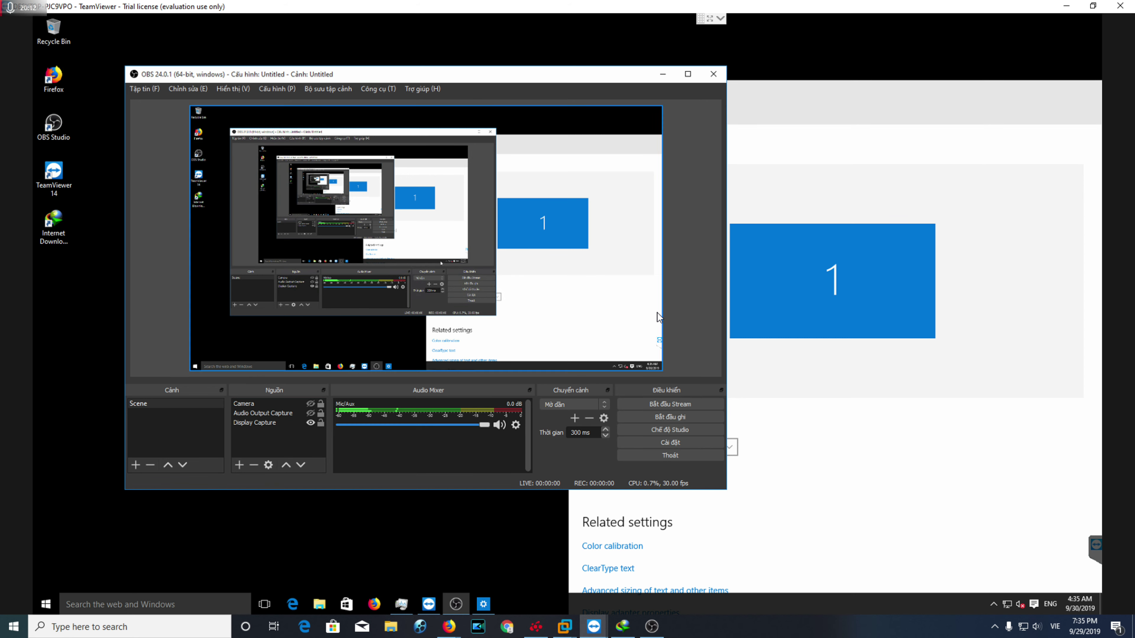
Start recording the captured display and reposition the main window.
left_click_drag(550, 76, 530, 77)
left_click(629, 417)
left_click_drag(477, 78, 522, 115)
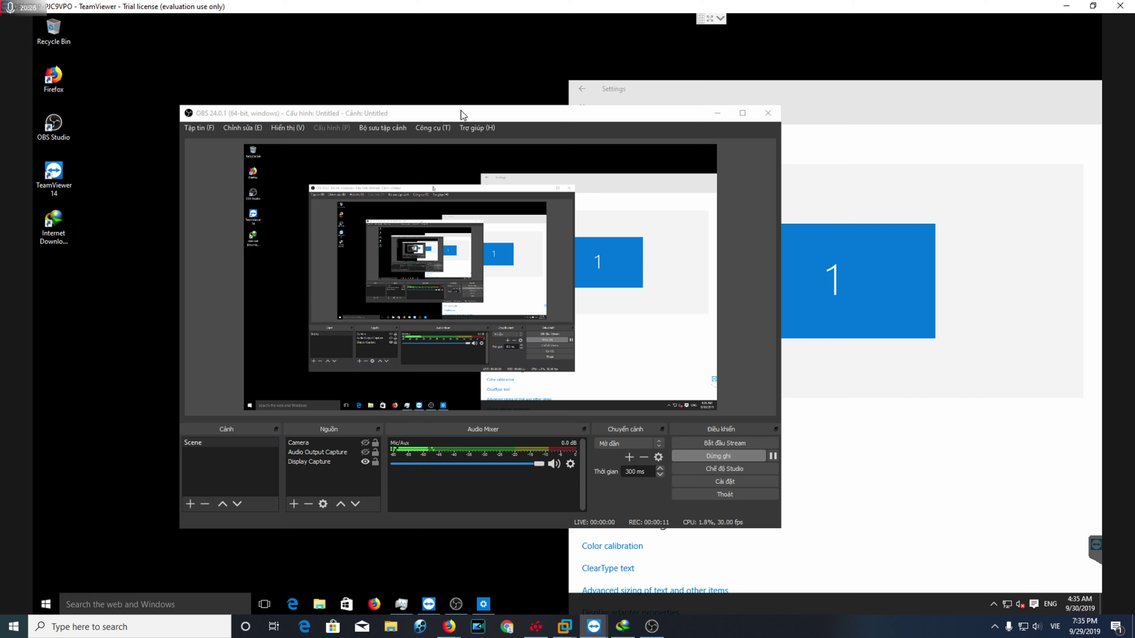
left_click_drag(461, 116, 434, 124)
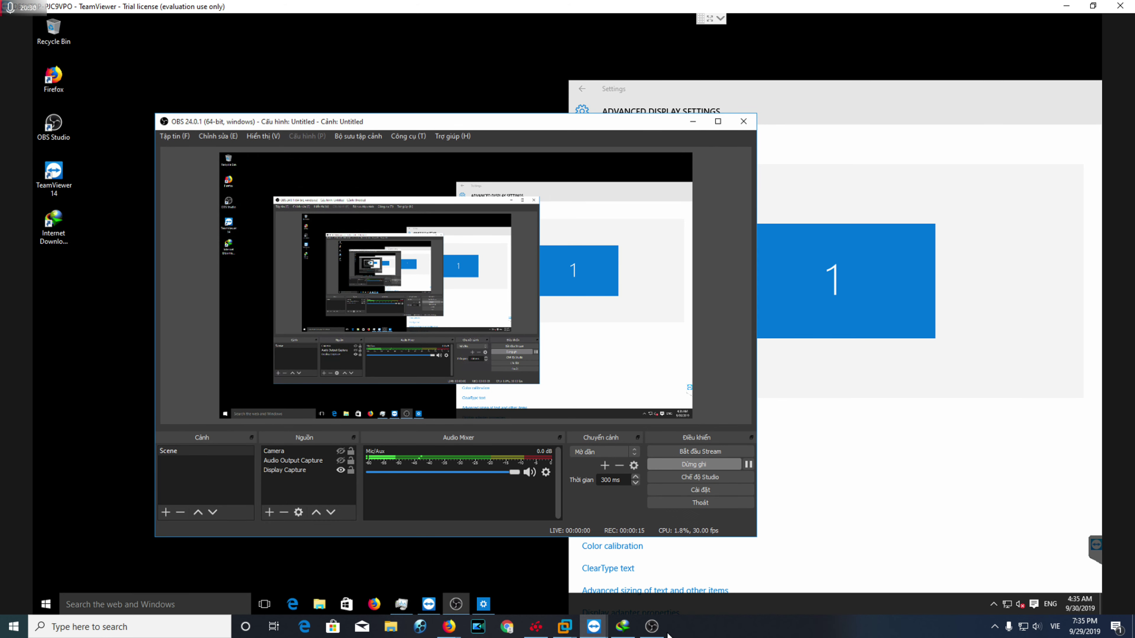
Switch to OBS 23.2.1 on the local computer and check its version in the About window.
left_click(651, 627)
mouse_move(631, 635)
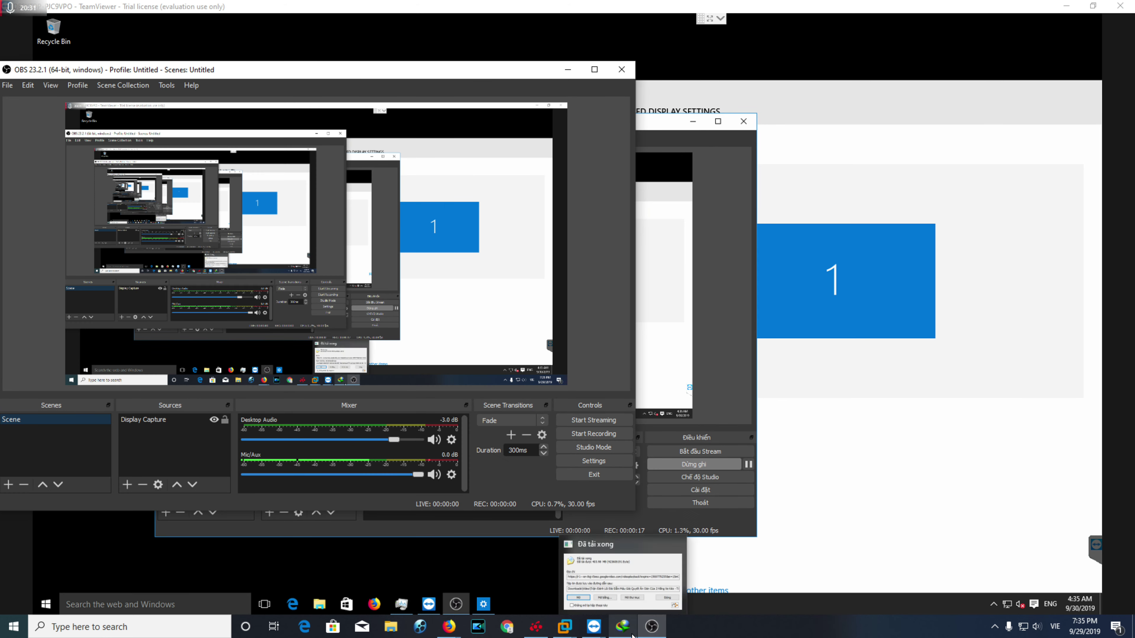
left_click_drag(462, 69, 492, 68)
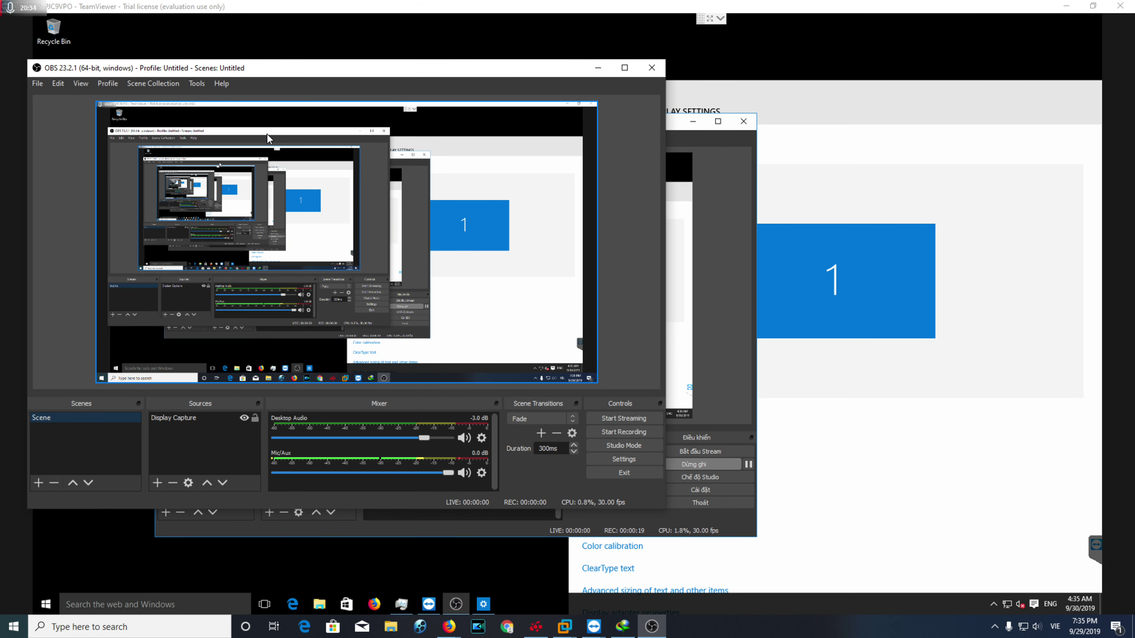
left_click(222, 84)
left_click(250, 183)
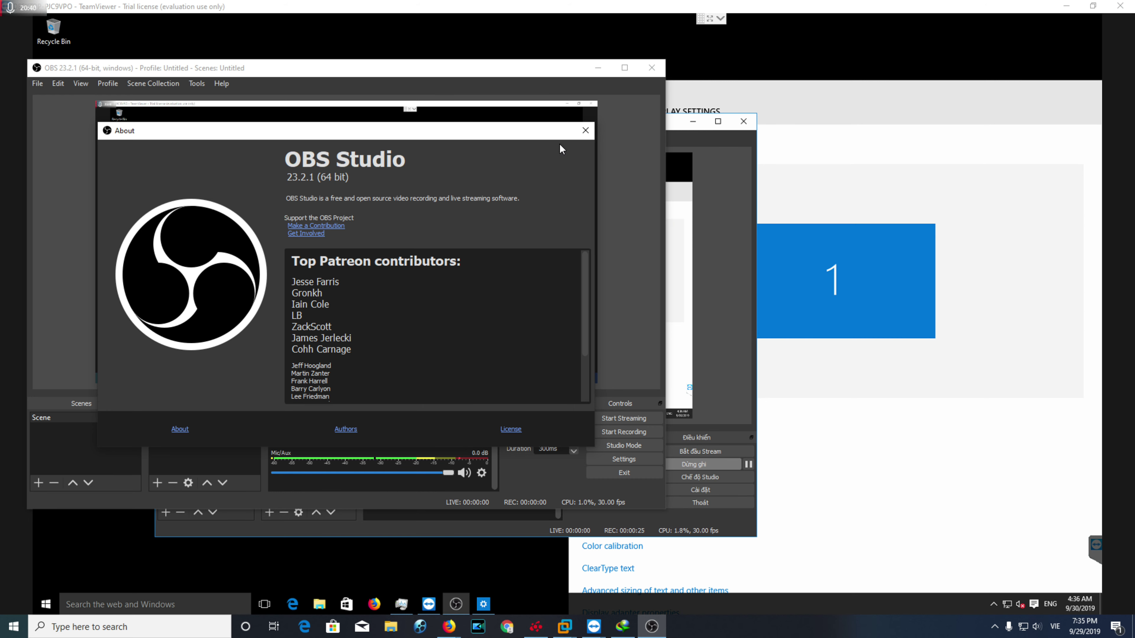
left_click(577, 134)
Make a short test recording in OBS 23.2.1, stop it and close that program.
left_click_drag(551, 70, 708, 77)
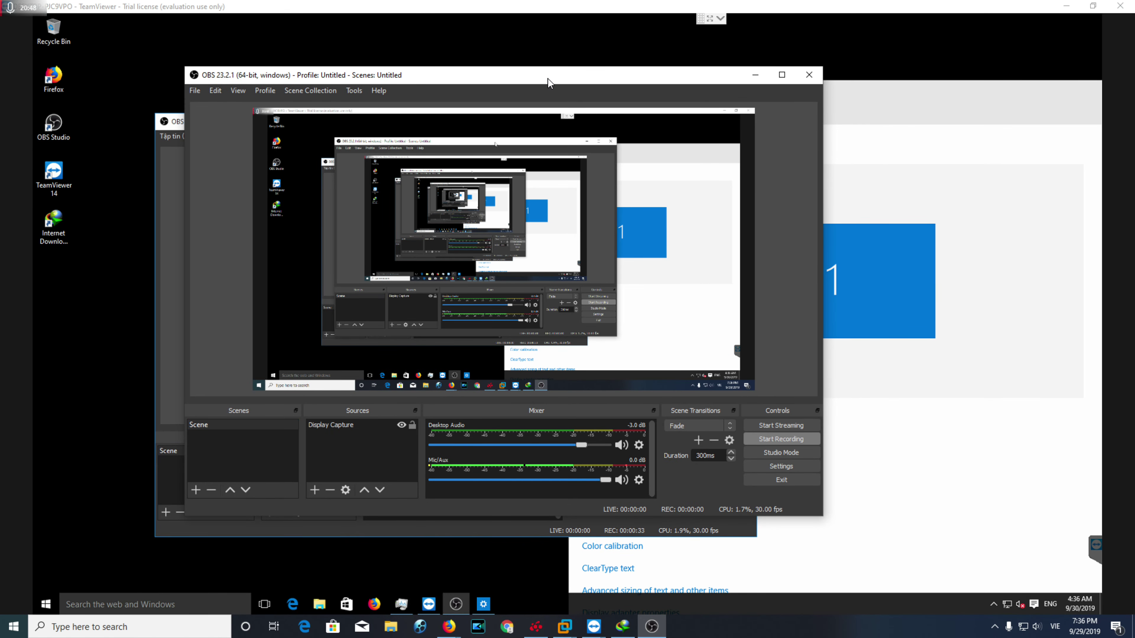
left_click_drag(534, 78, 499, 79)
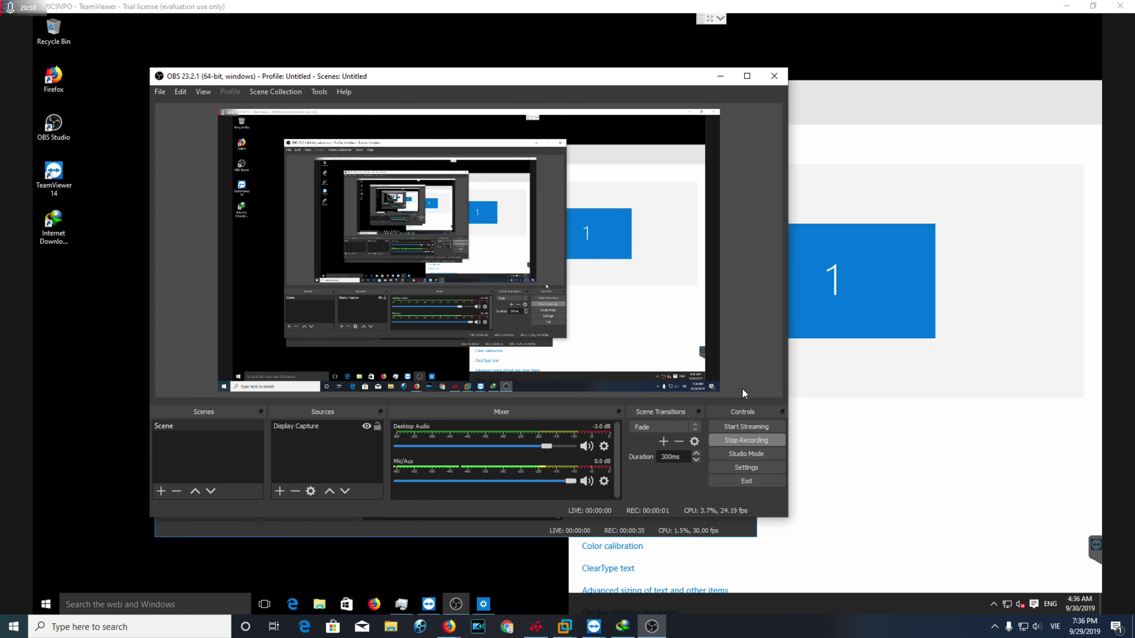
left_click(739, 441)
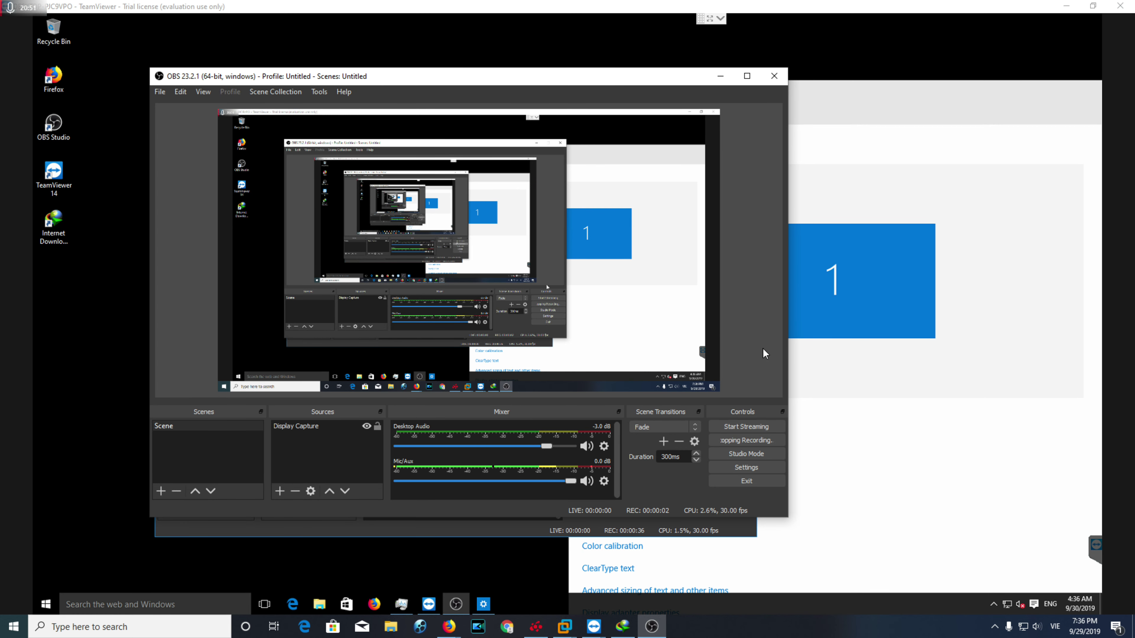
left_click(774, 76)
Pause the running recording in the remote OBS 24.0.1 and reposition its window.
left_click_drag(625, 120, 584, 117)
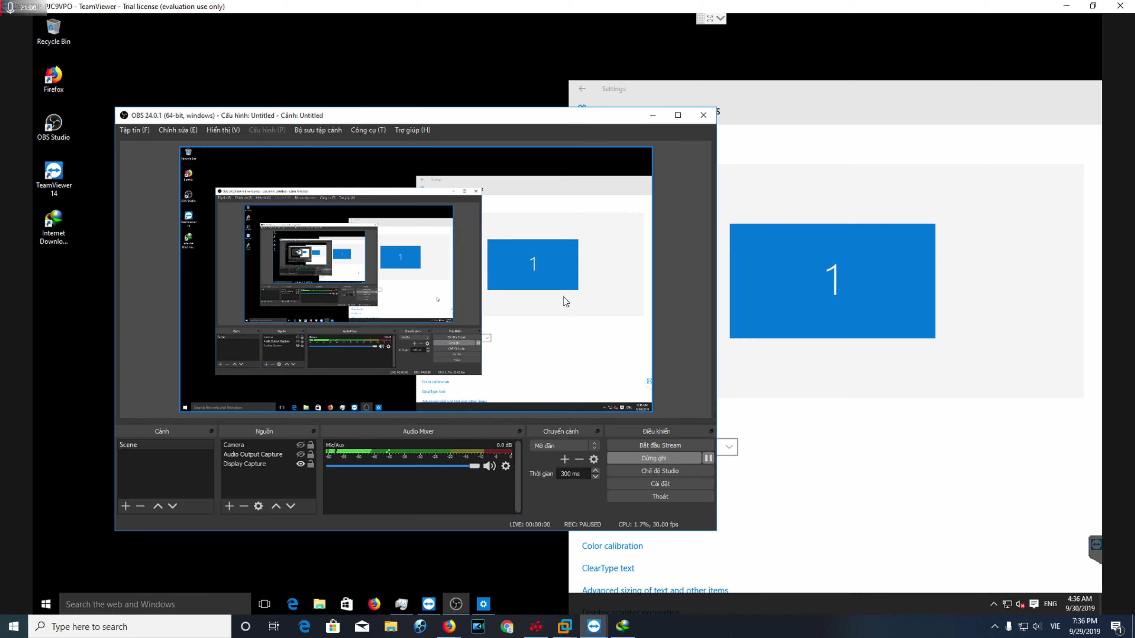
left_click_drag(471, 120, 440, 142)
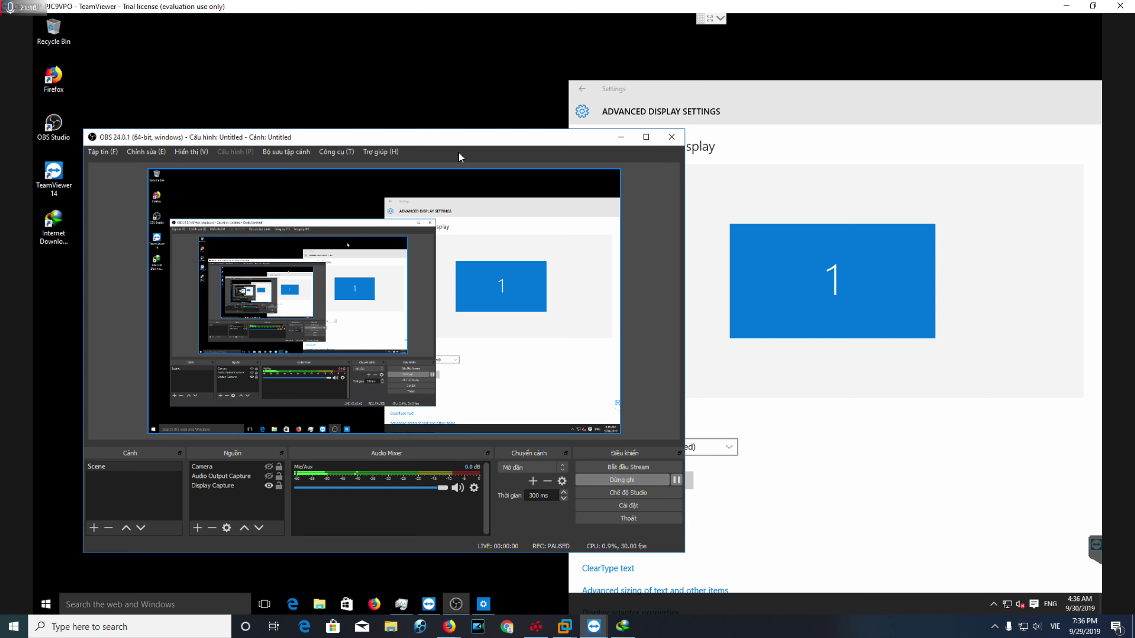
mouse_move(458, 141)
left_mouse_down()
mouse_move(474, 129)
mouse_move(436, 140)
left_mouse_up()
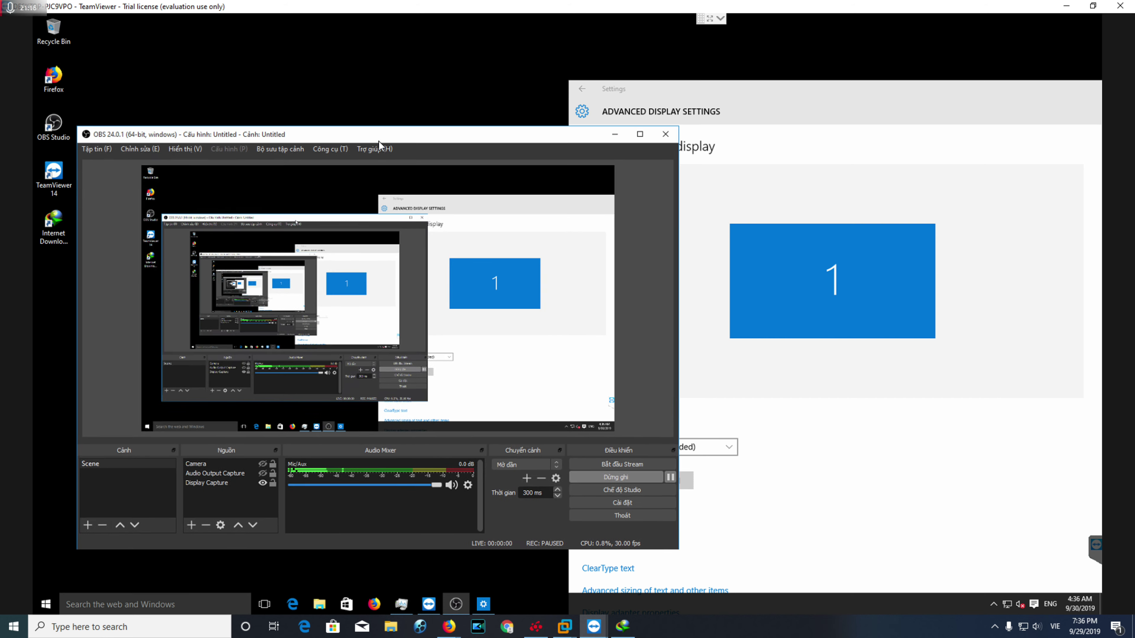
left_click_drag(379, 141, 372, 146)
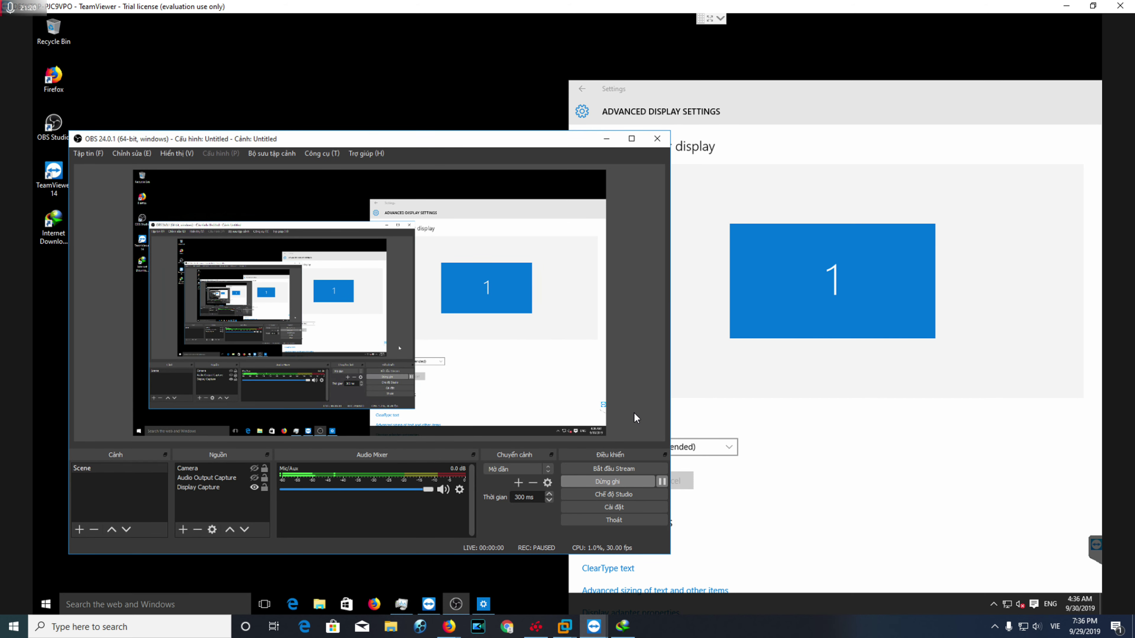
left_click_drag(352, 139, 337, 147)
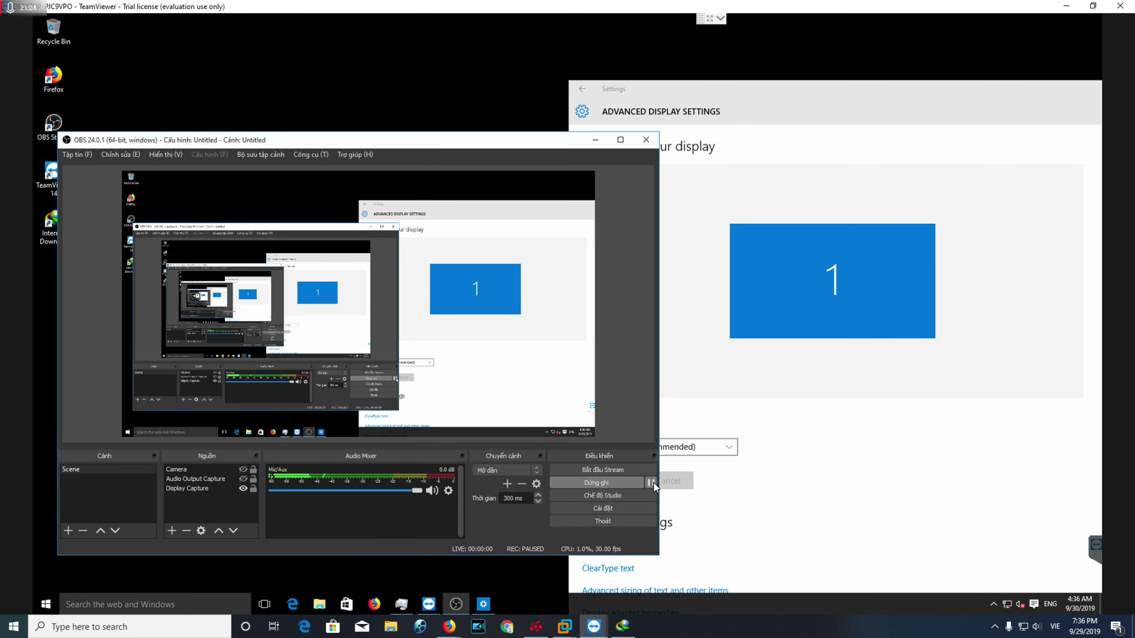
Resume the paused recording and move the OBS window slightly higher on the desktop.
left_click(651, 483)
left_click(650, 483)
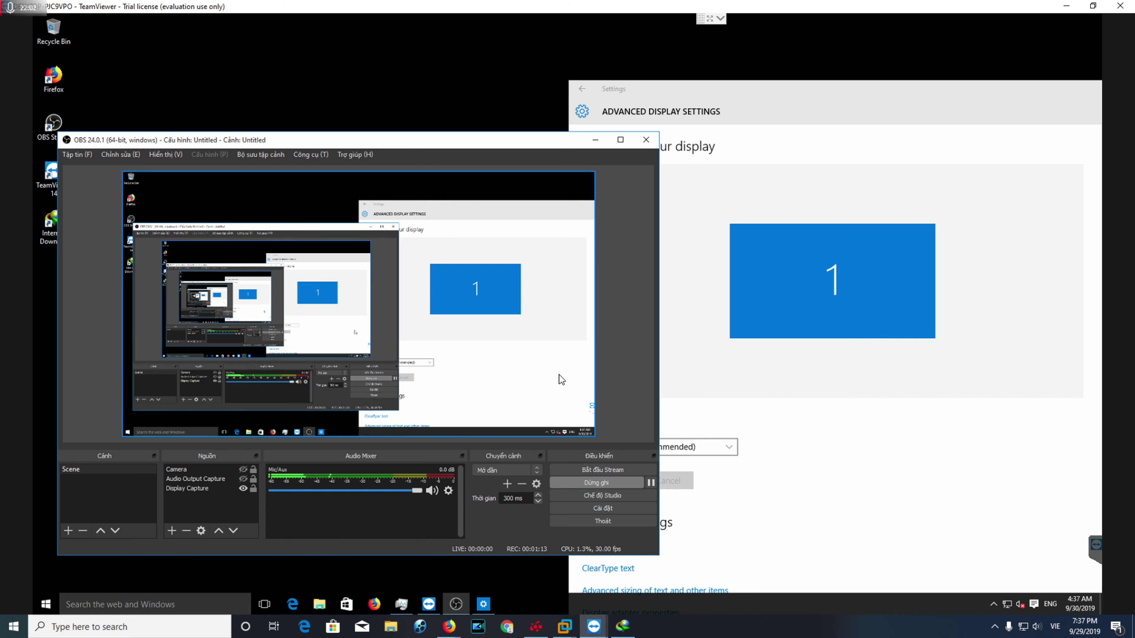
left_click_drag(446, 140, 445, 117)
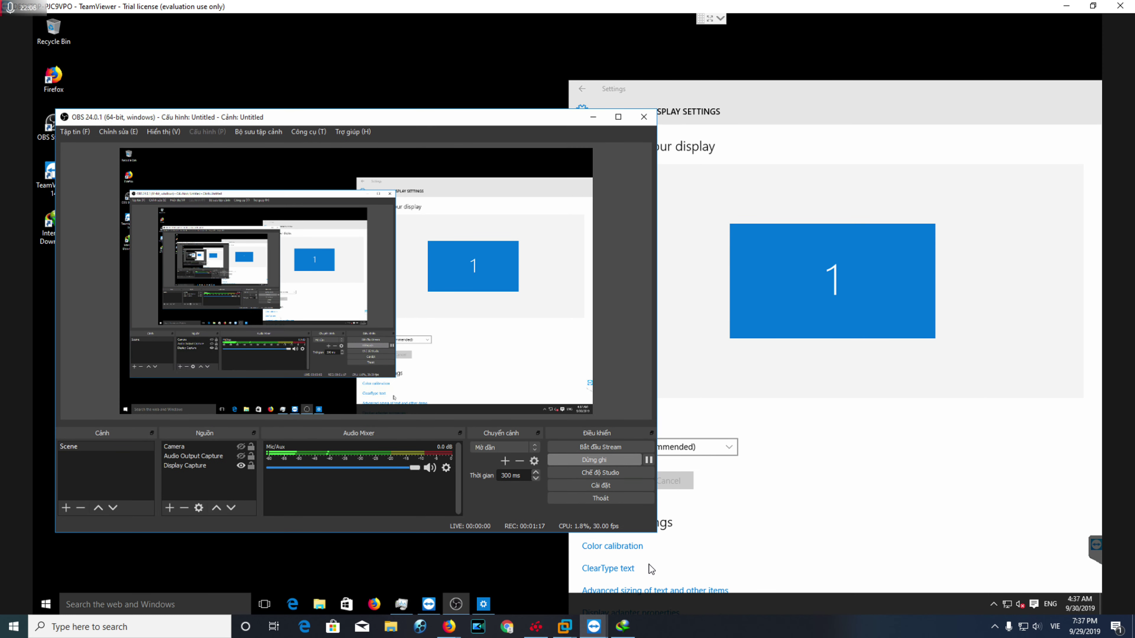
Pause and resume the recording twice, and shift the OBS window across the desktop.
left_click(648, 459)
left_click(647, 460)
left_click(648, 460)
left_click(648, 461)
left_click_drag(469, 123, 527, 125)
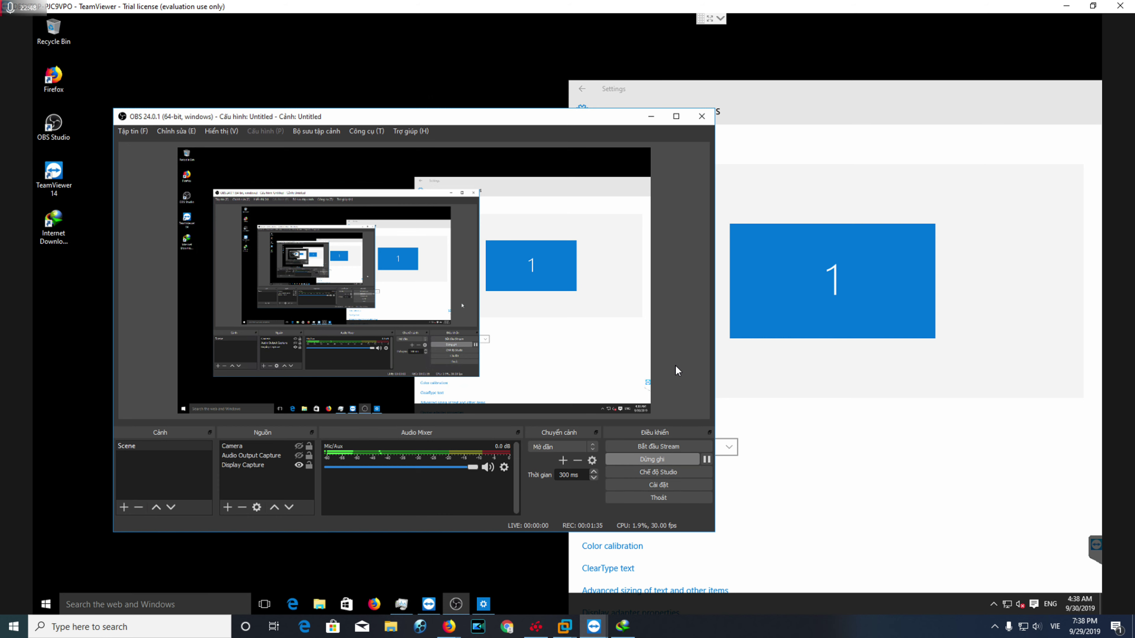
Shift the remote OBS 24.0.1 window across the desktop, and pause, resume and pause the recording again.
left_click_drag(541, 122, 509, 129)
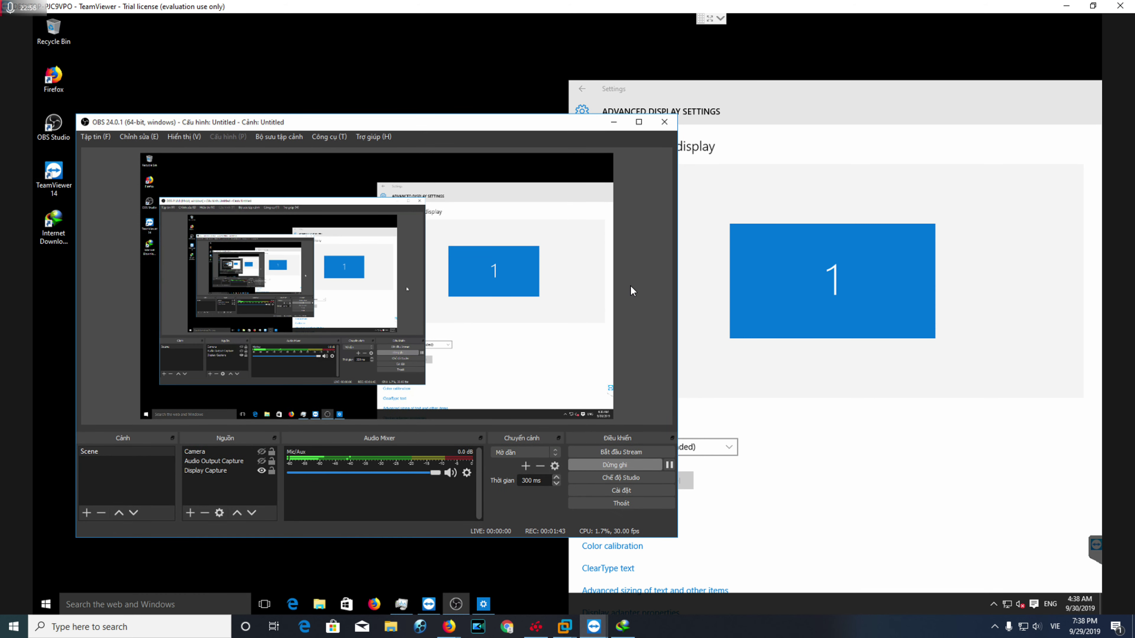
mouse_move(490, 132)
left_mouse_down()
mouse_move(519, 130)
mouse_move(503, 136)
left_mouse_up()
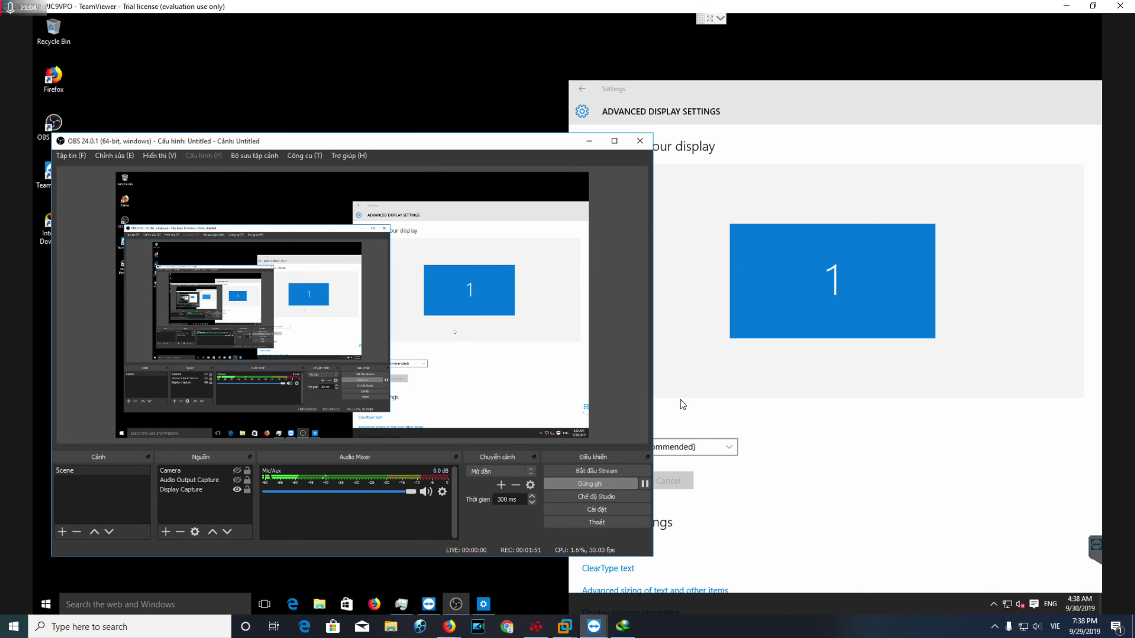
left_click(649, 488)
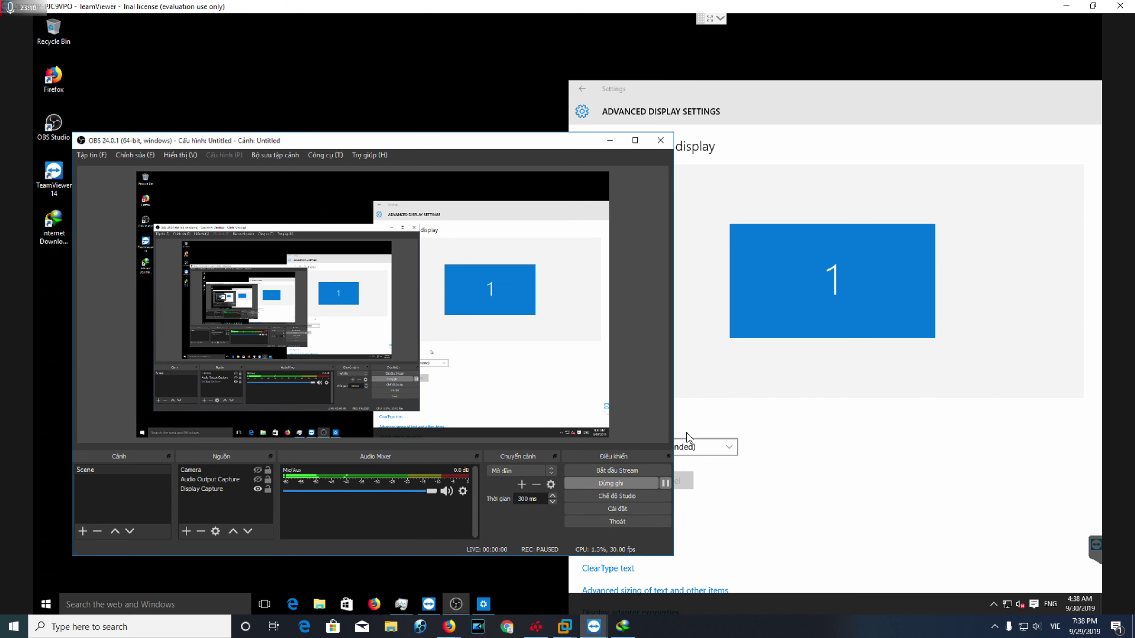
left_click(665, 483)
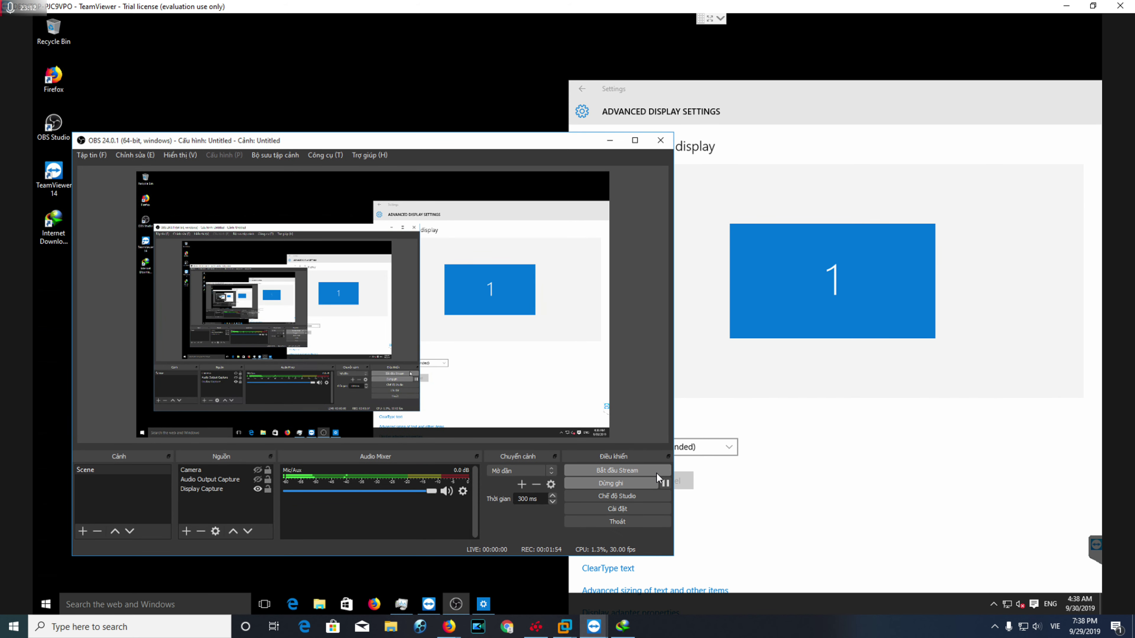
left_click(664, 483)
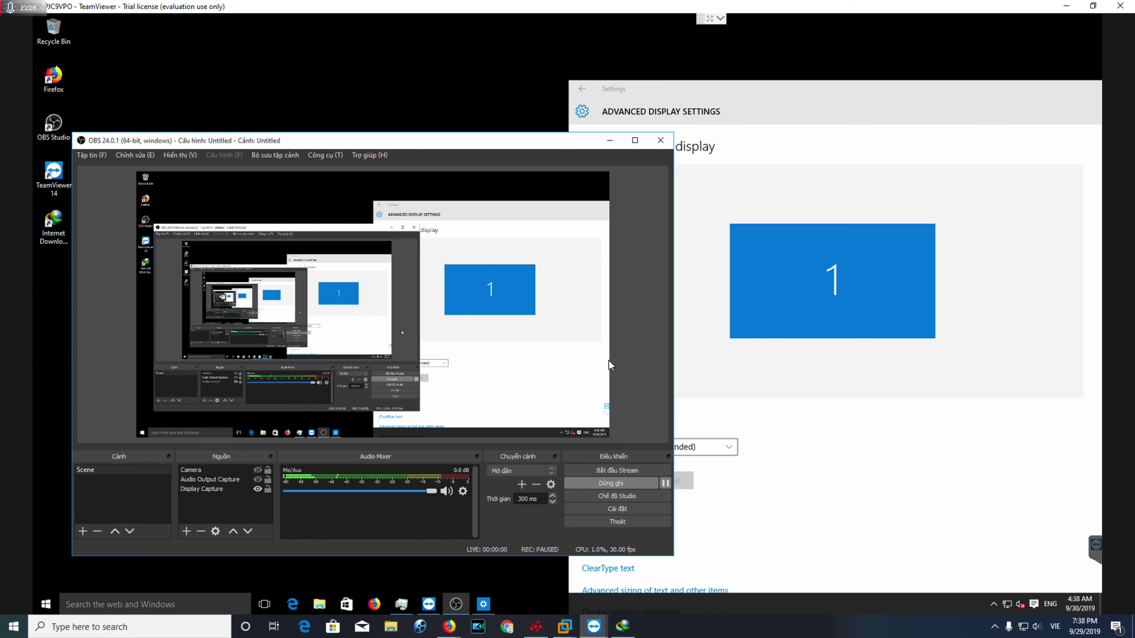
Move the OBS window around the remote desktop while the recording is paused.
left_click_drag(426, 147, 465, 144)
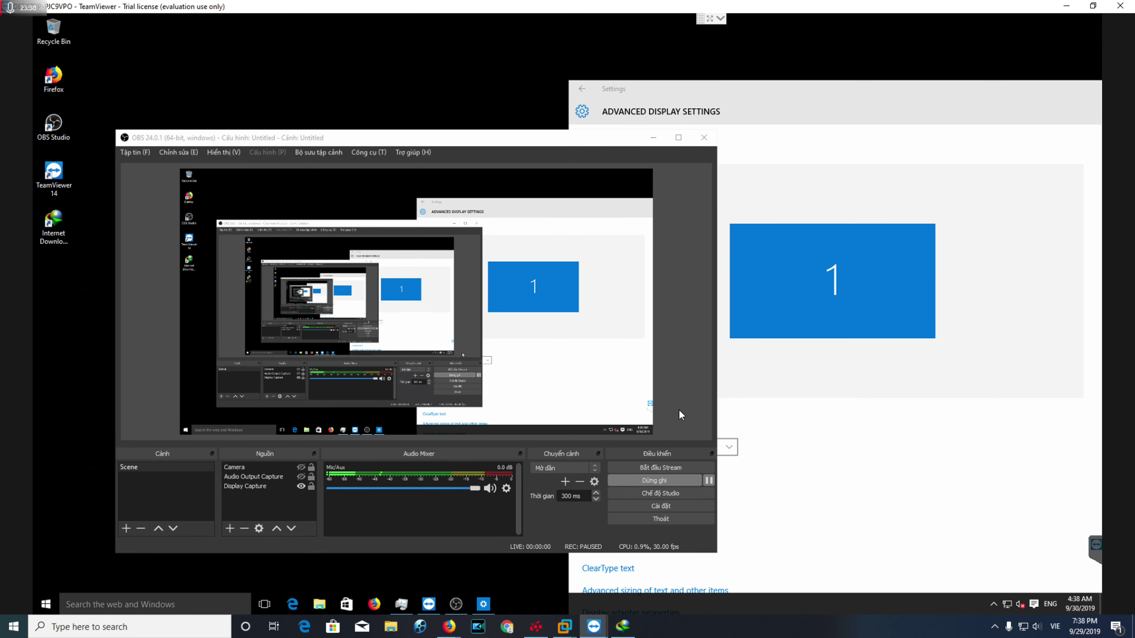
left_click_drag(547, 138, 489, 151)
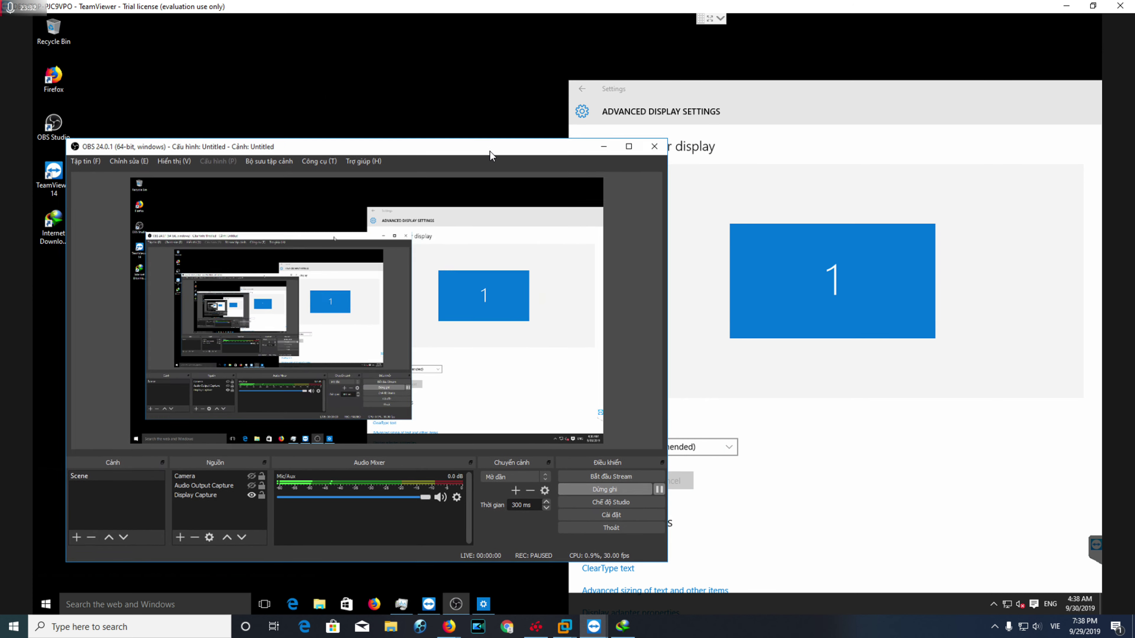
left_click(625, 391)
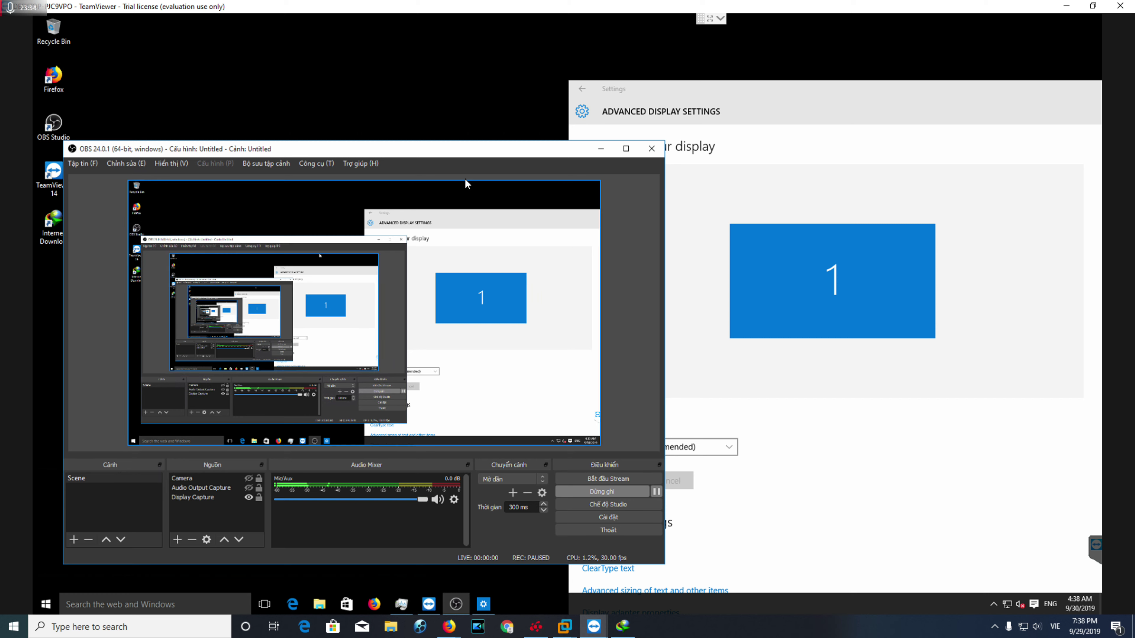
mouse_move(440, 149)
left_mouse_down()
mouse_move(447, 161)
mouse_move(414, 162)
left_mouse_up()
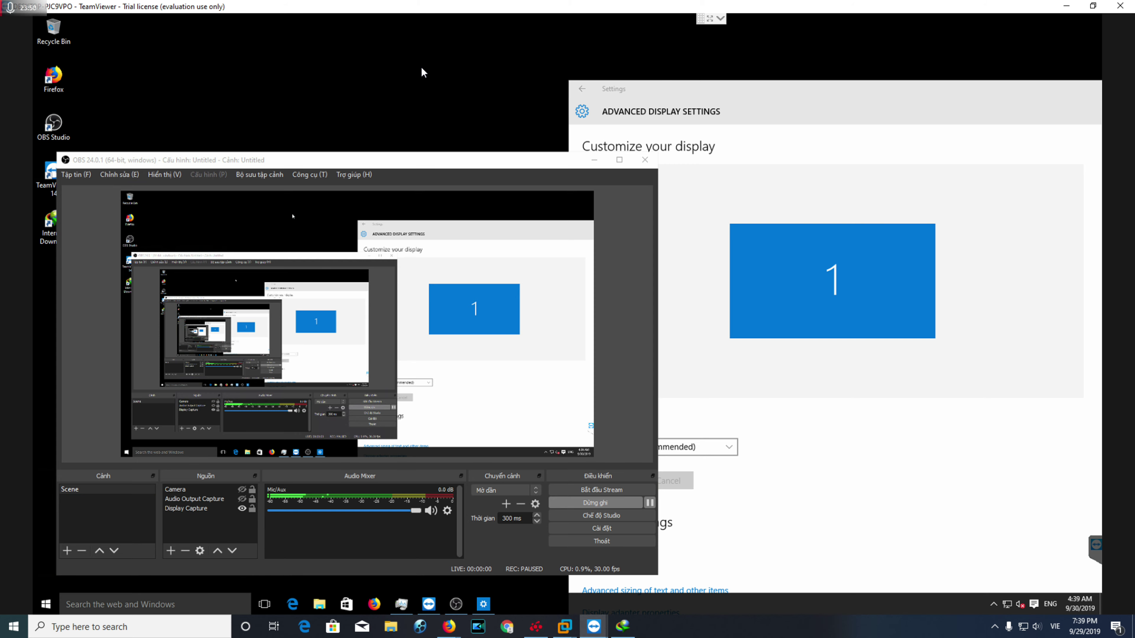
left_click(421, 163)
left_click_drag(422, 162, 496, 128)
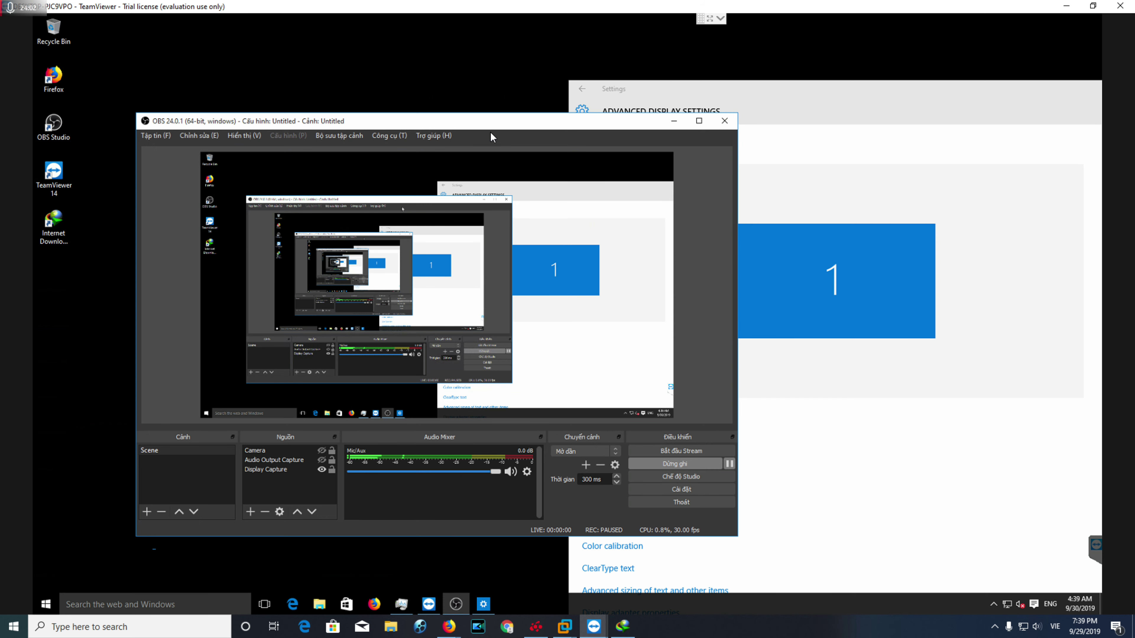
left_click_drag(488, 124, 461, 135)
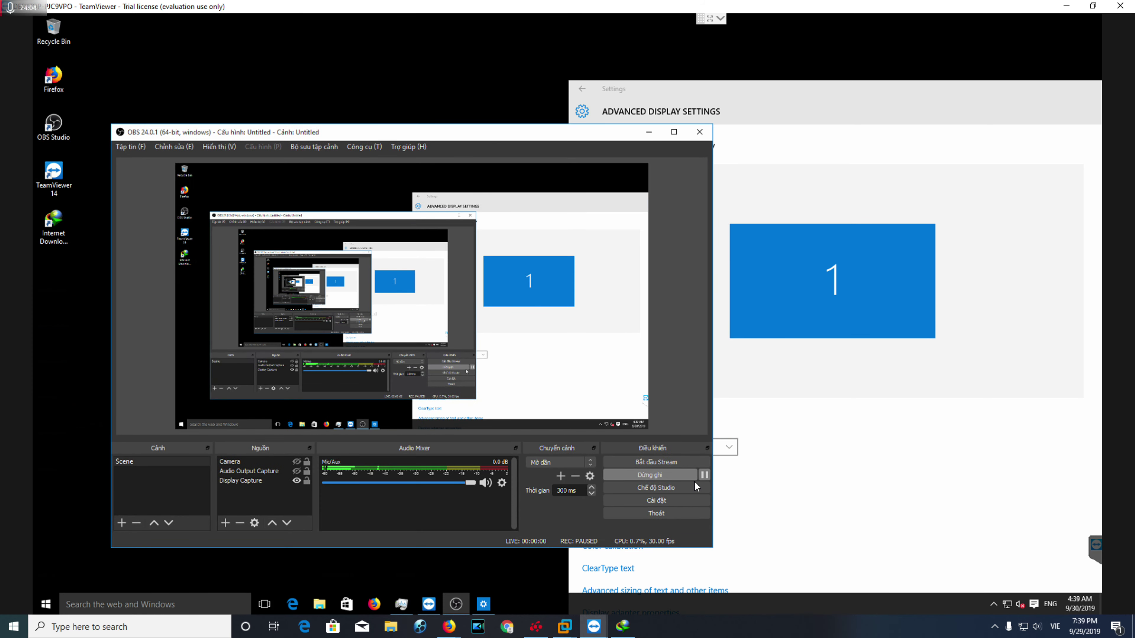
Stop the paused recording, and make a short new recording that is paused before being stopped.
left_click(672, 475)
left_click_drag(420, 129, 461, 112)
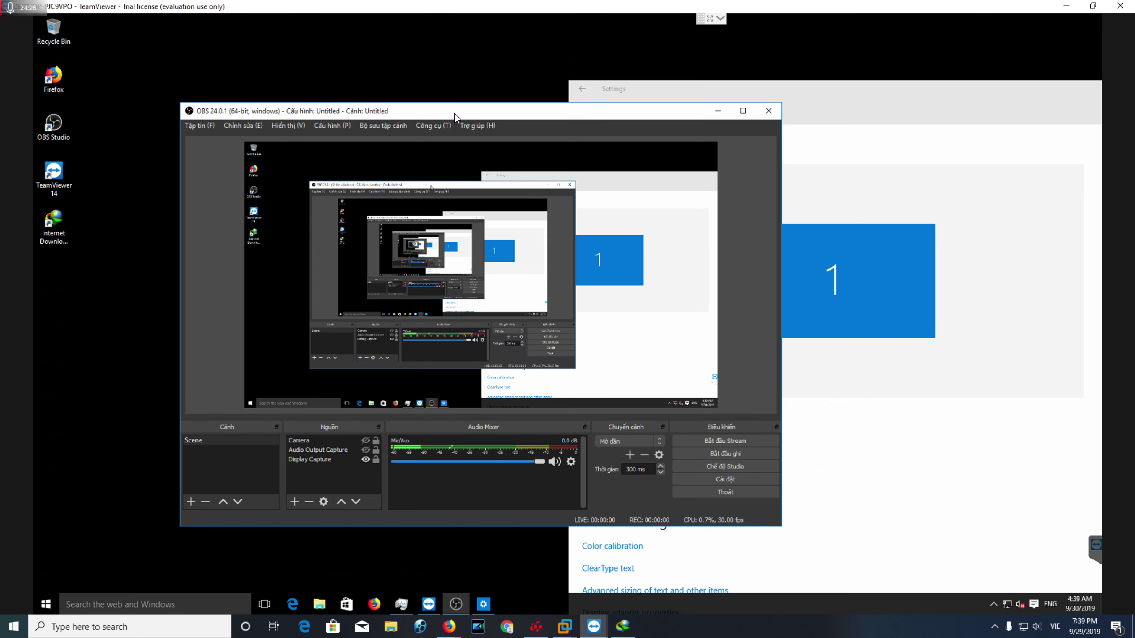
left_click_drag(453, 113, 410, 117)
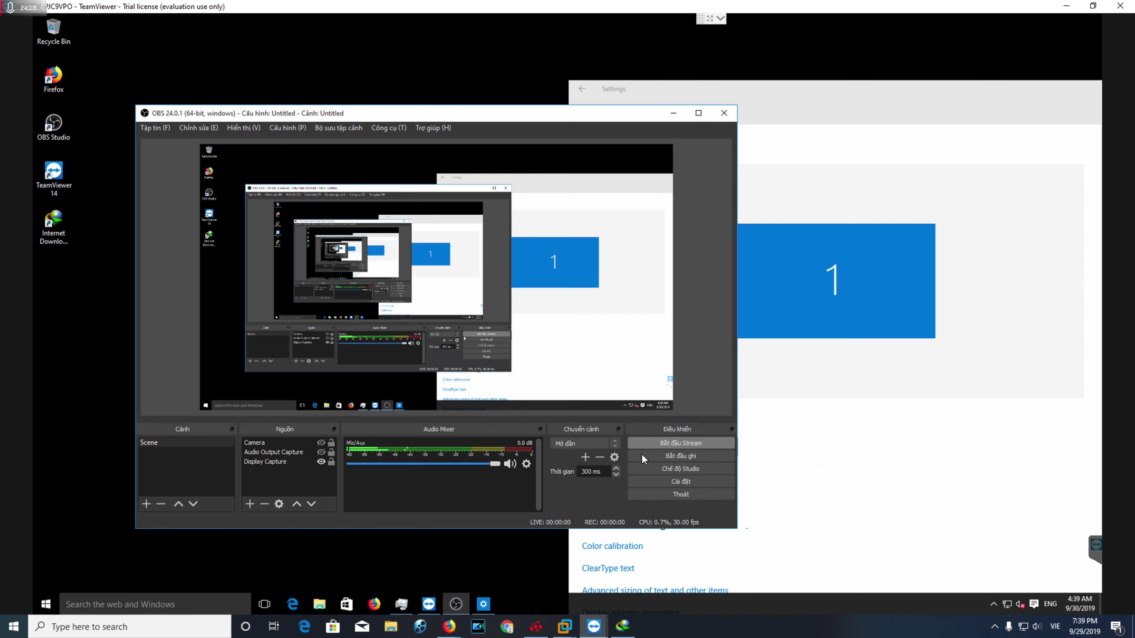
left_click(679, 457)
left_click(728, 457)
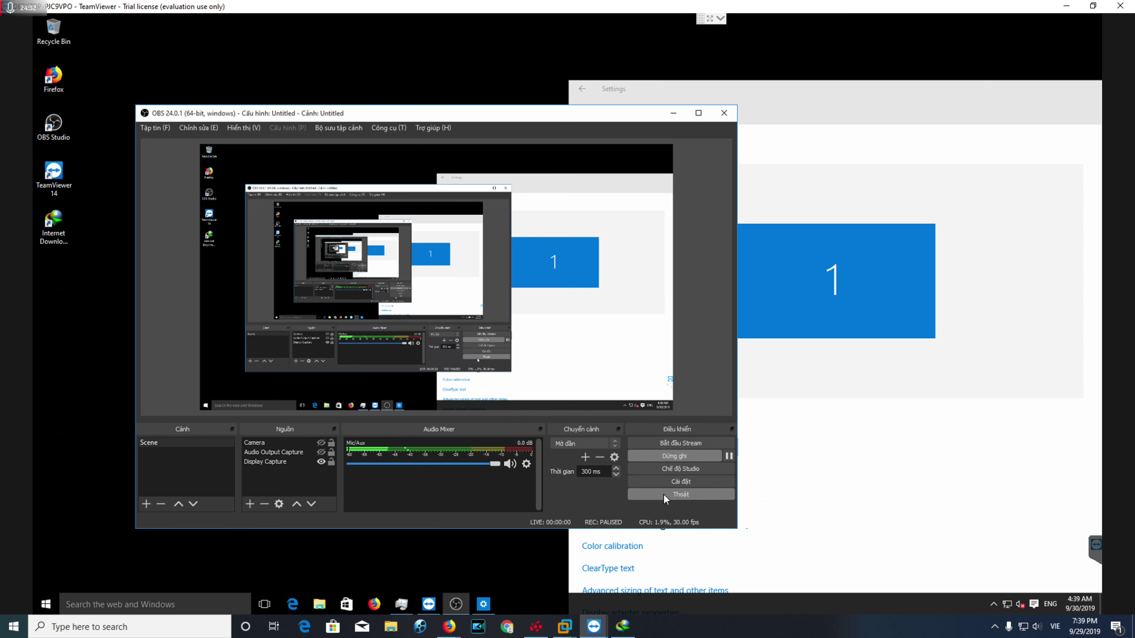
left_click(673, 456)
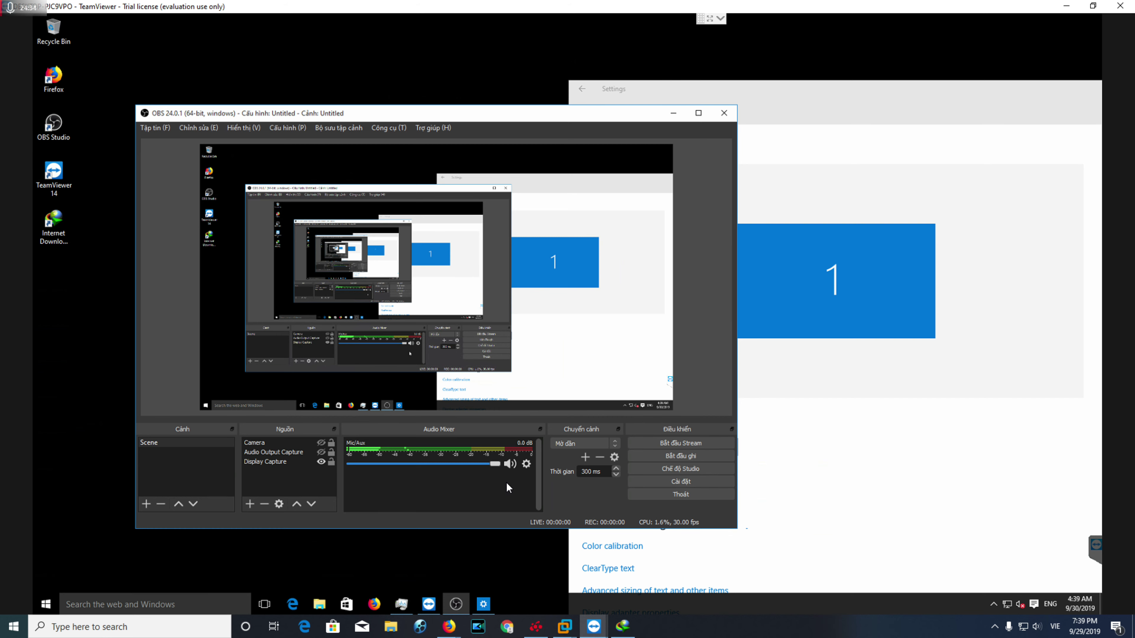
Close OBS 24.0.1 and the advanced display settings window on the remote computer.
mouse_move(420, 113)
left_mouse_down()
mouse_move(470, 99)
mouse_move(419, 102)
left_mouse_up()
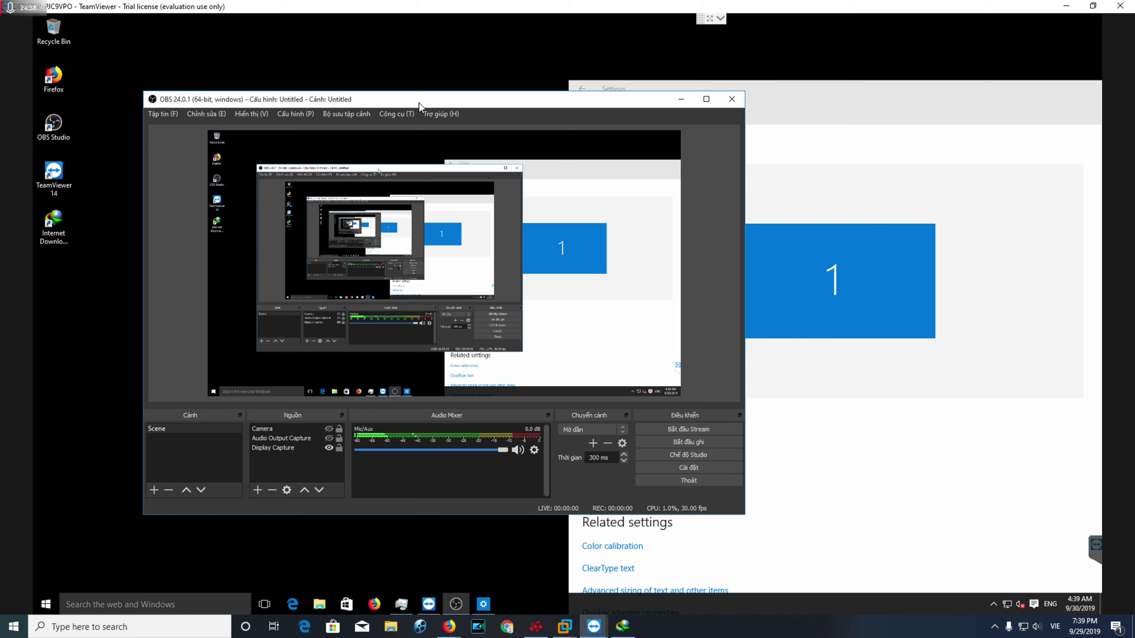
left_click(732, 99)
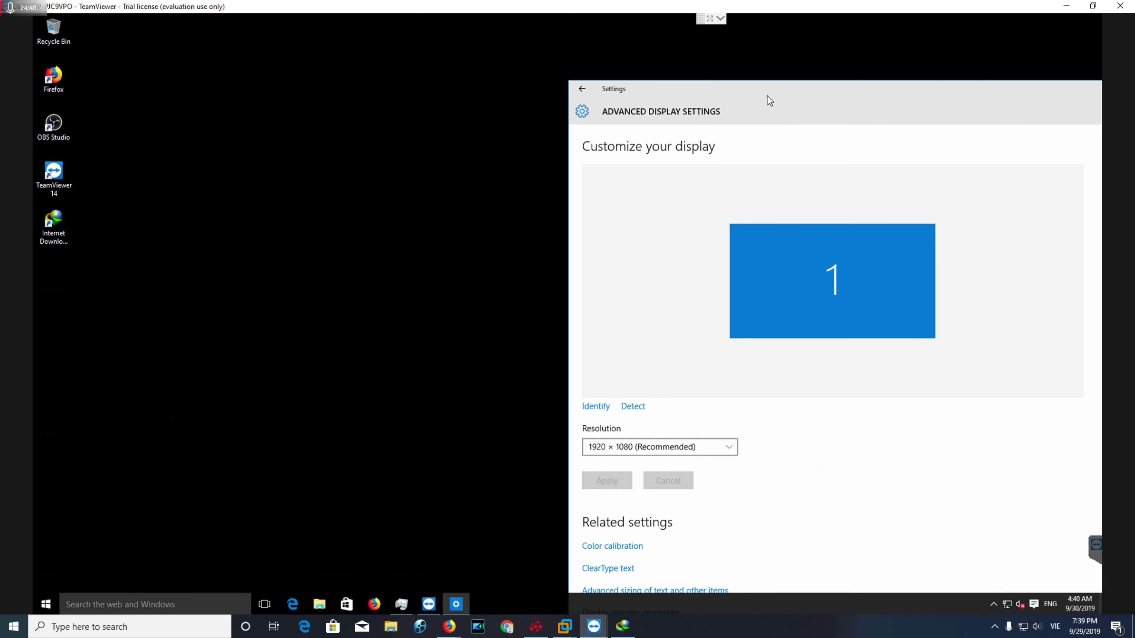
left_click_drag(769, 101, 499, 107)
left_click(866, 99)
Move the TeamViewer window aside to expose the local desktop, and briefly open and close the local OBS 23.2.1.
left_click_drag(352, 6, 961, 308)
left_click(309, 245)
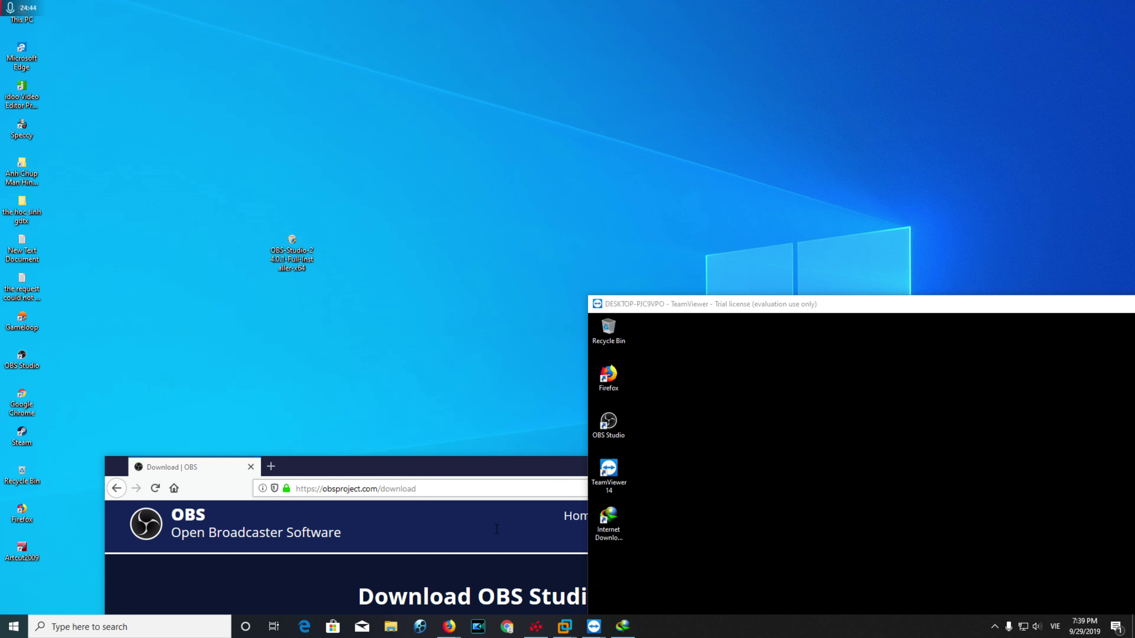
double_click(22, 361)
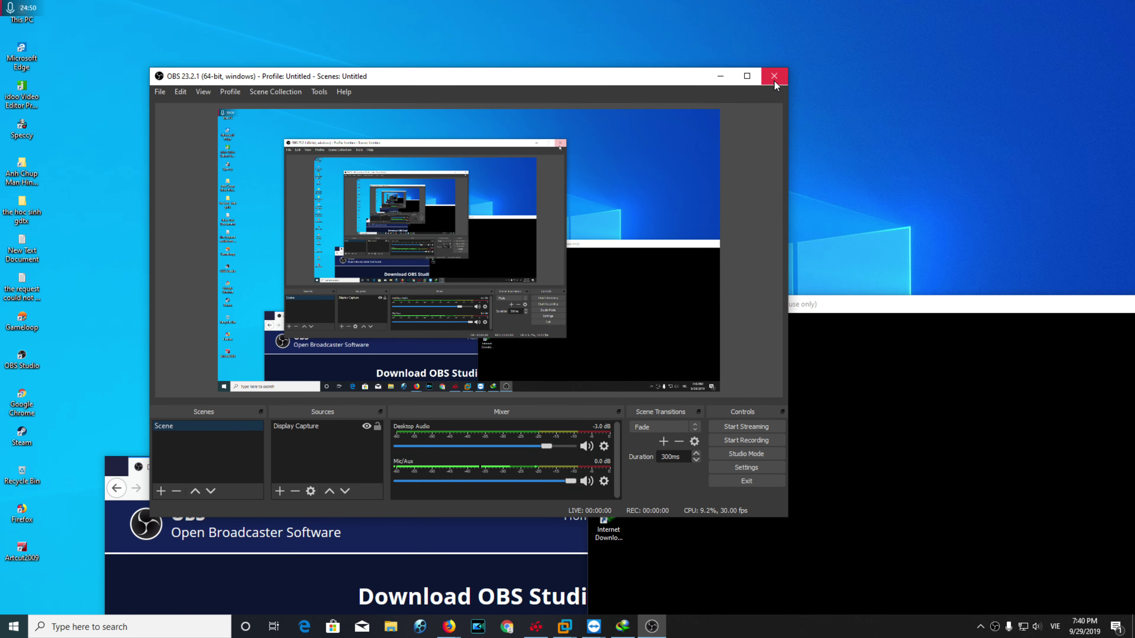
left_click(774, 76)
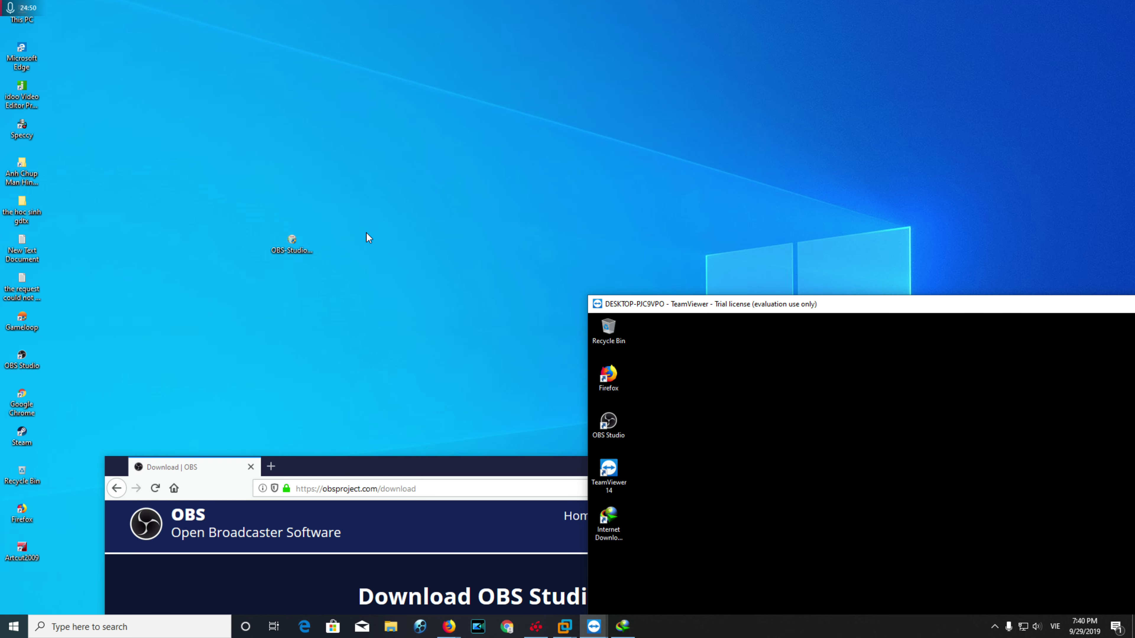
Install OBS Studio 24.0.1 locally from the desktop installer, accepting the license and default options, and launch it.
double_click(302, 251)
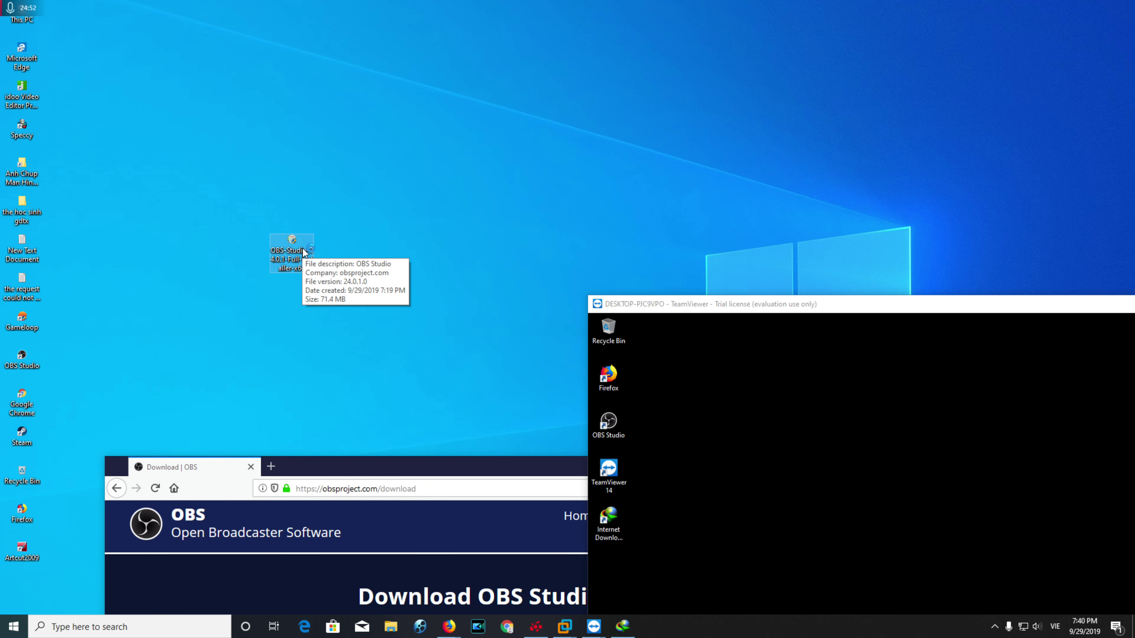
left_click(631, 408)
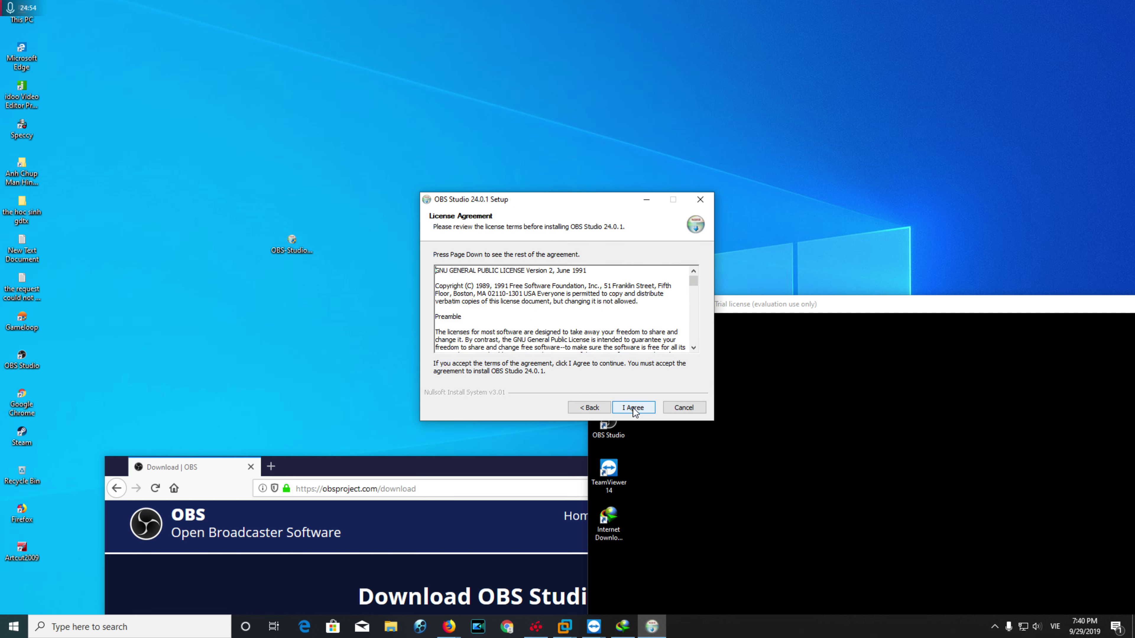
left_click(632, 408)
left_click(633, 408)
left_click(633, 408)
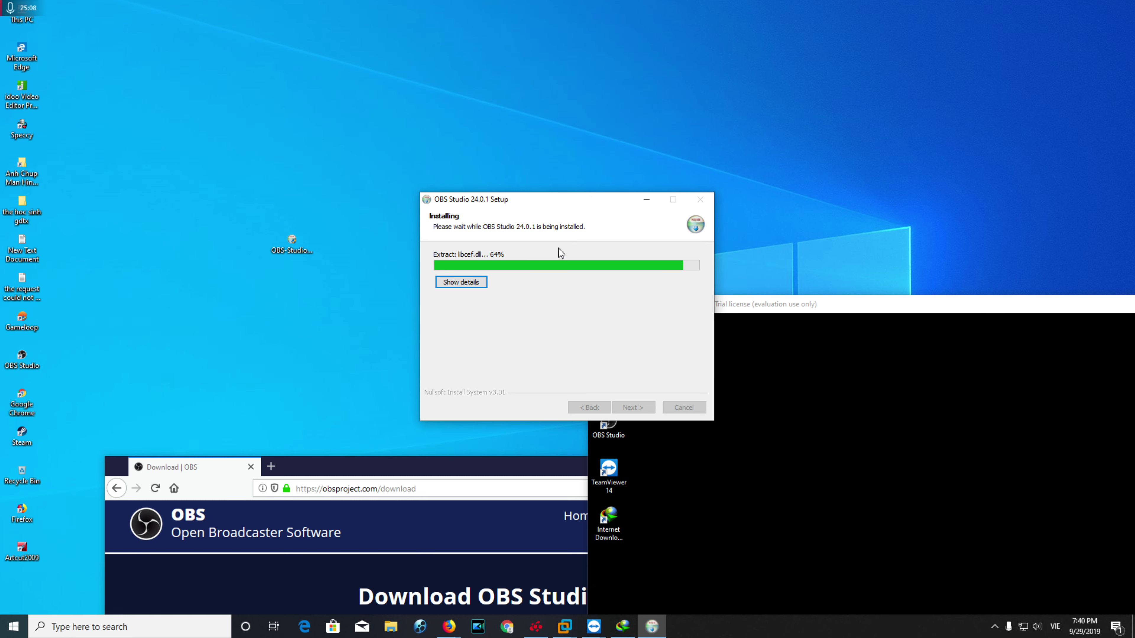
left_click_drag(588, 200, 935, 42)
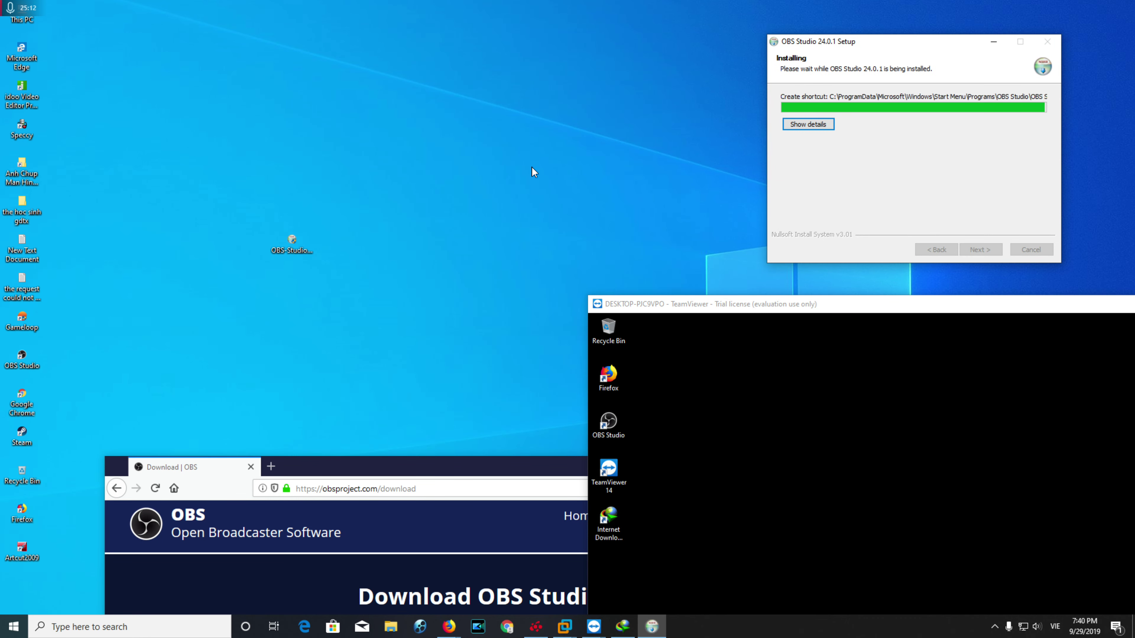
left_click(976, 249)
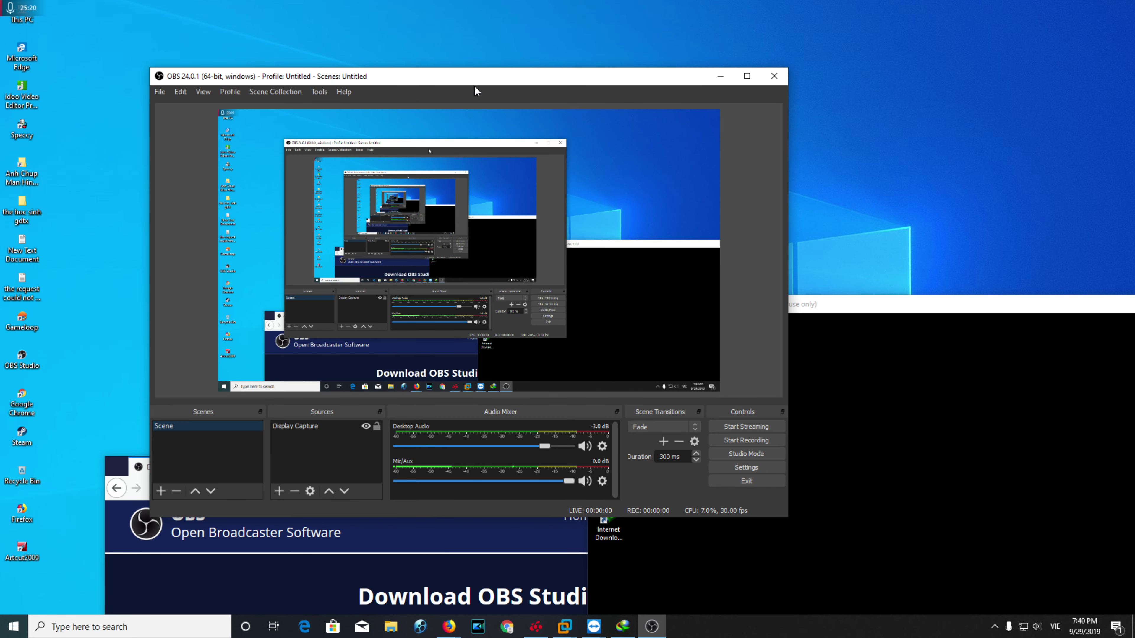
Reposition the local OBS window, start a recording and set the Mic/Aux device to Microphone (4- Sinco-Audio).
left_click_drag(475, 77, 504, 97)
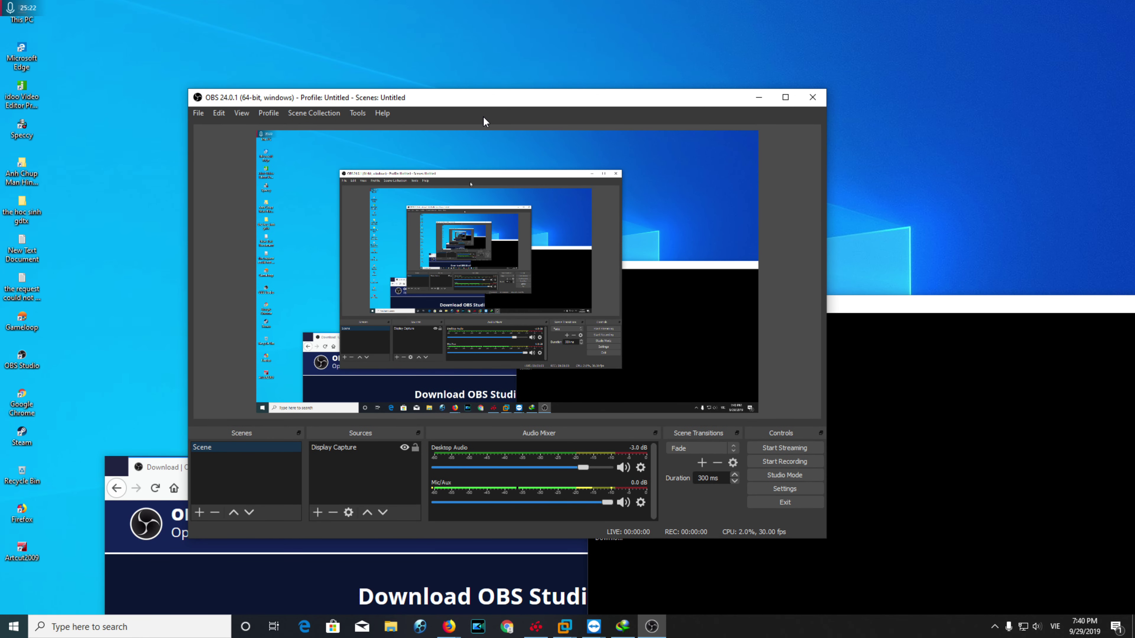
left_click_drag(499, 104, 514, 98)
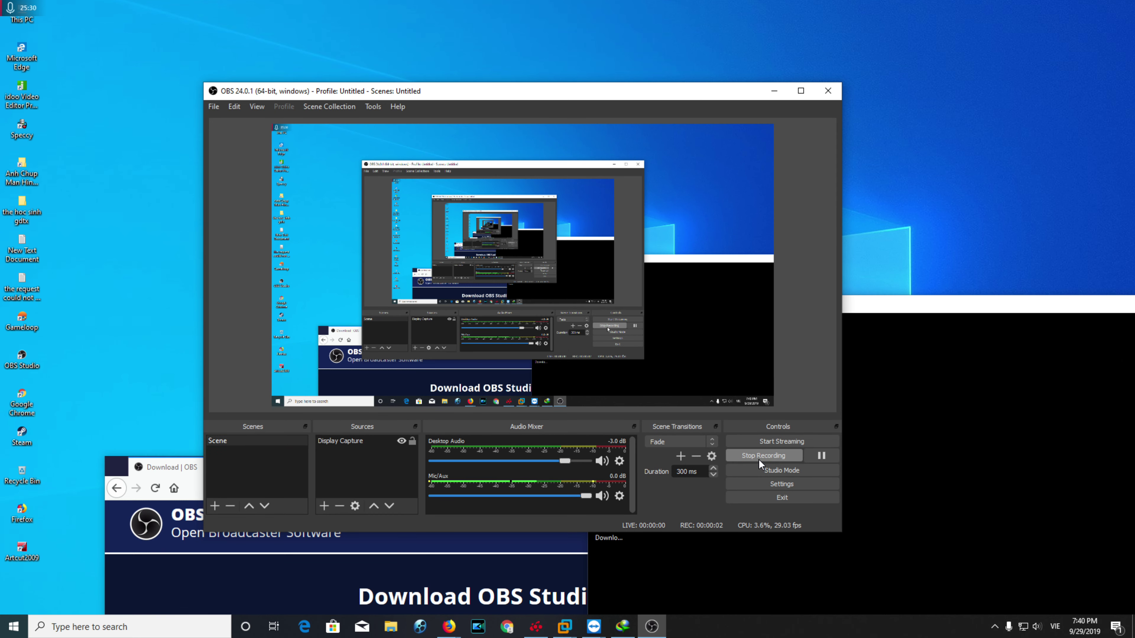
left_click(621, 496)
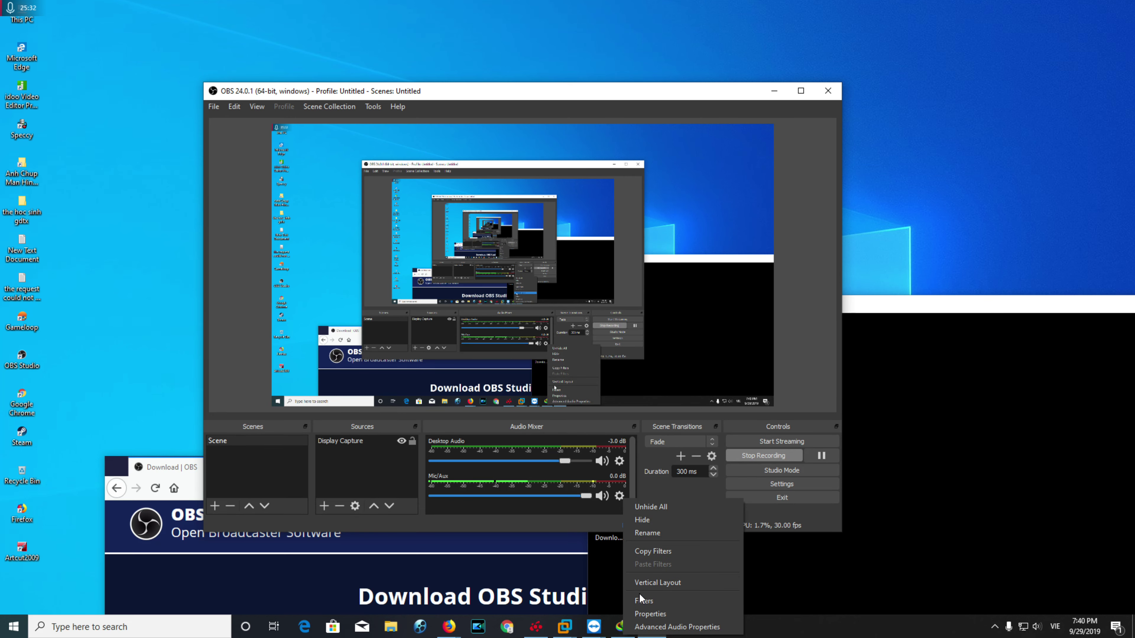
left_click(641, 613)
left_click(399, 161)
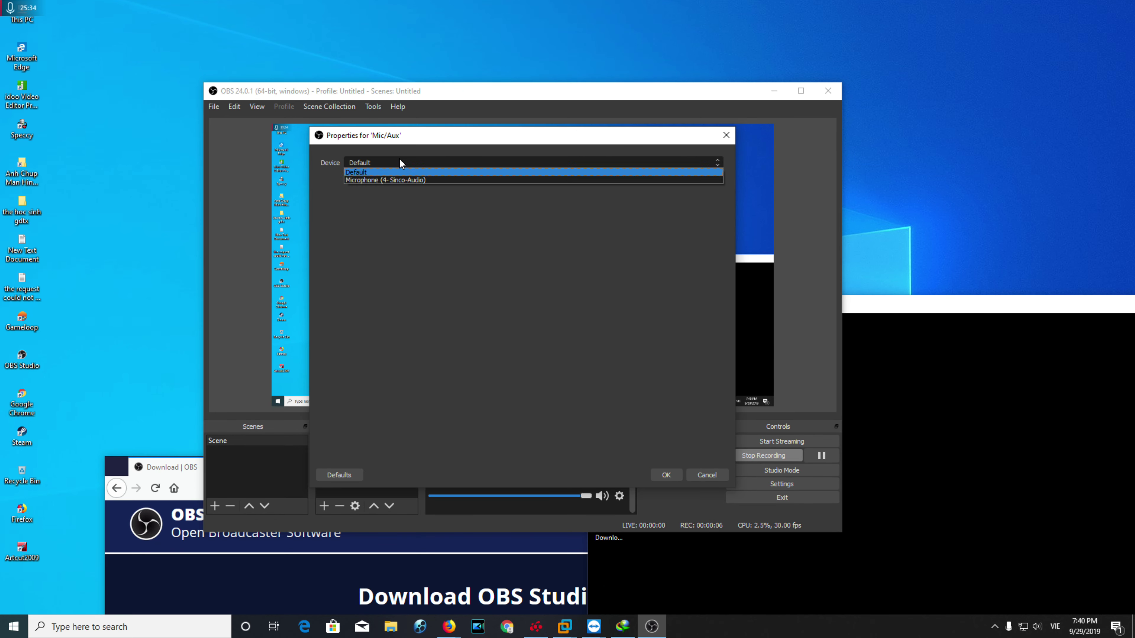
left_click(393, 181)
left_click(666, 477)
Raise the Mic/Aux volume to 0.5 dB in the advanced audio properties.
left_click(619, 495)
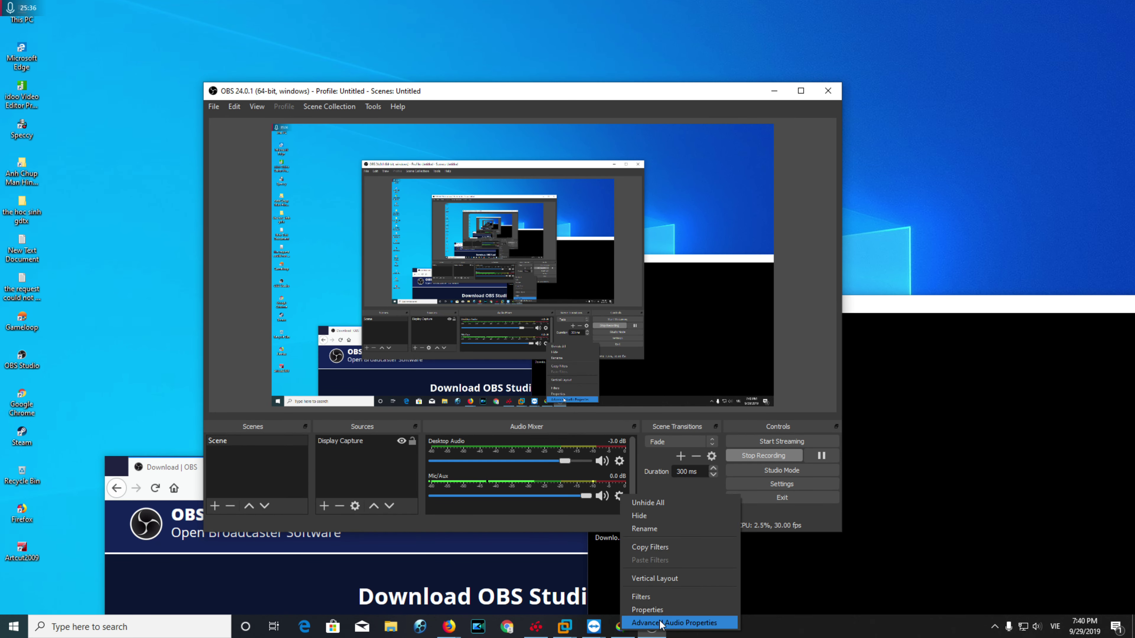
left_click(660, 624)
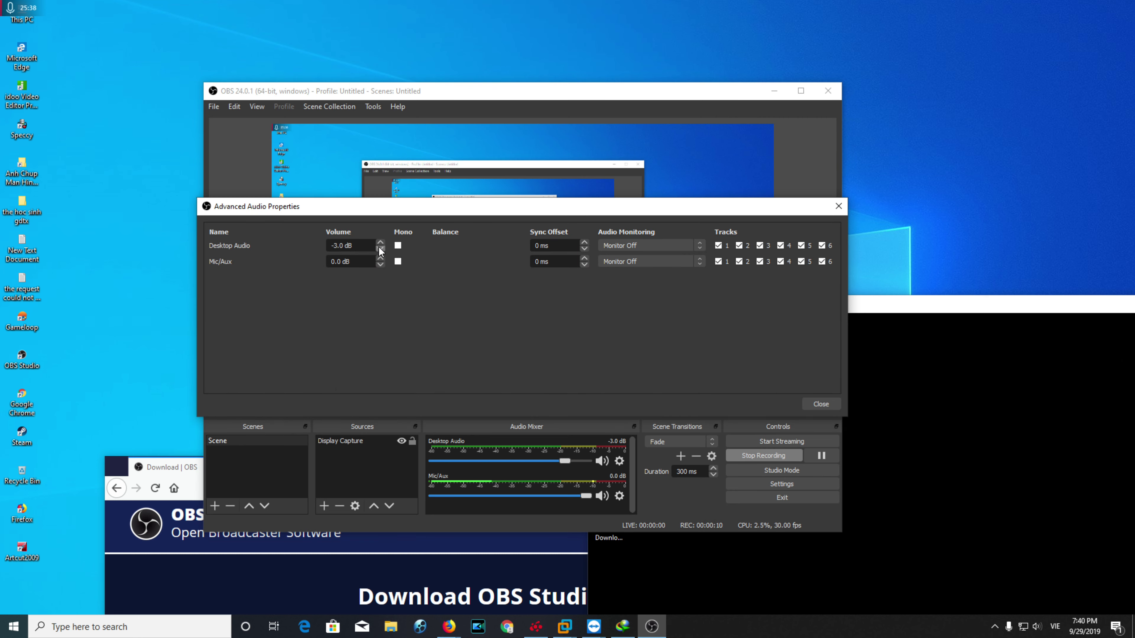
left_click(380, 259)
left_click(380, 258)
left_click(381, 259)
End the local test recording and close OBS 24.0.1.
left_click(820, 455)
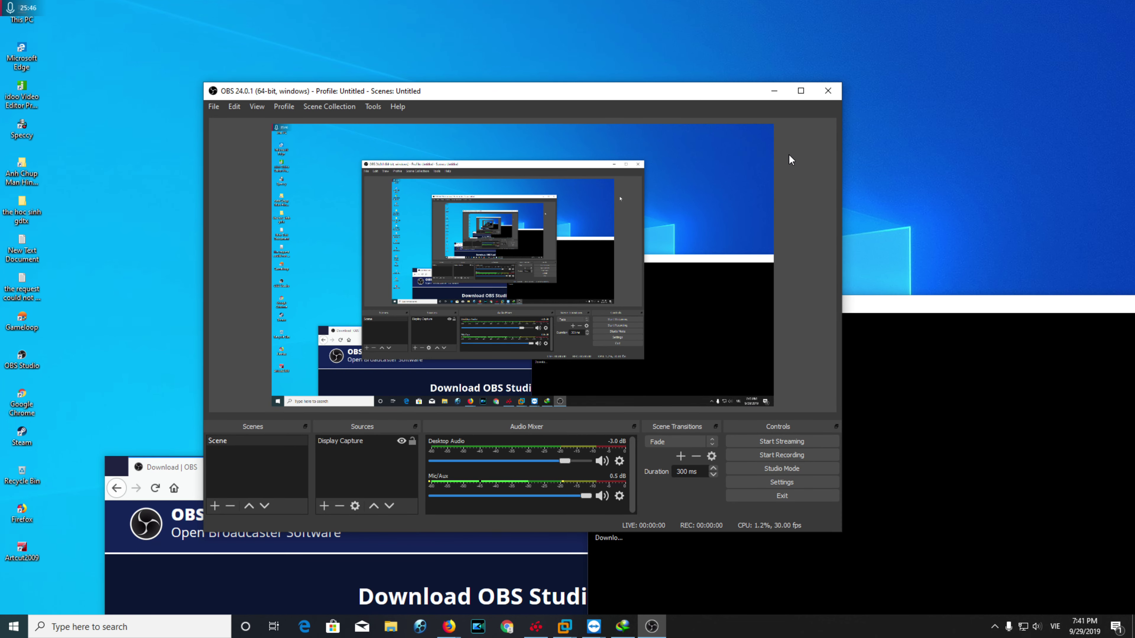
left_click(827, 92)
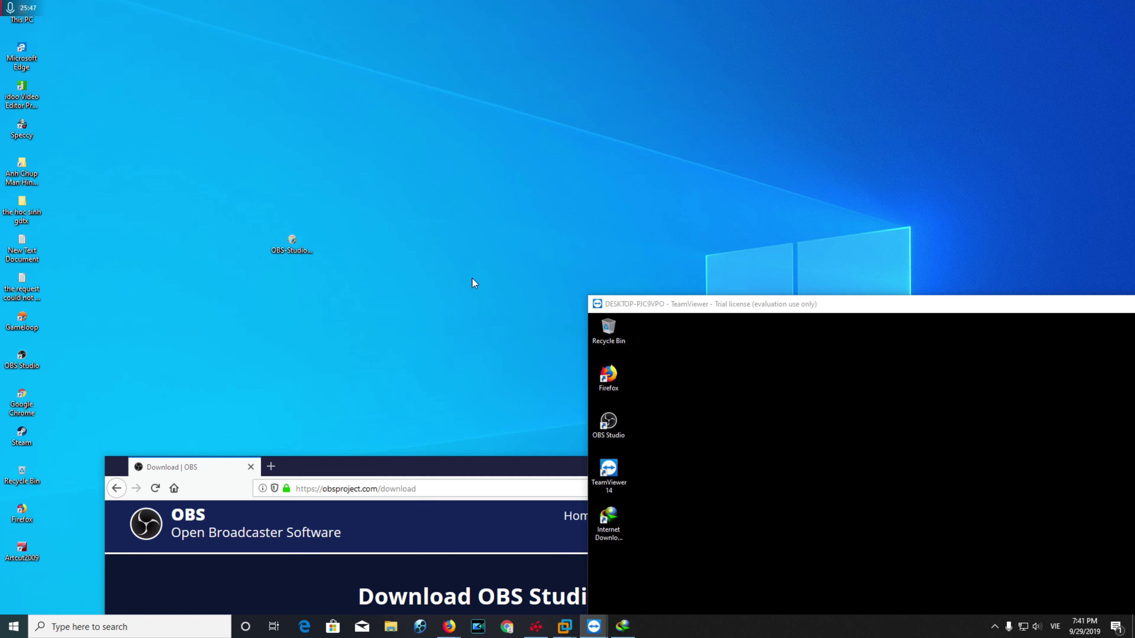
Open the Videos folder in File Explorer and filter its files by date to show only today's recordings.
key("super+e")
left_click(177, 397)
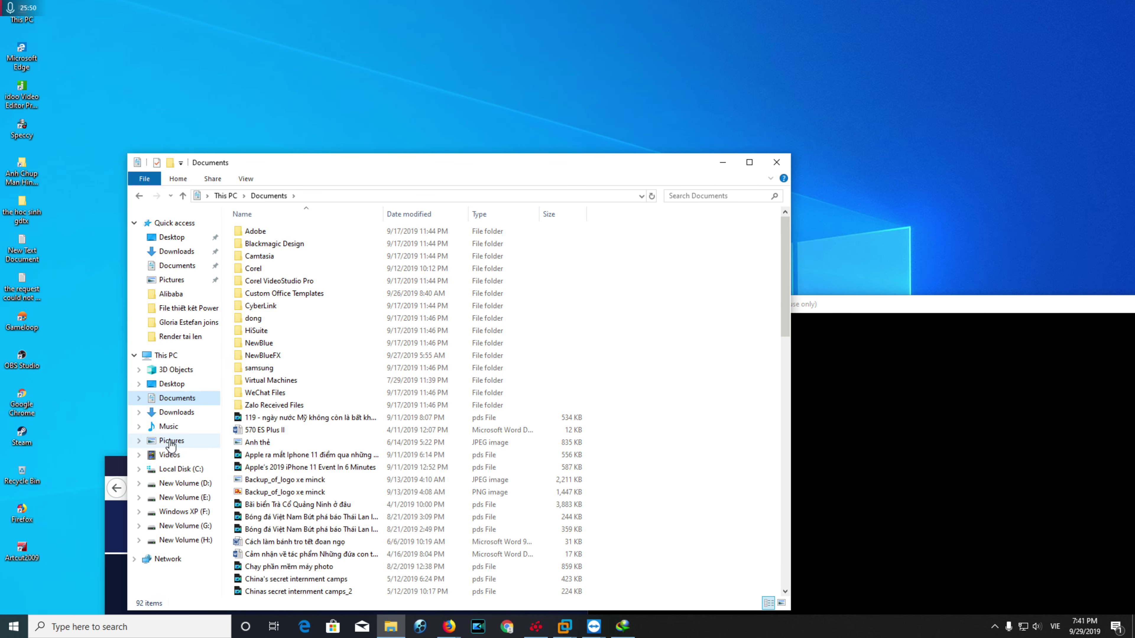
left_click(170, 455)
left_click(406, 215)
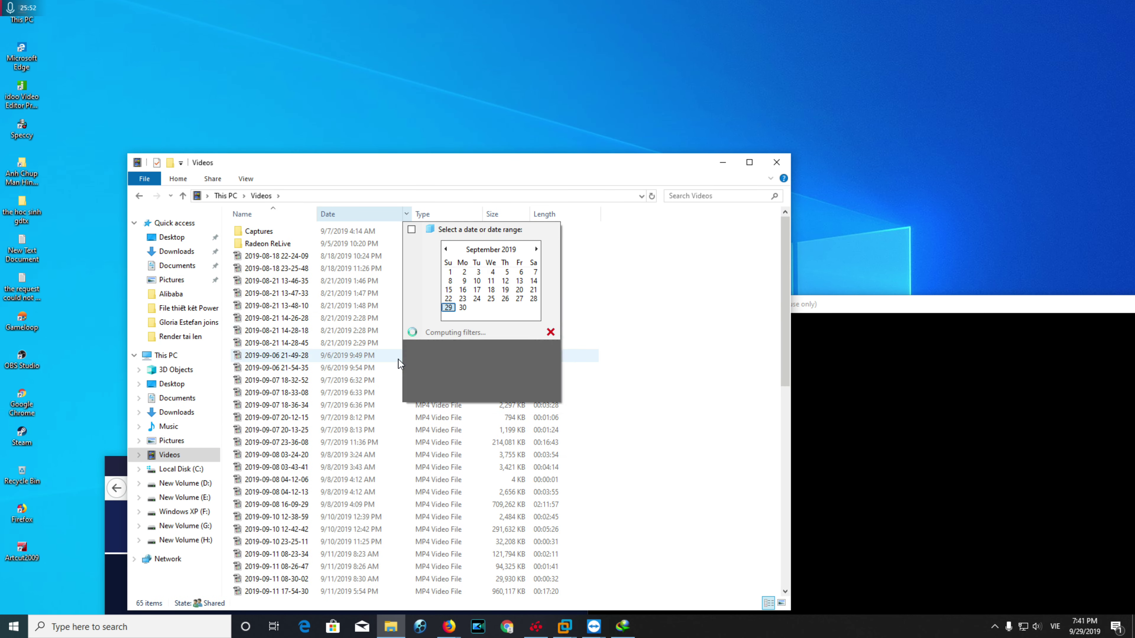
left_click(411, 394)
left_click(344, 369)
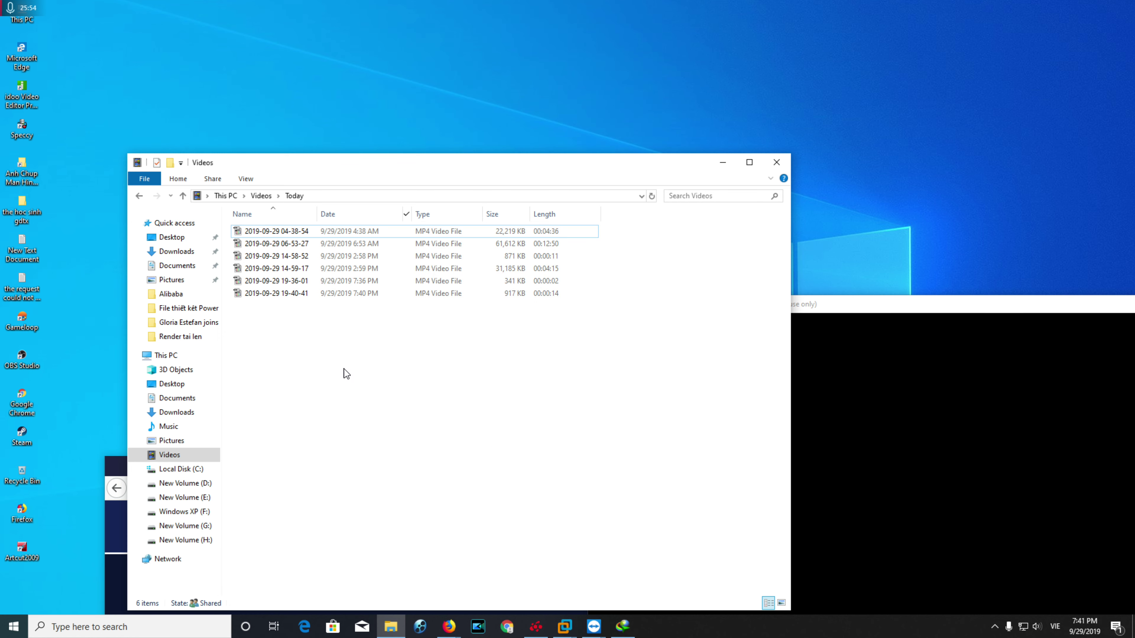
double_click(294, 293)
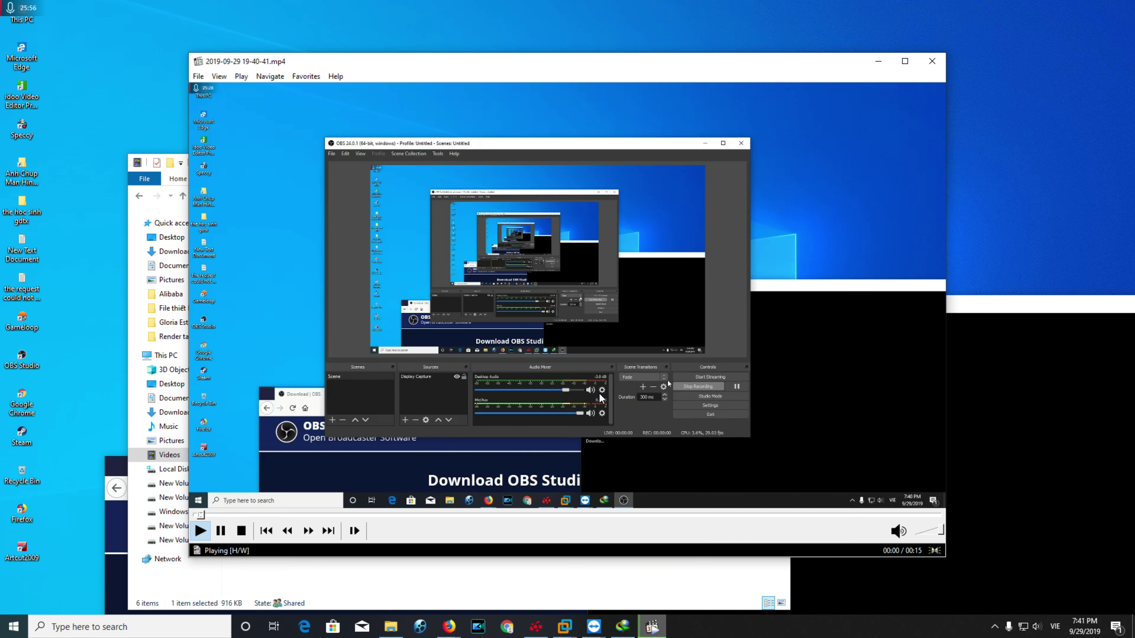
key("space")
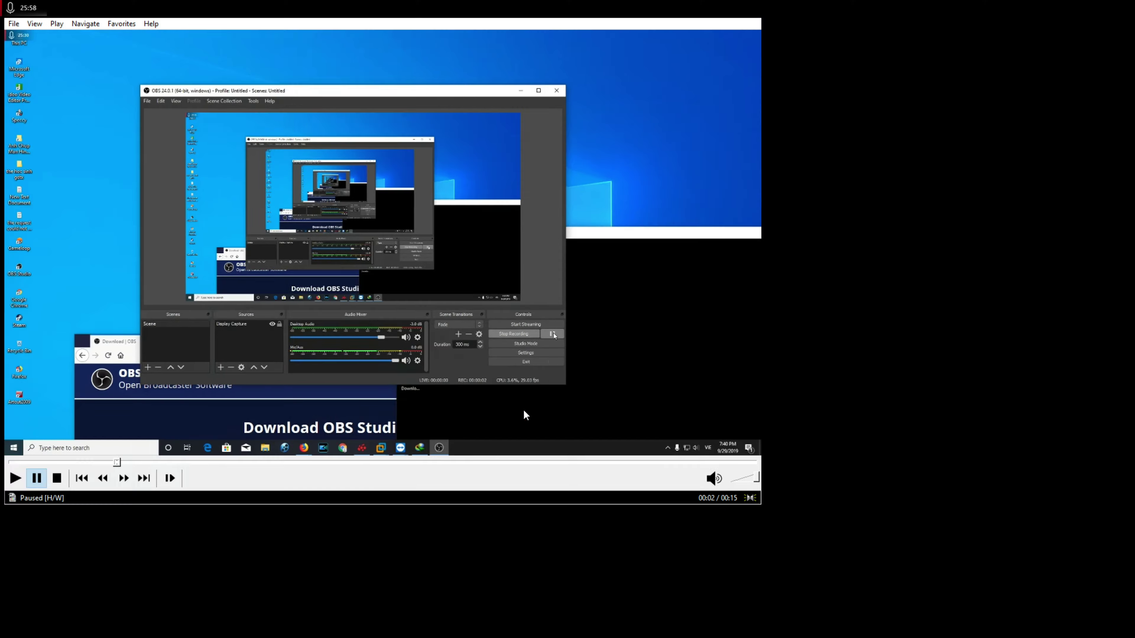
double_click(523, 414)
left_click(855, 130)
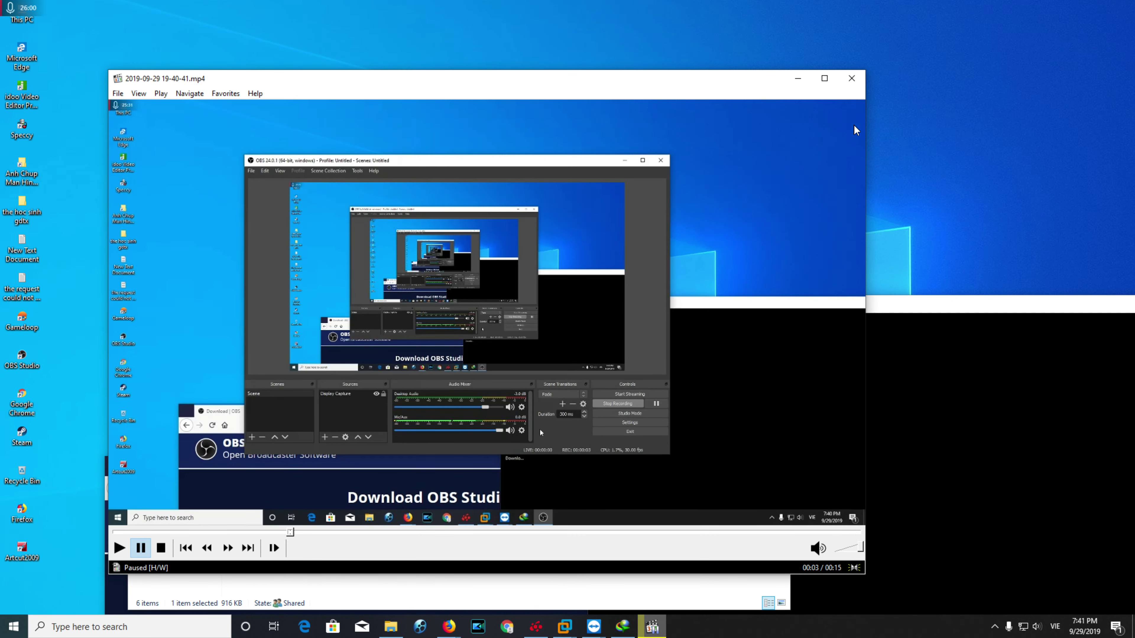
left_click(852, 78)
right_click(323, 296)
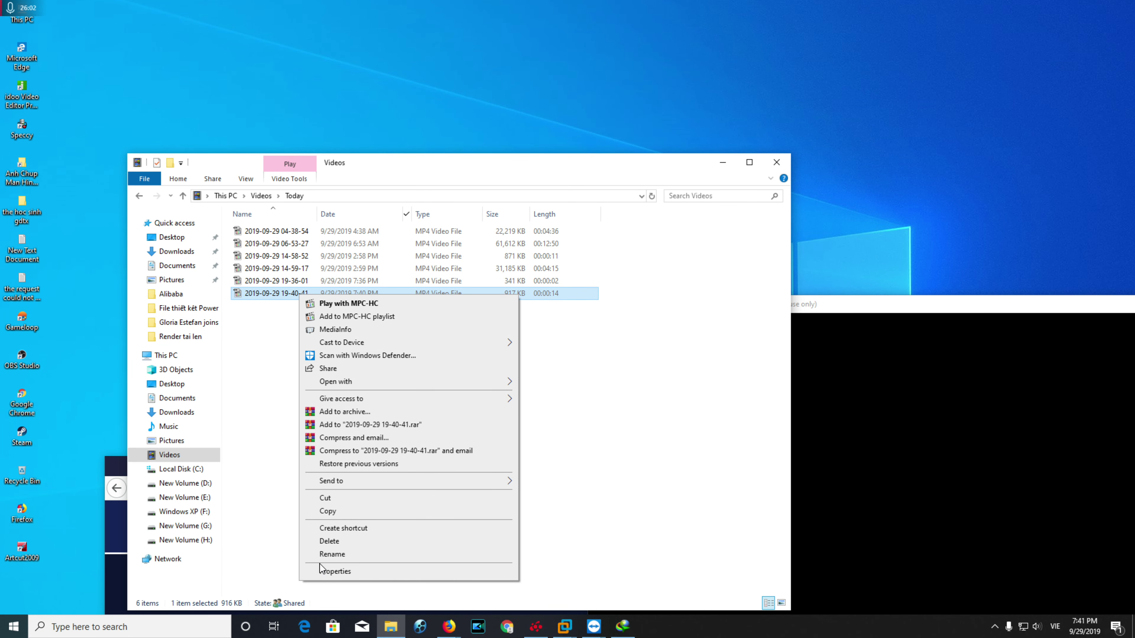
left_click(331, 572)
left_click(386, 328)
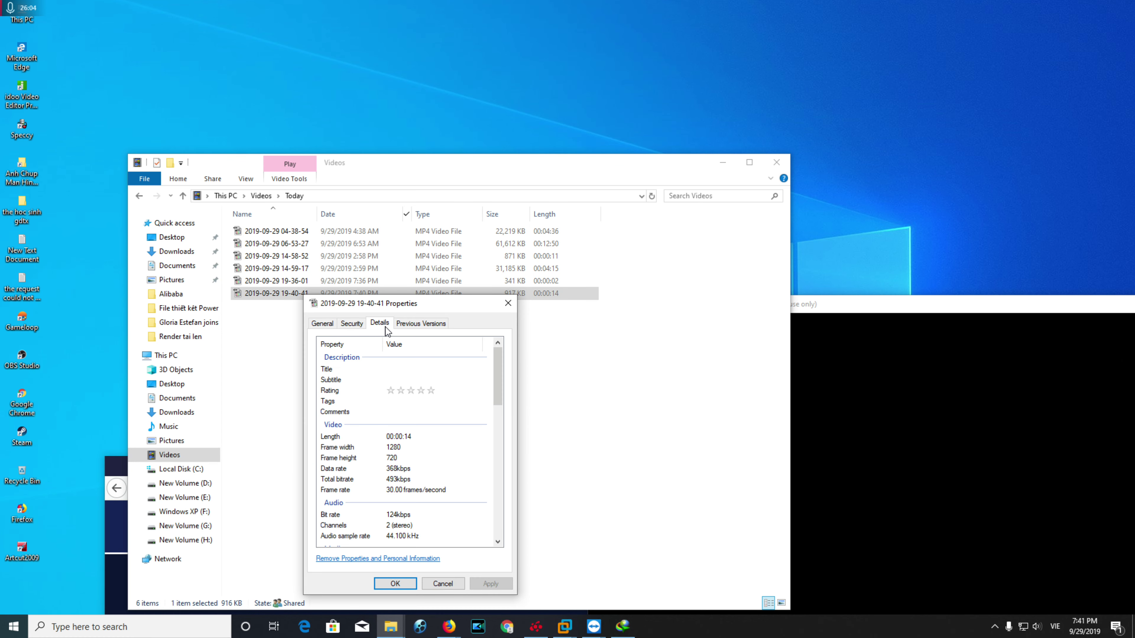
left_click(506, 309)
Launch OBS Studio from the desktop and make a brief test recording.
left_click(23, 362)
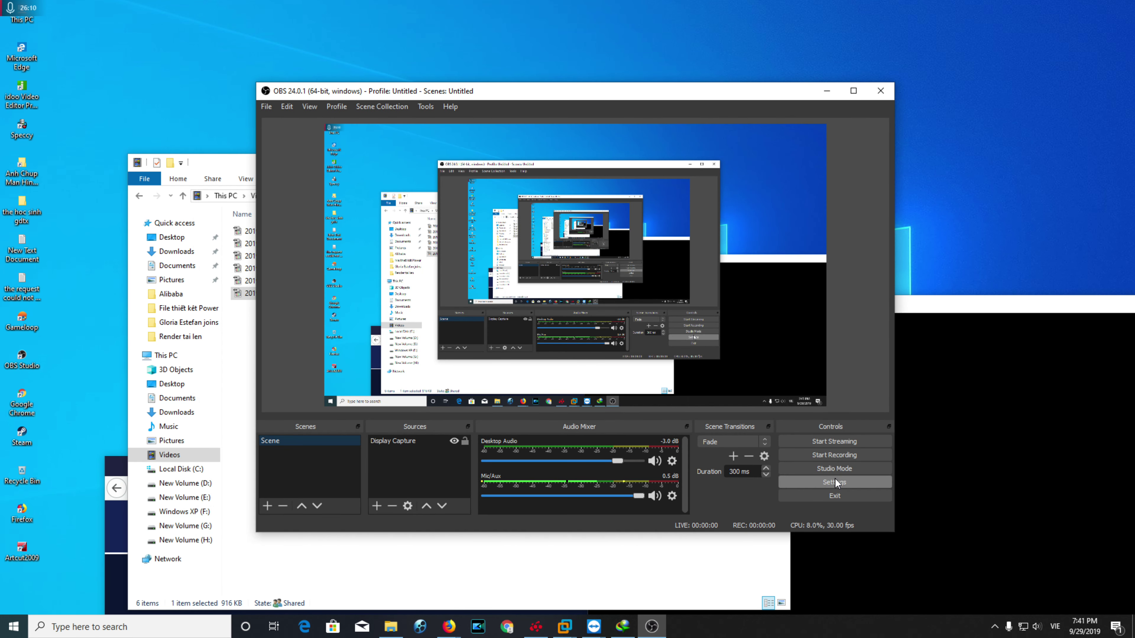
left_click(877, 454)
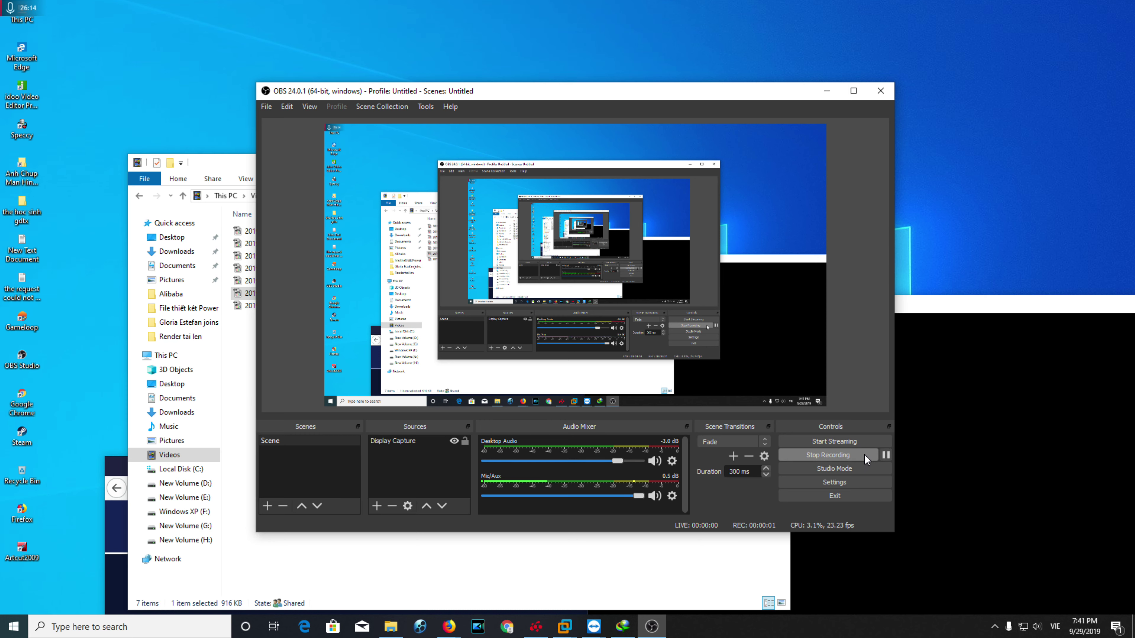
left_click(864, 455)
Set the recording format to flv in the OBS output settings and save the change.
left_click(838, 482)
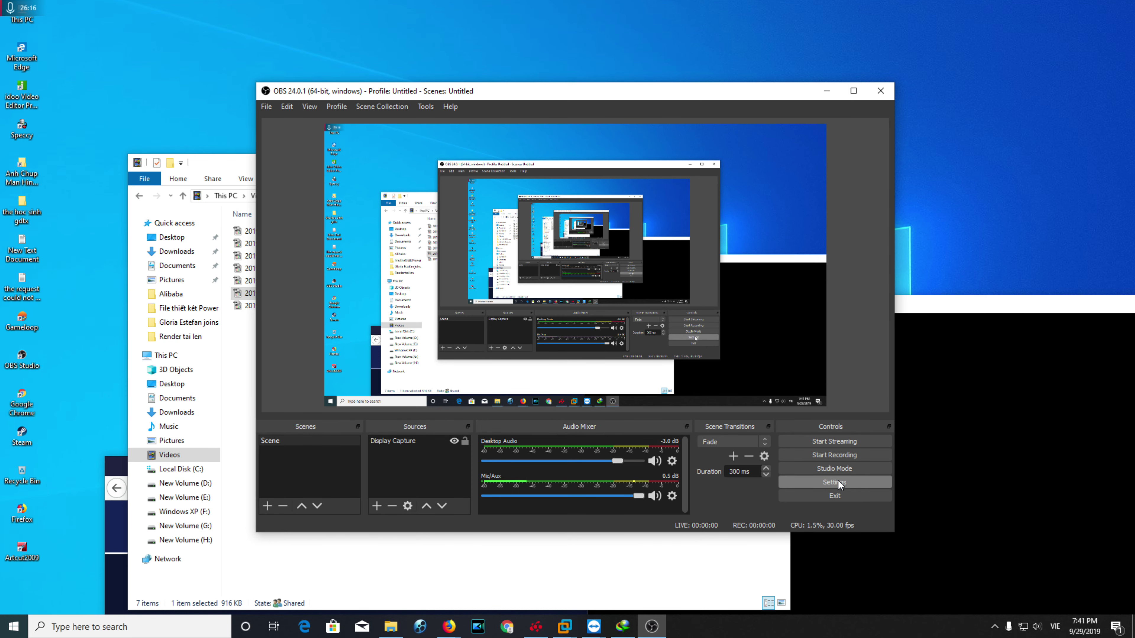
left_click(331, 219)
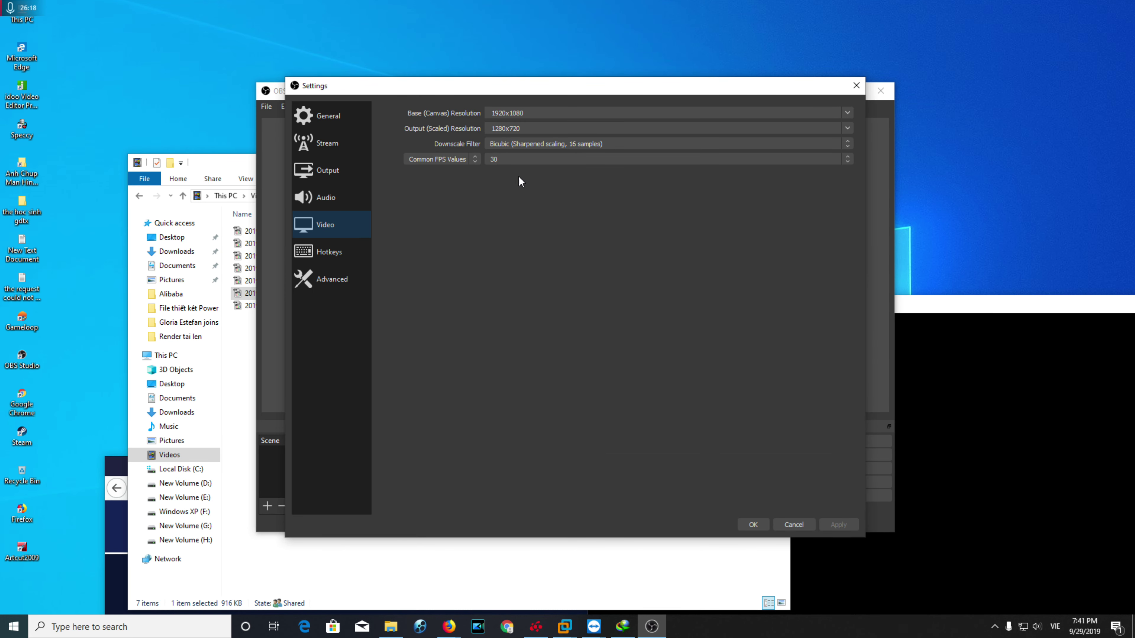
left_click(328, 177)
left_click(525, 295)
left_click(516, 307)
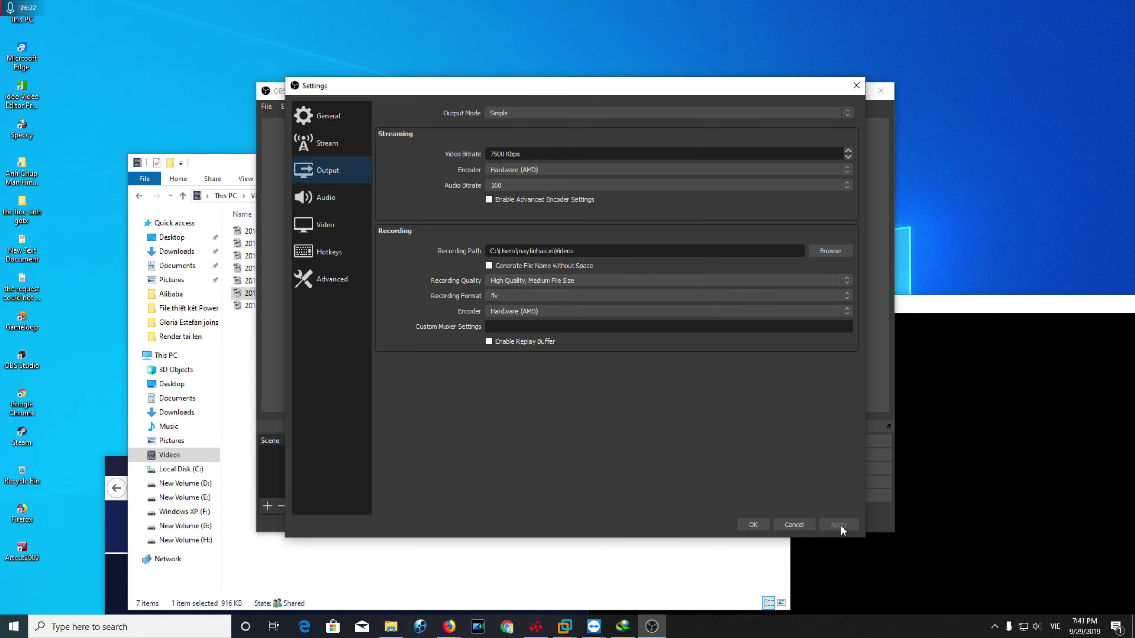
left_click(755, 526)
Record a short FLV clip, look at the OBS settings without changing them, and start a new recording.
left_click(840, 456)
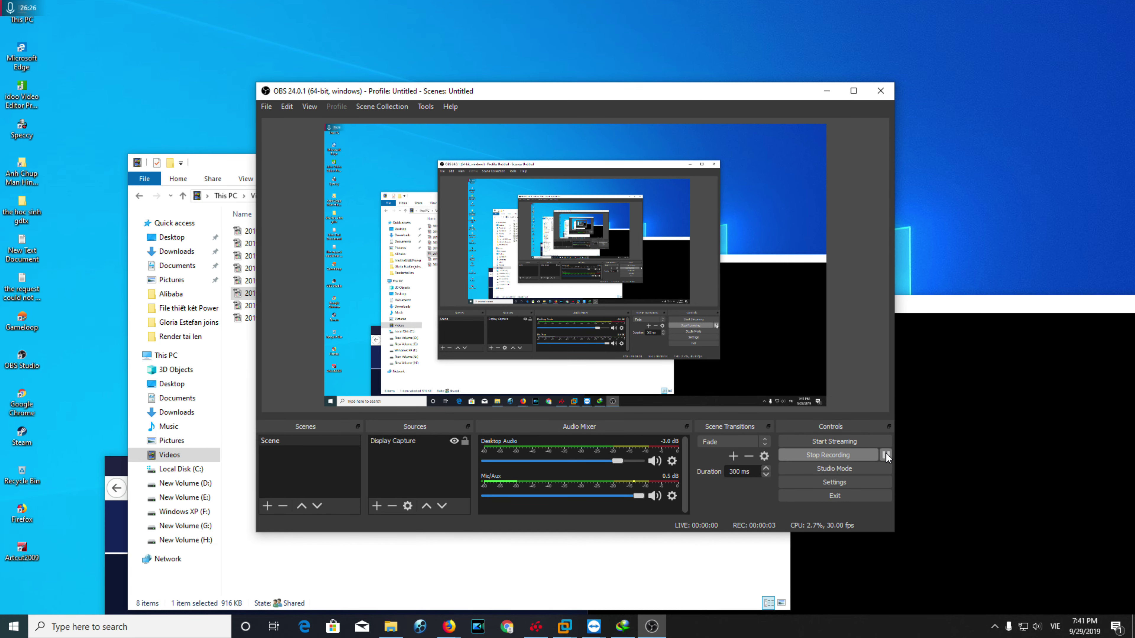
left_click(833, 481)
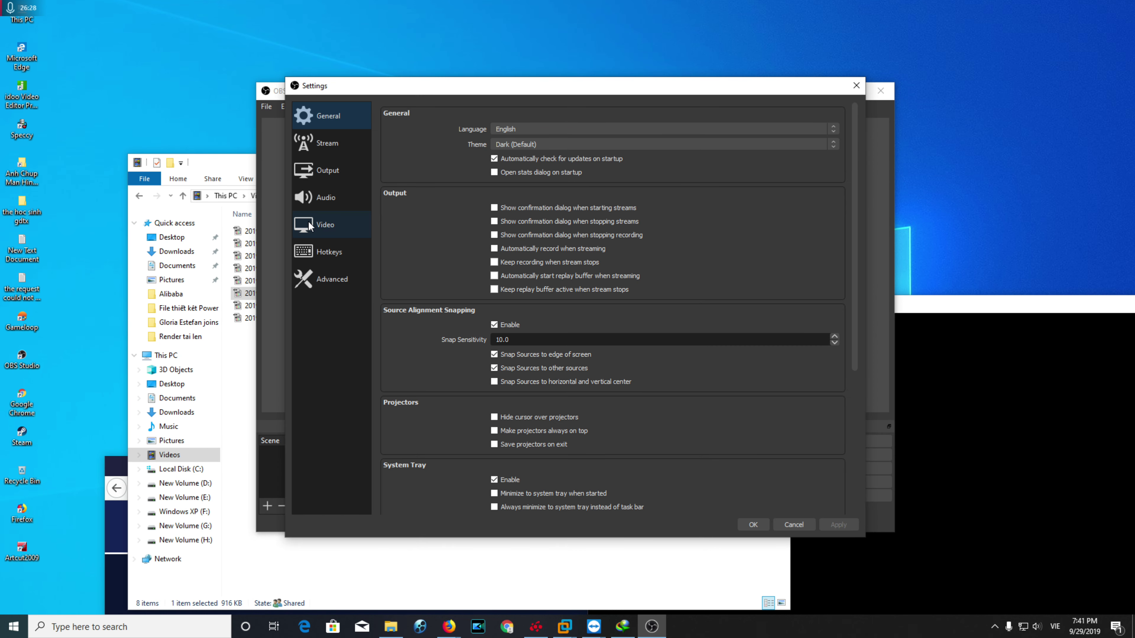
left_click(309, 225)
left_click(794, 525)
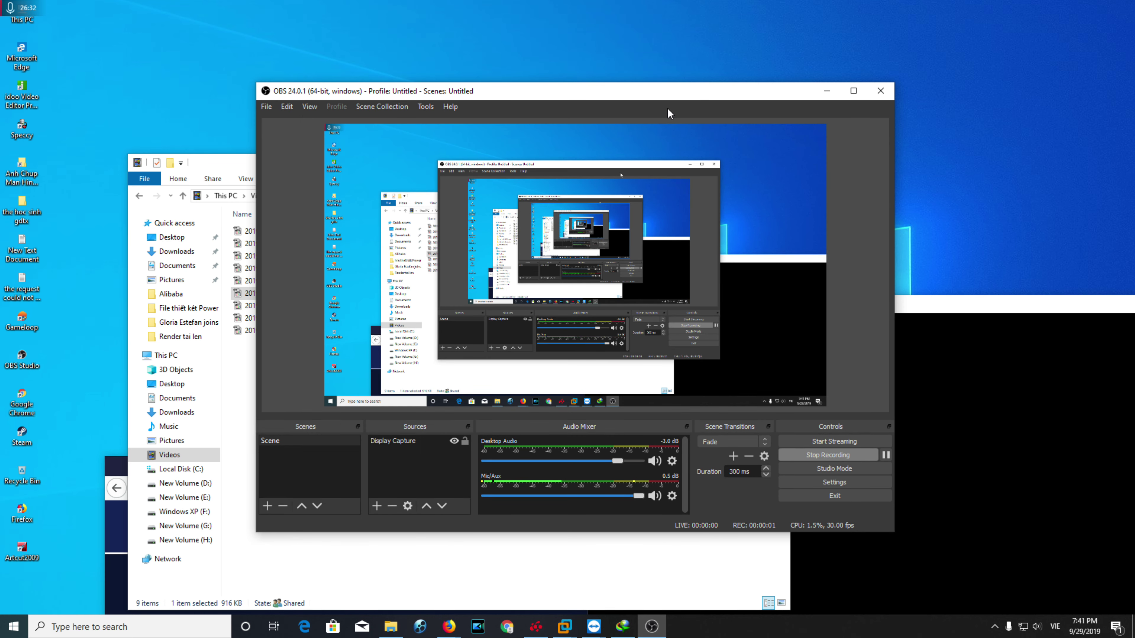
Move the OBS window aside and refresh the Videos folder while the FLV recording runs.
left_click_drag(668, 93, 735, 90)
left_click(315, 366)
right_click(328, 367)
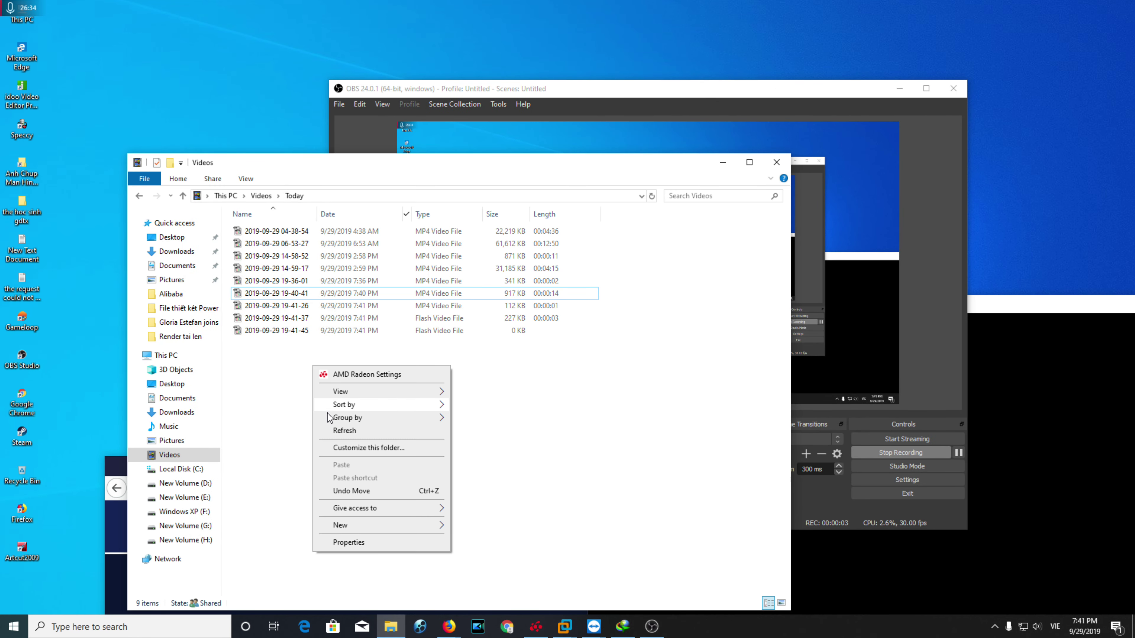
left_click(371, 432)
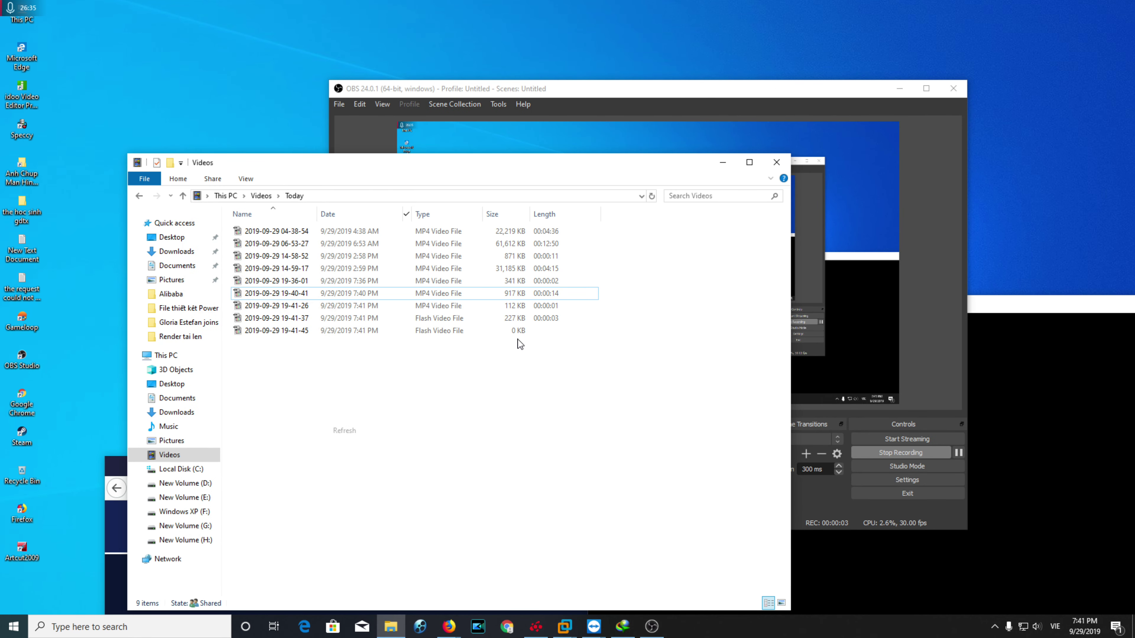
Open Task Manager and end the OBS Studio task during the active FLV recording.
left_click(885, 395)
right_click(750, 627)
left_click(840, 581)
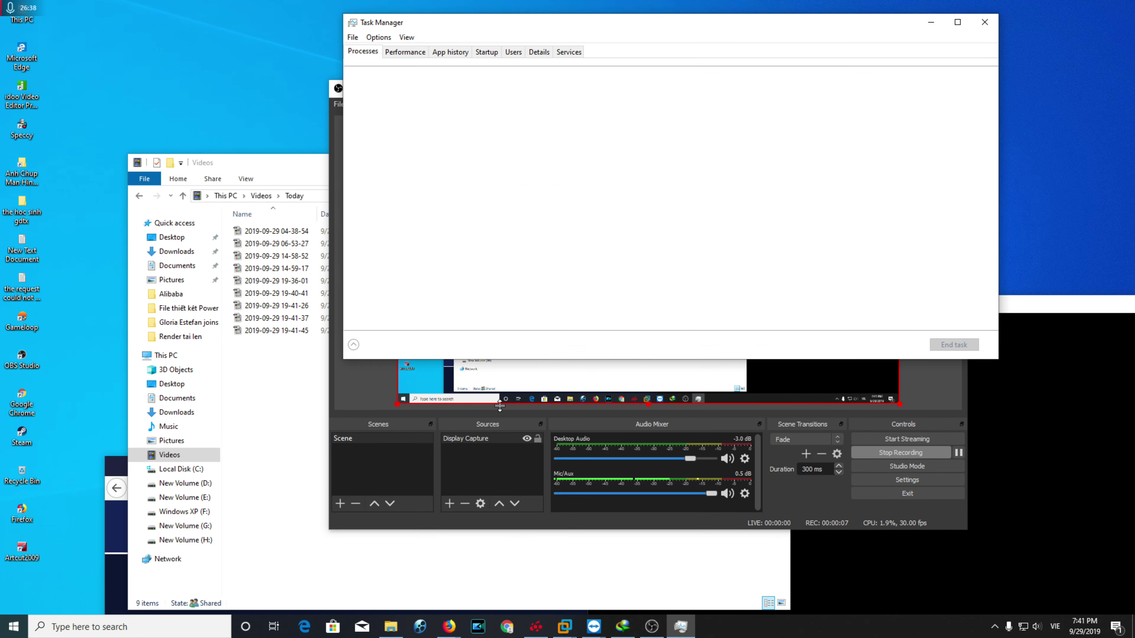
left_click_drag(594, 22, 303, 167)
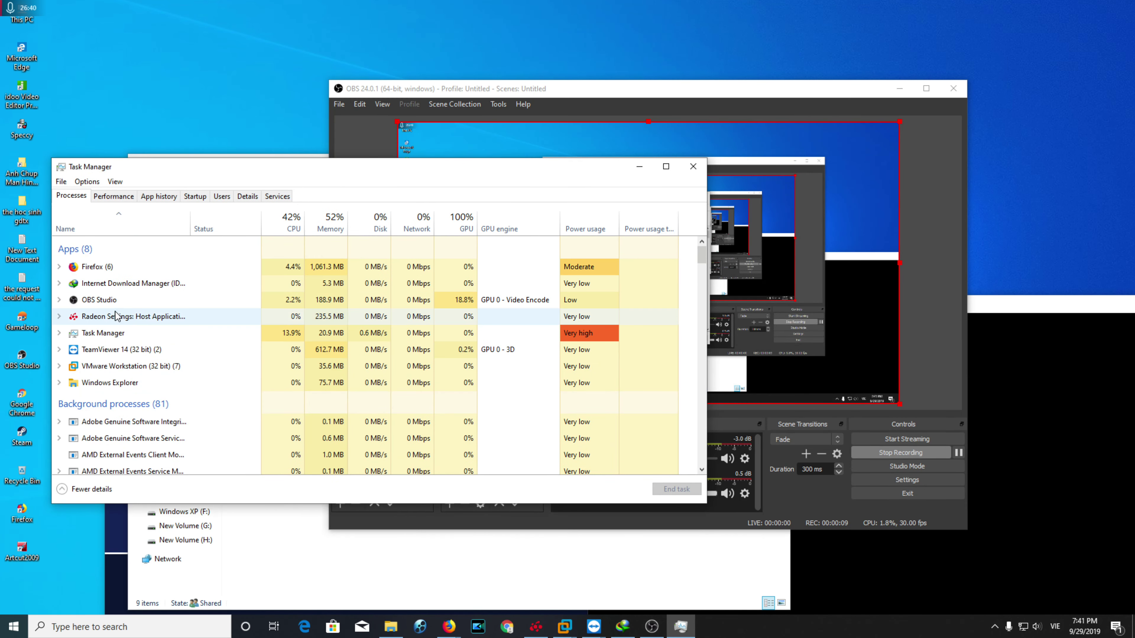
right_click(96, 300)
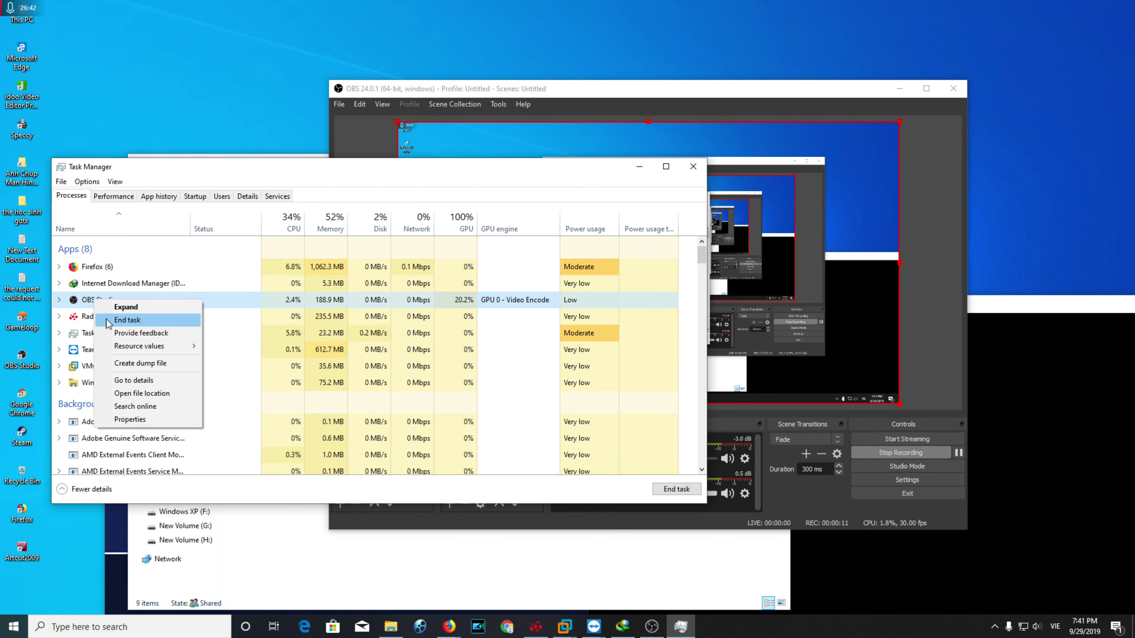
left_click(109, 320)
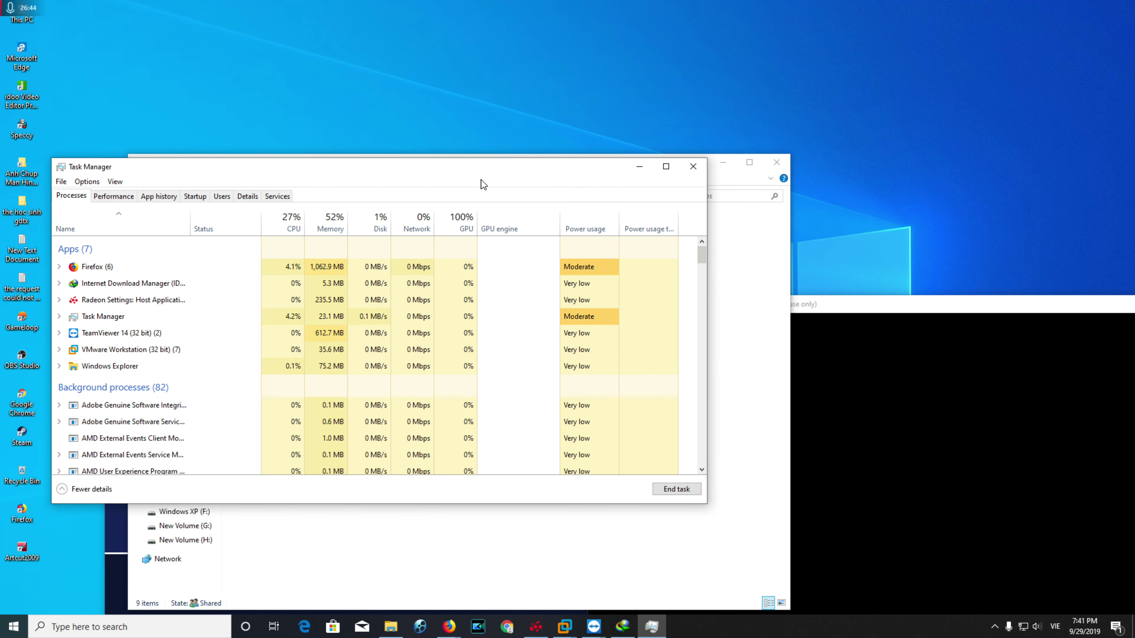
left_click_drag(481, 172, 960, 128)
left_click(414, 400)
right_click(415, 400)
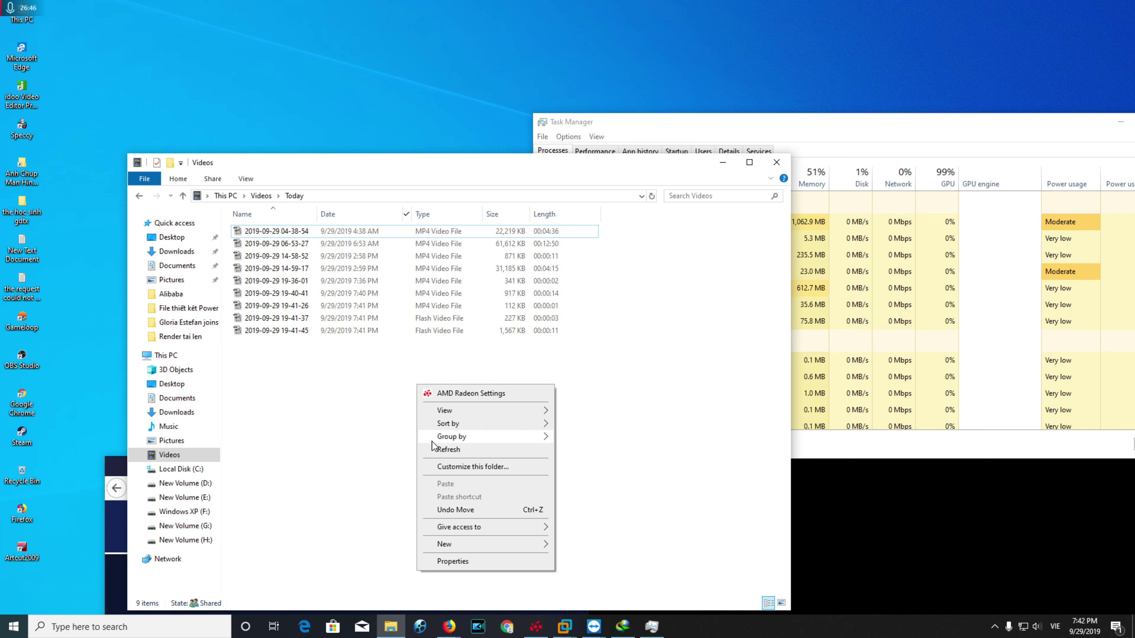
left_click(456, 436)
double_click(302, 331)
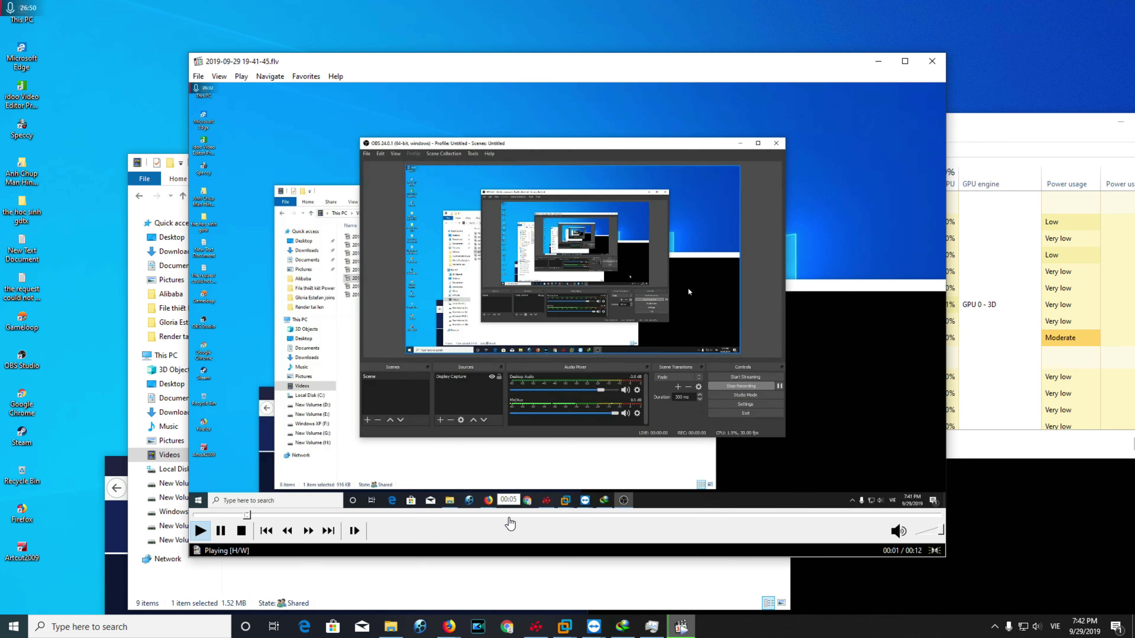
left_click(728, 526)
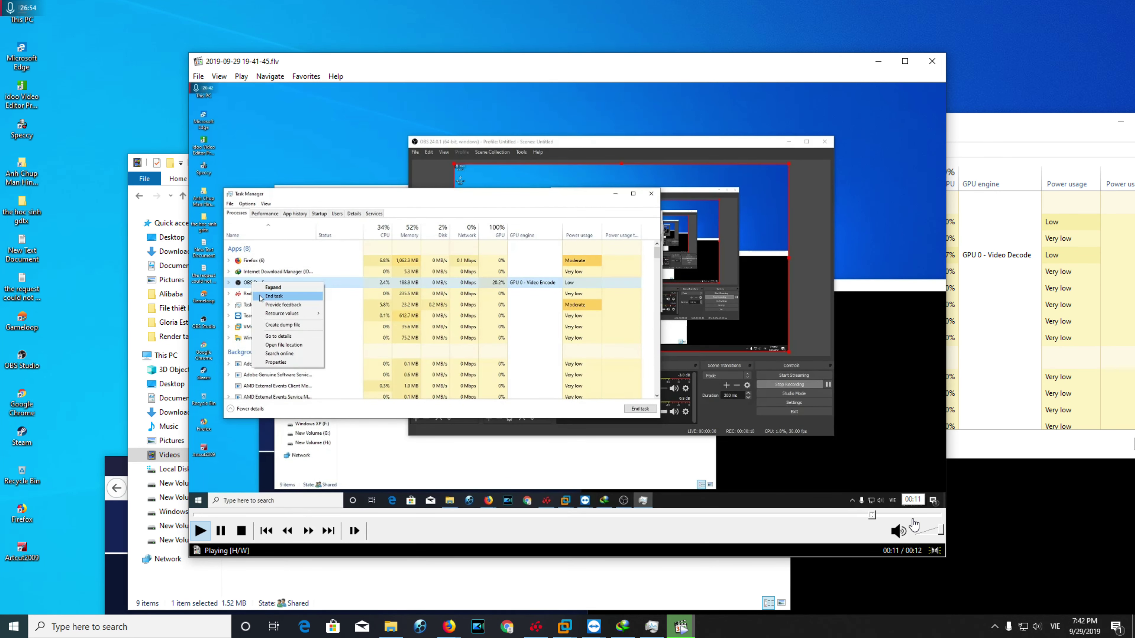
left_click(932, 61)
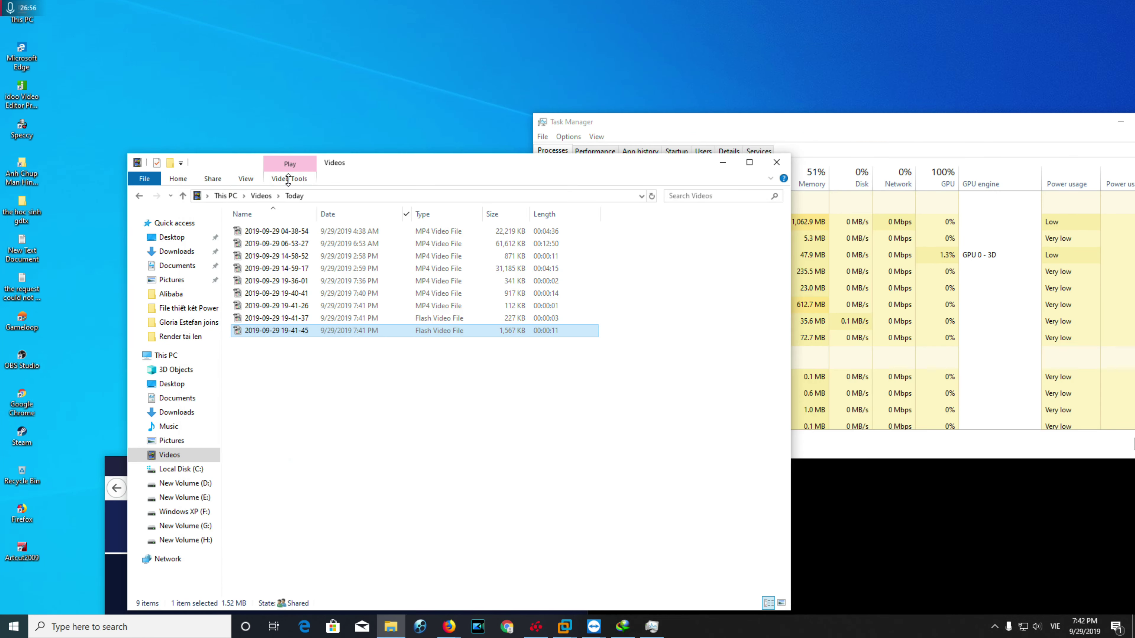
Relaunch OBS Studio, select the 19-41-45 FLV file in the Videos folder and bring the OBS window to the front.
double_click(22, 360)
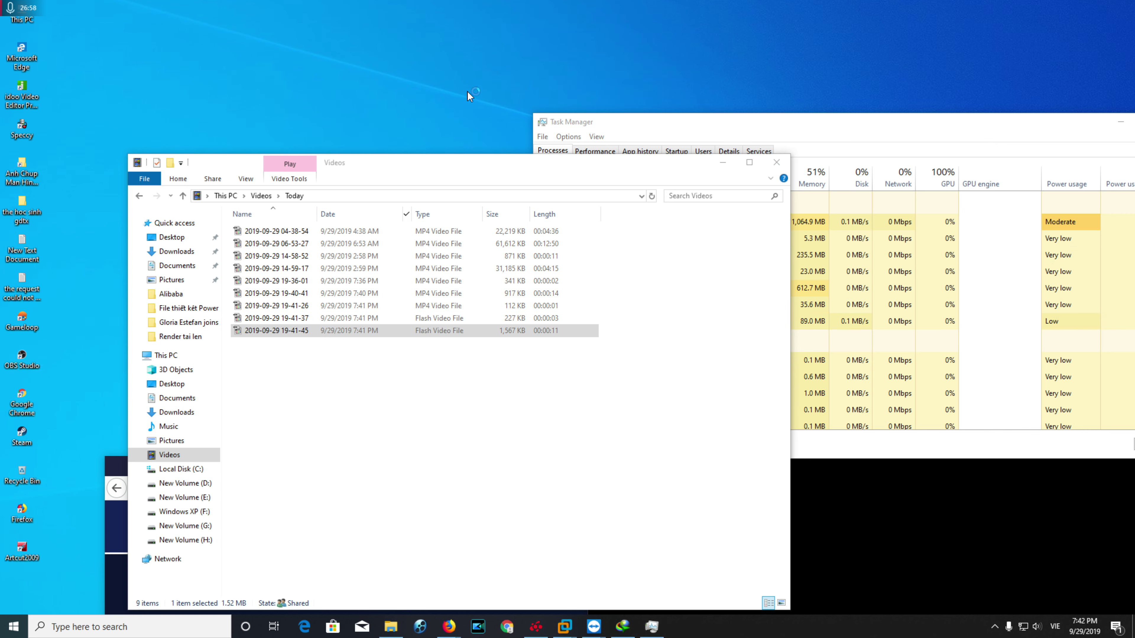
left_click(309, 334)
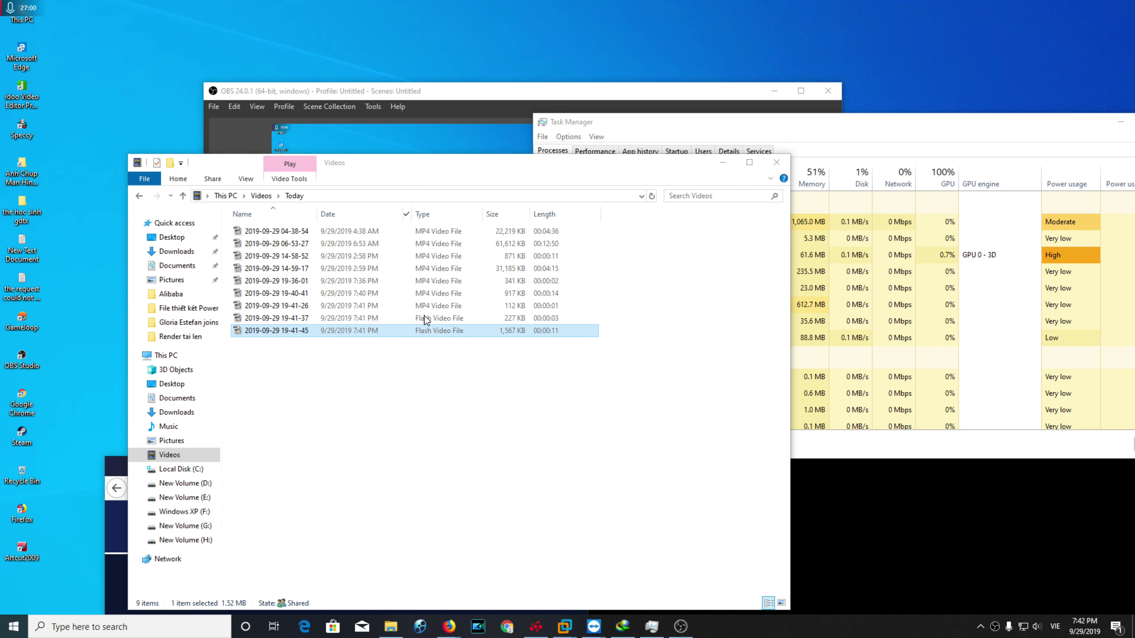
left_click(508, 331)
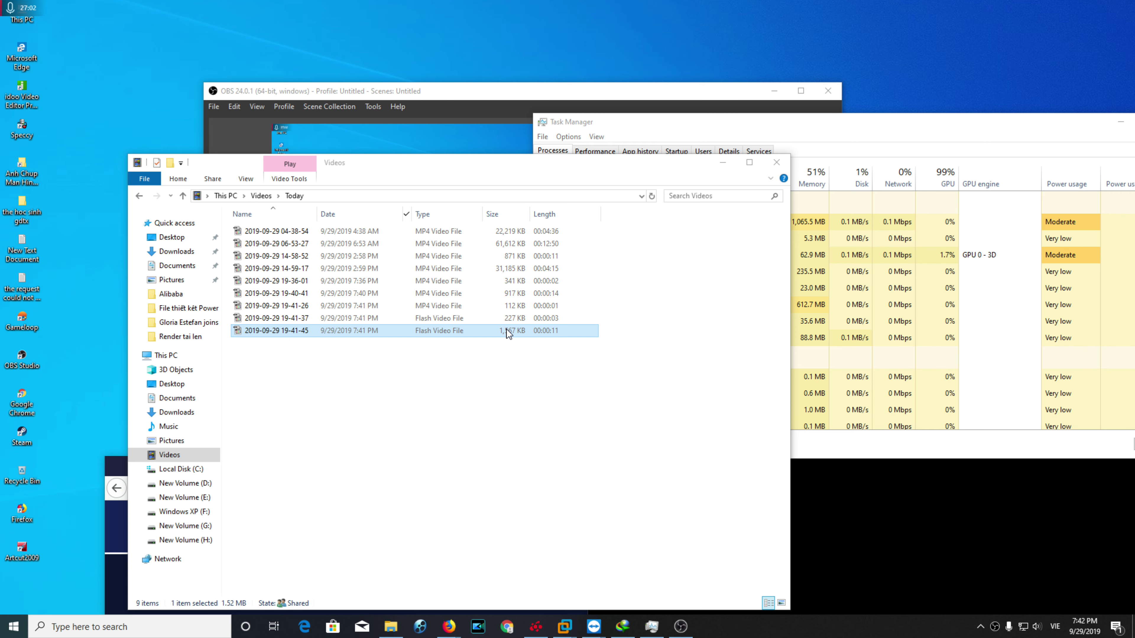
left_click(494, 96)
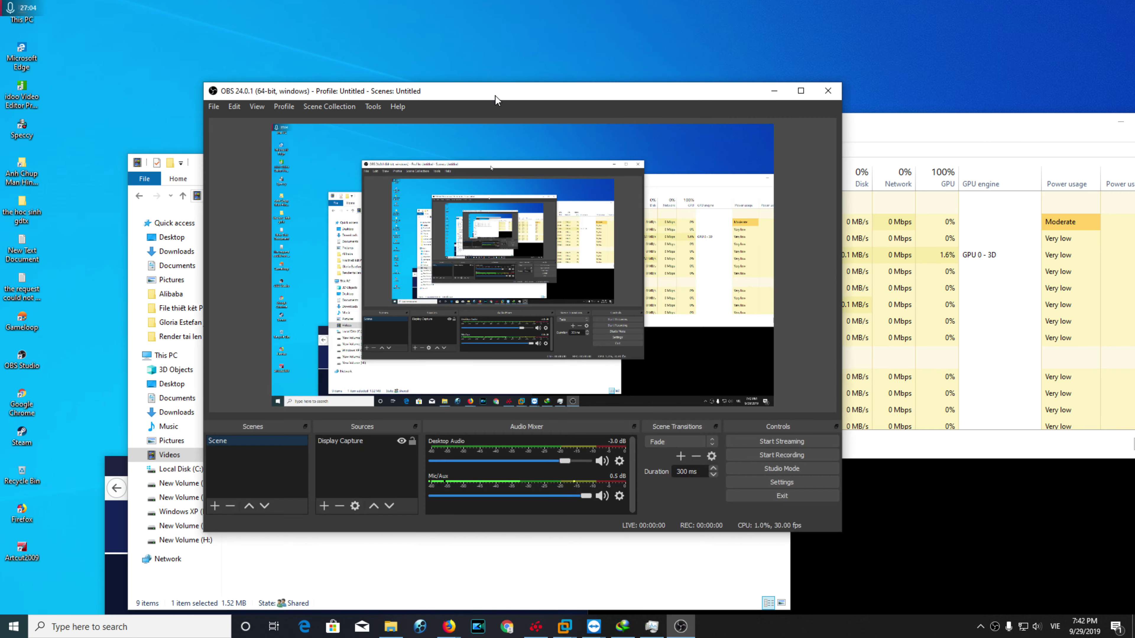
Set the recording format to mp4 in the OBS output settings and save the change.
left_click(783, 482)
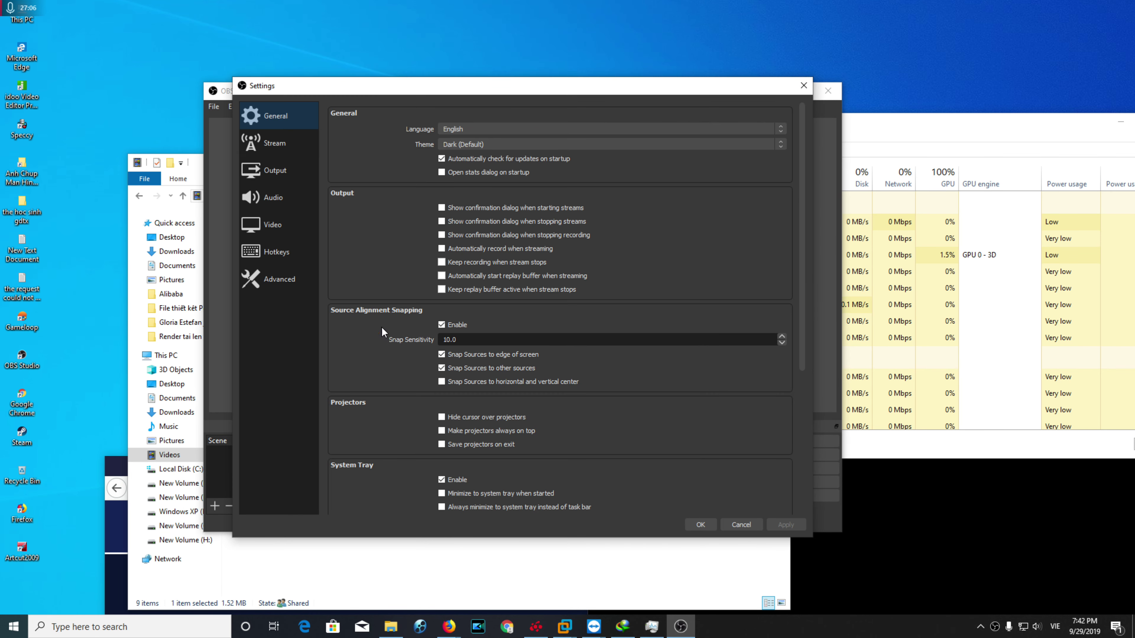
left_click(278, 227)
left_click(275, 174)
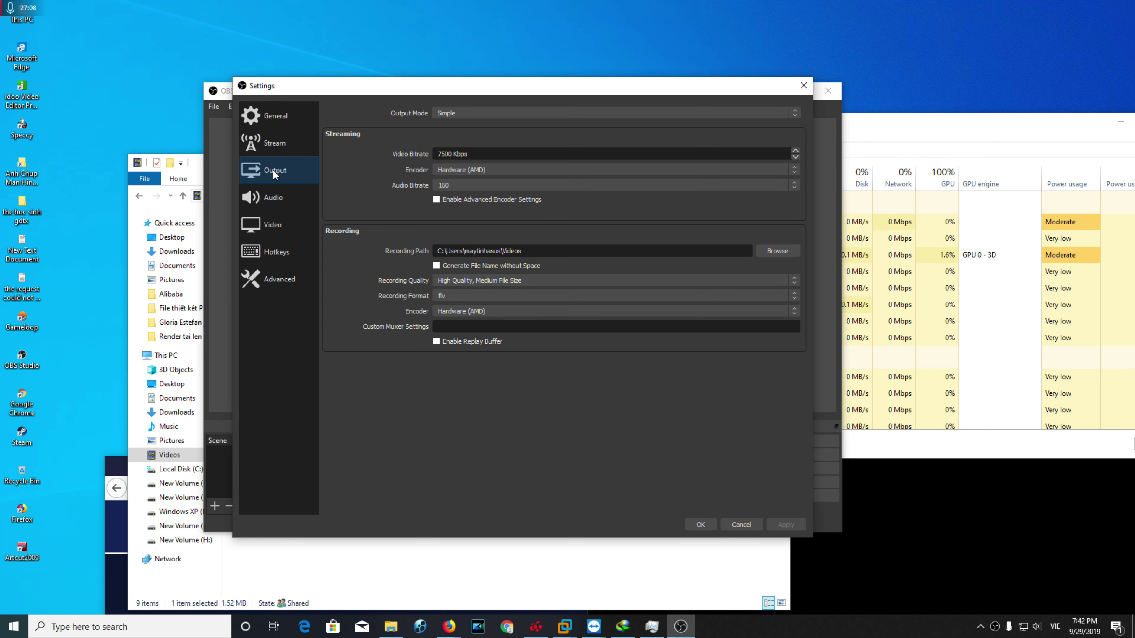
left_click(468, 297)
left_click(459, 312)
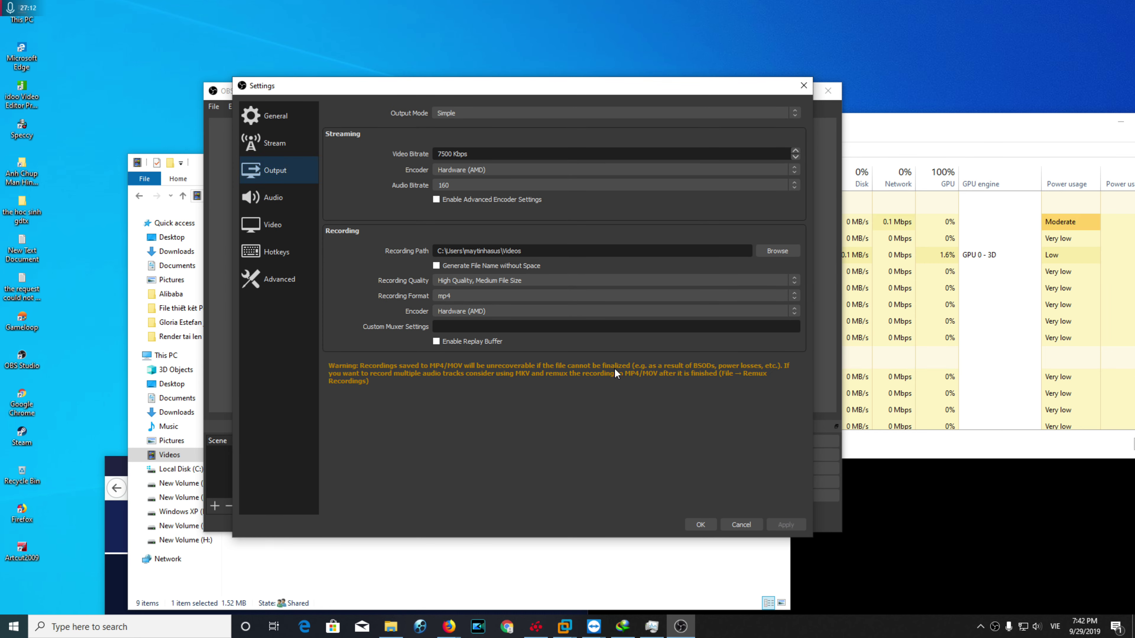
left_click(695, 523)
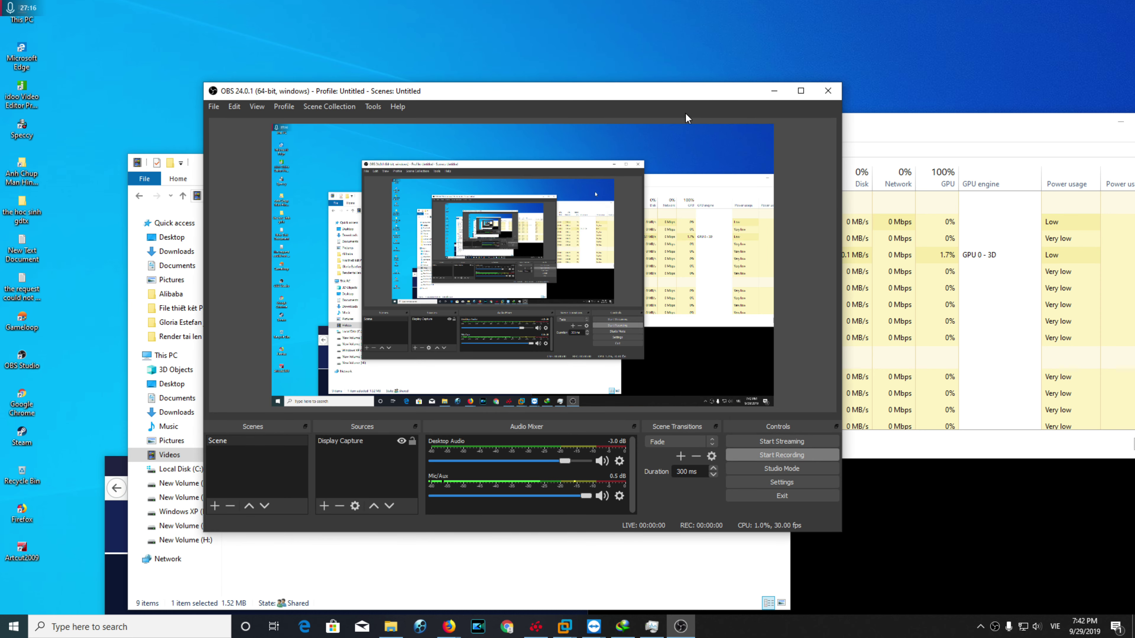
Arrange the OBS and Task Manager windows side by side and end the OBS Studio task during the active MP4 recording.
left_click_drag(658, 98, 550, 96)
left_click_drag(855, 124, 907, 80)
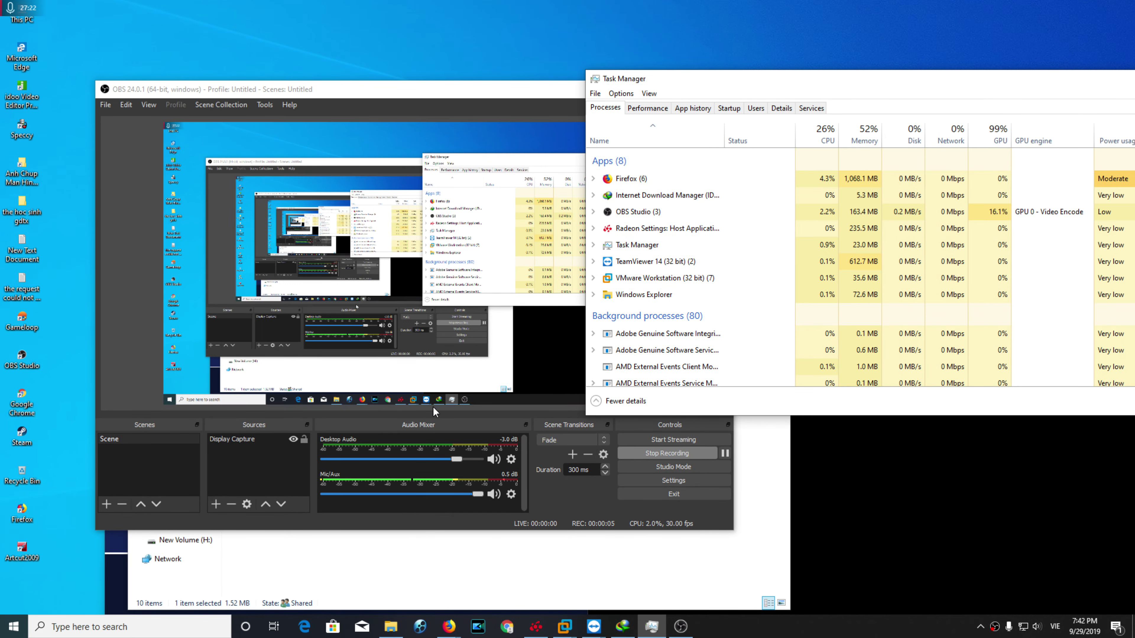
mouse_move(424, 89)
left_mouse_down()
mouse_move(517, 115)
mouse_move(679, 350)
mouse_move(443, 159)
mouse_move(424, 111)
left_mouse_up()
left_click(852, 143)
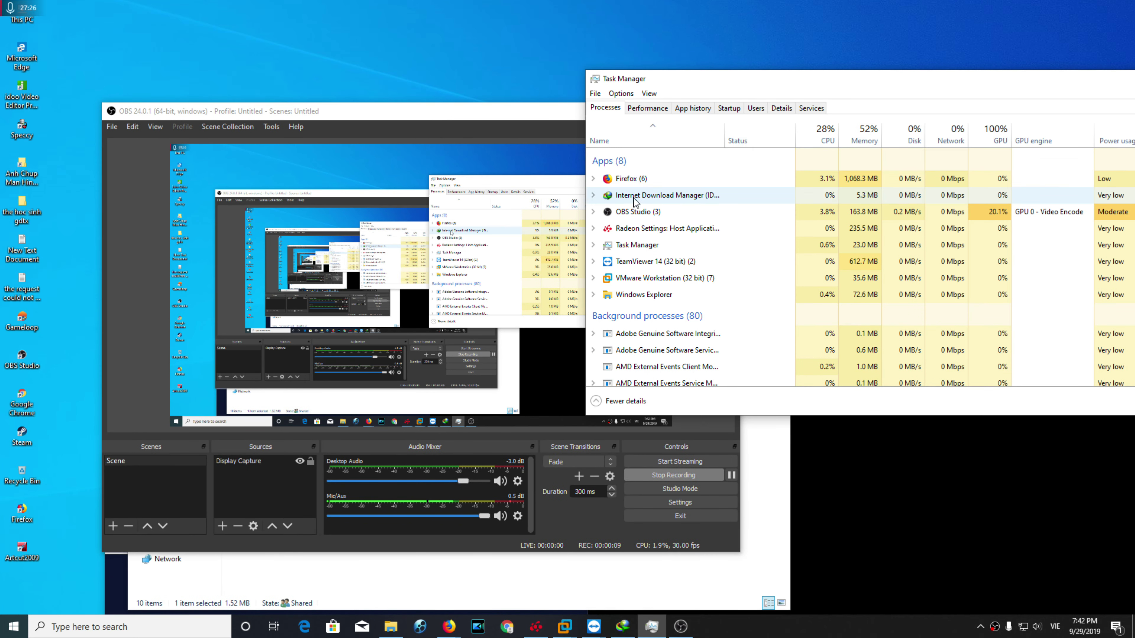
right_click(627, 210)
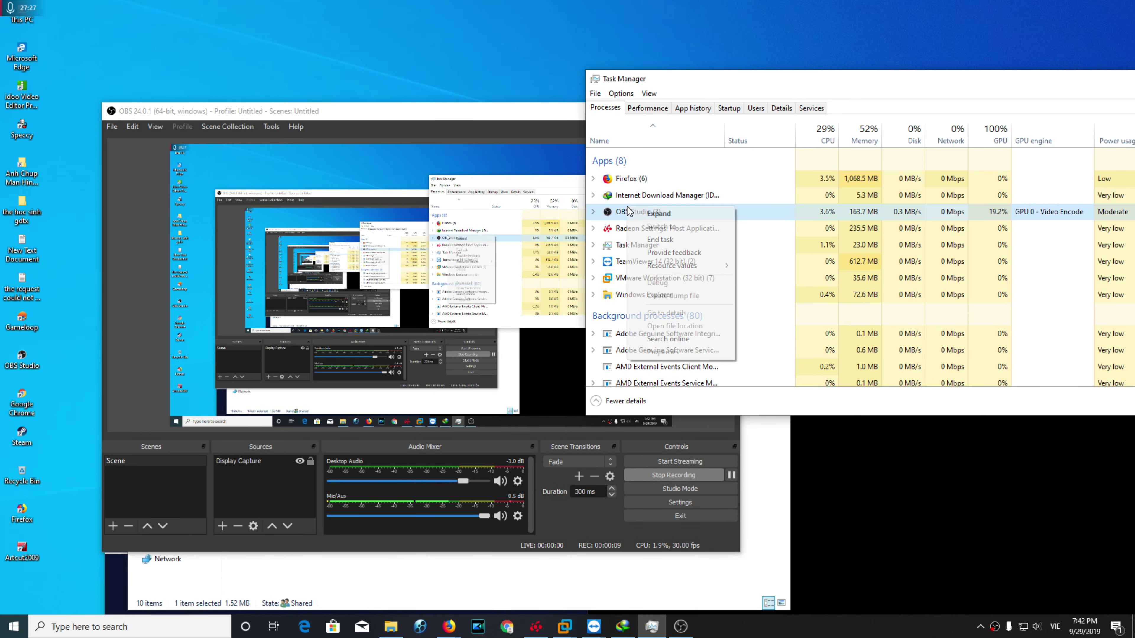
left_click(640, 243)
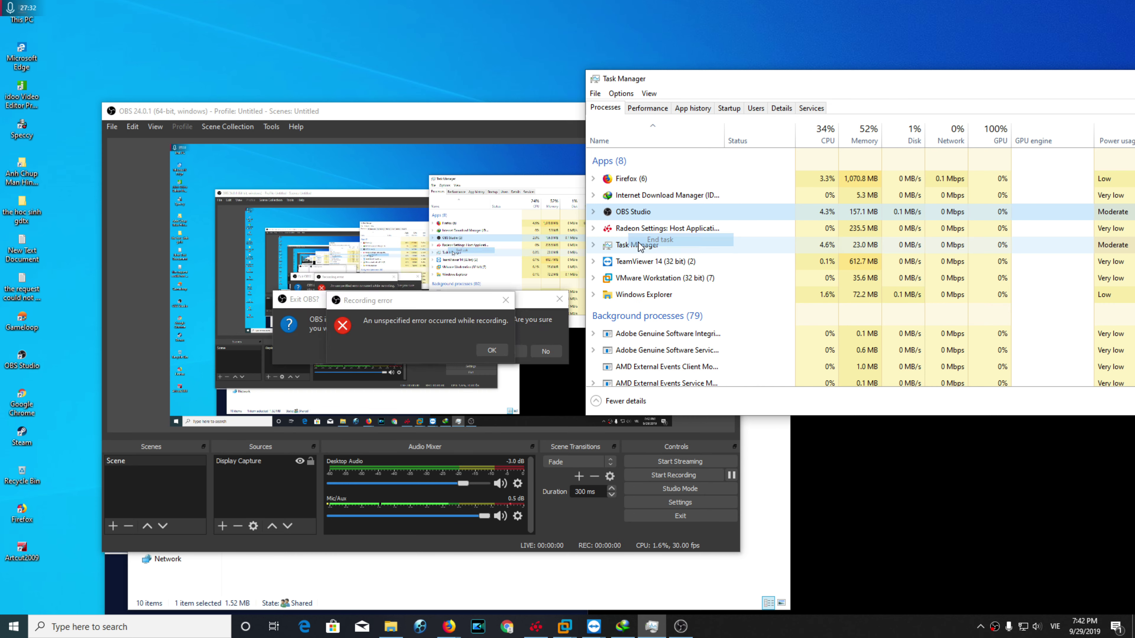
right_click(501, 387)
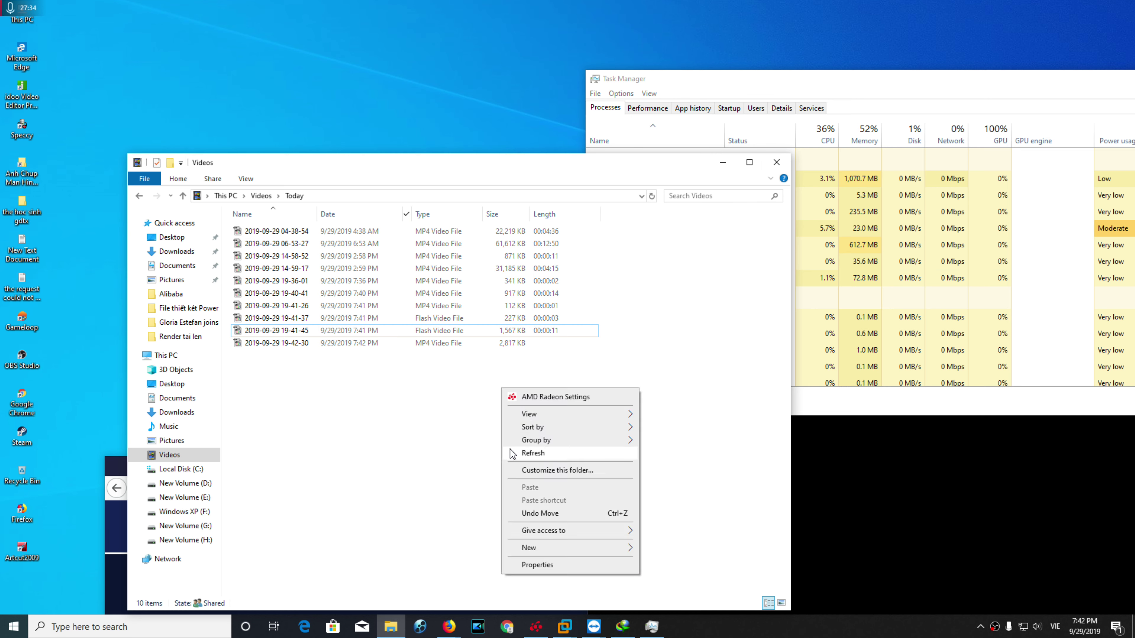
left_click(527, 452)
double_click(308, 346)
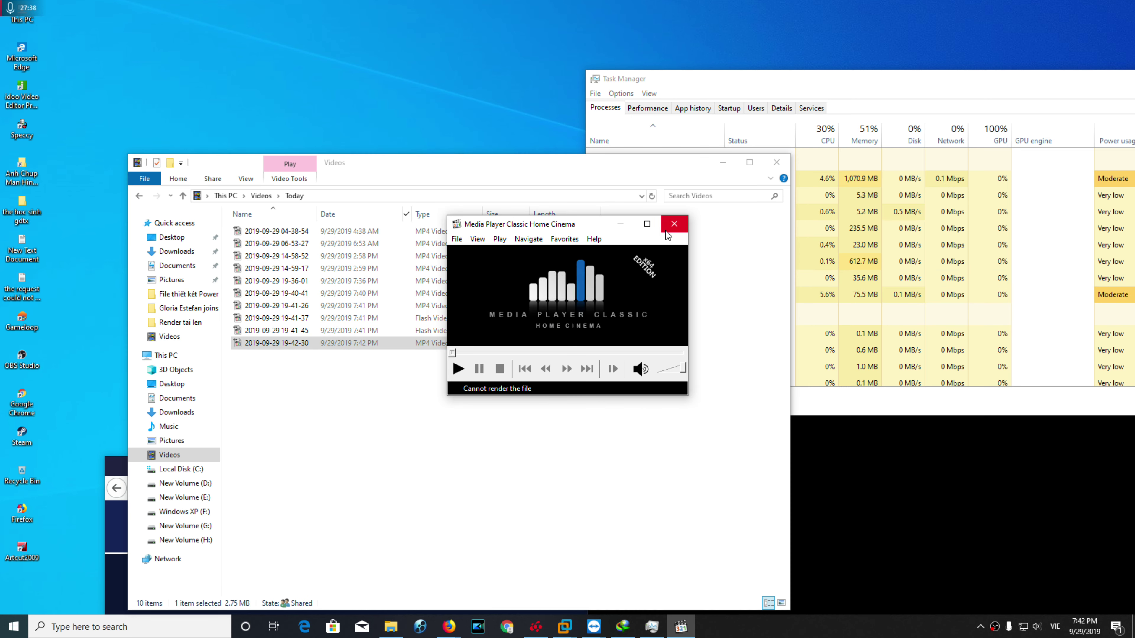
left_click(665, 233)
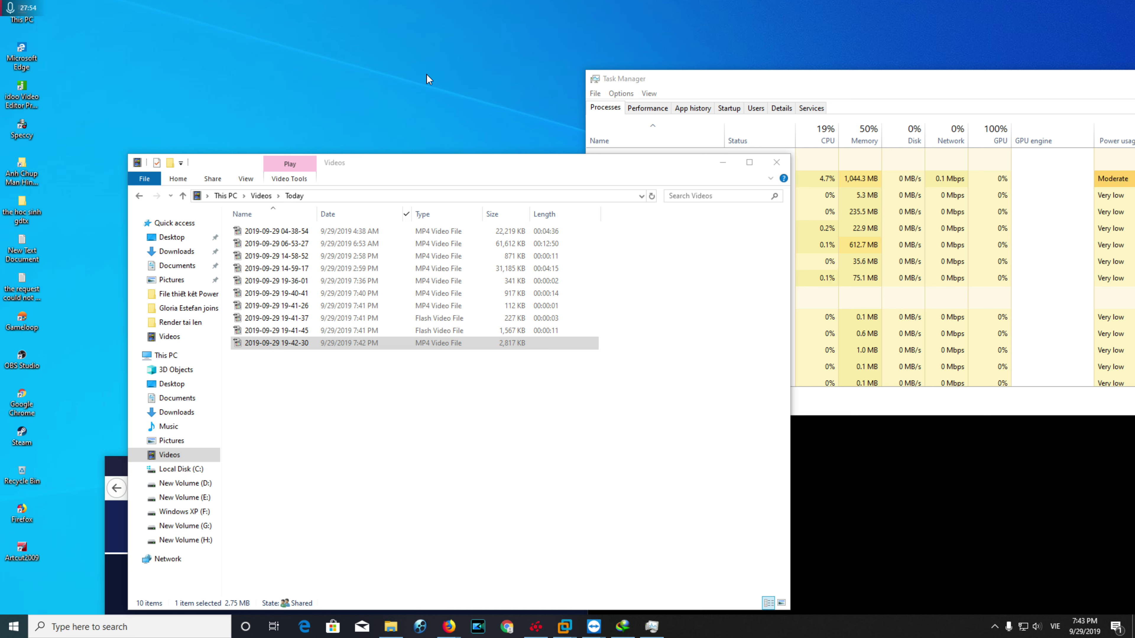
Launch PowerDirector 18 in Full Mode at 16:9 and move the Videos folder window aside.
left_click(469, 634)
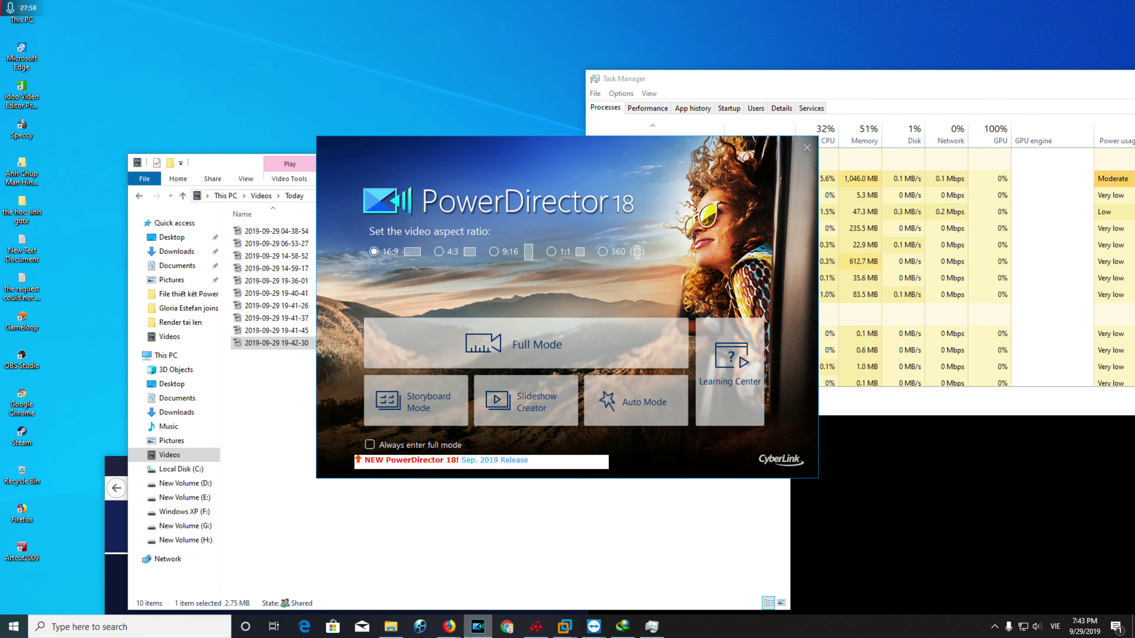
left_click(505, 357)
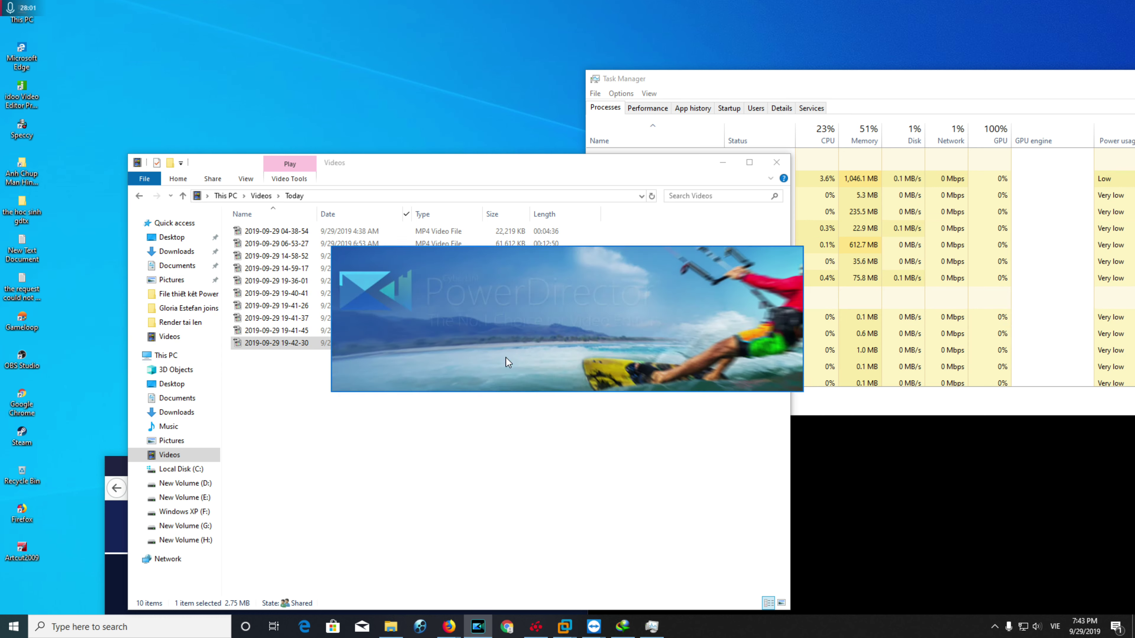
left_click(303, 378)
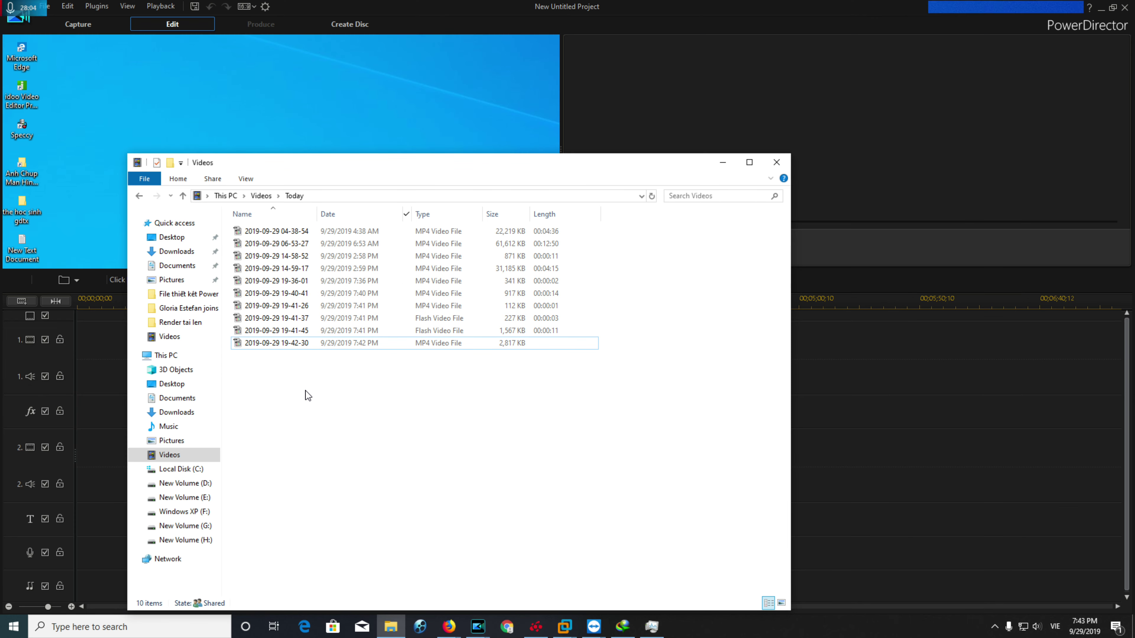
left_click_drag(348, 166, 627, 169)
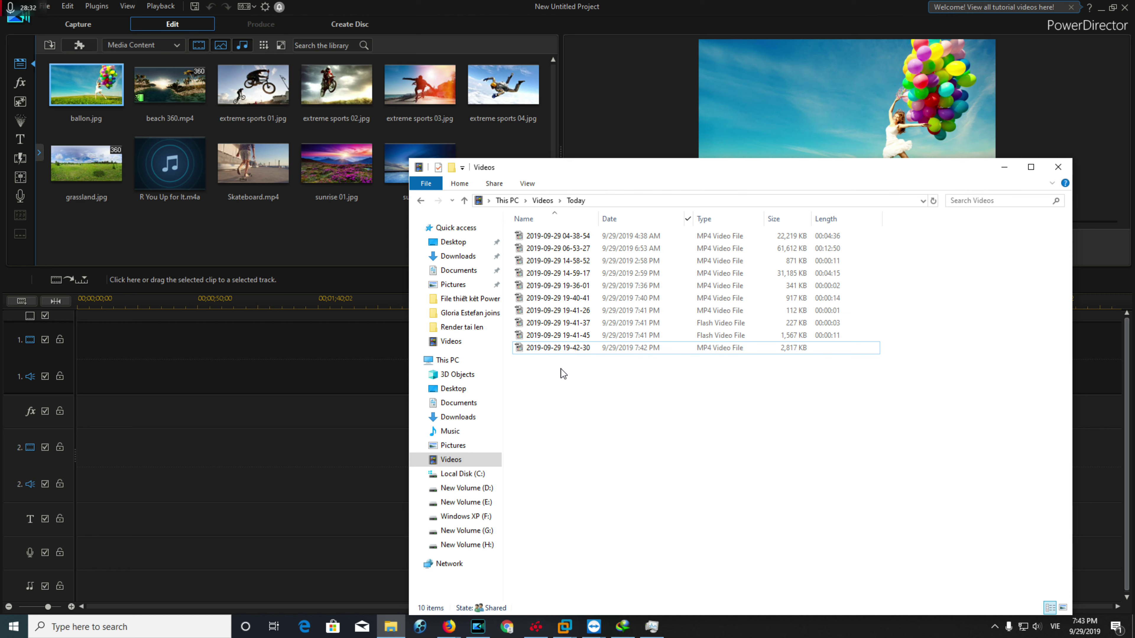
Play the interrupted 19-41-45 FLV, then try the 19-42-30 MP4 for comparison, closing the player after each.
left_click(555, 335)
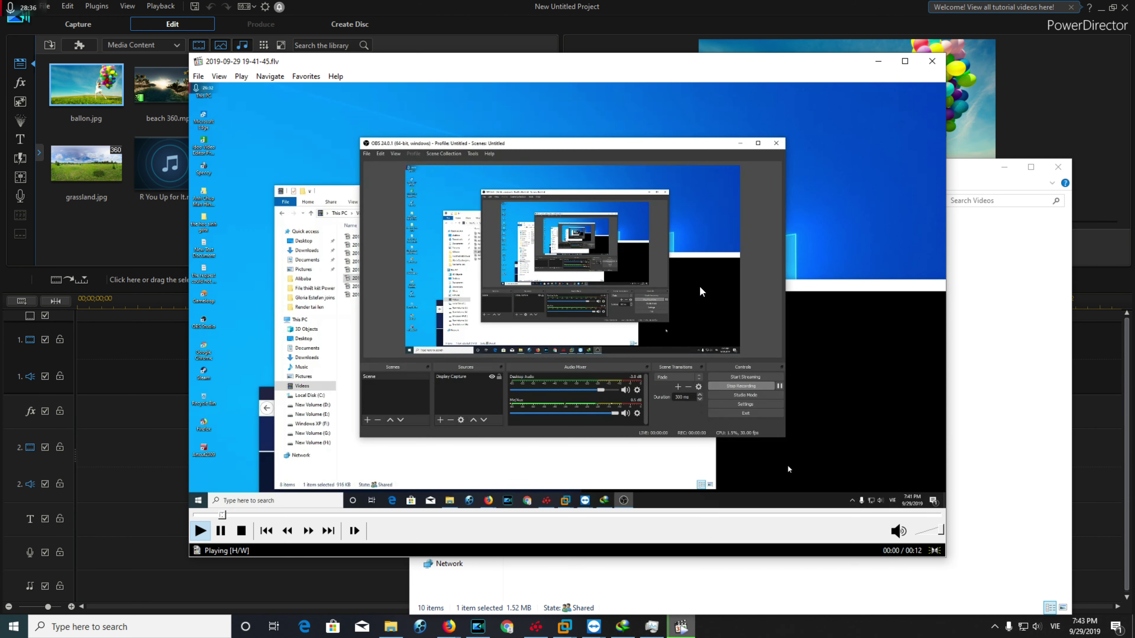
left_click(624, 361)
left_click(932, 61)
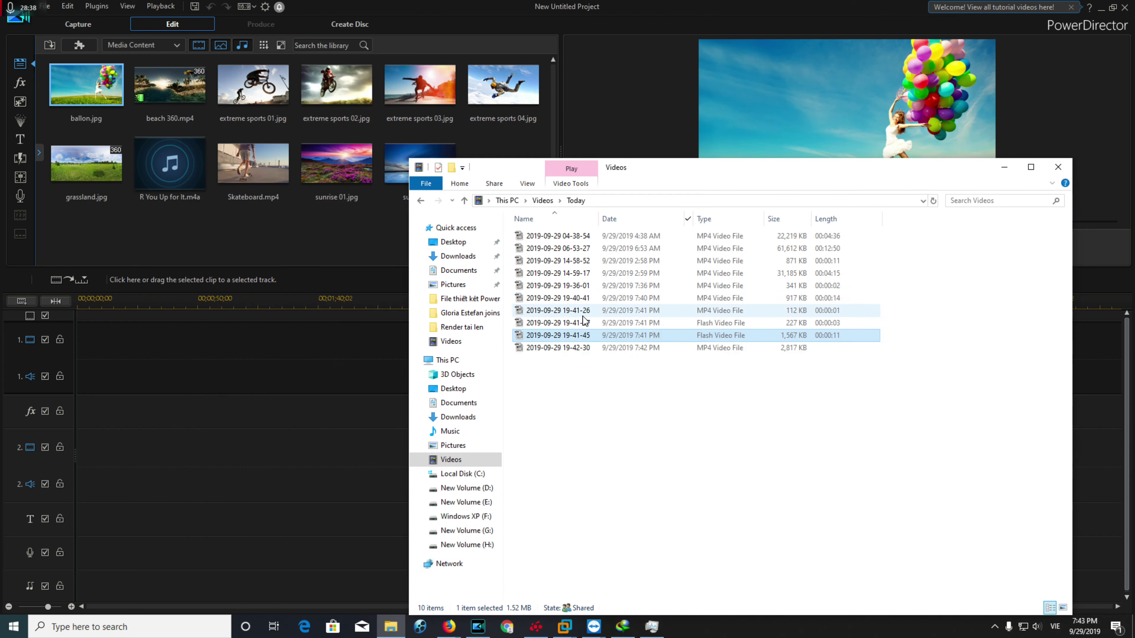
left_click(554, 348)
double_click(552, 353)
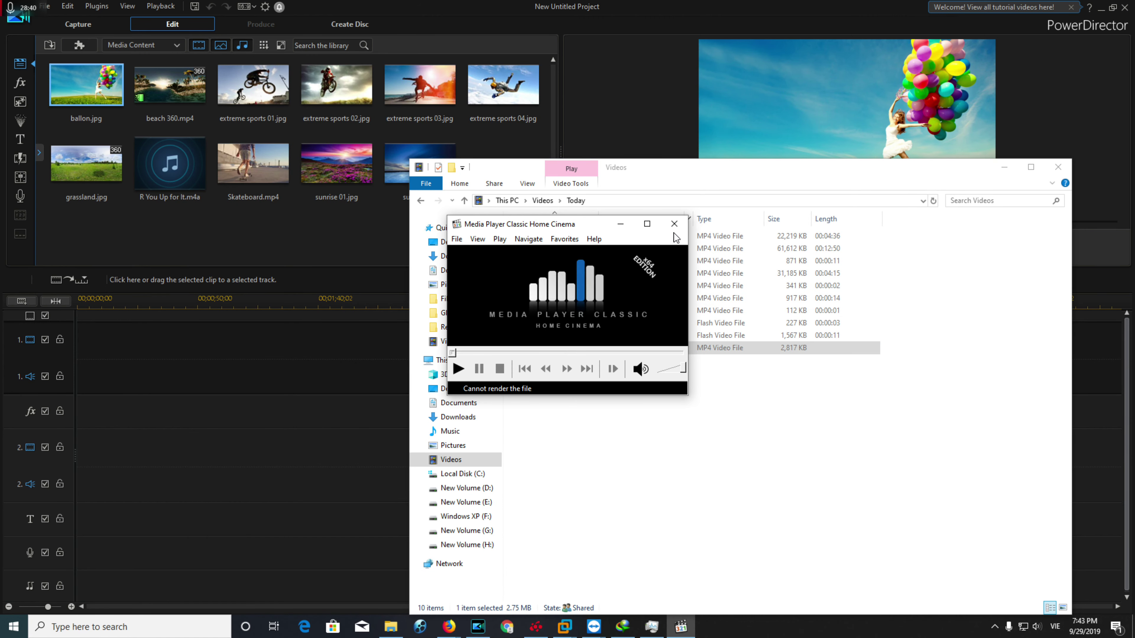
left_click(670, 223)
left_click(322, 380)
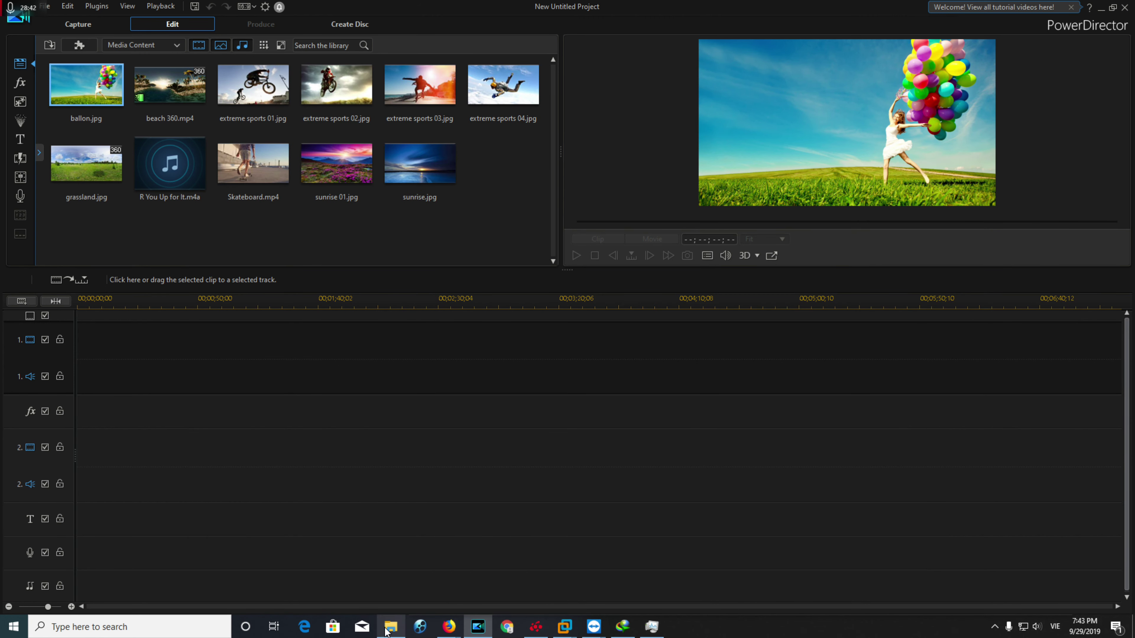
left_click(391, 626)
left_click(546, 336)
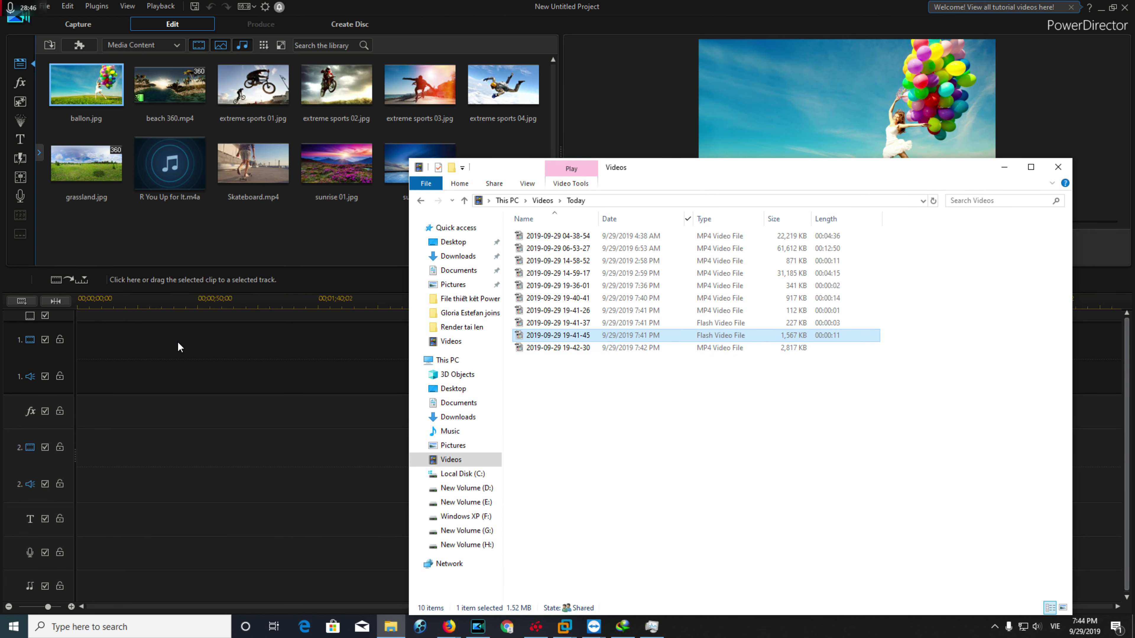
left_click_drag(322, 348, 316, 348)
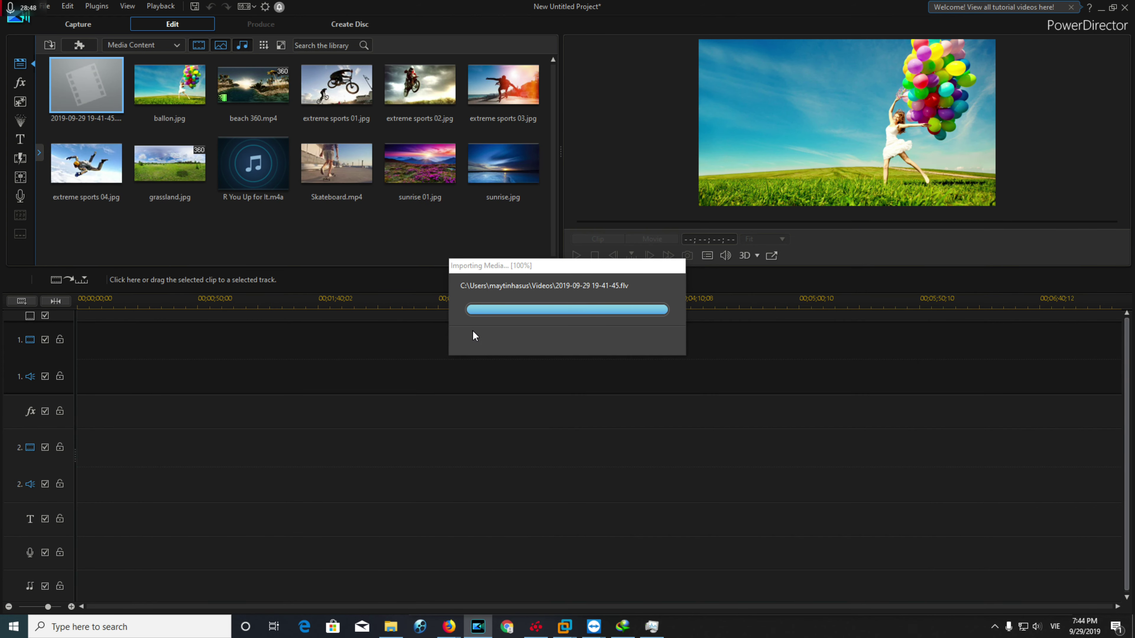
Open the Produce settings, dismiss the About dialog and check the file extension options for H.264 AVC.
left_click(260, 25)
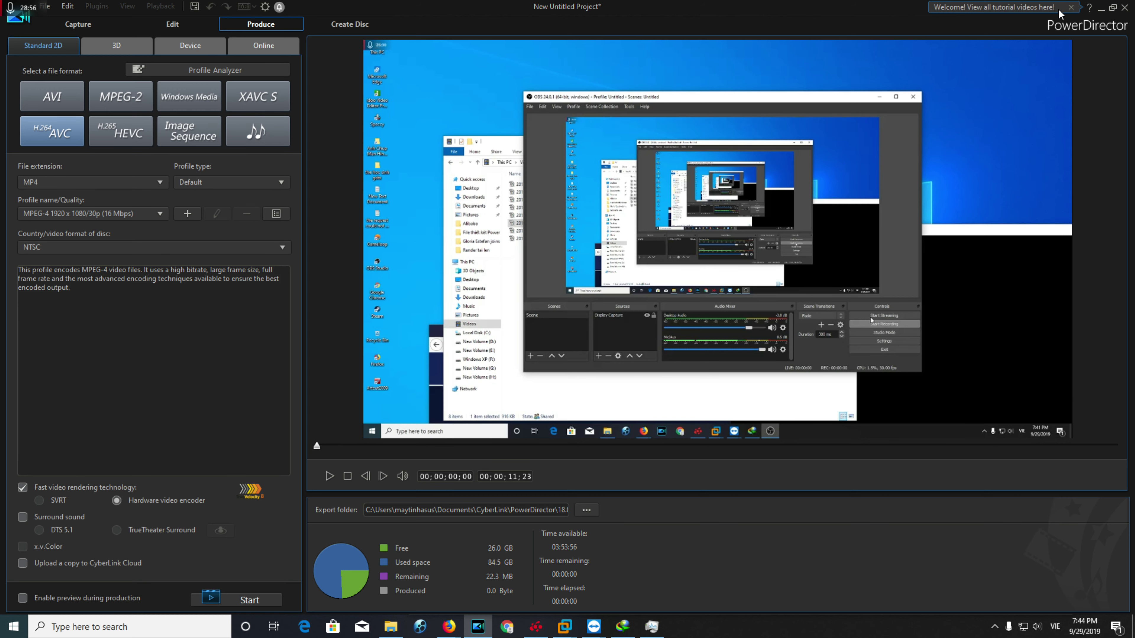
left_click(1073, 23)
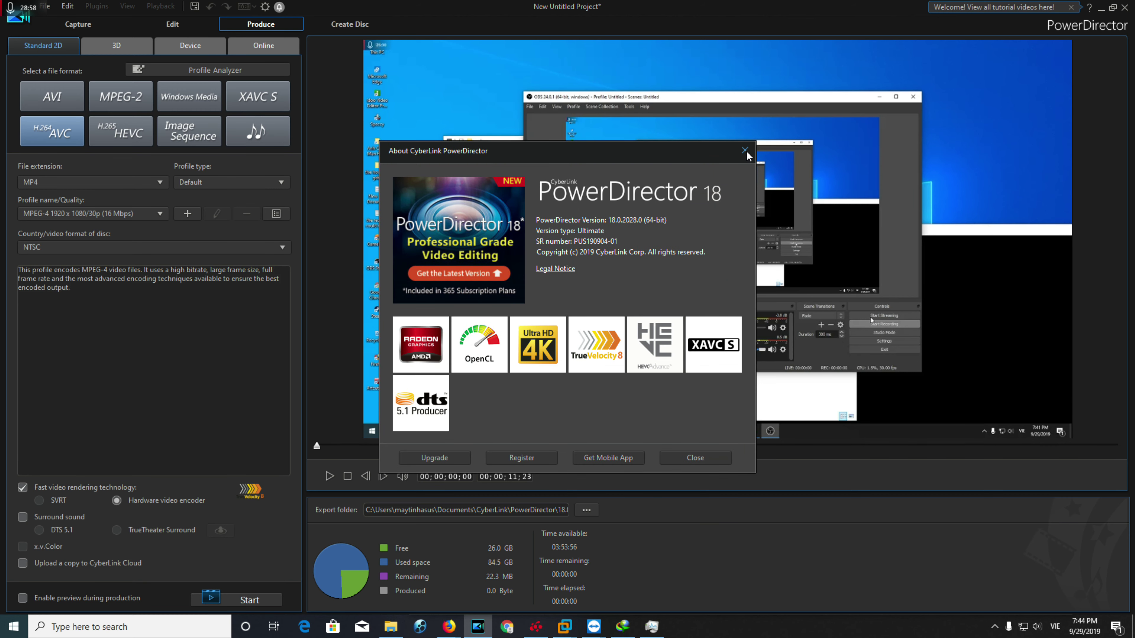
left_click(745, 149)
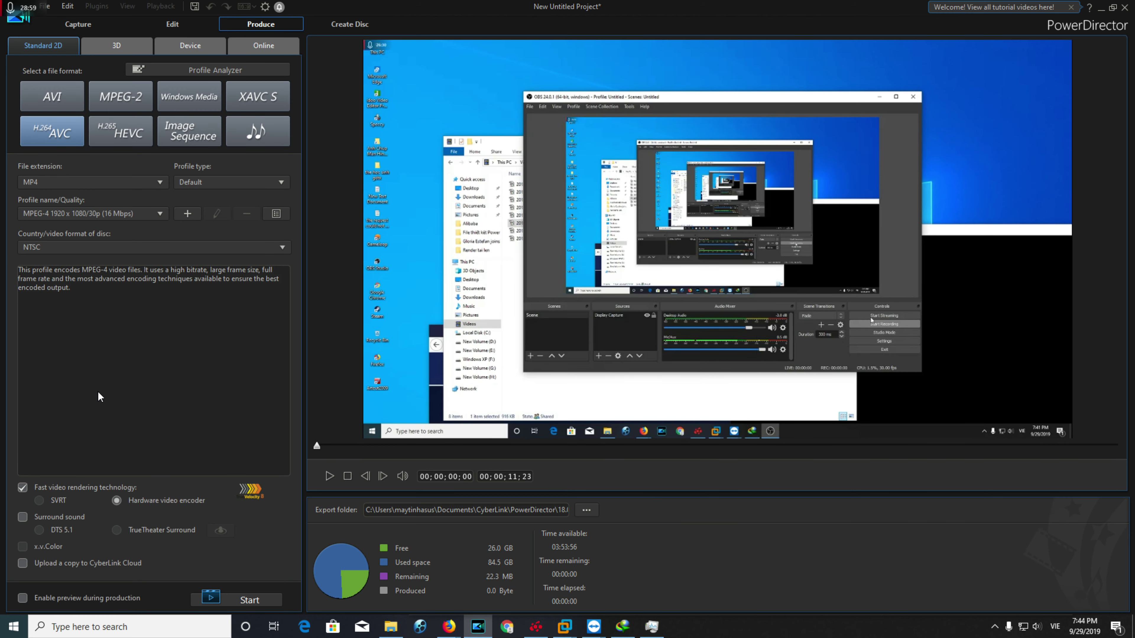
left_click(50, 181)
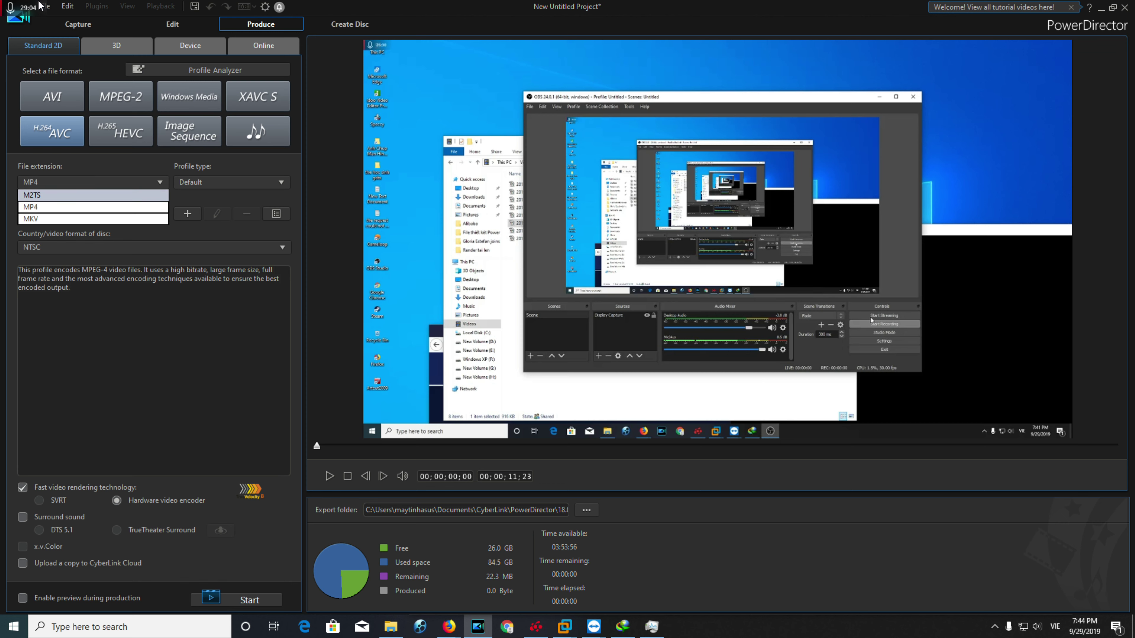
left_click(64, 302)
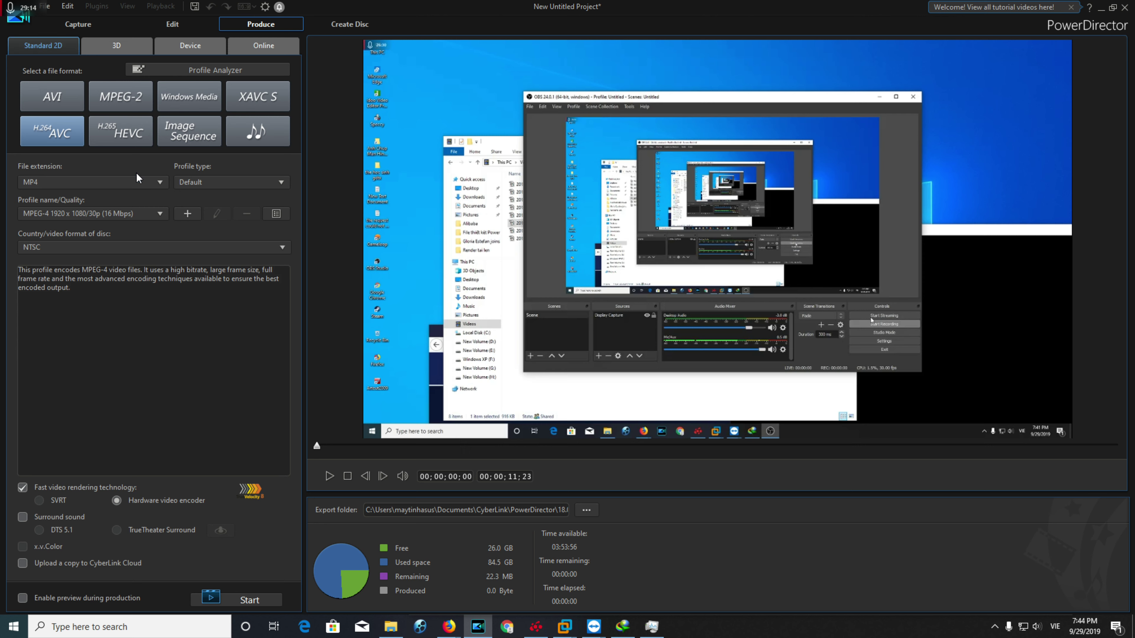
Set the H.264 AVC file extension to M2TS and the profile quality to AVC 1920 x 1080/60p (28 Mbps).
left_click(89, 182)
left_click(85, 197)
left_click(130, 215)
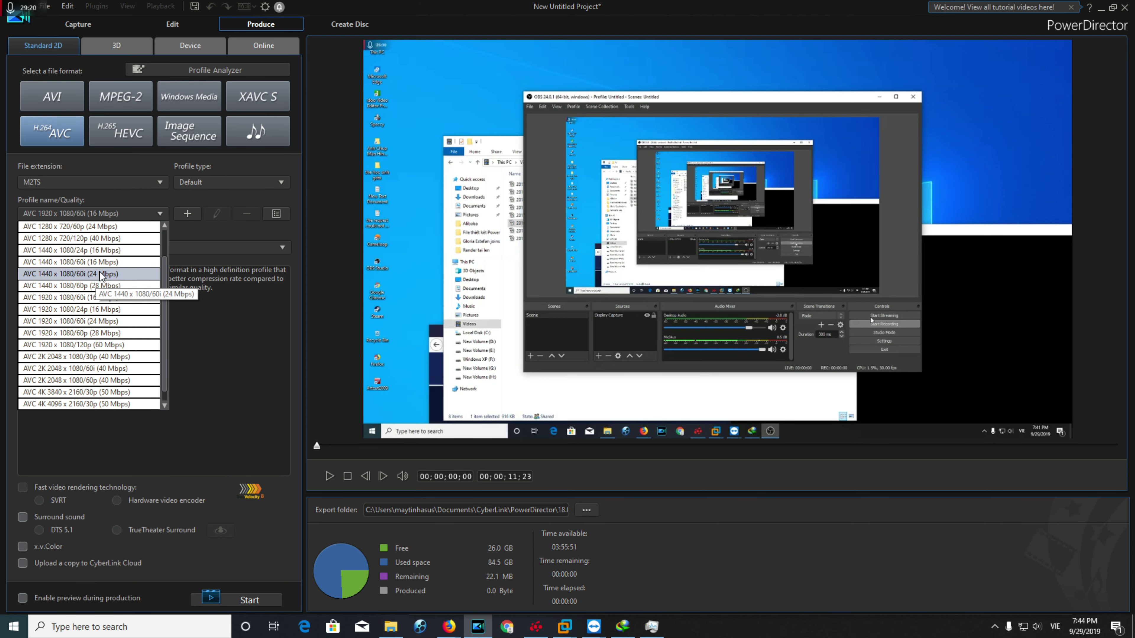
left_click(86, 334)
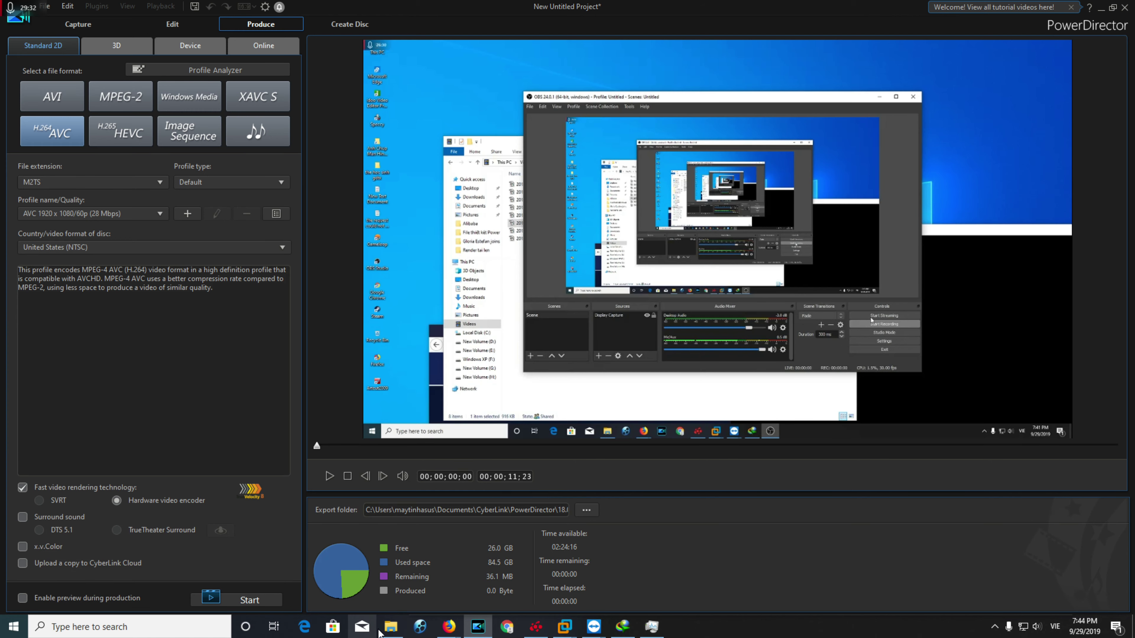
Point out the 19-42-30 MP4 in the Videos folder, then start producing the movie in PowerDirector and cancel the rendering.
left_click(389, 626)
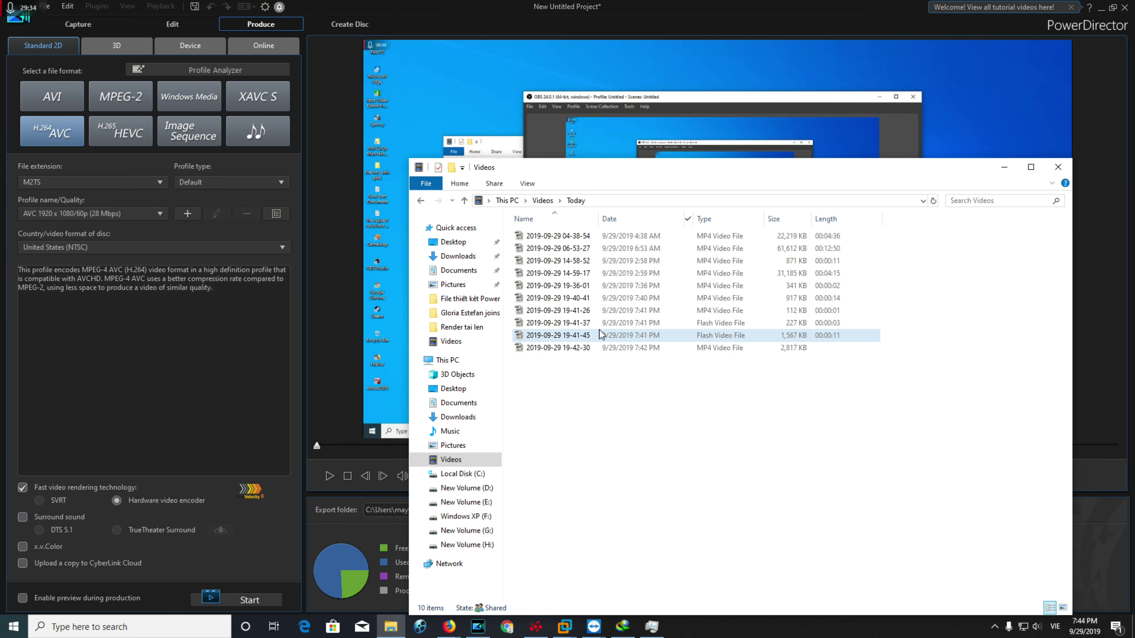
left_click(564, 349)
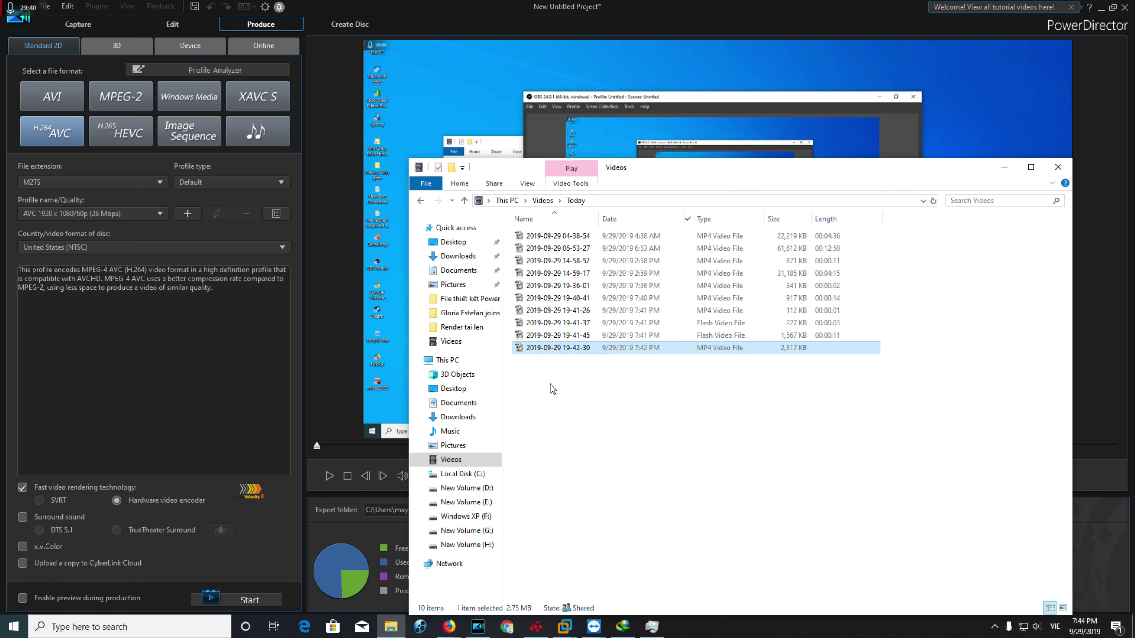
left_click(141, 334)
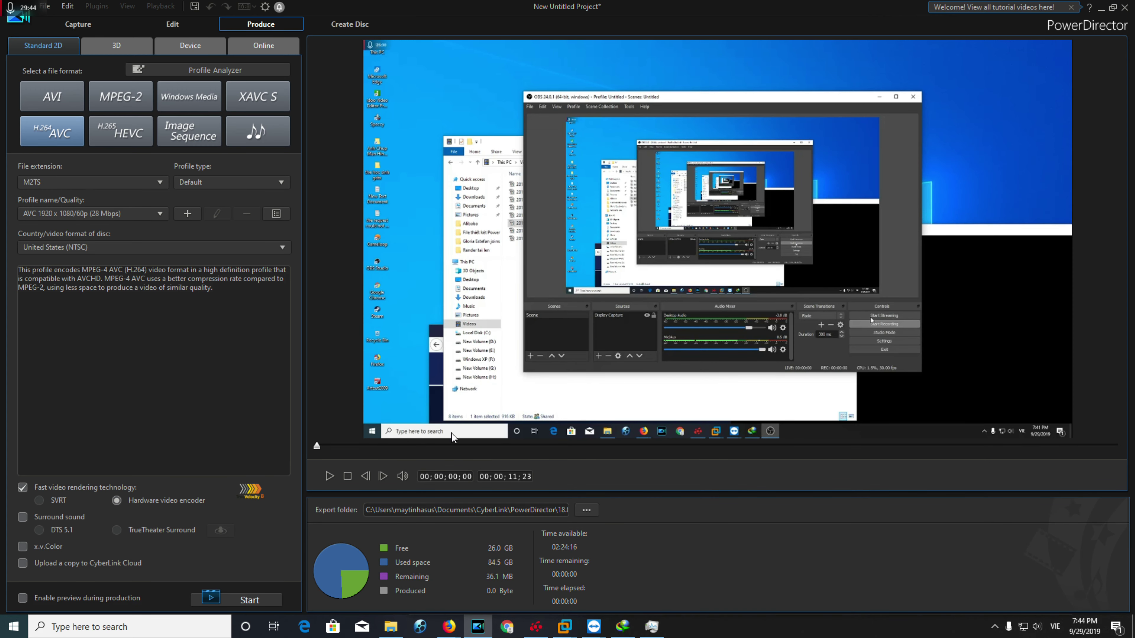
left_click(248, 598)
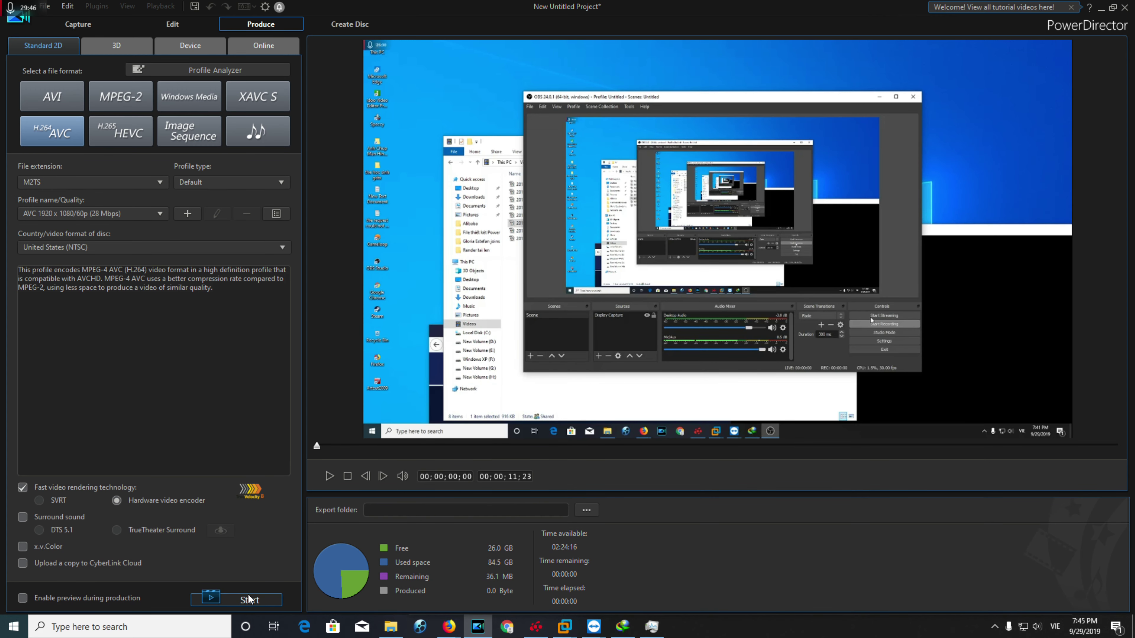
key("Escape")
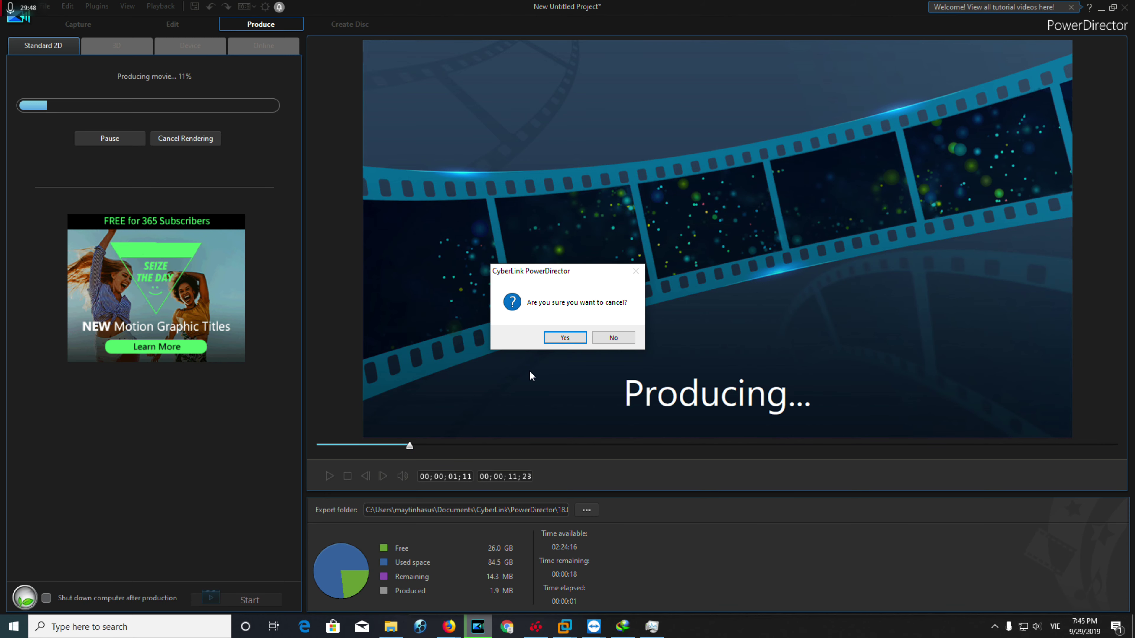
left_click(553, 336)
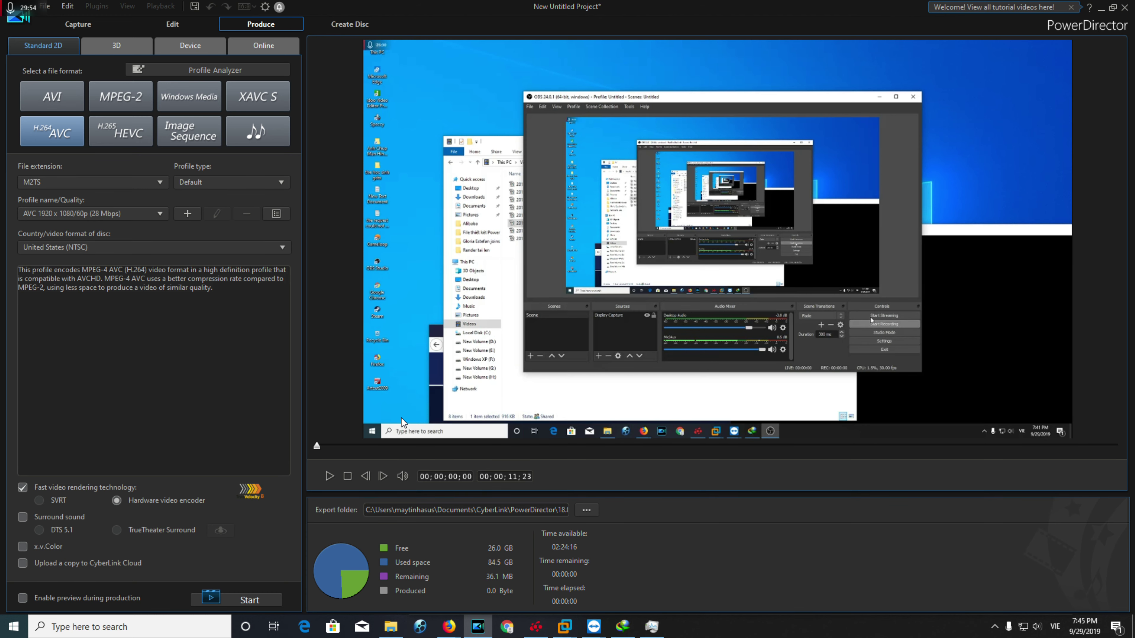
Glance at the Videos folder, review the file extension options in PowerDirector and choose H.265 HEVC as the production format.
left_click(390, 625)
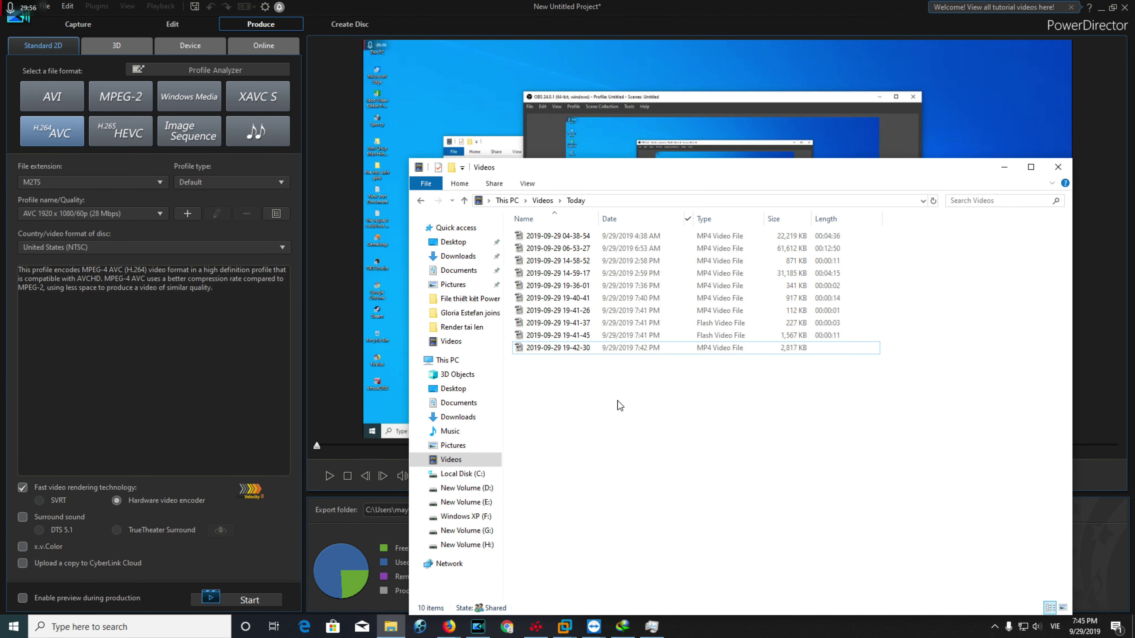
left_click(172, 385)
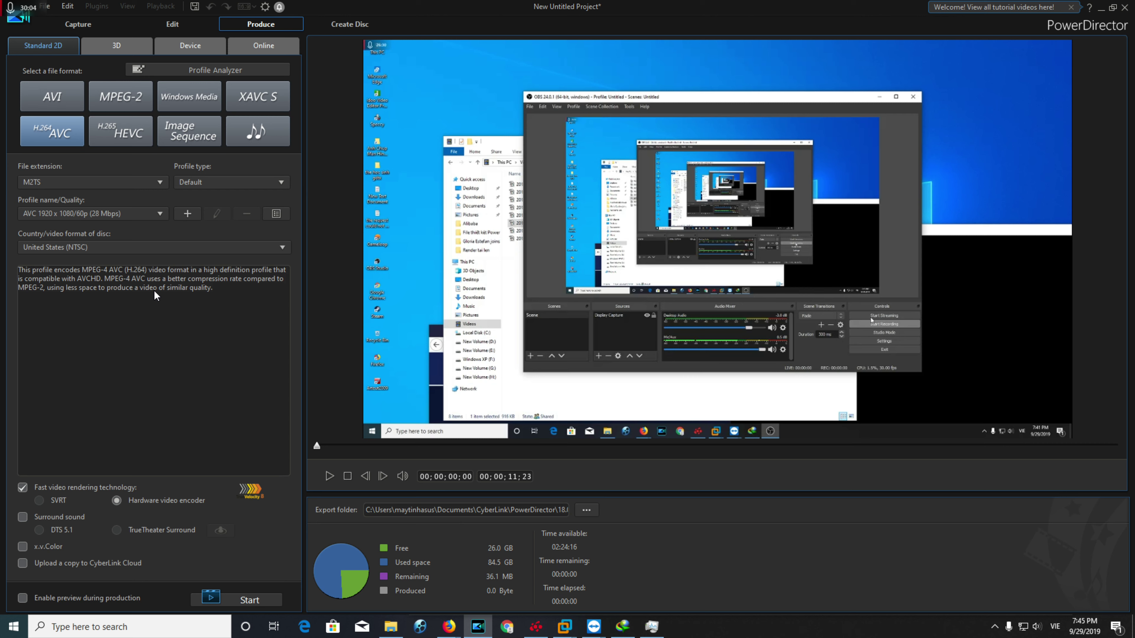
left_click(67, 182)
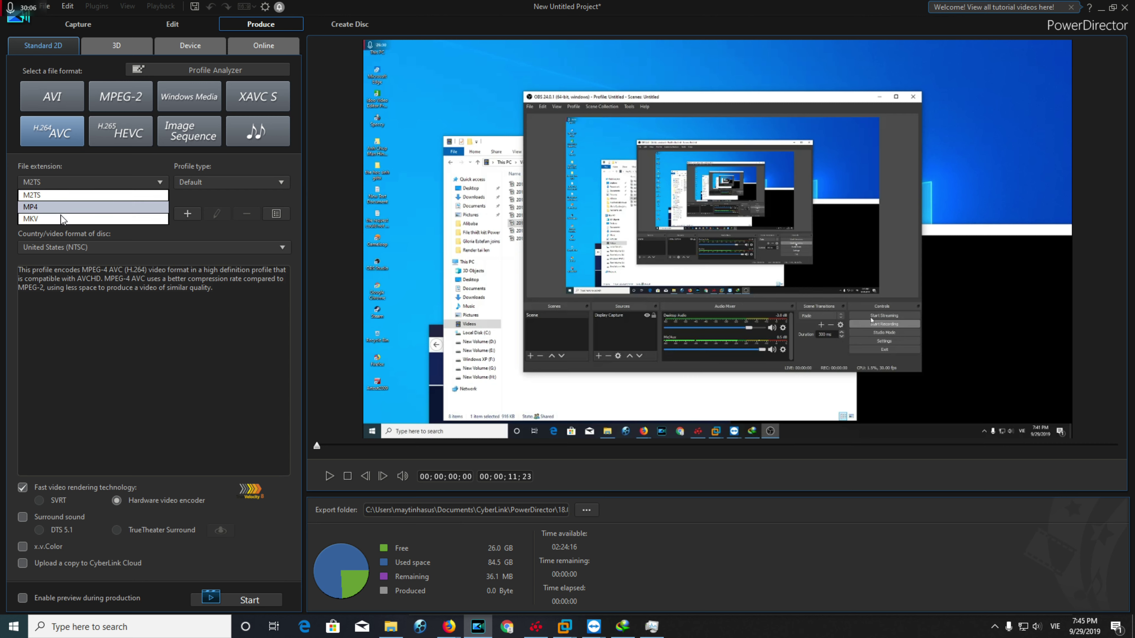
left_click(123, 182)
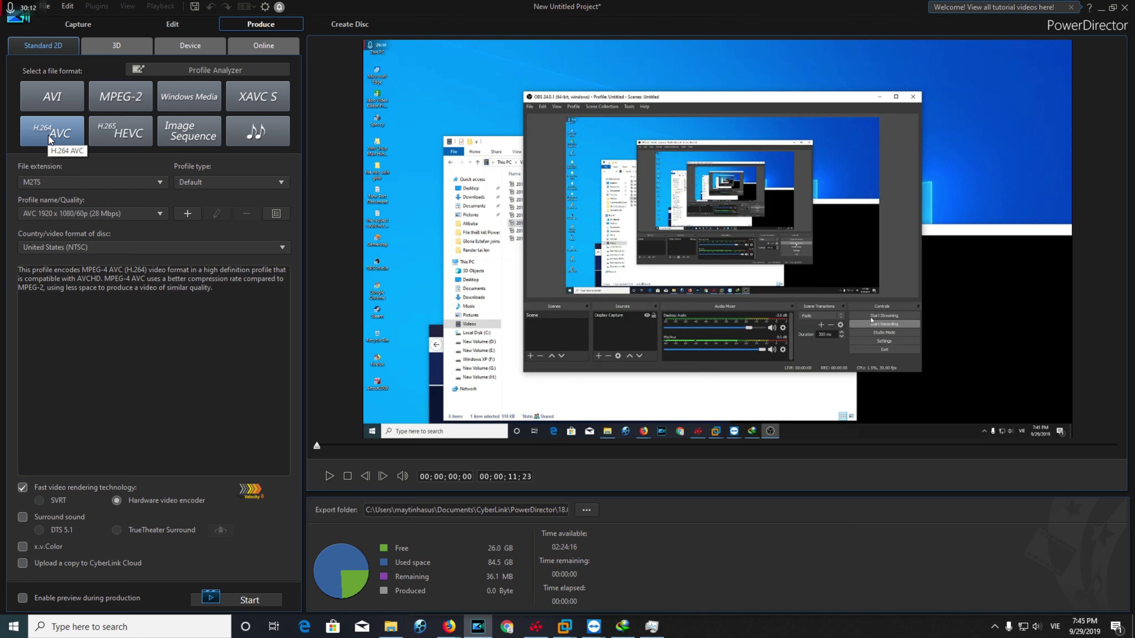
left_click(105, 121)
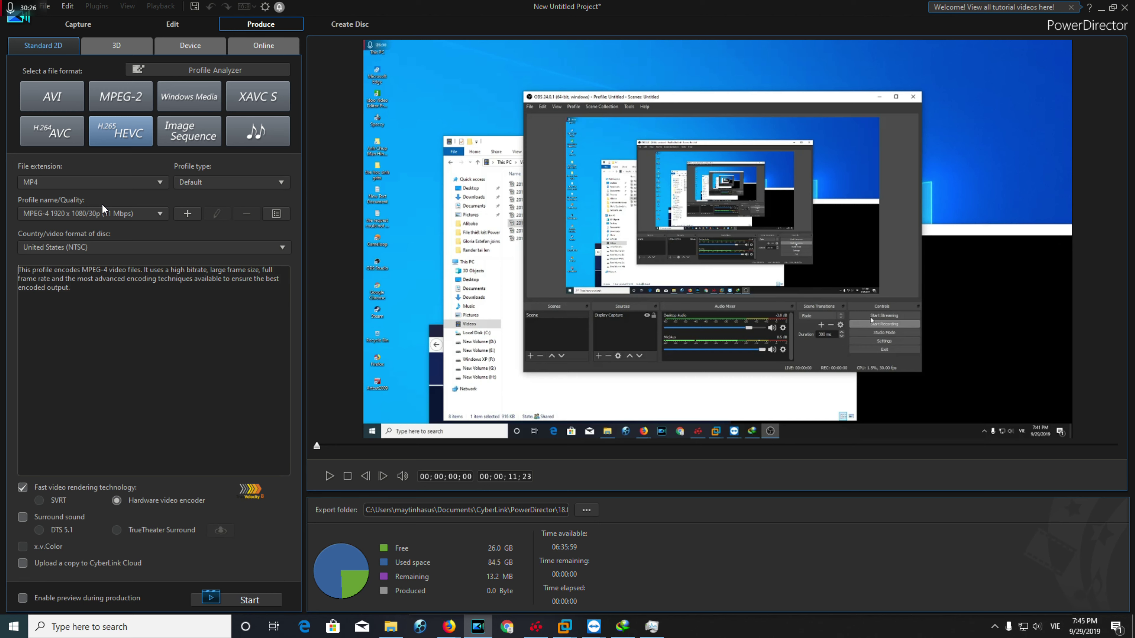
Review the H.265 HEVC profile quality options and compare them with the H.264 AVC production settings.
left_click(121, 212)
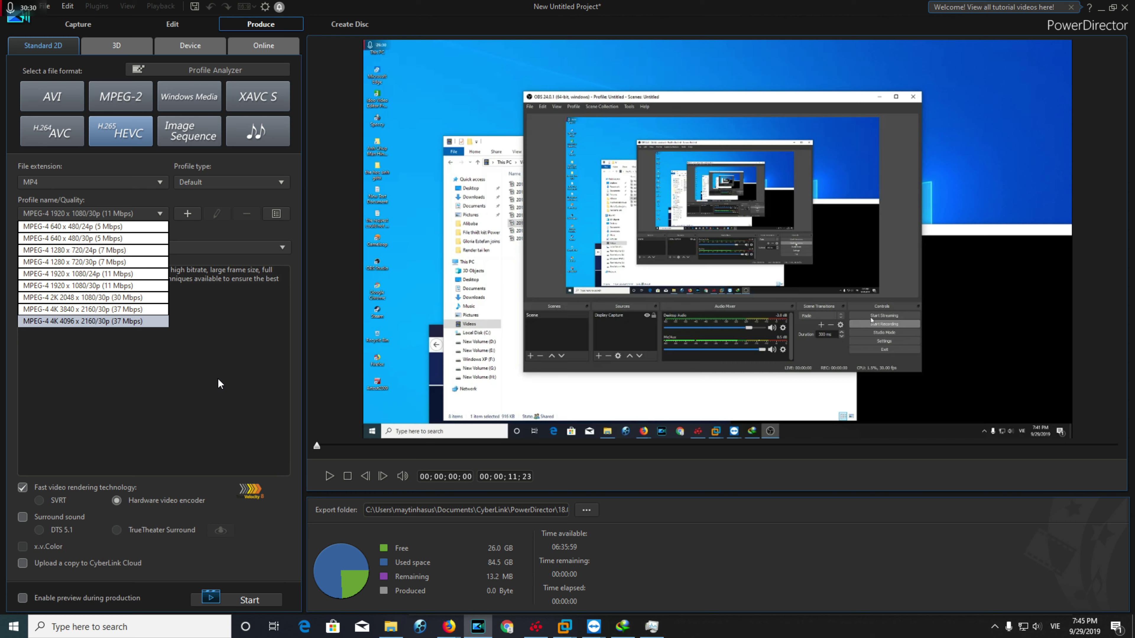
left_click(156, 338)
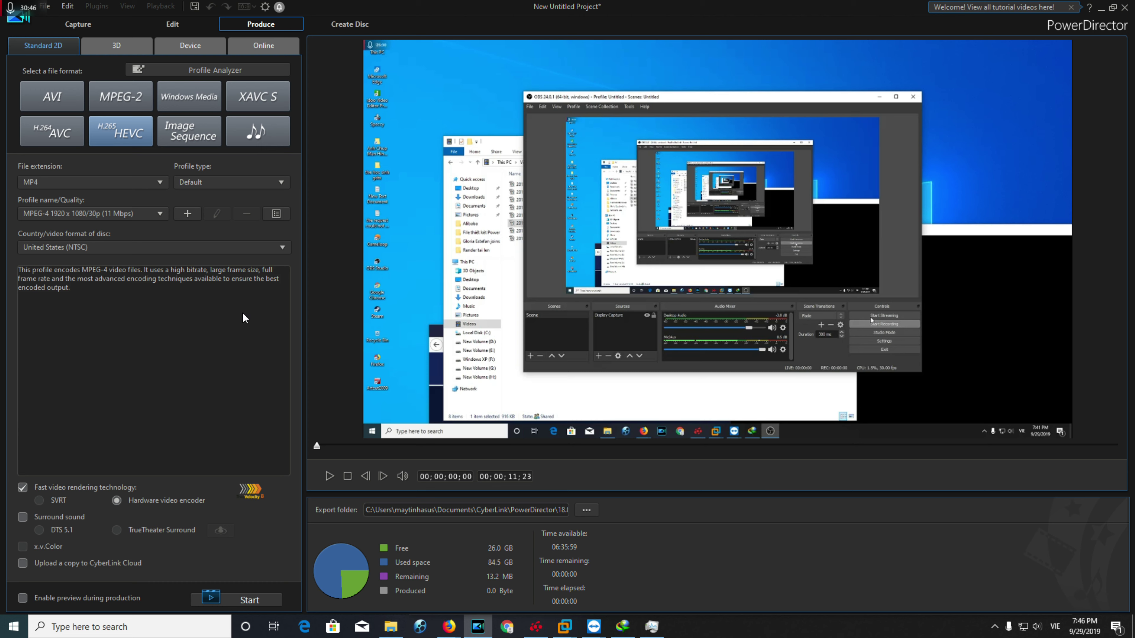
left_click(108, 216)
left_click(239, 361)
left_click(67, 139)
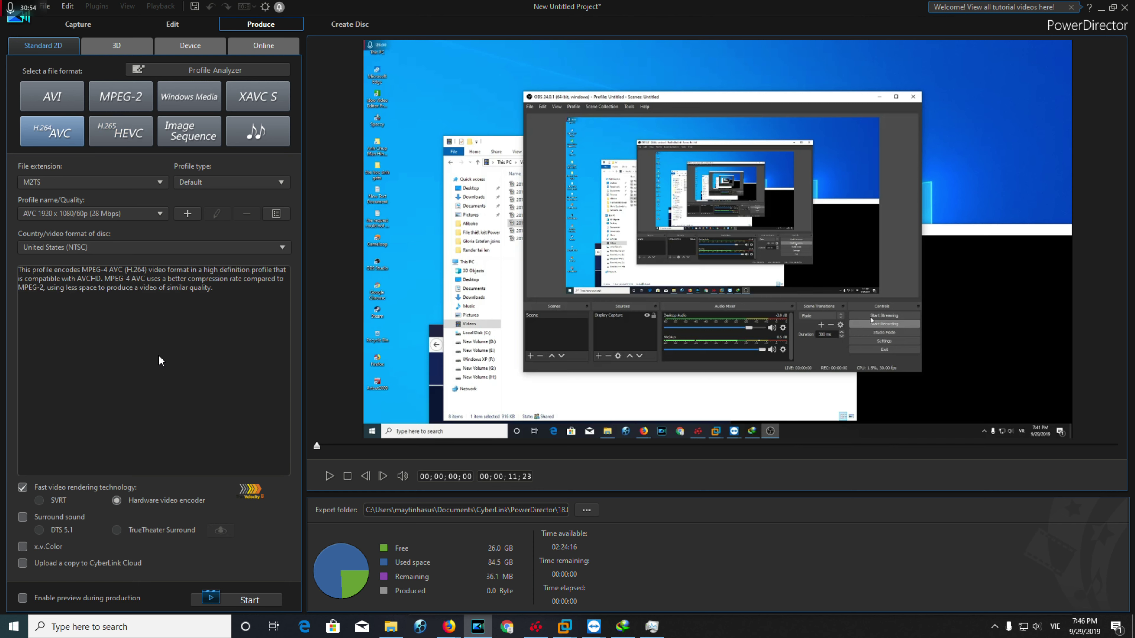
left_click(96, 136)
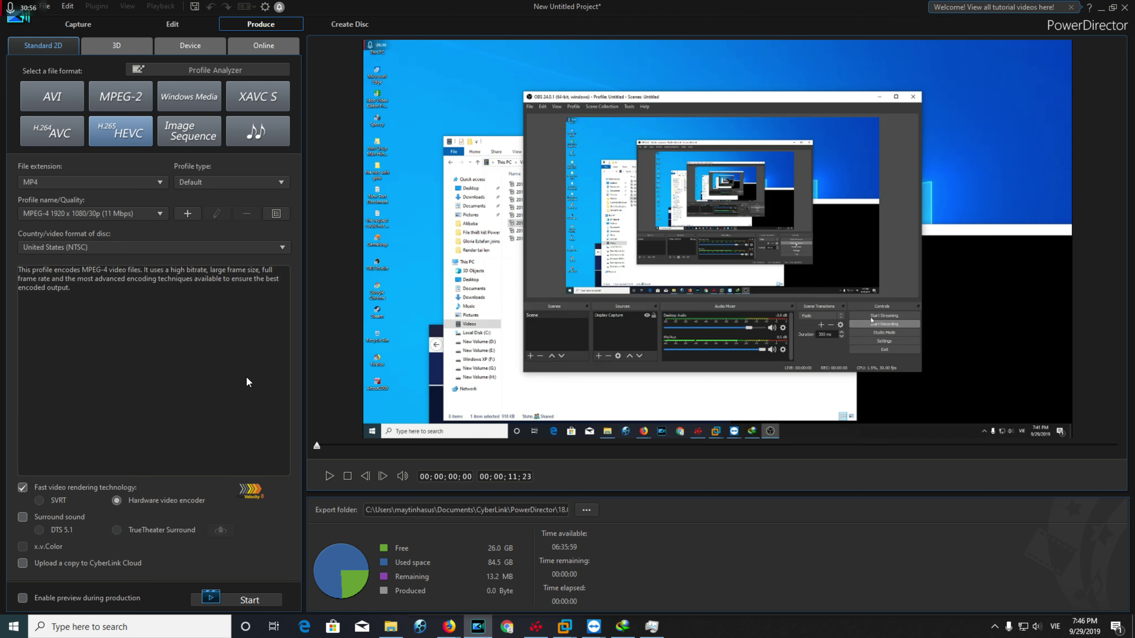
Close PowerDirector without saving the changes to the current project.
left_click(1124, 7)
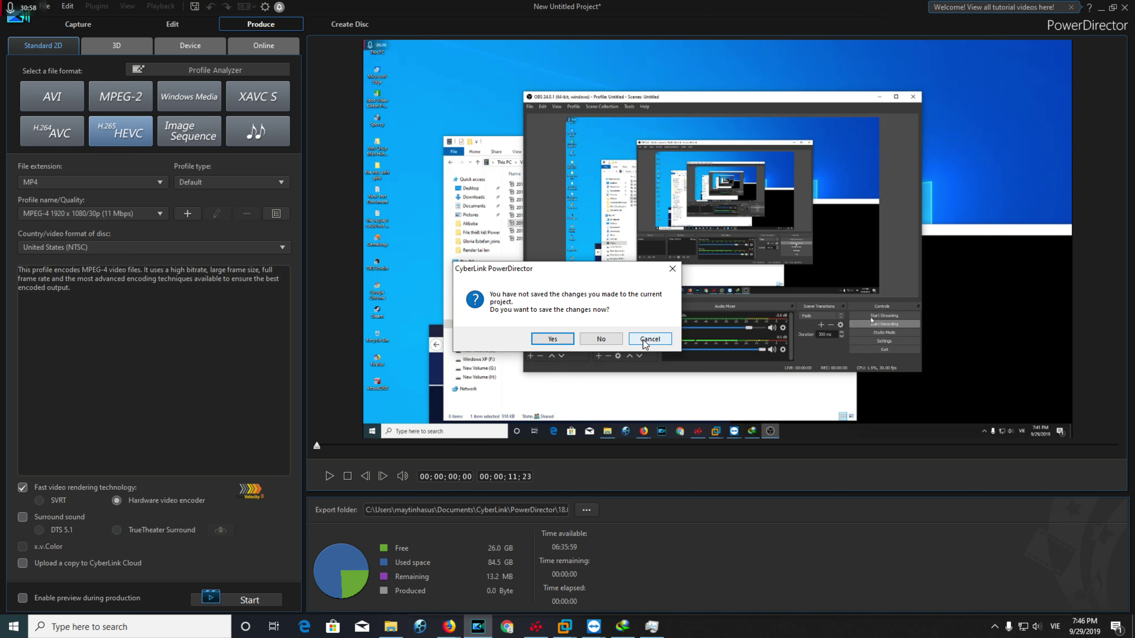
left_click(601, 339)
left_click_drag(641, 183, 434, 184)
left_click(847, 172)
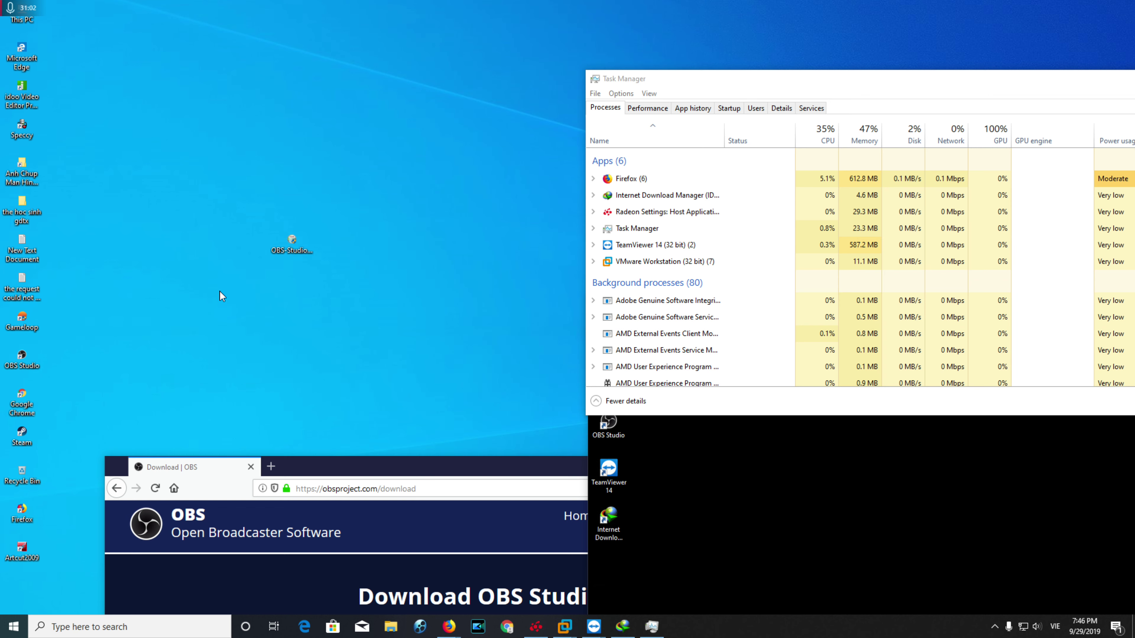
Launch OBS Studio and set the recording format to mov in the output settings.
double_click(23, 357)
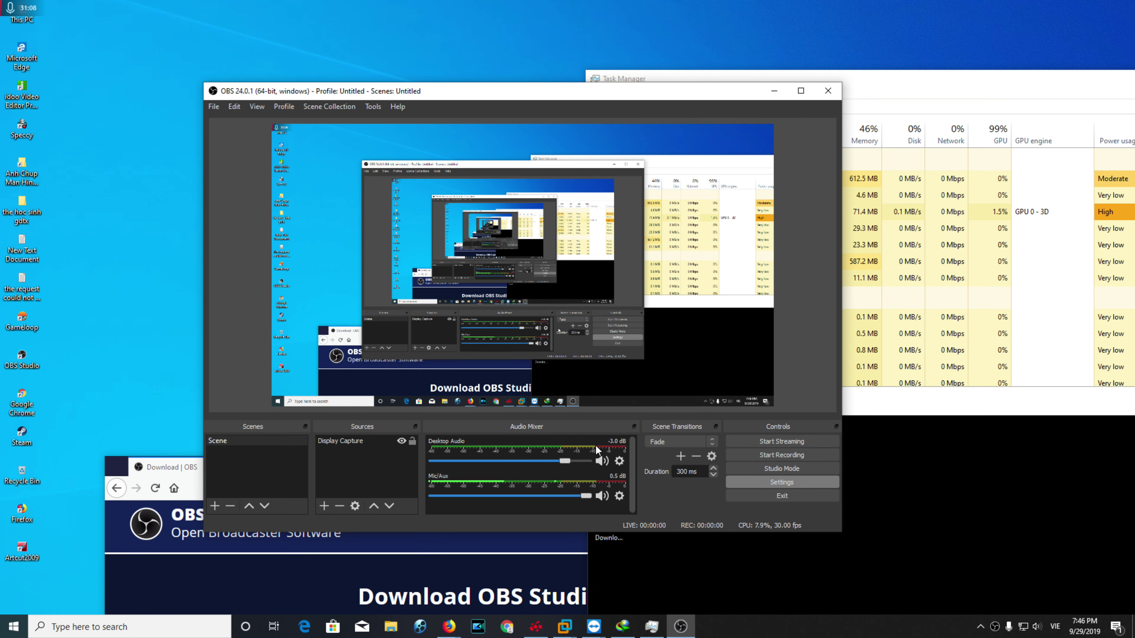
left_click(782, 482)
left_click(278, 173)
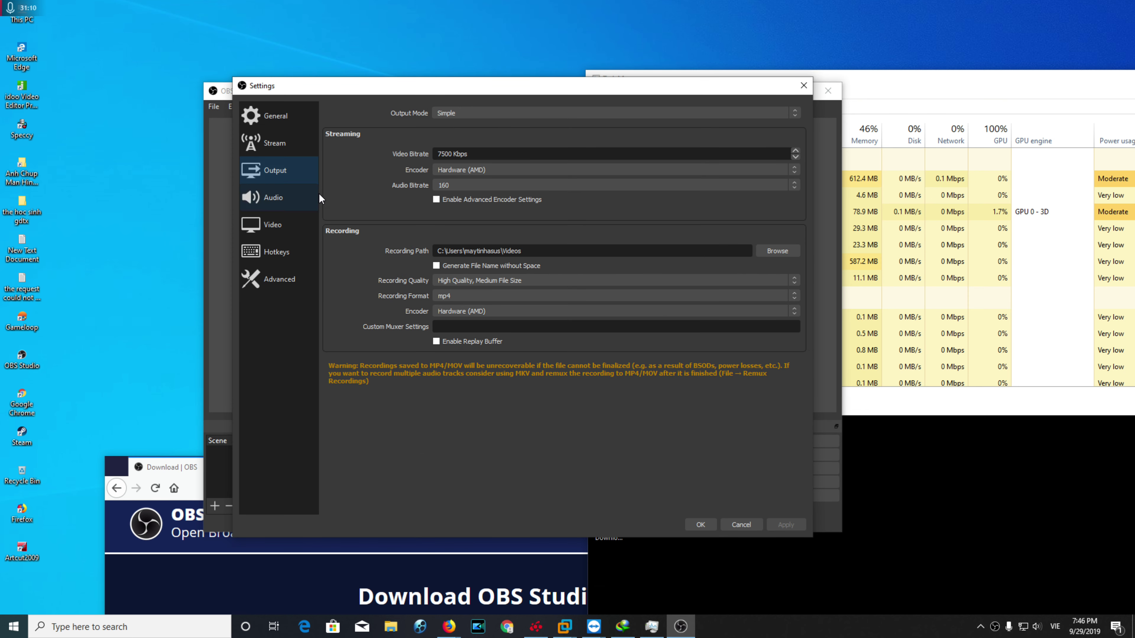
left_click(475, 300)
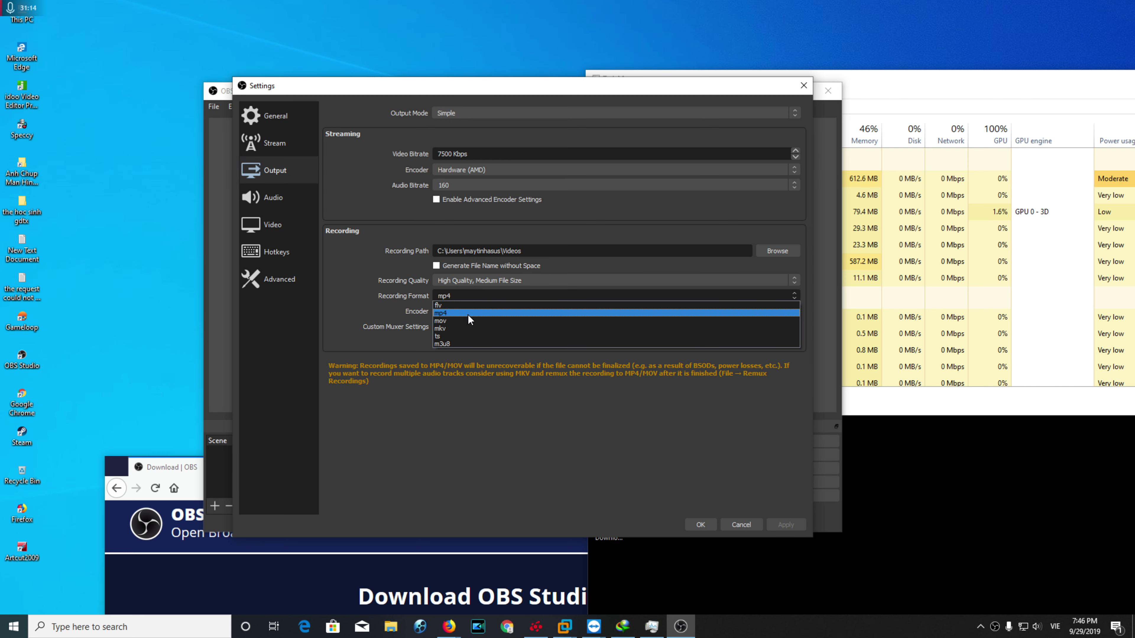
left_click(456, 321)
left_click(472, 295)
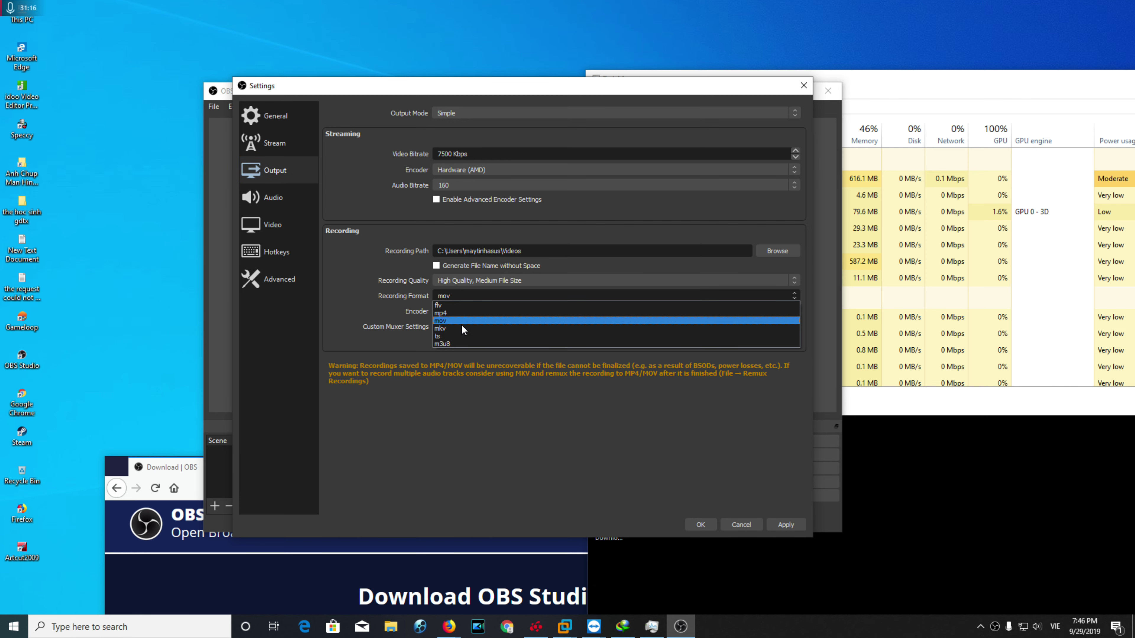
left_click(462, 322)
left_click(463, 296)
left_click(460, 318)
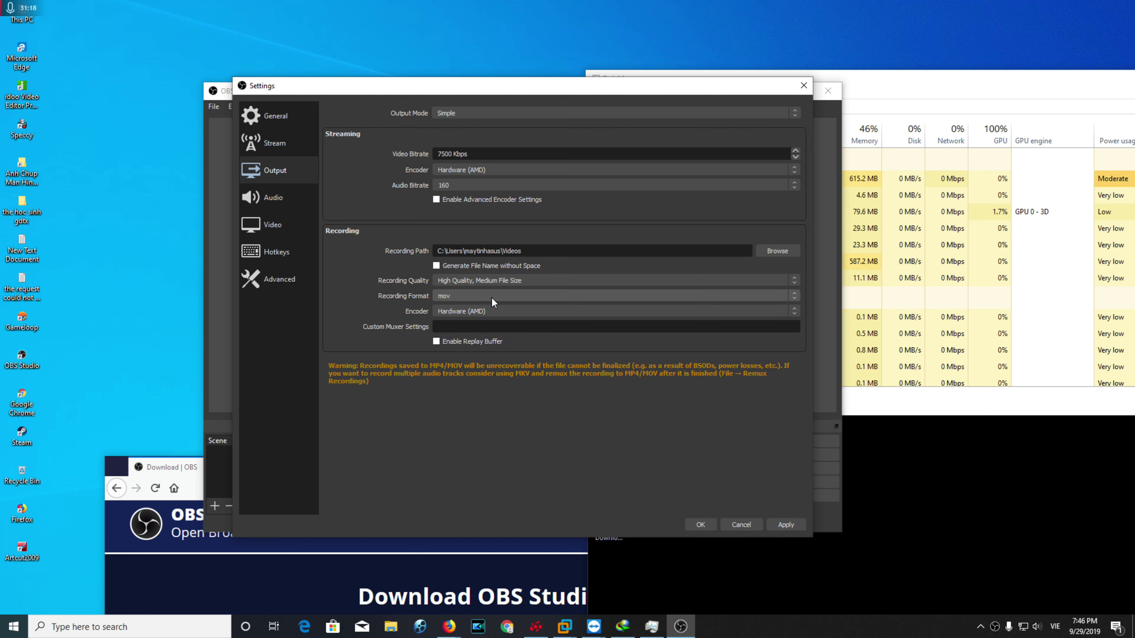
Try out mp4, mov and flv in turn as the recording format.
left_click(493, 296)
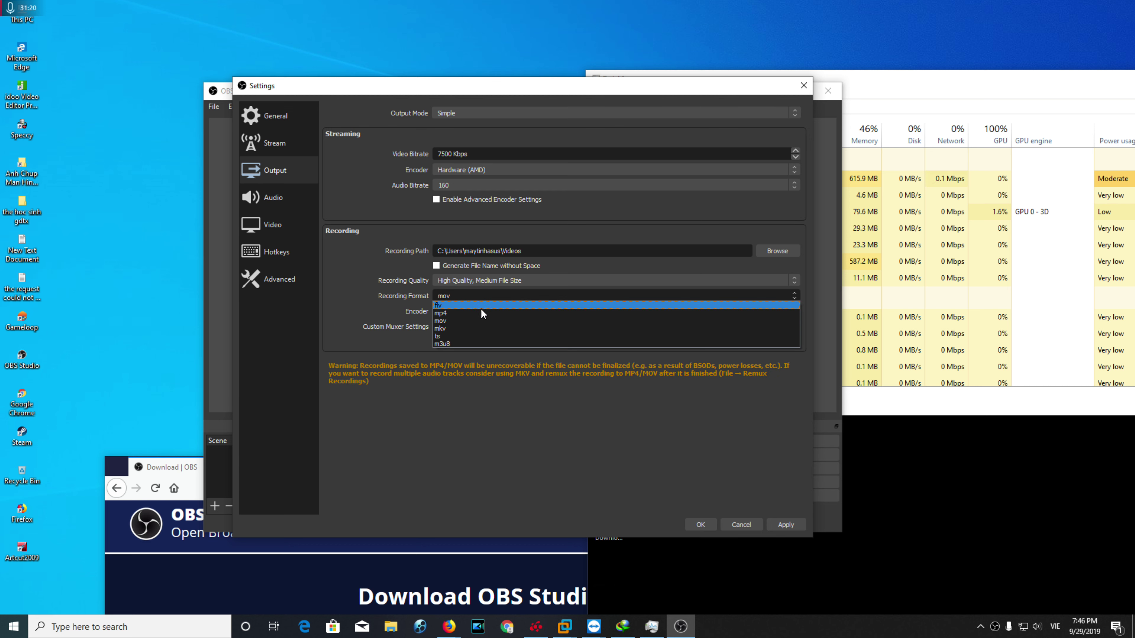
left_click(481, 313)
left_click(488, 297)
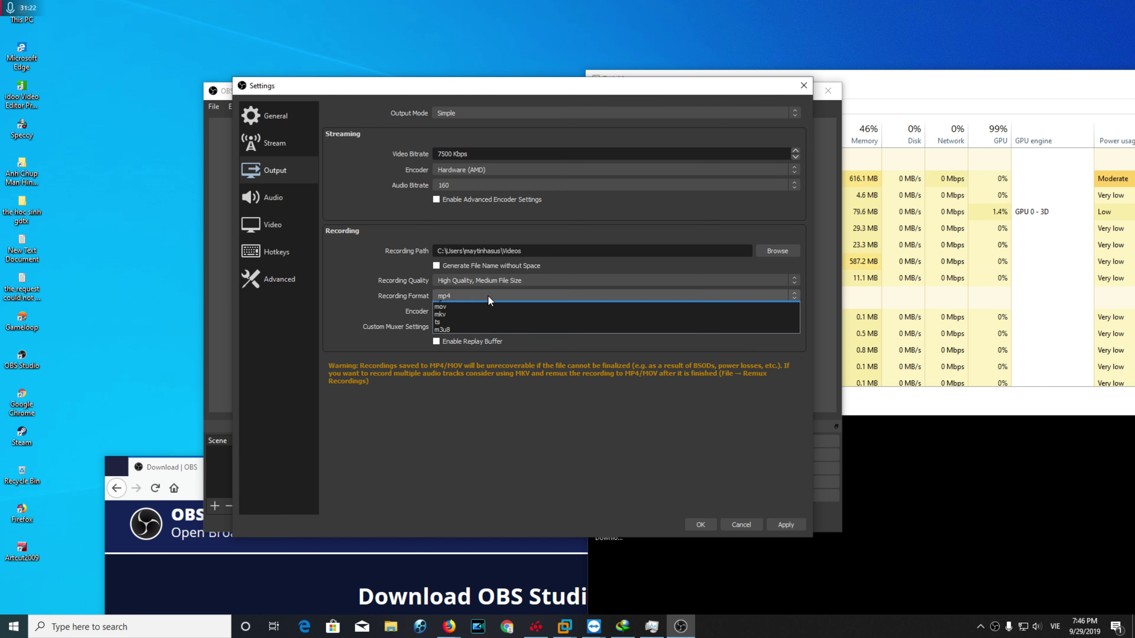
left_click(467, 306)
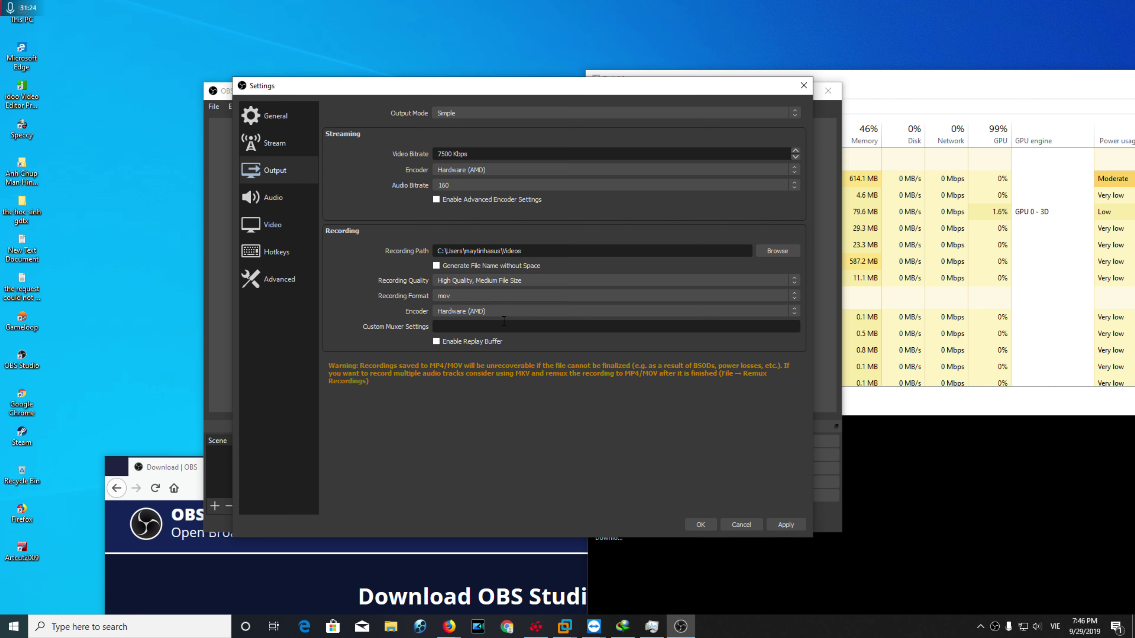
left_click(483, 297)
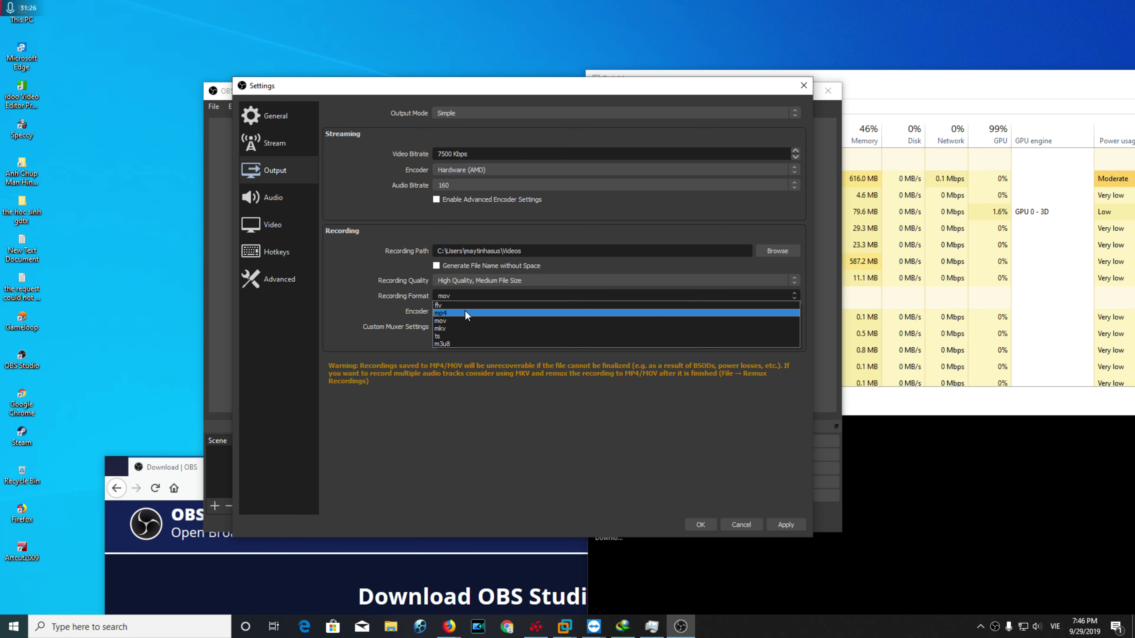
left_click(465, 312)
left_click(474, 293)
left_click(468, 313)
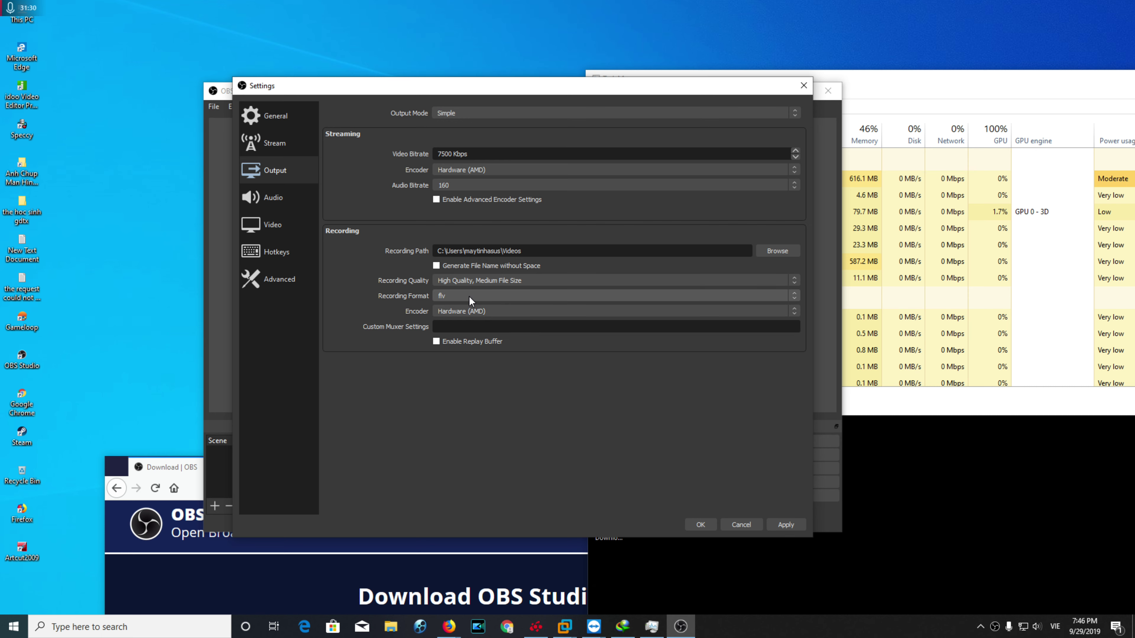
Switch the recording format to mp4 and back to mov, and accept the settings.
left_click(468, 296)
left_click(465, 312)
left_click(488, 297)
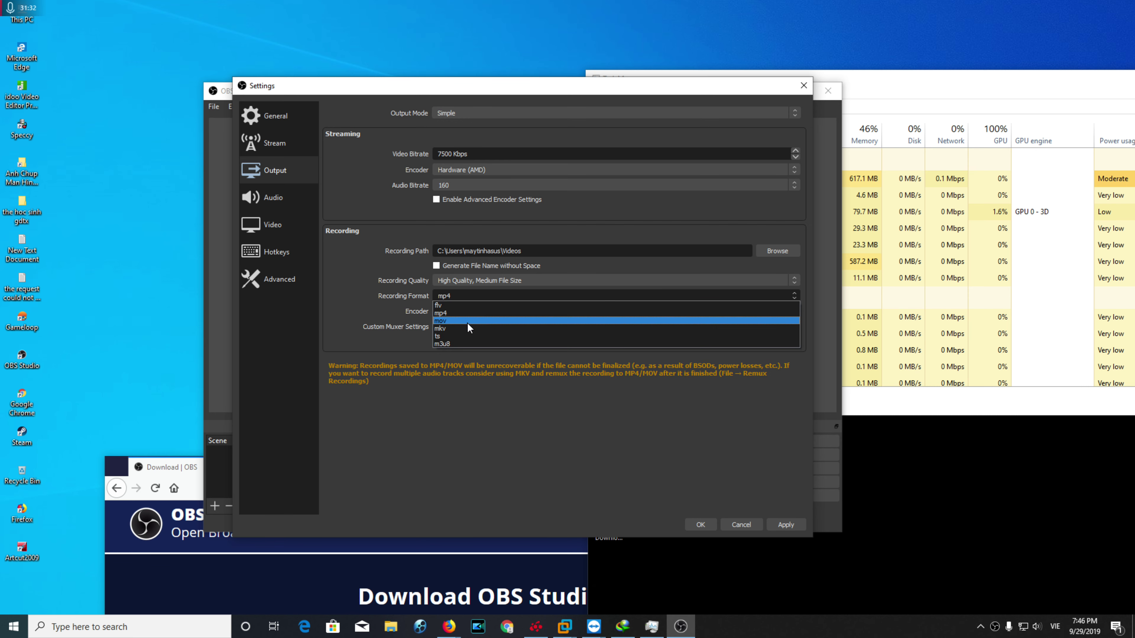
left_click(467, 321)
left_click(483, 298)
left_click(469, 320)
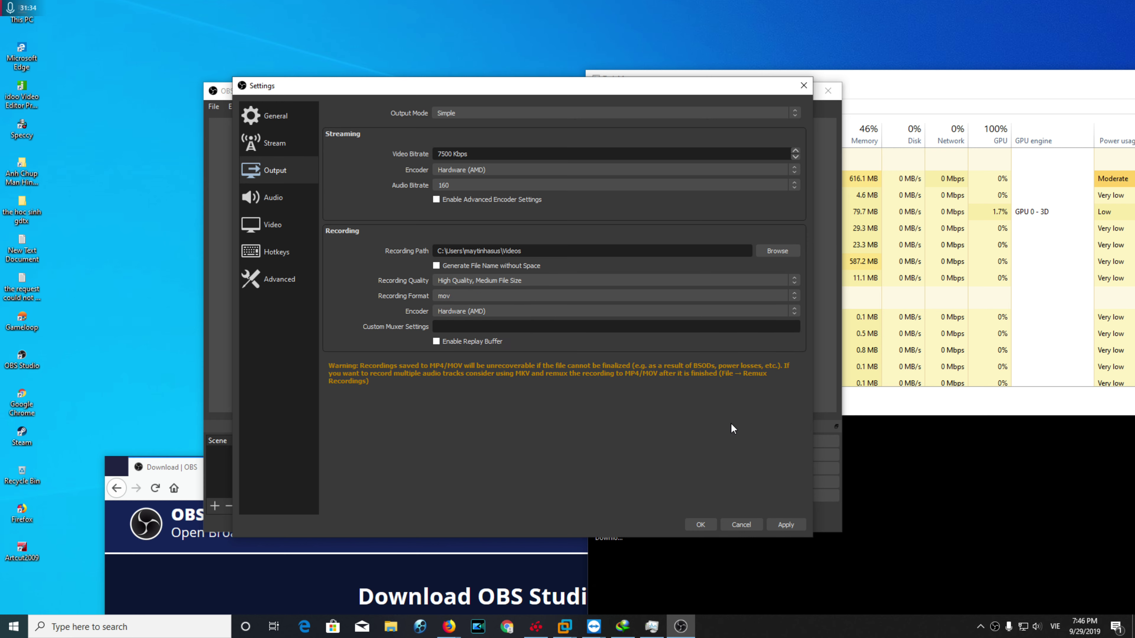
left_click(700, 524)
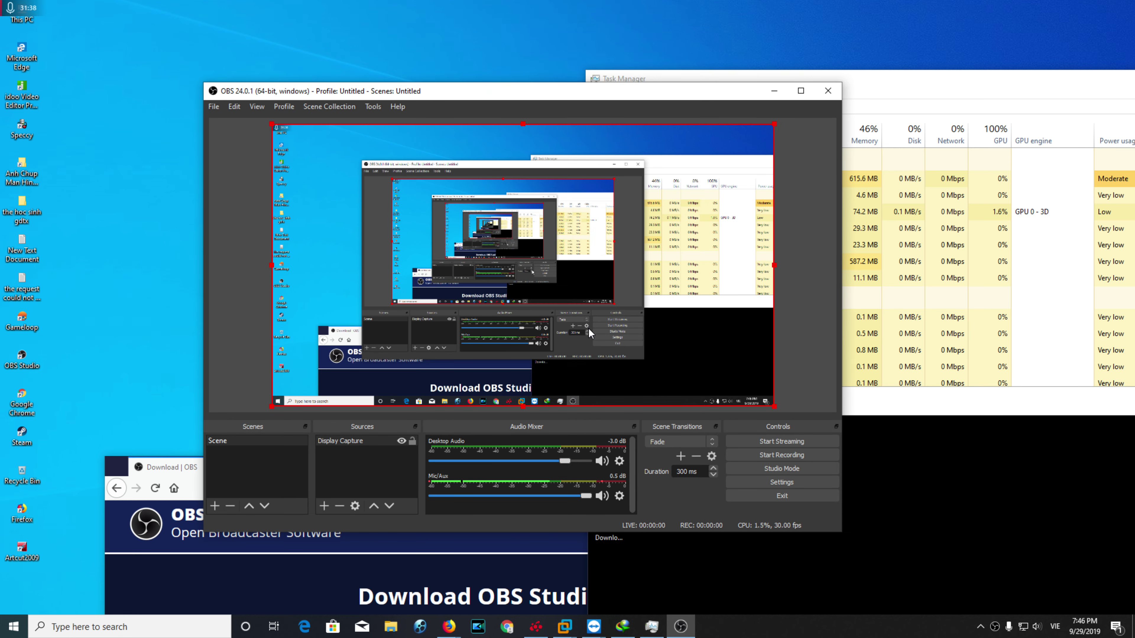
left_click_drag(551, 89, 483, 64)
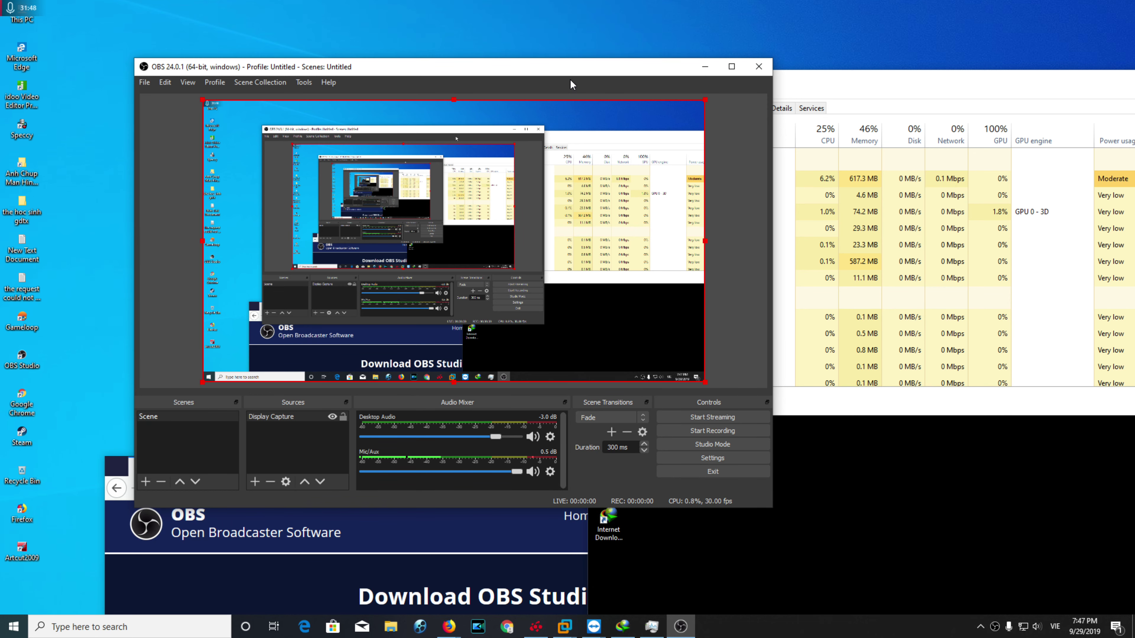
left_click_drag(565, 70, 692, 94)
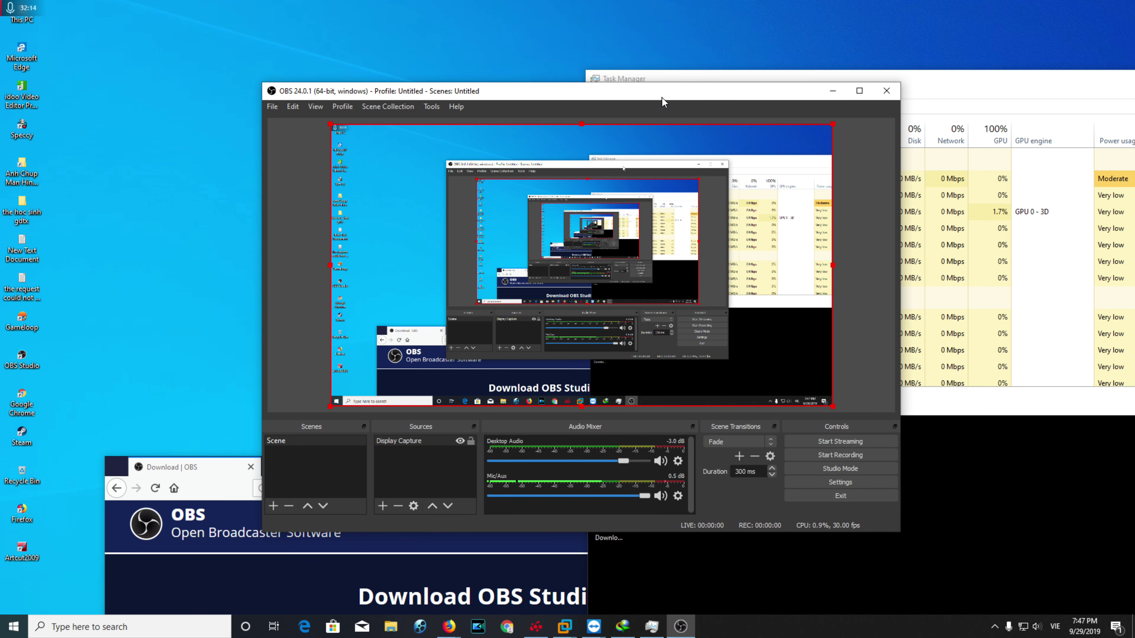
left_click_drag(655, 96, 811, 55)
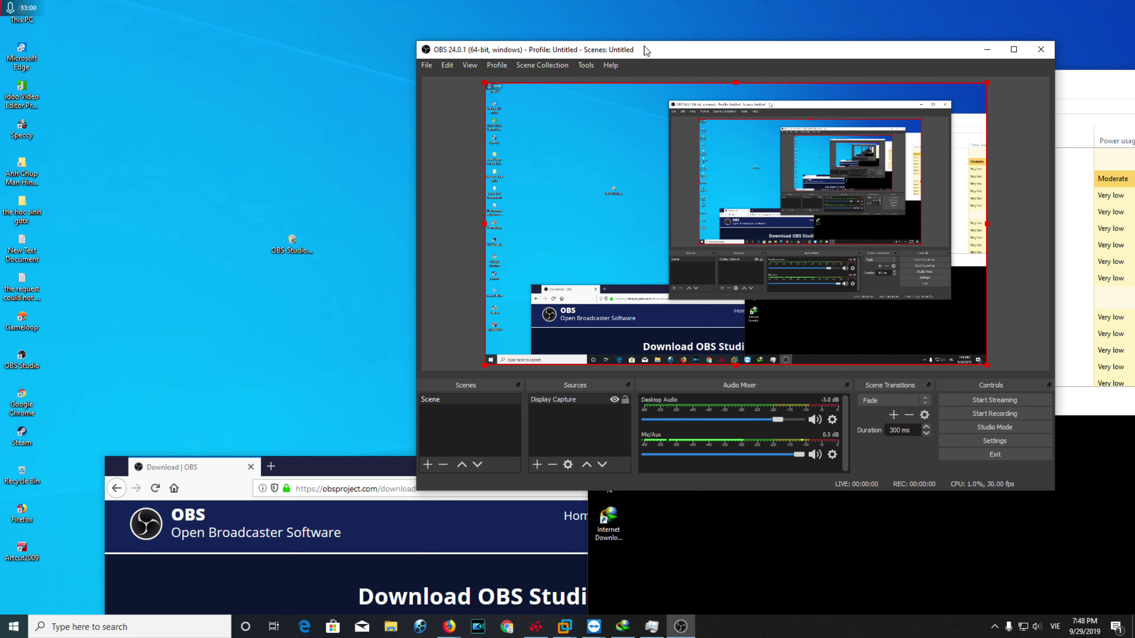
left_click_drag(812, 58, 434, 42)
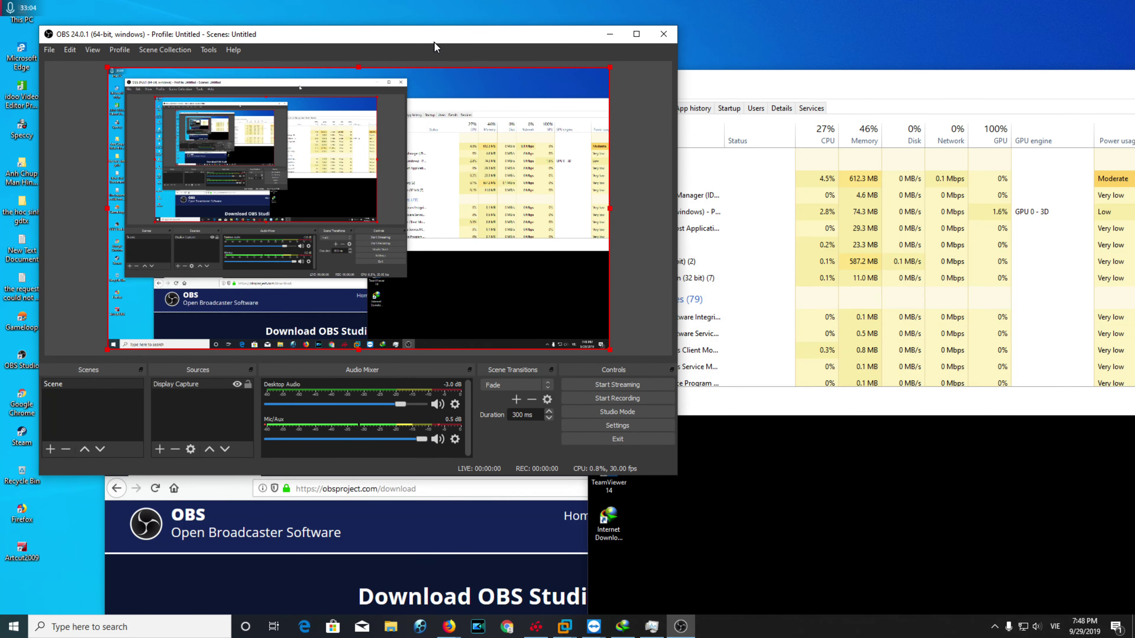
left_click_drag(550, 39, 552, 34)
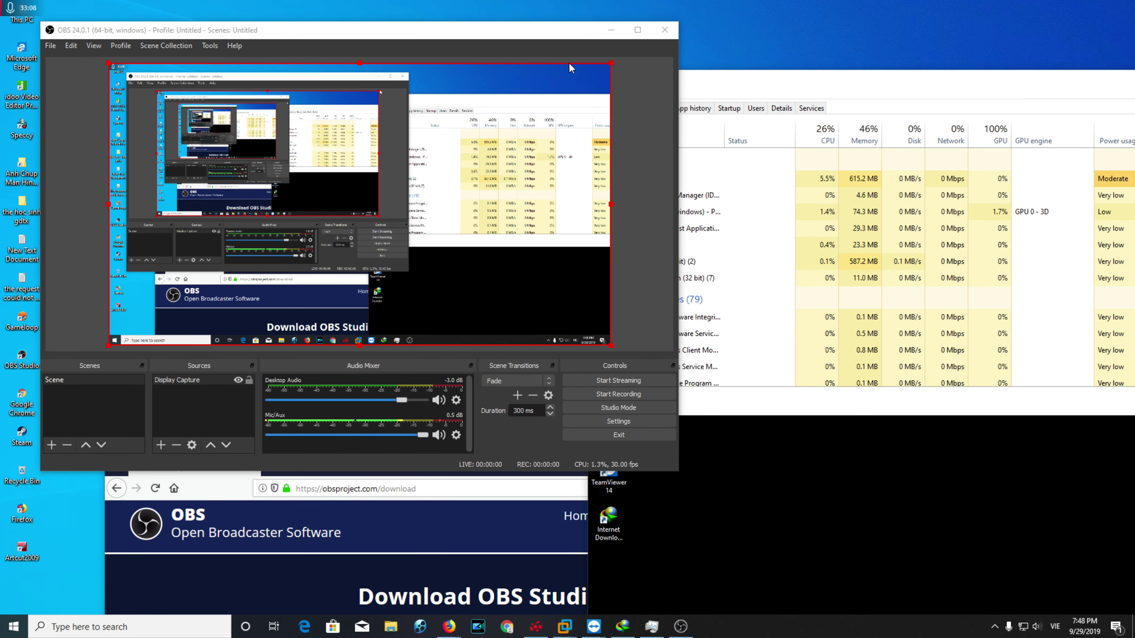
left_click(188, 35)
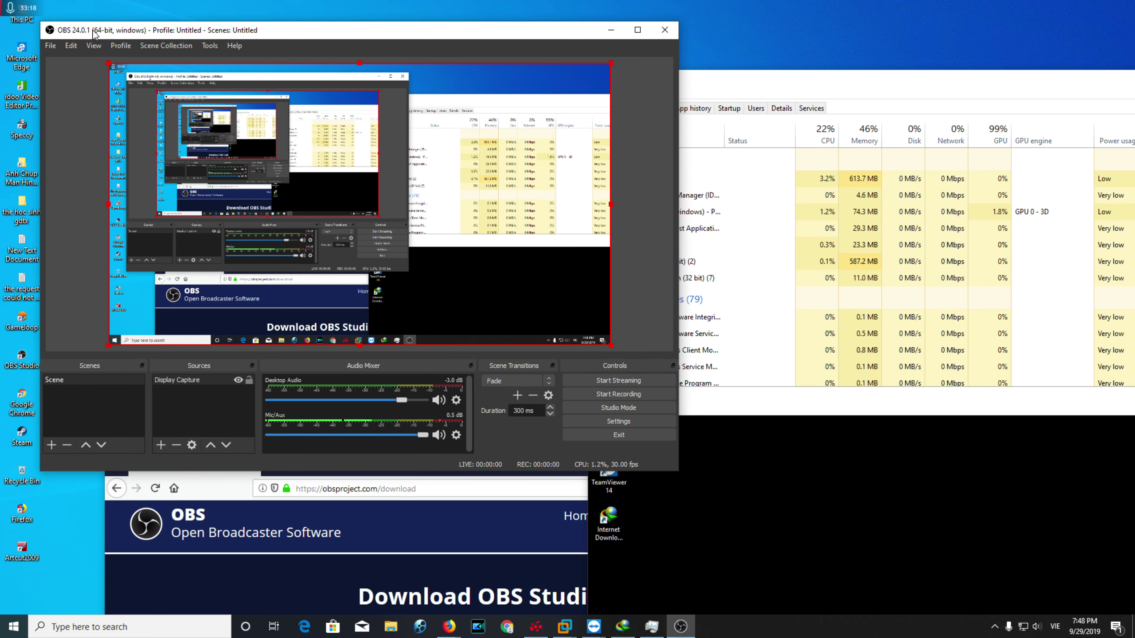
Start a recording of the display, pause it and stop it.
left_click(610, 398)
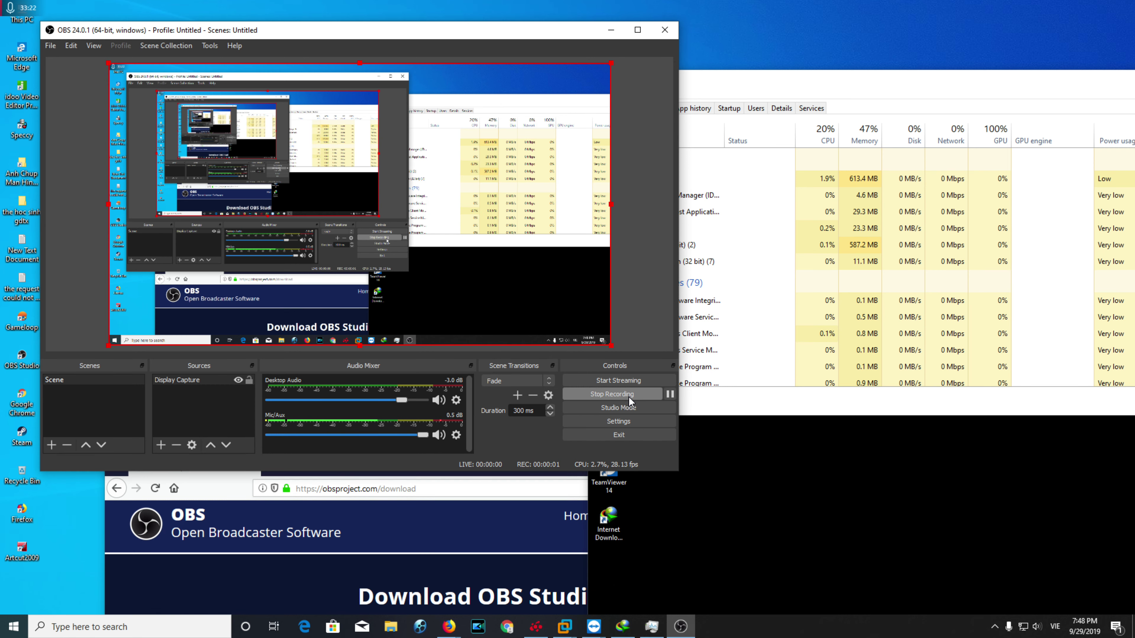
left_click(668, 397)
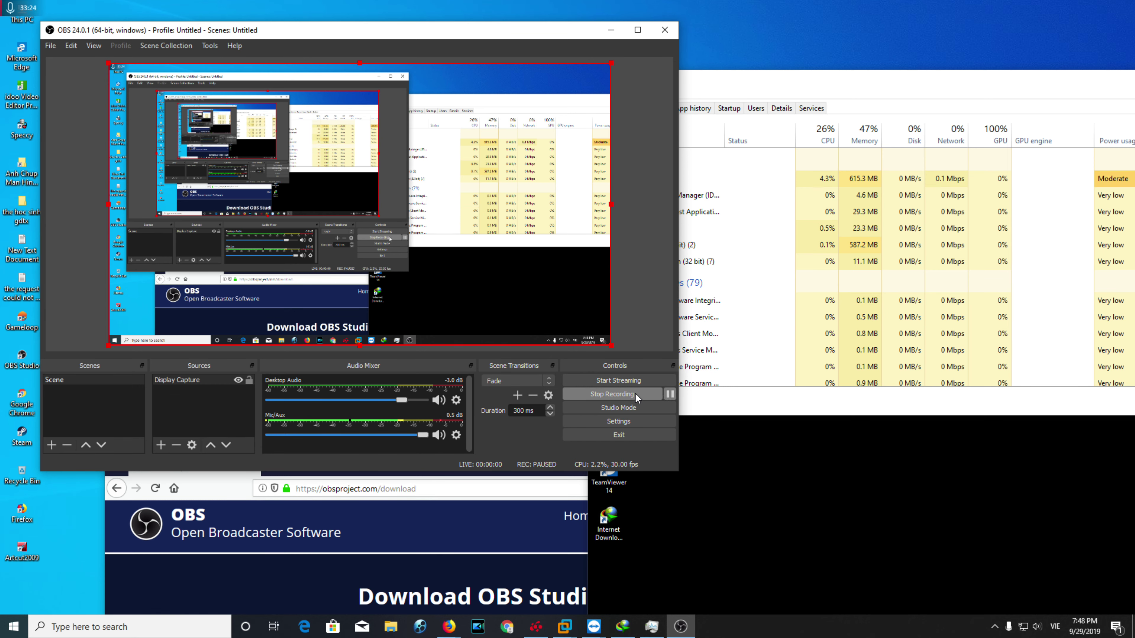
left_click(635, 394)
Start another display recording and pause it.
left_click(659, 395)
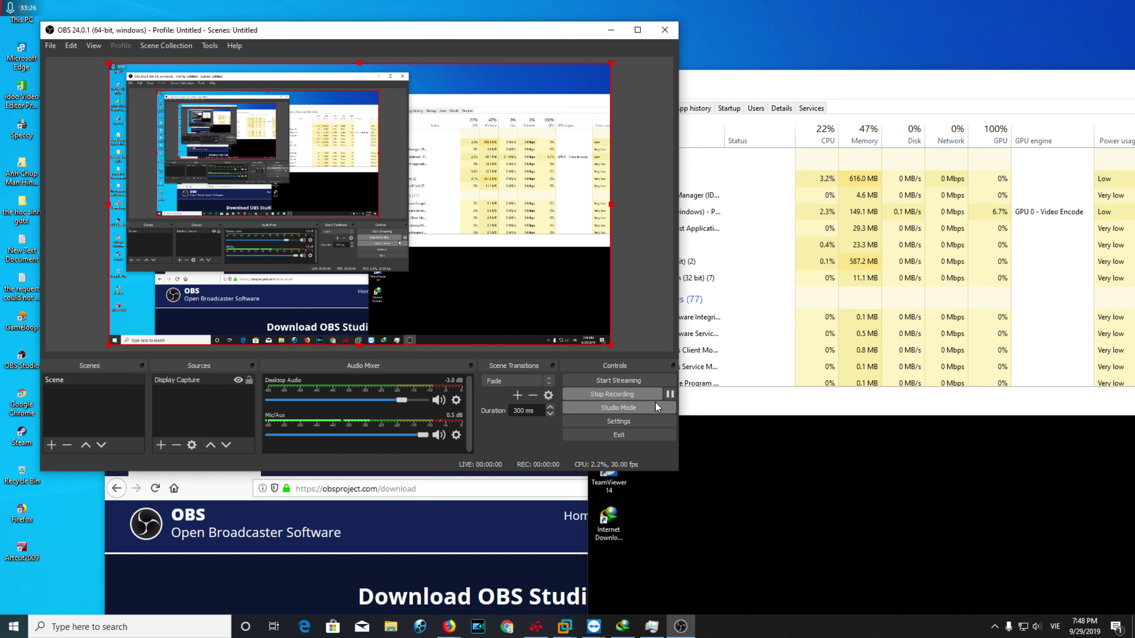
key("ctrl+p")
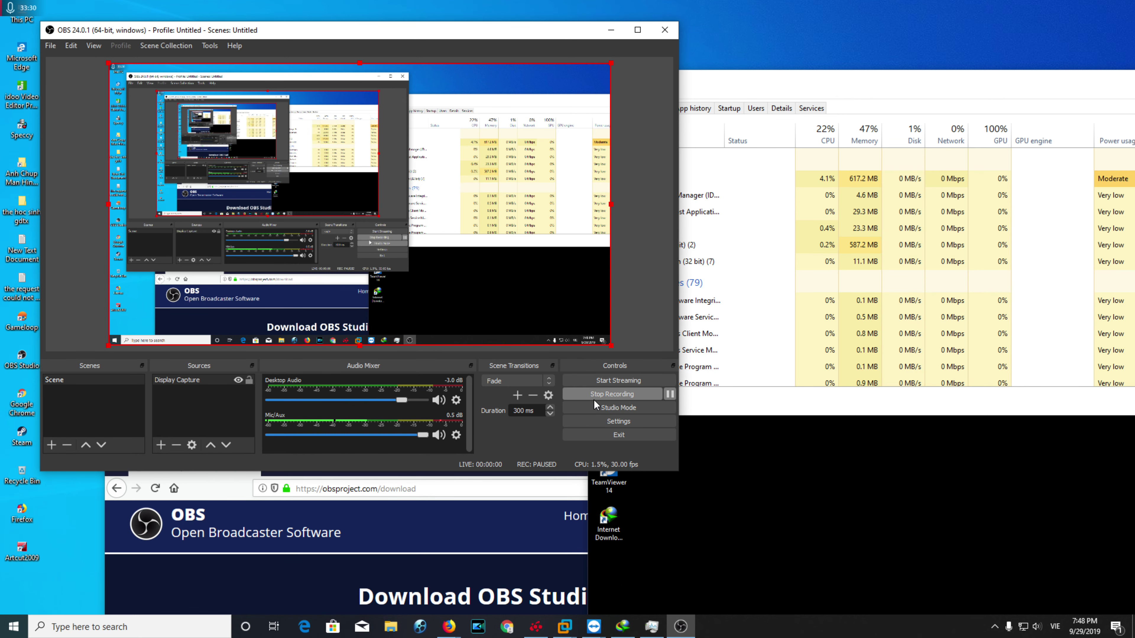
left_click(670, 395)
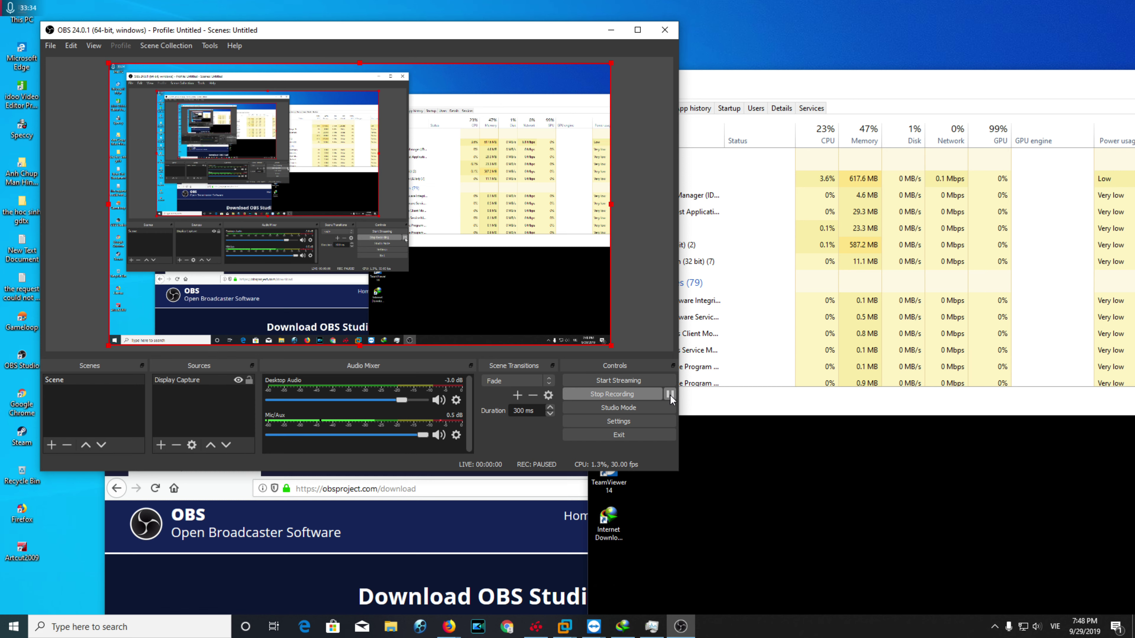